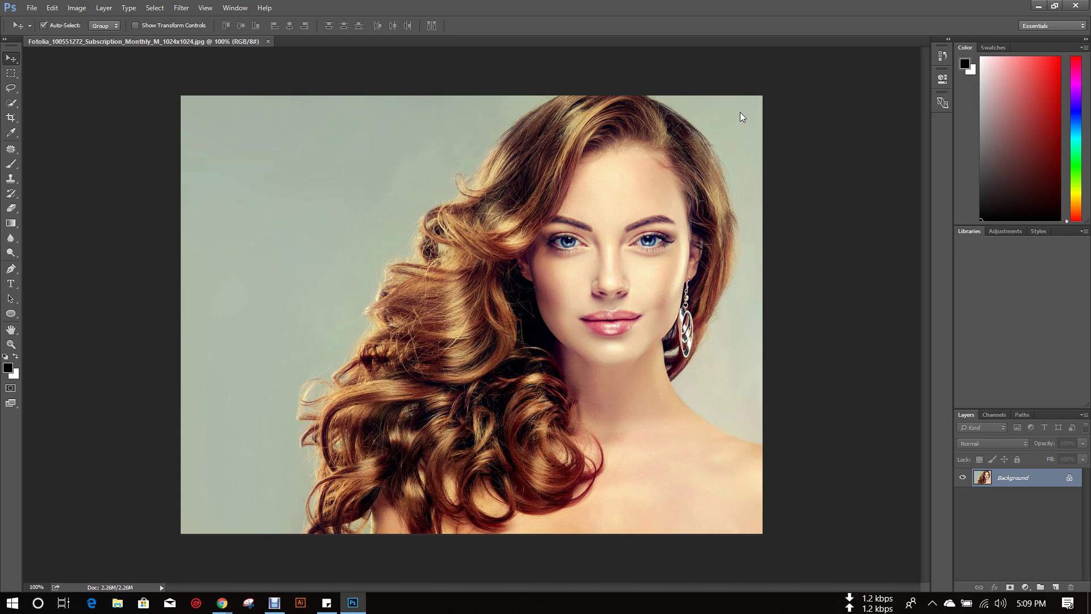
Unlock the Background layer of the portrait so it becomes a regular editable layer.
click(13, 86)
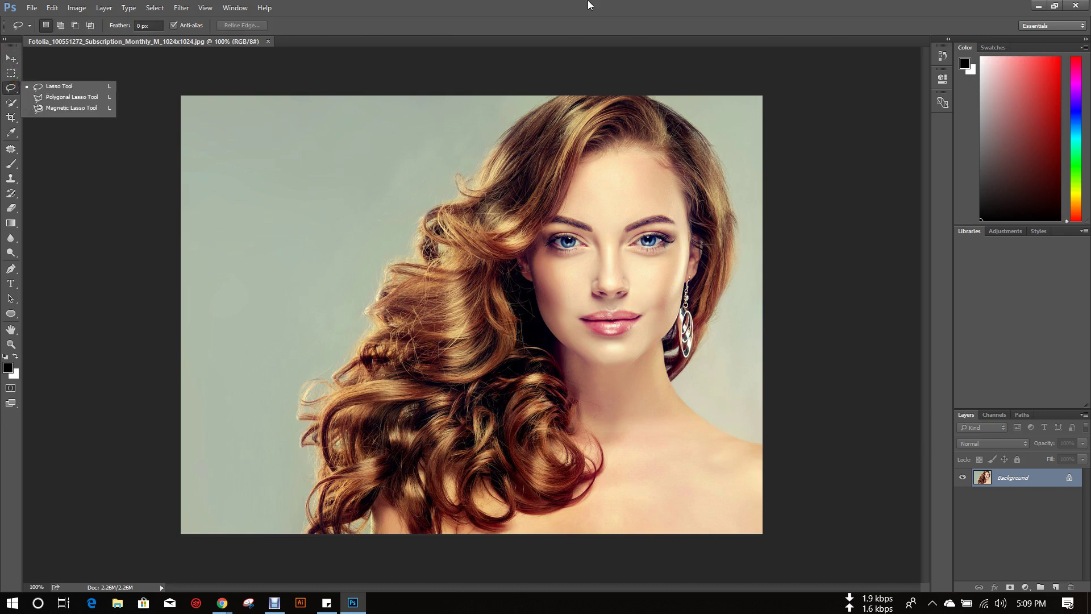
click(386, 4)
click(17, 55)
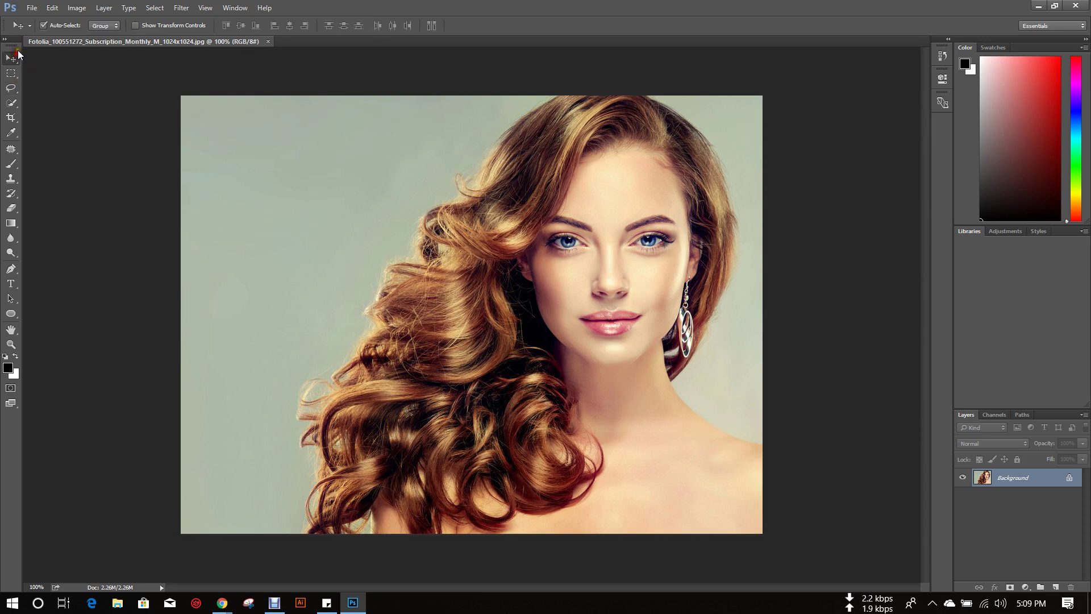
click(1070, 479)
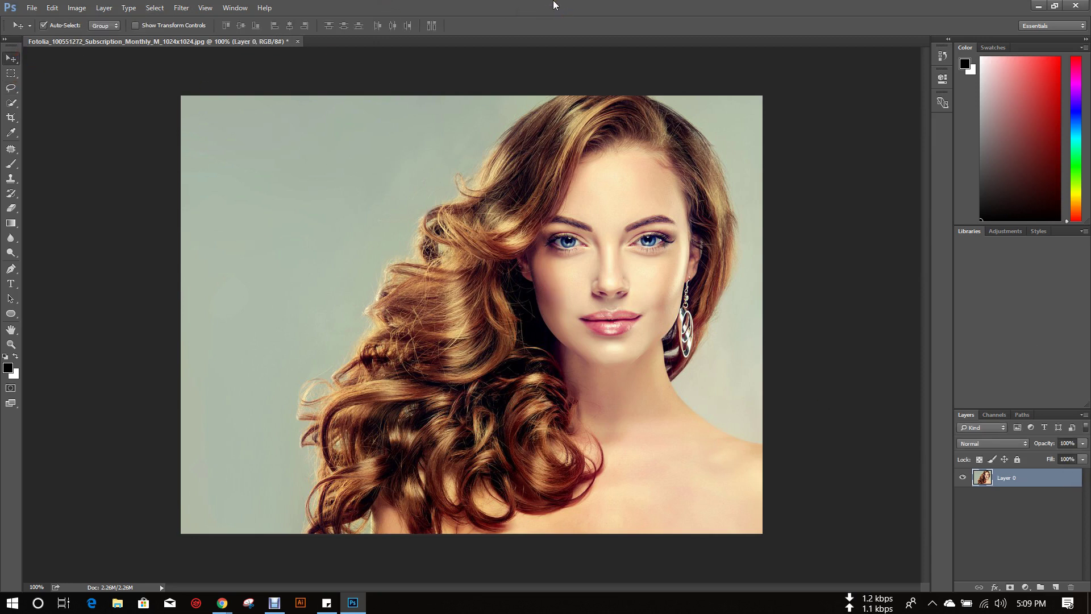
drag(560, 5, 496, 35)
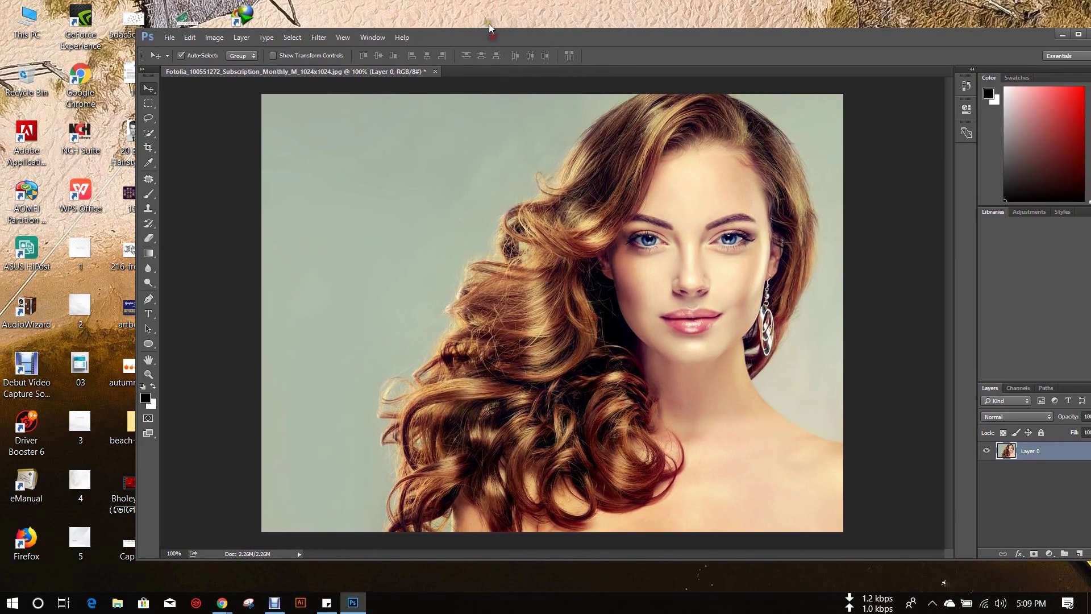
Use the Quick Selection tool to select the woman's hair, face, neck and shoulder, leaving the backdrop outside.
click(148, 133)
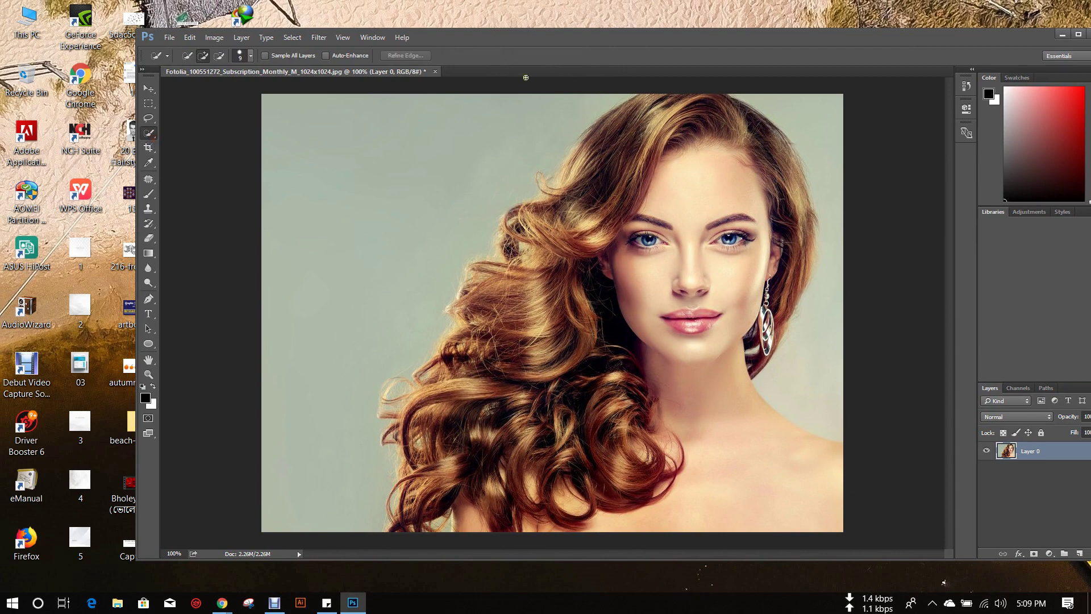
mouse_move(667, 135)
mouse_down()
mouse_move(622, 174)
mouse_move(578, 239)
mouse_move(476, 530)
mouse_move(462, 391)
mouse_move(491, 310)
mouse_move(565, 193)
mouse_move(589, 180)
mouse_move(591, 138)
mouse_move(622, 110)
mouse_move(718, 110)
mouse_move(779, 162)
mouse_move(798, 241)
mouse_move(770, 355)
mouse_up()
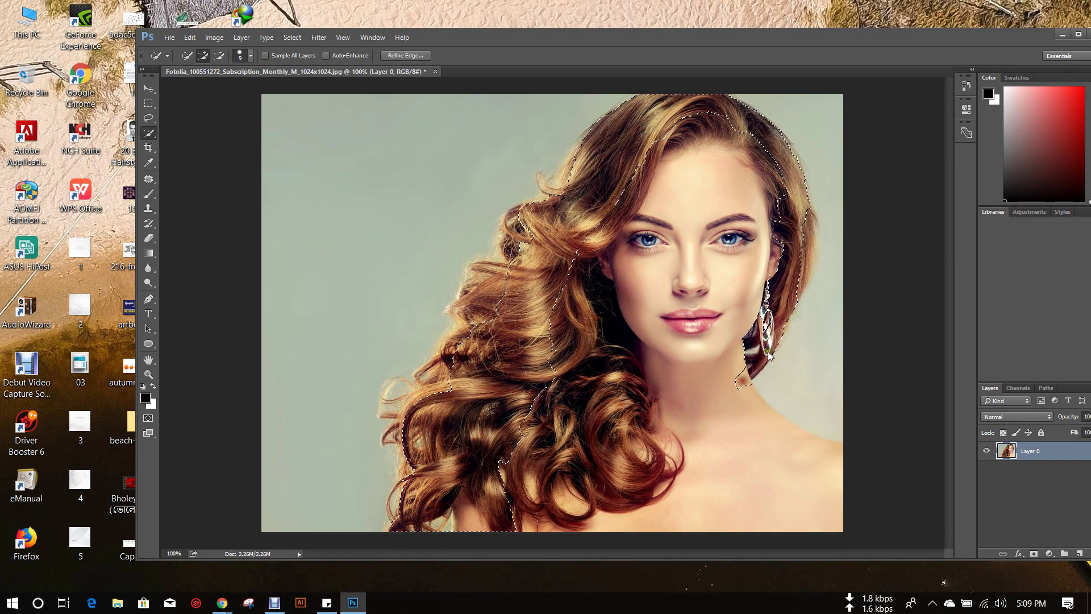
mouse_move(790, 191)
mouse_down()
mouse_move(816, 224)
mouse_move(821, 275)
mouse_move(852, 269)
mouse_up()
scroll(852, 268, up, 2)
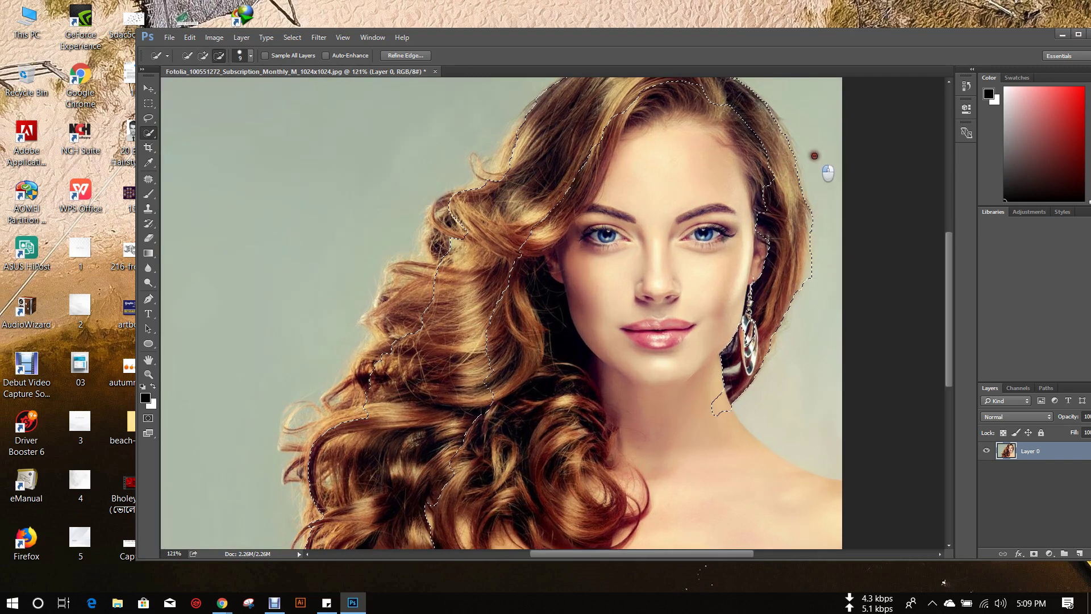
scroll(814, 155, up, 2)
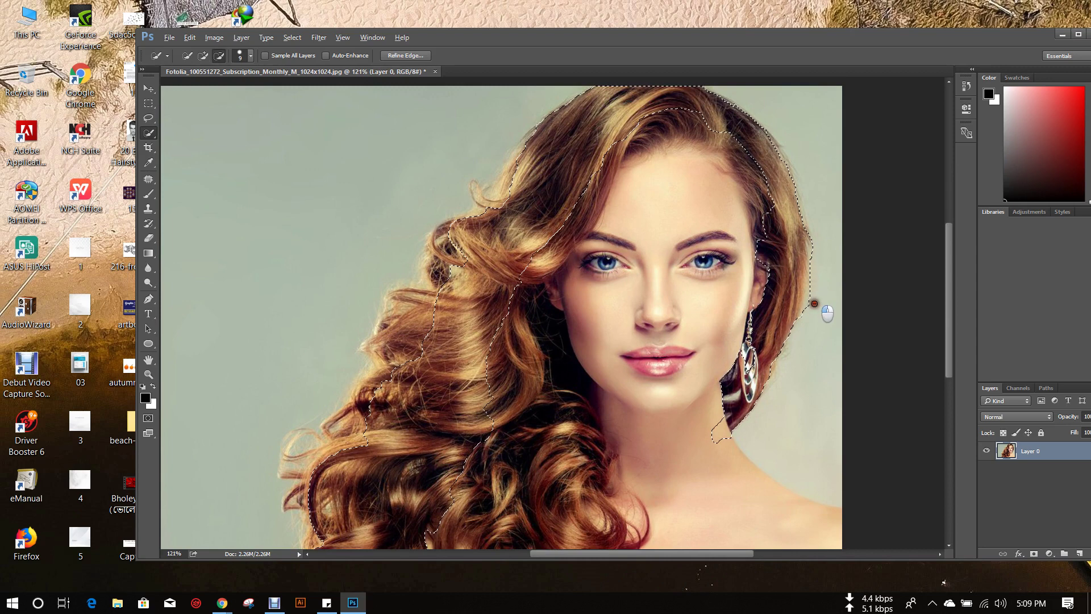
mouse_move(701, 445)
mouse_down()
mouse_move(771, 504)
mouse_move(839, 533)
mouse_up()
drag(723, 414, 717, 358)
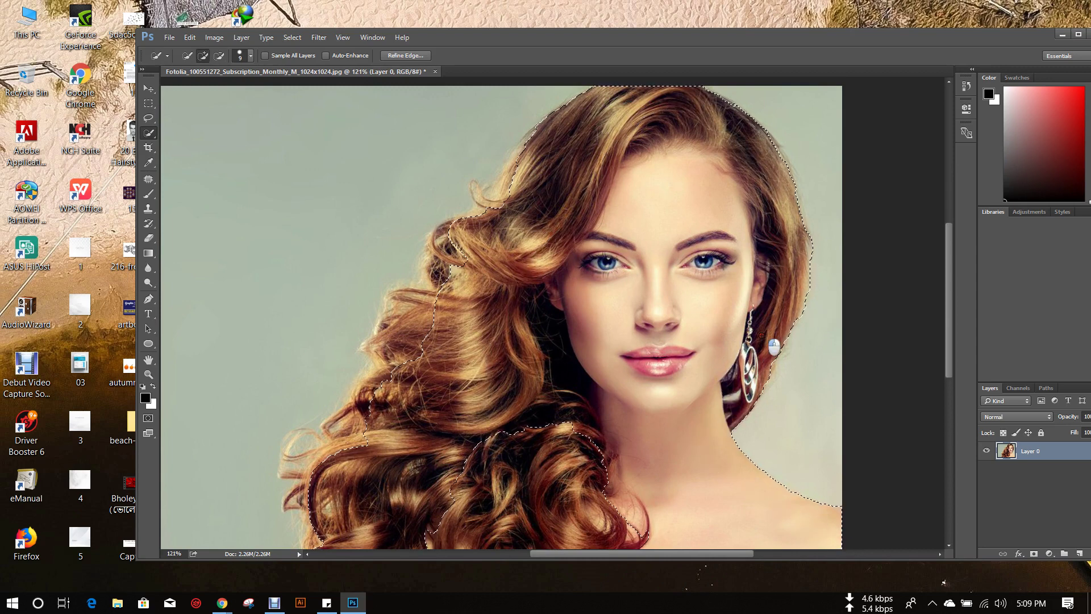
Extend the selection along the outer curls and into the unselected lower hair so the whole woman is included.
mouse_move(531, 162)
mouse_down()
mouse_move(494, 203)
mouse_move(445, 243)
mouse_move(443, 269)
mouse_move(443, 231)
mouse_up()
scroll(443, 239, down, 1)
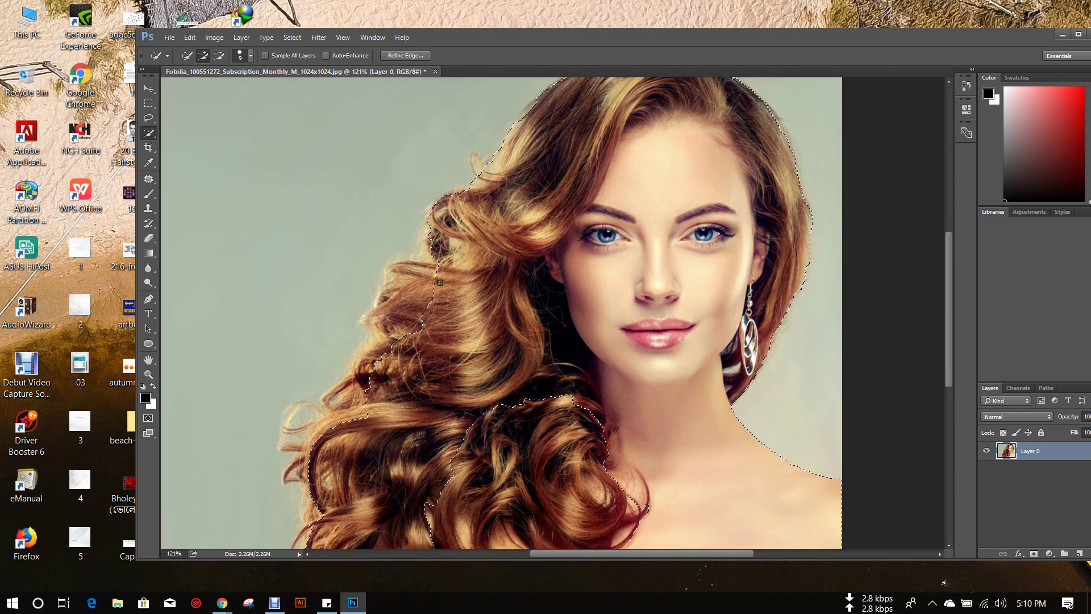
mouse_move(424, 272)
mouse_down()
mouse_move(393, 270)
mouse_move(376, 314)
mouse_move(386, 334)
mouse_move(372, 322)
mouse_move(404, 346)
mouse_move(365, 357)
mouse_move(353, 406)
mouse_move(321, 424)
mouse_move(333, 397)
mouse_move(345, 418)
mouse_move(318, 427)
mouse_move(294, 476)
mouse_up()
scroll(398, 432, down, 2)
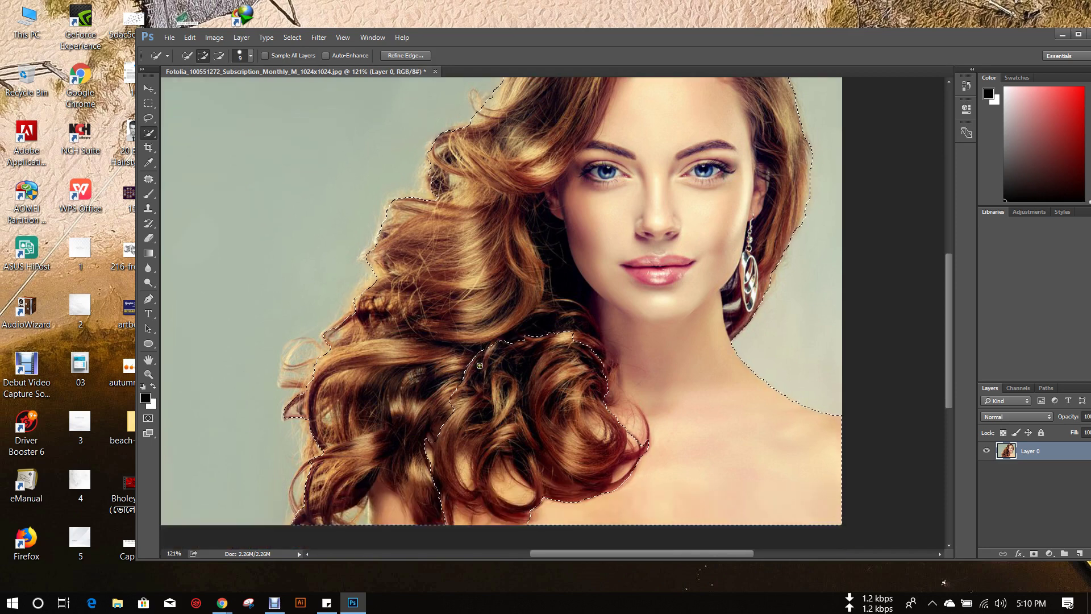
drag(454, 341, 515, 414)
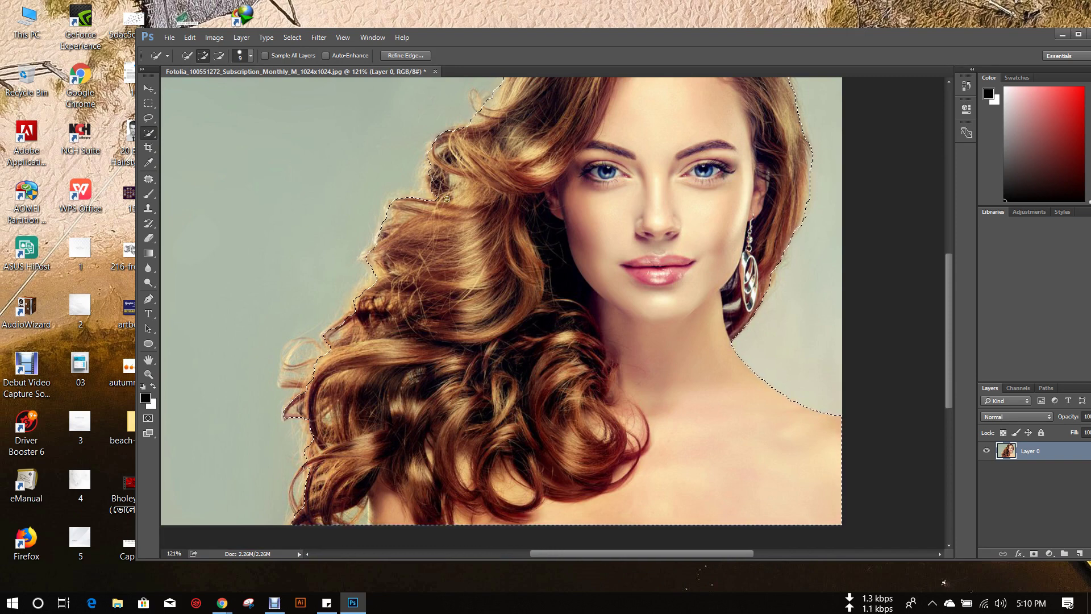
scroll(449, 295, down, 1)
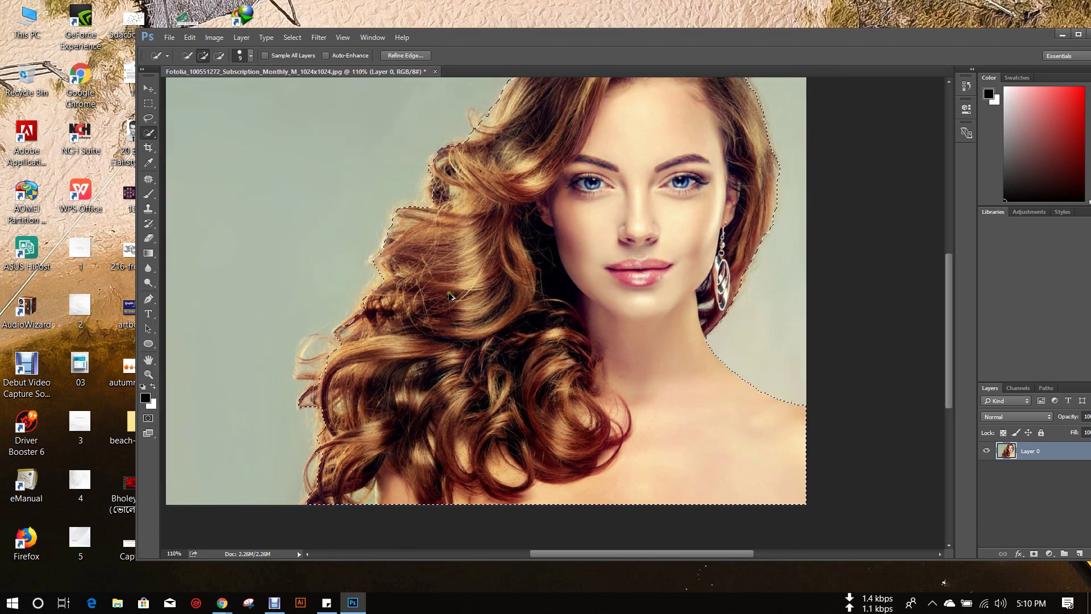
scroll(449, 296, down, 2)
key(alt)
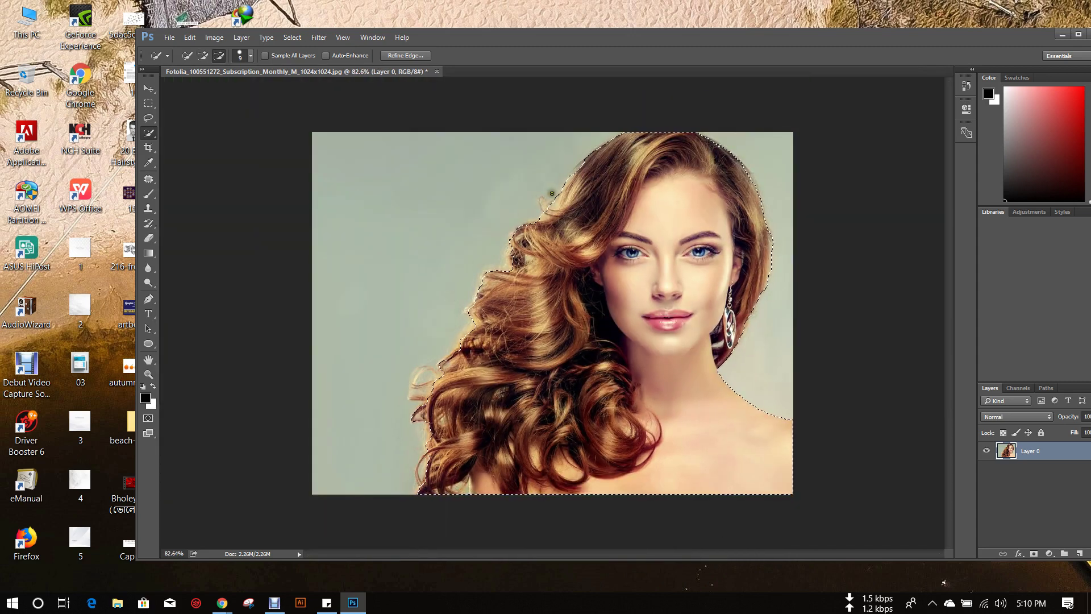
scroll(547, 213, up, 2)
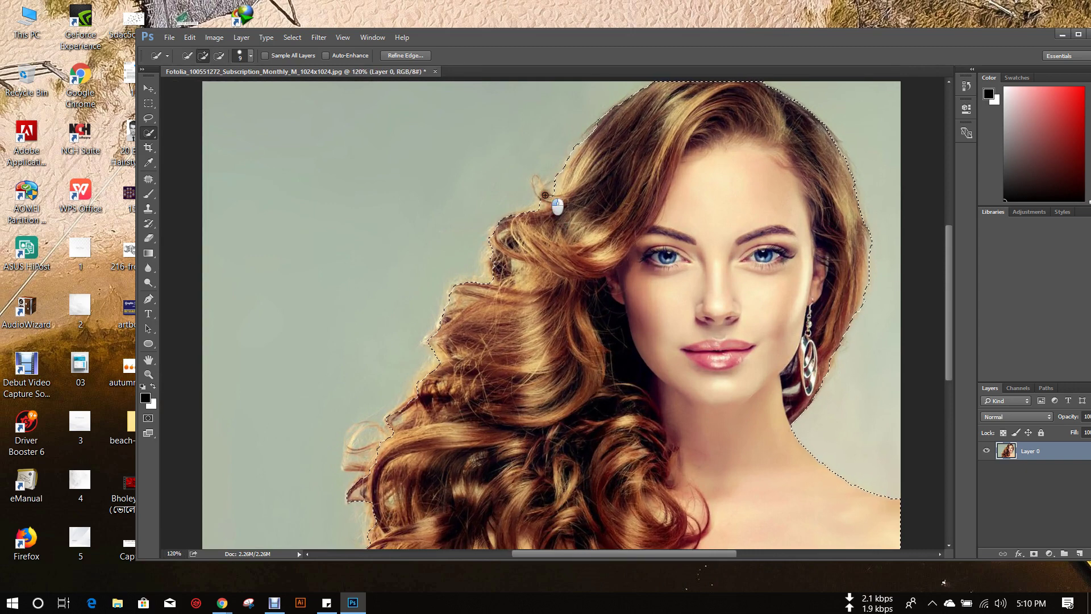
scroll(543, 199, down, 2)
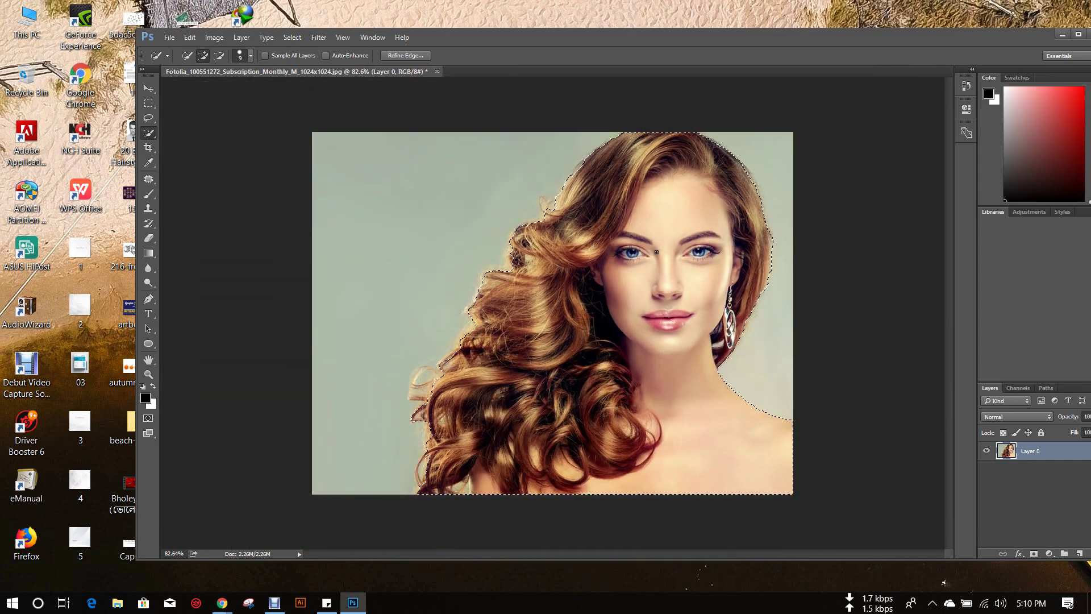
Open Refine Edge for the selection and turn on Smart Radius while keeping the Overlay view.
click(405, 55)
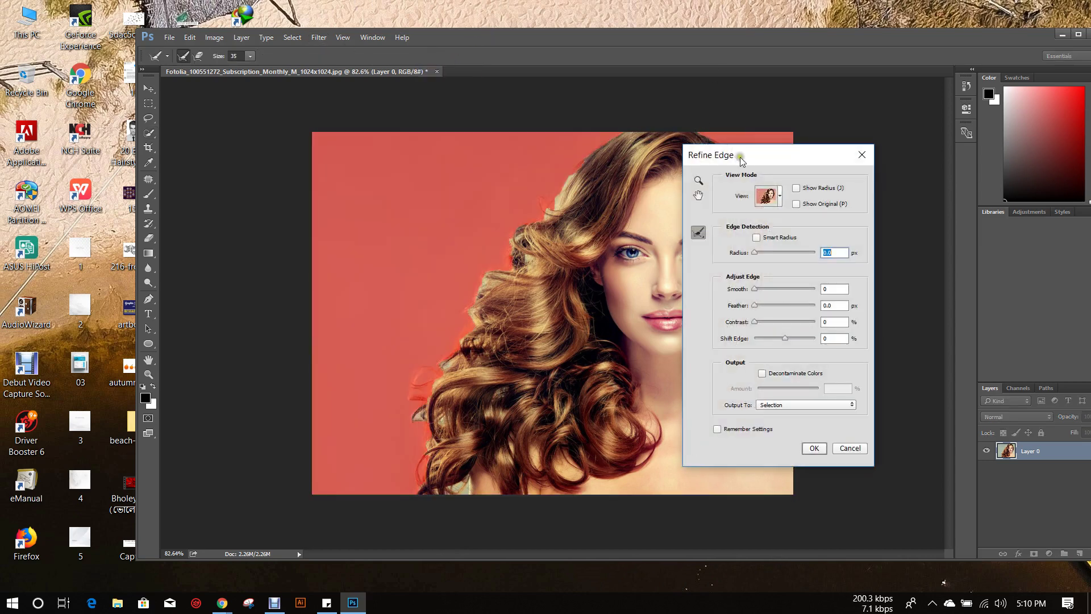
drag(740, 160, 807, 51)
click(844, 89)
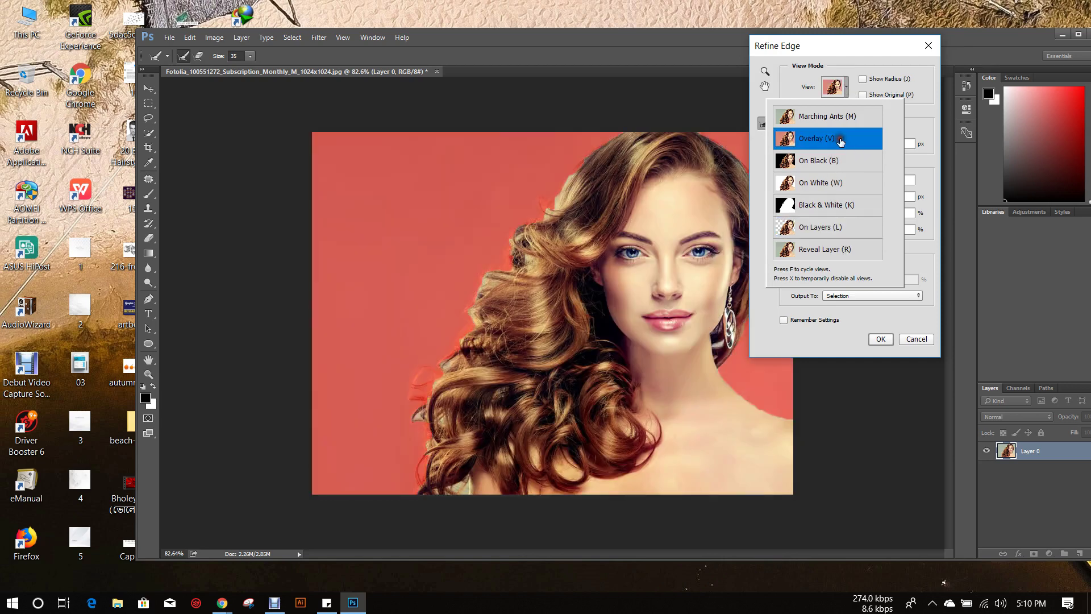
click(829, 45)
drag(847, 48, 861, 144)
click(833, 211)
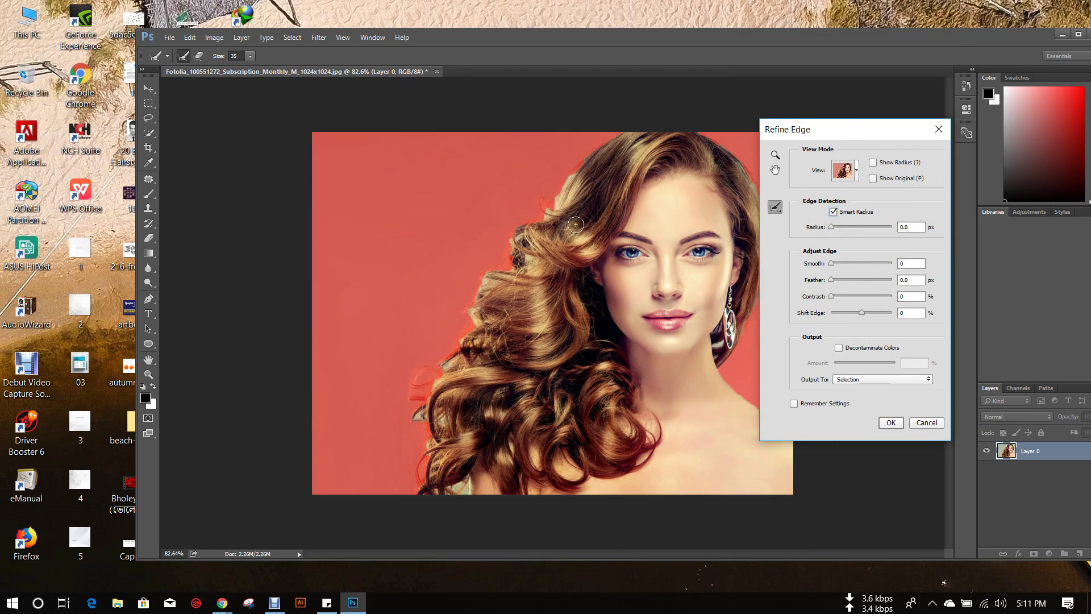
Brush the Refine Radius tool along the outer edges of the hair and the shoulder line.
mouse_move(627, 138)
mouse_down()
mouse_move(580, 160)
mouse_move(557, 219)
mouse_move(569, 195)
mouse_move(524, 229)
mouse_move(503, 279)
mouse_move(512, 267)
mouse_move(488, 291)
mouse_move(488, 279)
mouse_move(470, 336)
mouse_move(418, 421)
mouse_move(441, 424)
mouse_move(447, 413)
mouse_move(430, 411)
mouse_move(428, 442)
mouse_move(441, 446)
mouse_move(420, 470)
mouse_move(427, 496)
mouse_move(442, 475)
mouse_move(447, 491)
mouse_move(467, 480)
mouse_move(429, 431)
mouse_move(414, 387)
mouse_move(427, 375)
mouse_move(457, 397)
mouse_move(442, 394)
mouse_move(442, 378)
mouse_move(488, 325)
mouse_move(481, 295)
mouse_move(529, 256)
mouse_move(522, 234)
mouse_move(637, 171)
mouse_up()
drag(791, 137, 404, 162)
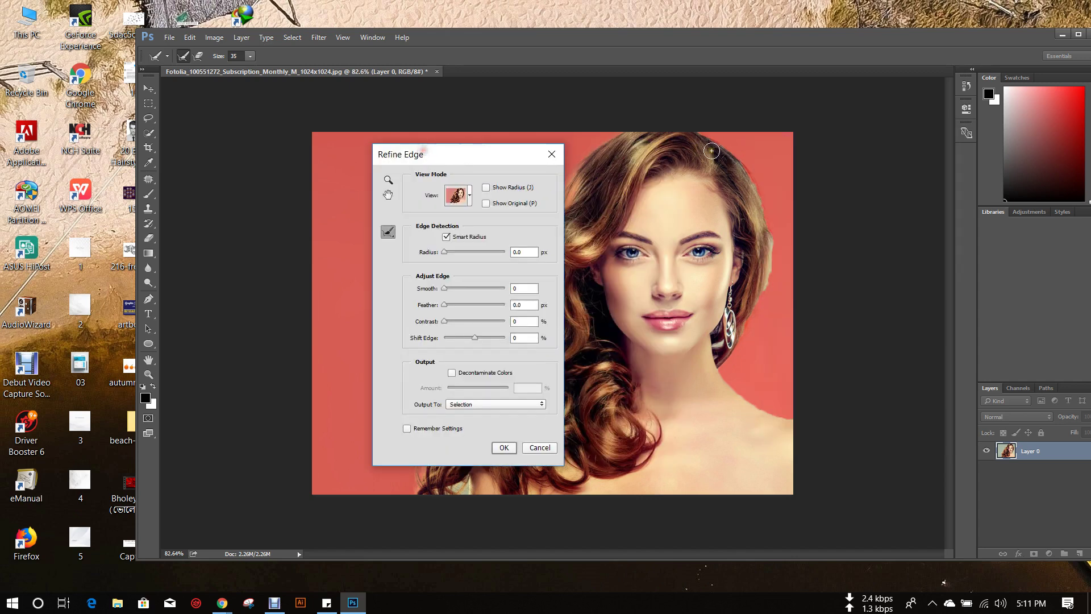
mouse_move(761, 211)
mouse_down()
mouse_move(766, 267)
mouse_move(741, 309)
mouse_up()
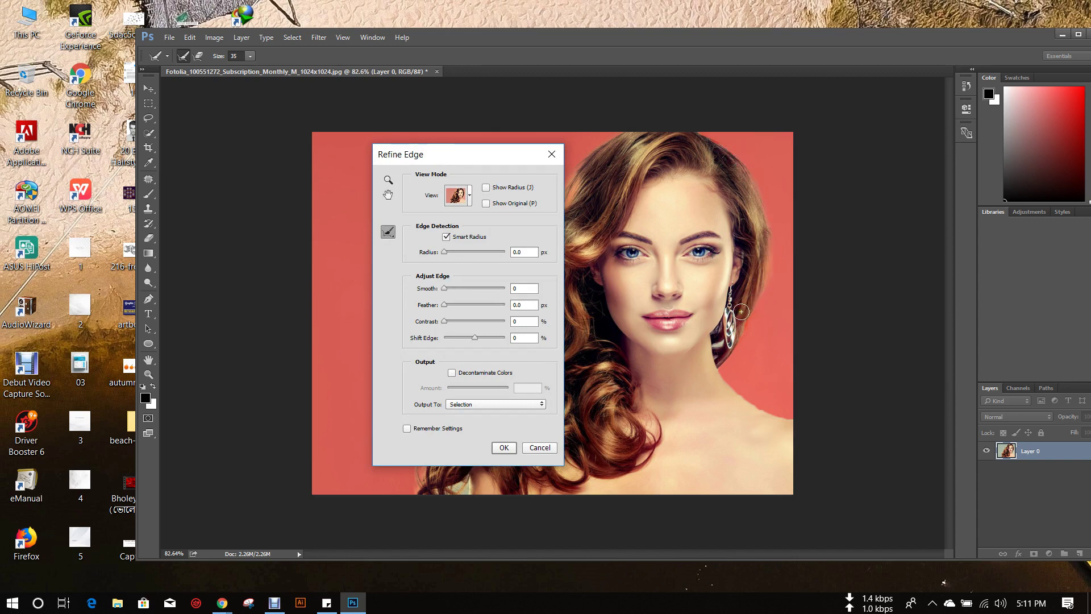
drag(720, 370, 784, 418)
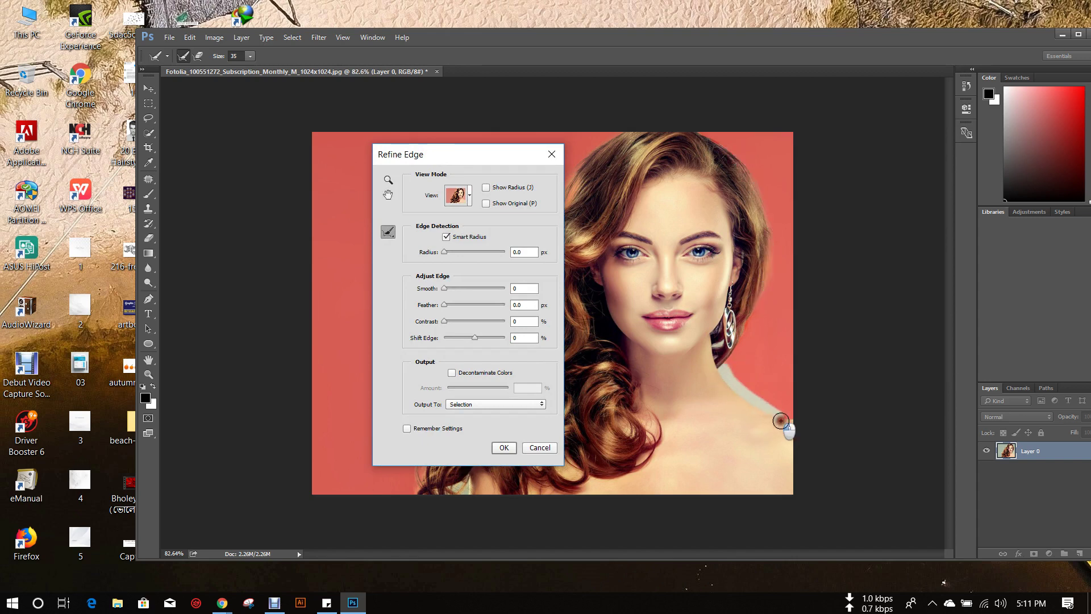
Output the refined selection to a New Layer with Layer Mask and apply it.
drag(482, 158, 705, 160)
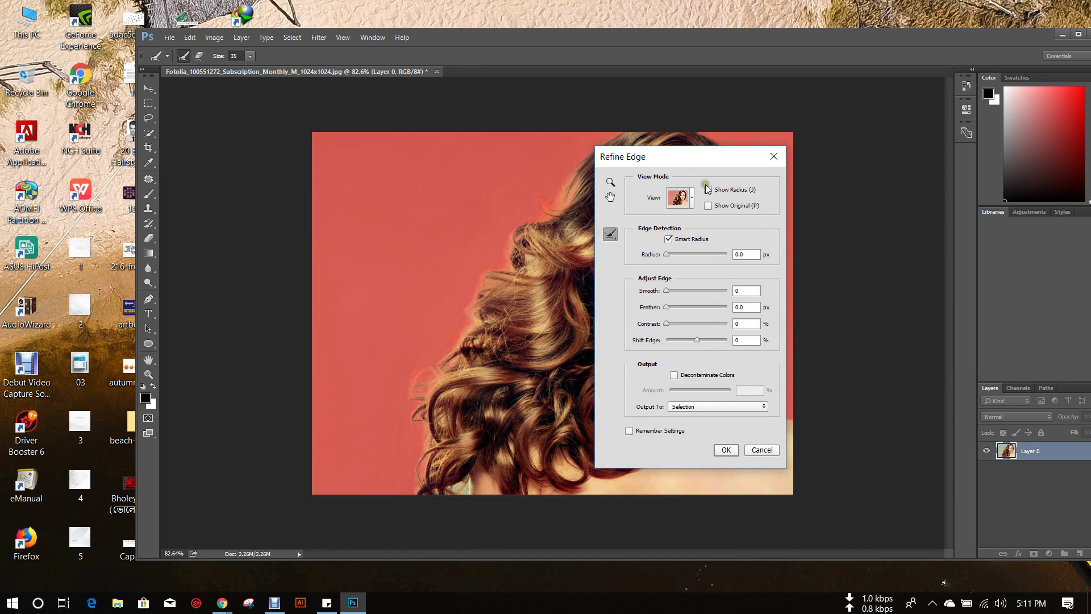
drag(703, 165, 659, 126)
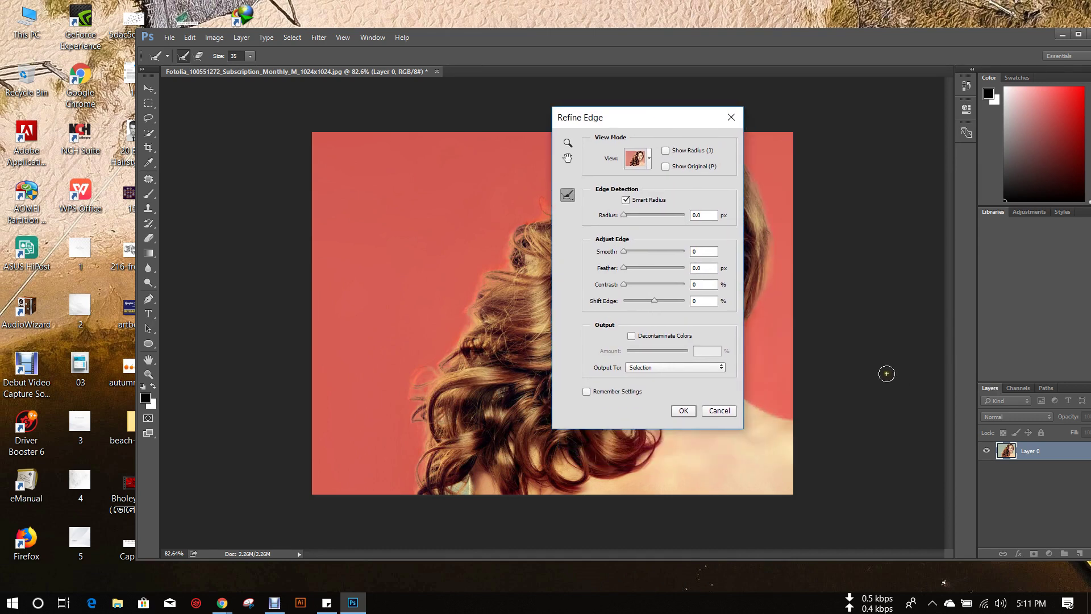
click(674, 367)
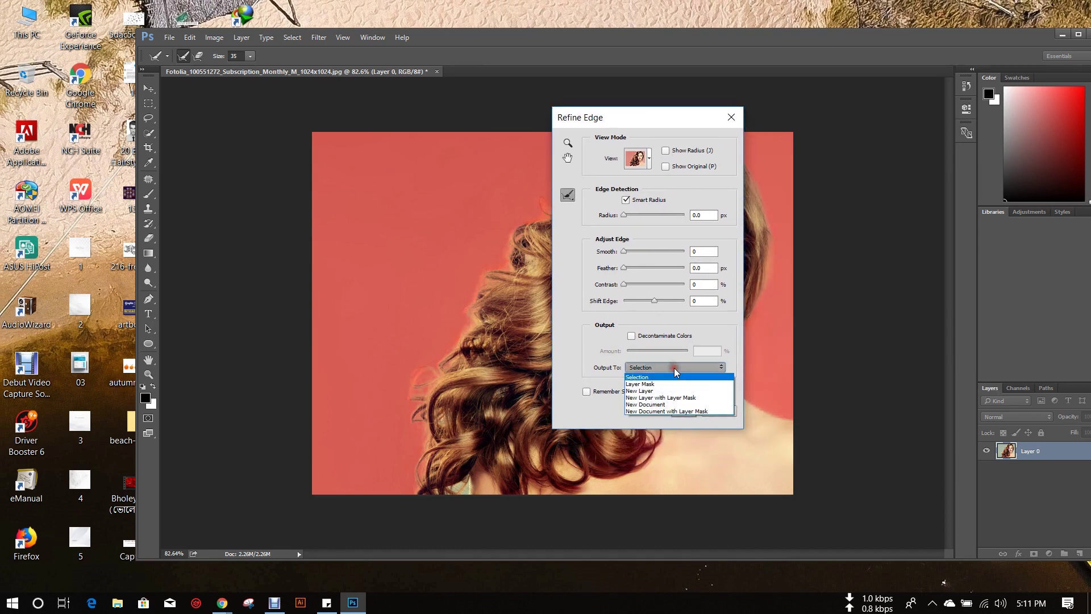
click(696, 398)
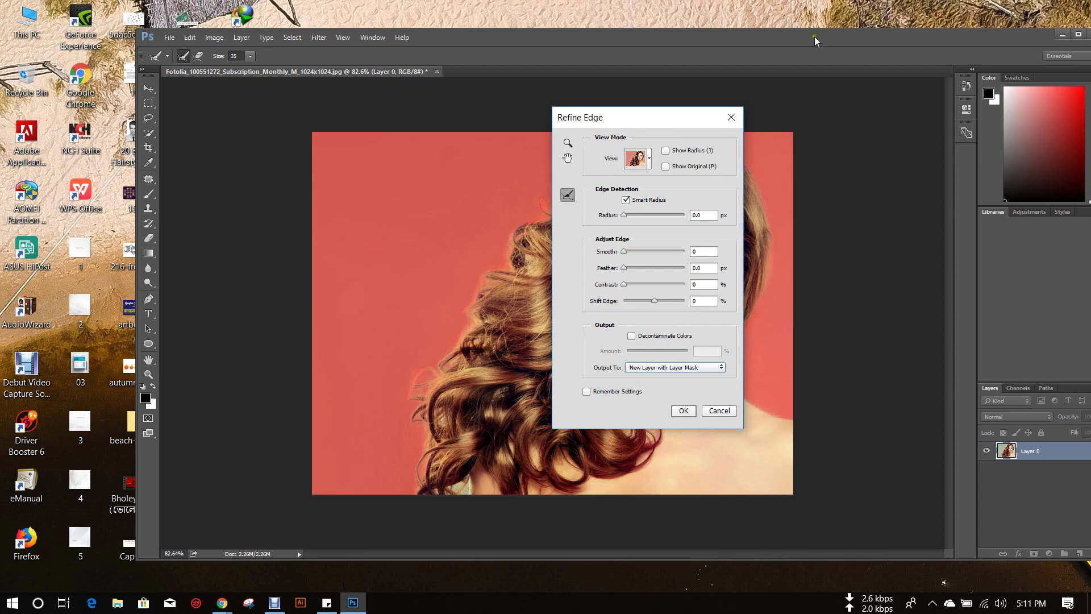
drag(621, 121, 630, 90)
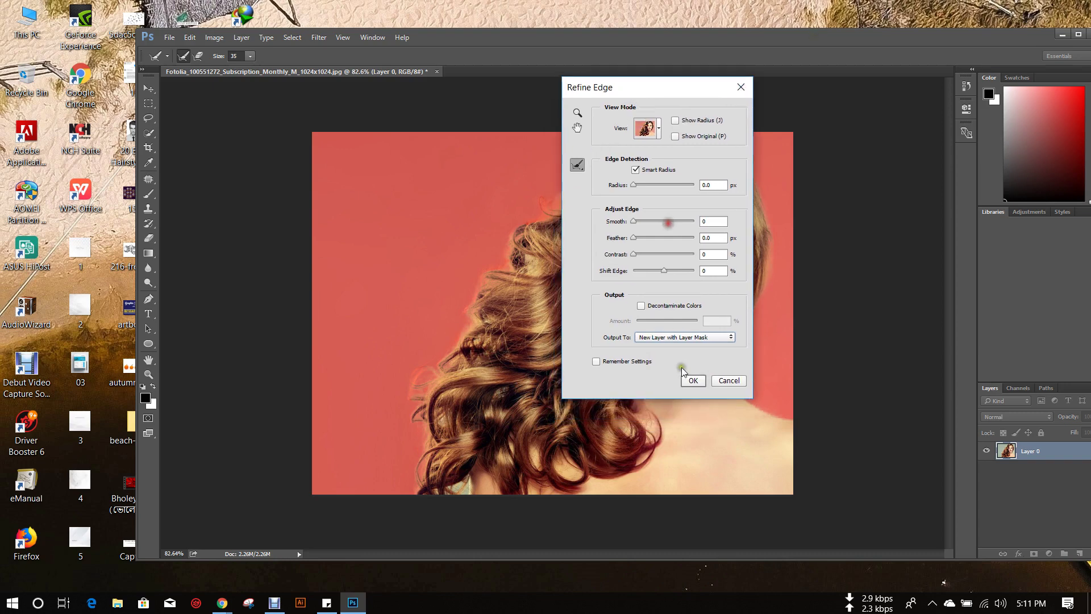
click(692, 381)
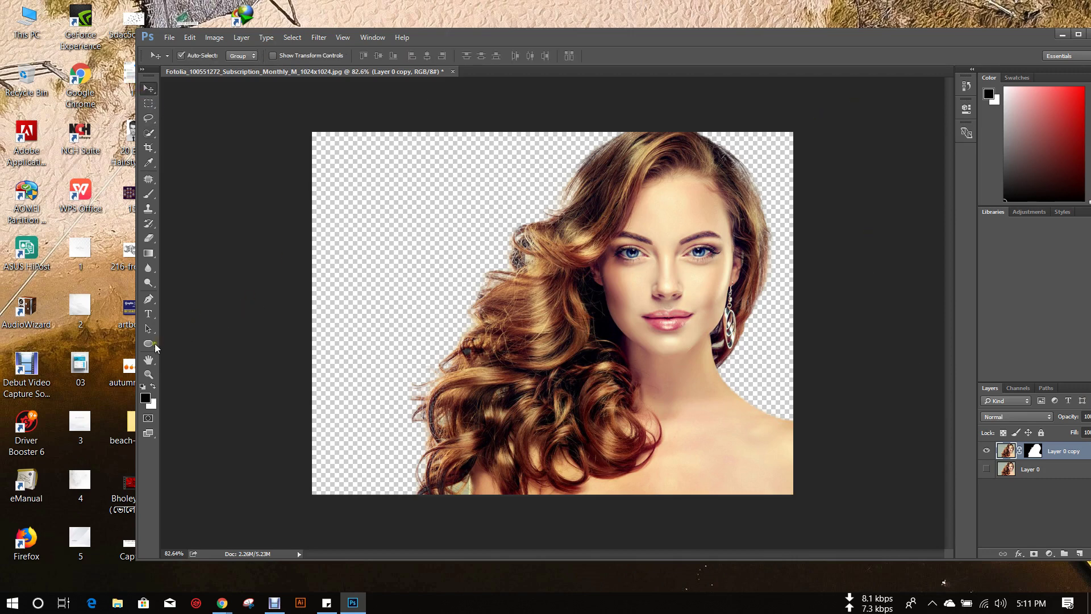
Draw a rectangle shape of about 1096 × 847 px covering the whole canvas and fill it with medium blue.
drag(151, 344, 178, 345)
drag(297, 117, 811, 514)
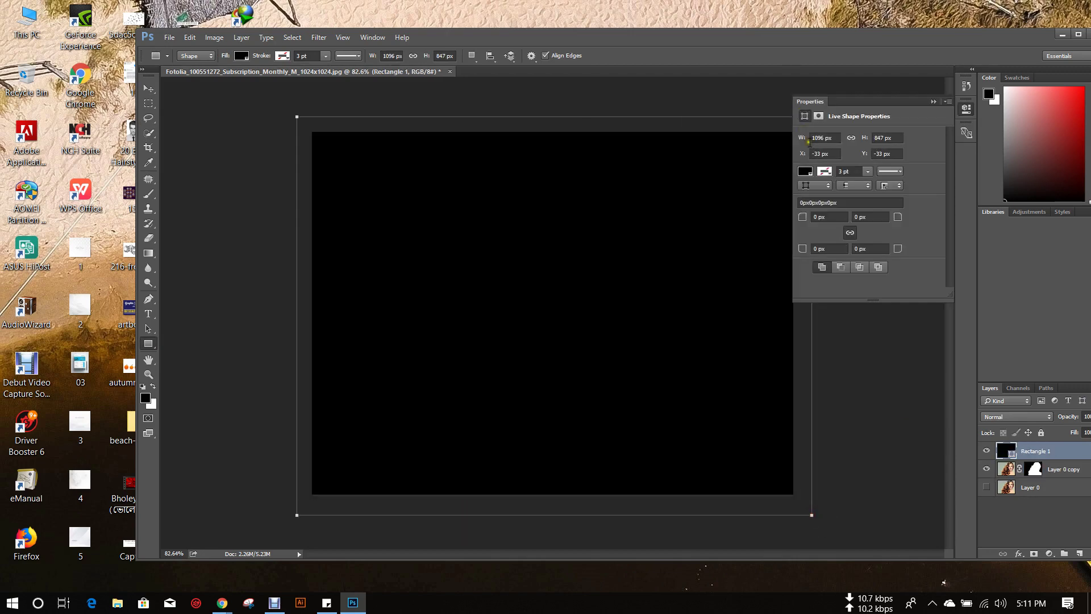
click(805, 171)
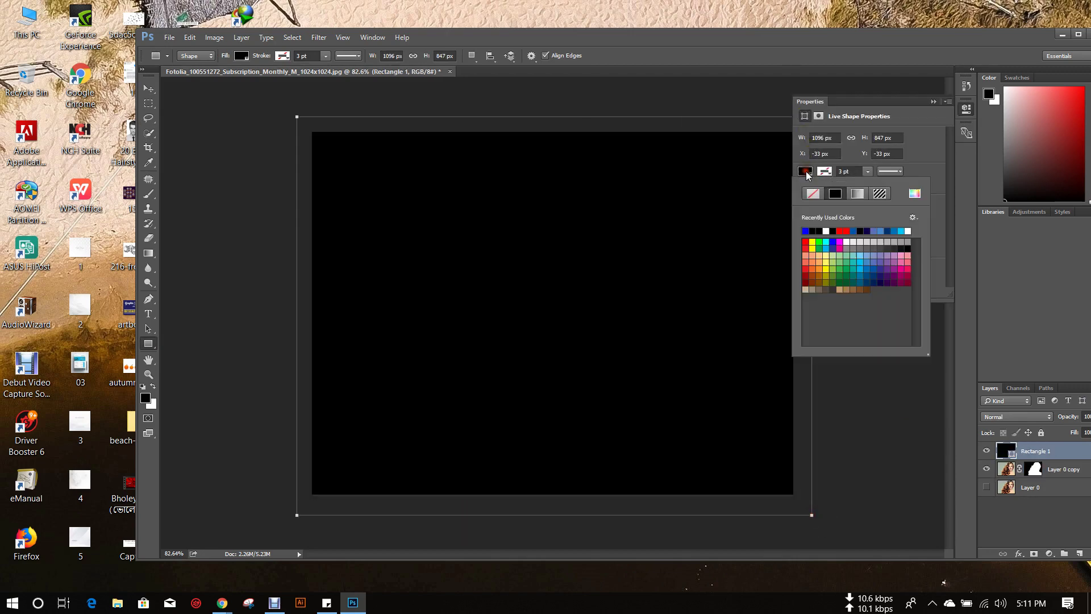
click(883, 229)
click(905, 121)
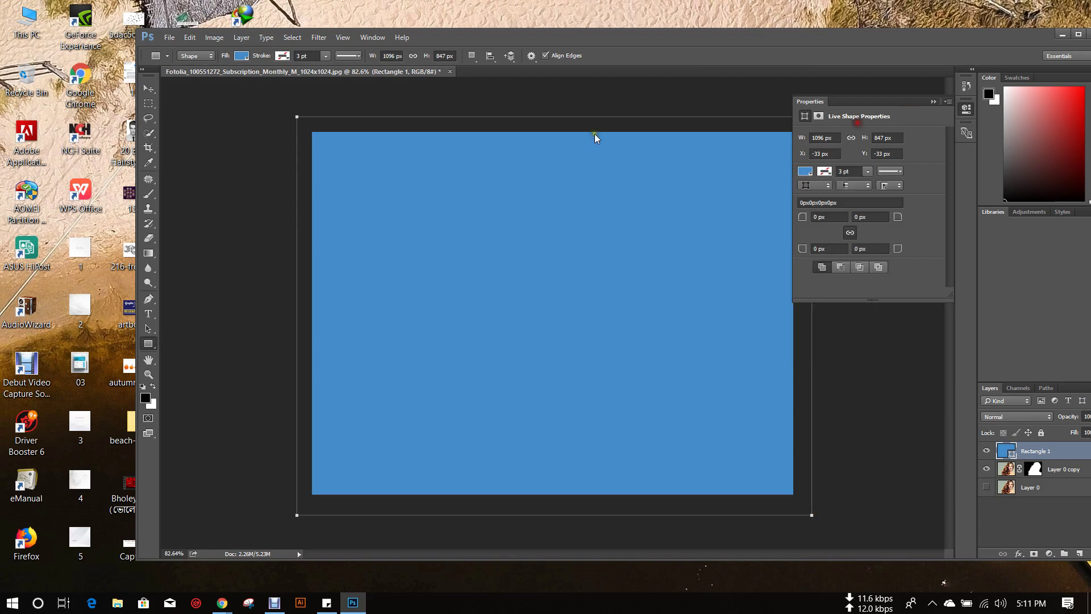
Move the masked woman layer above the blue rectangle in the layer order and collapse the mask properties.
click(148, 88)
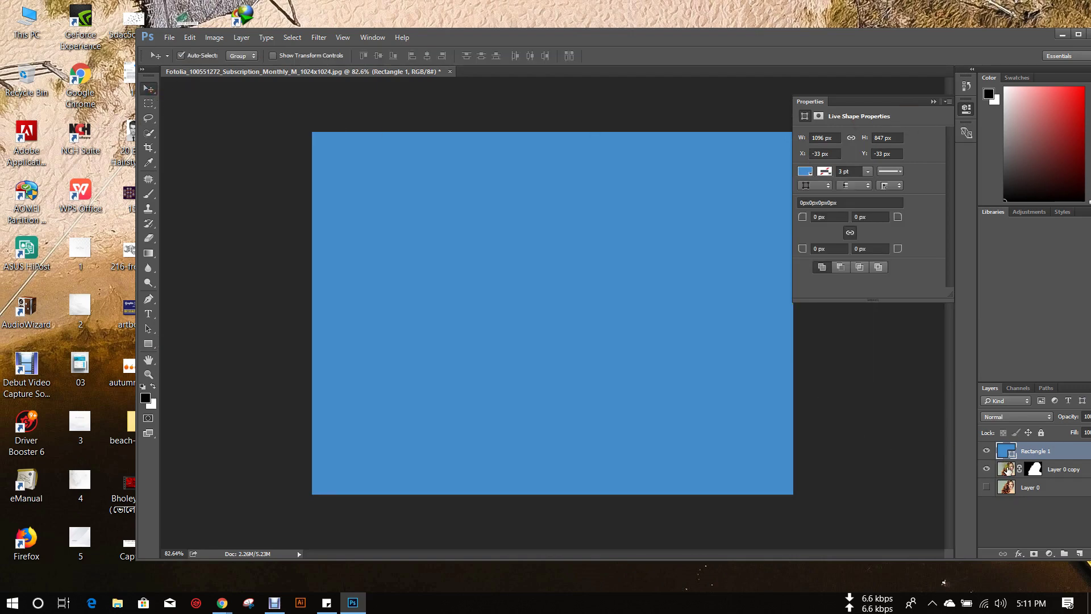
drag(1007, 468, 1009, 445)
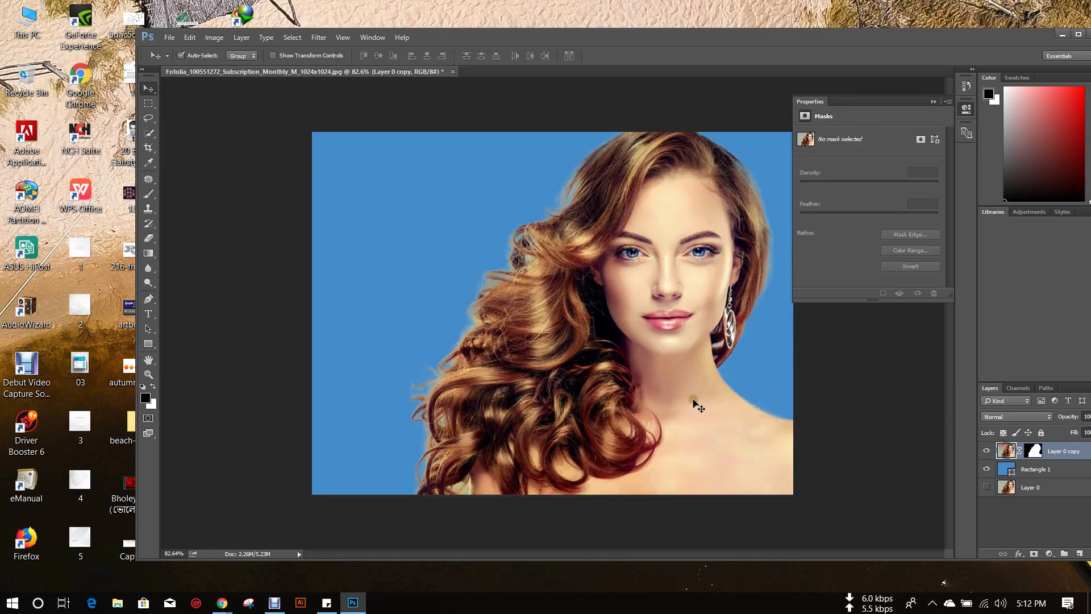
click(931, 102)
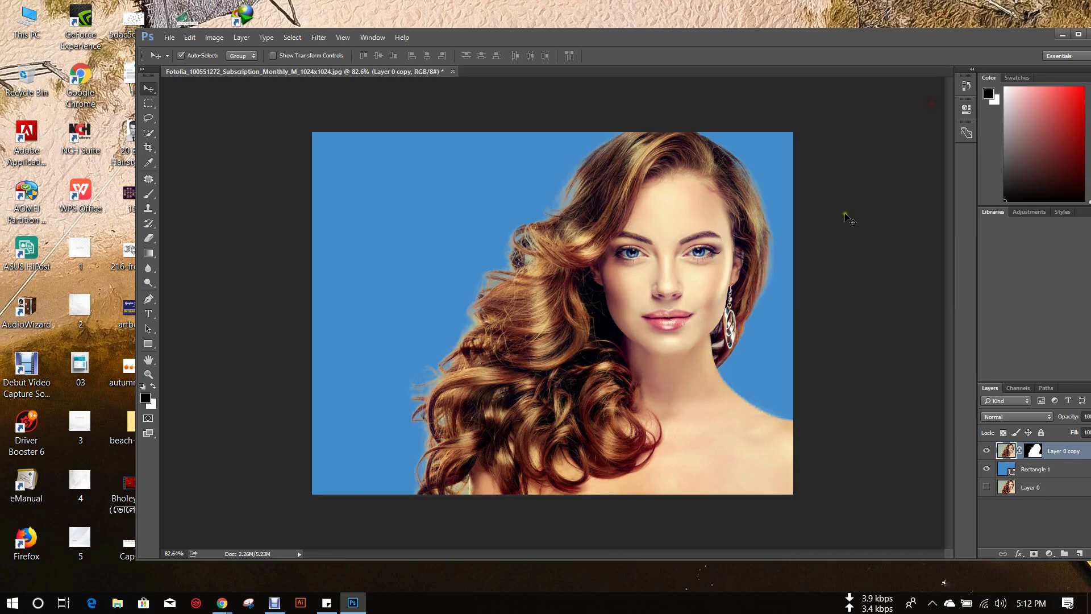
scroll(686, 167, up, 5)
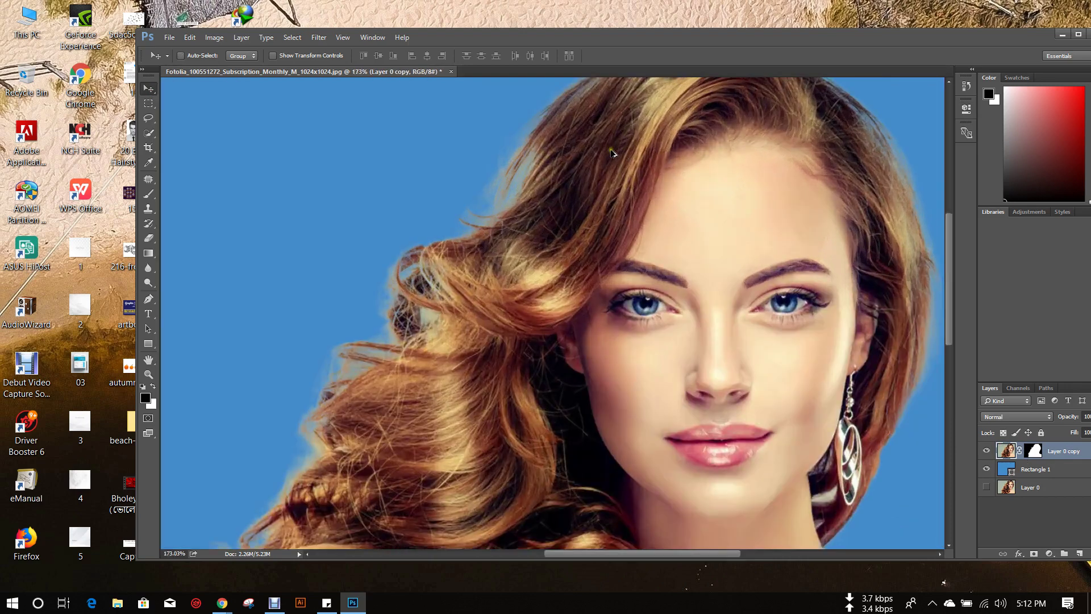
Delete the masked woman layer and the blue rectangle layer, and make the original portrait layer visible.
scroll(454, 242, down, 6)
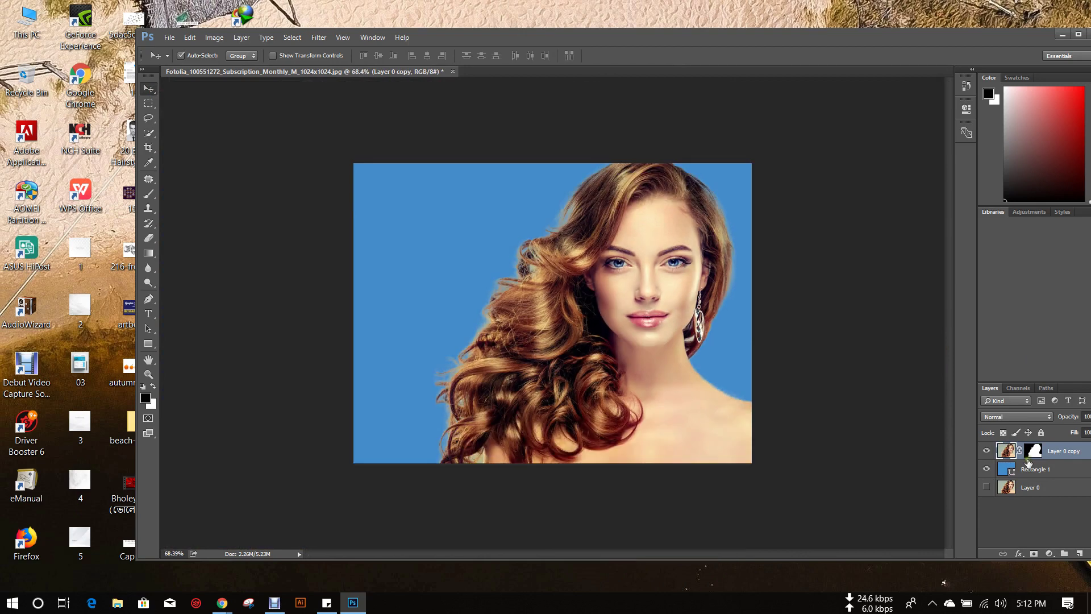
click(1029, 488)
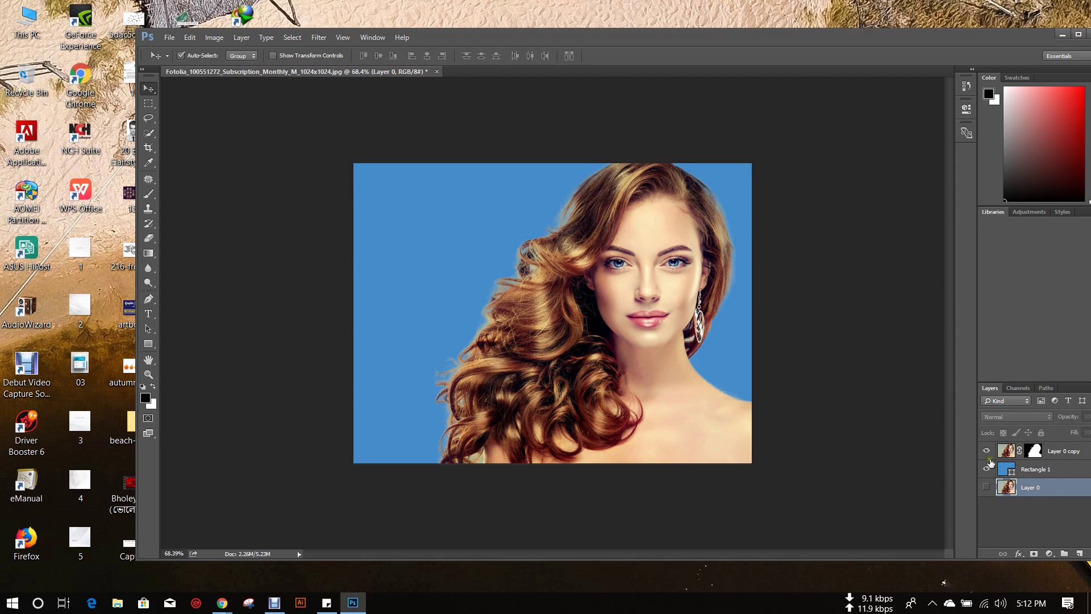
click(1034, 451)
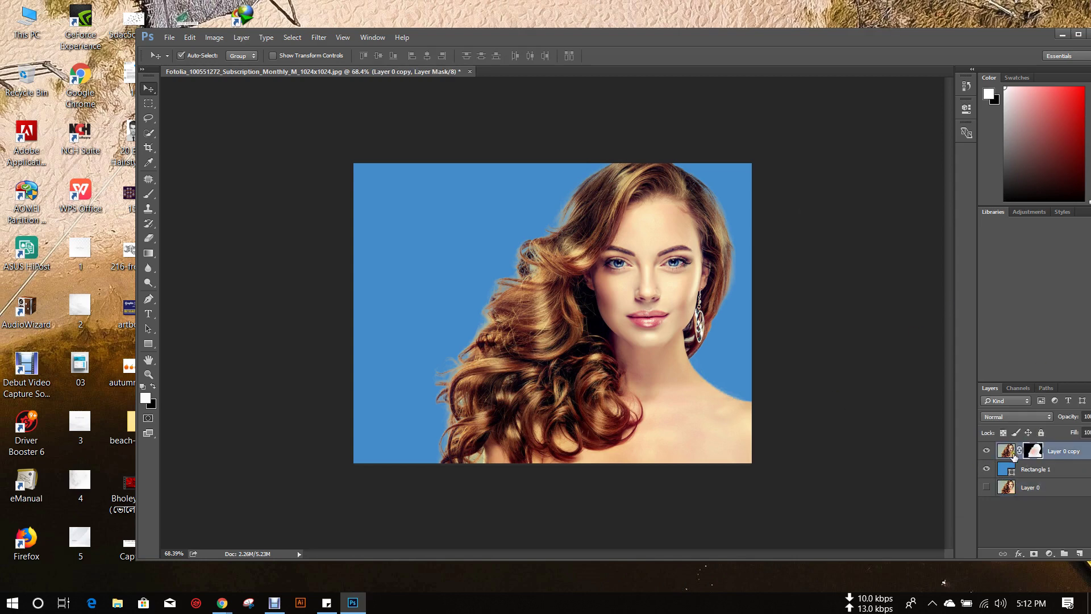
key(Delete)
key(Delete)
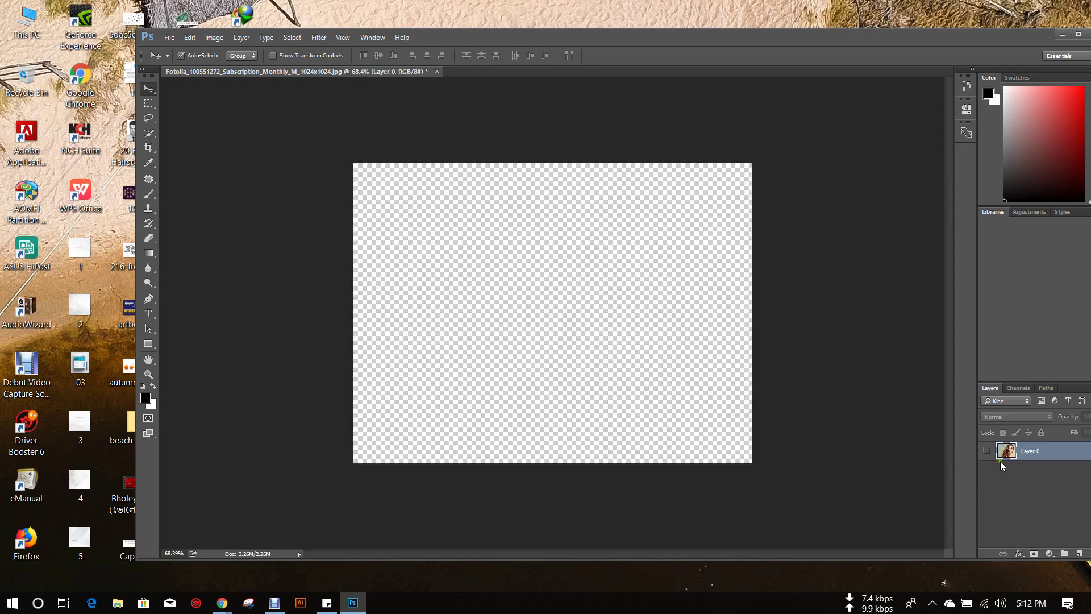
click(987, 450)
key(ctrl+plus)
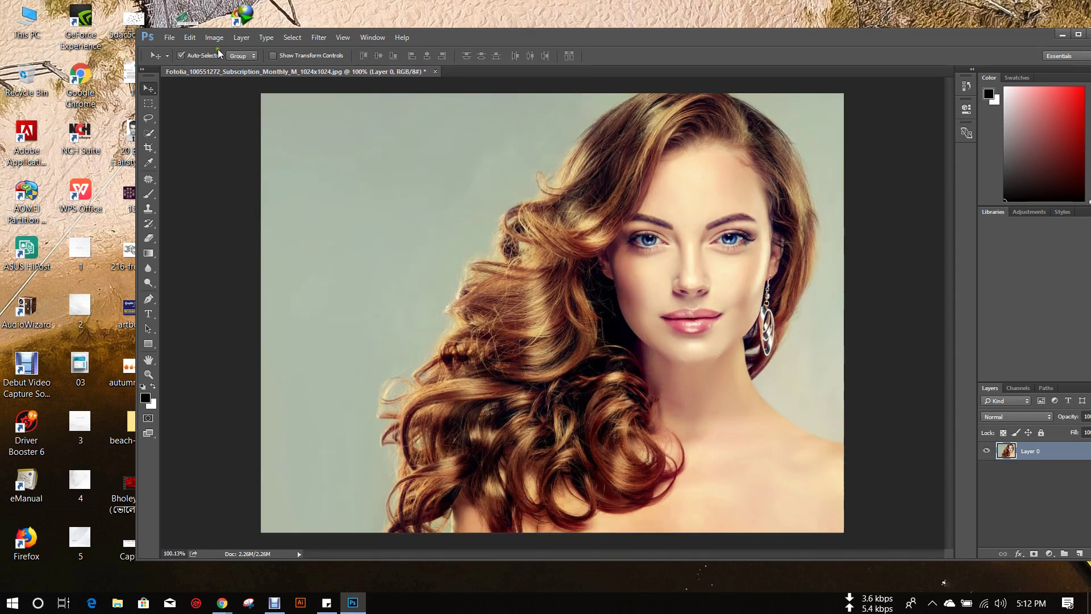
Select the woman with the Quick Selection tool, including the outer hair on both sides of her head.
click(148, 132)
mouse_move(597, 128)
mouse_down()
mouse_move(578, 267)
mouse_move(537, 372)
mouse_move(580, 214)
mouse_move(467, 445)
mouse_move(451, 505)
mouse_move(832, 497)
mouse_move(652, 322)
mouse_move(687, 171)
mouse_move(739, 123)
mouse_move(794, 146)
mouse_move(815, 103)
mouse_move(842, 169)
mouse_move(835, 293)
mouse_move(827, 336)
mouse_move(796, 382)
mouse_move(786, 315)
mouse_move(761, 370)
mouse_move(783, 302)
mouse_up()
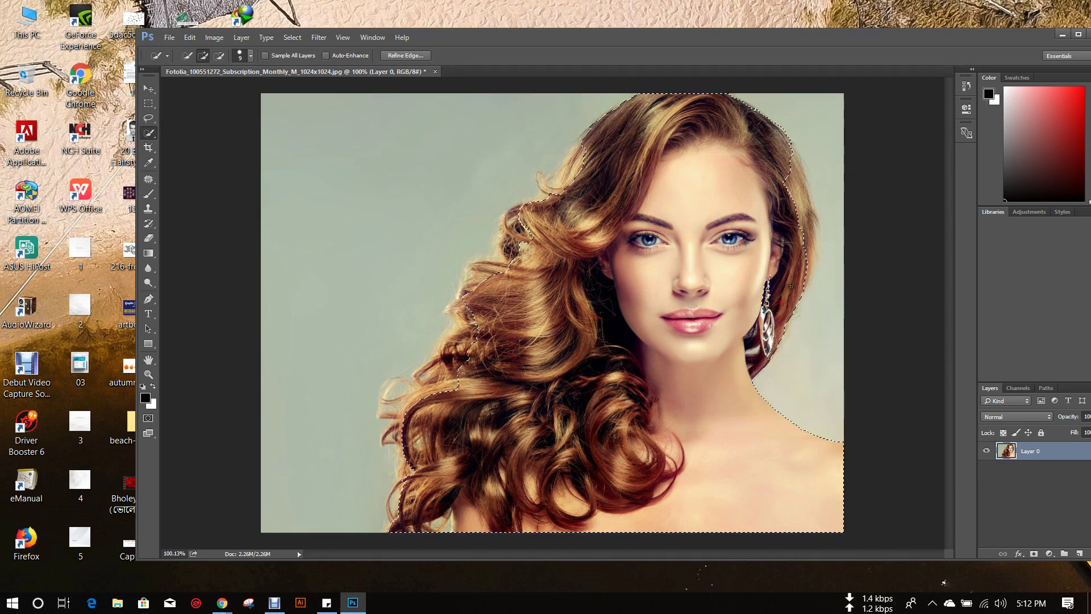
drag(799, 166, 819, 275)
mouse_move(613, 155)
mouse_down()
mouse_move(587, 157)
mouse_move(528, 214)
mouse_move(491, 290)
mouse_move(480, 270)
mouse_move(469, 352)
mouse_move(411, 419)
mouse_up()
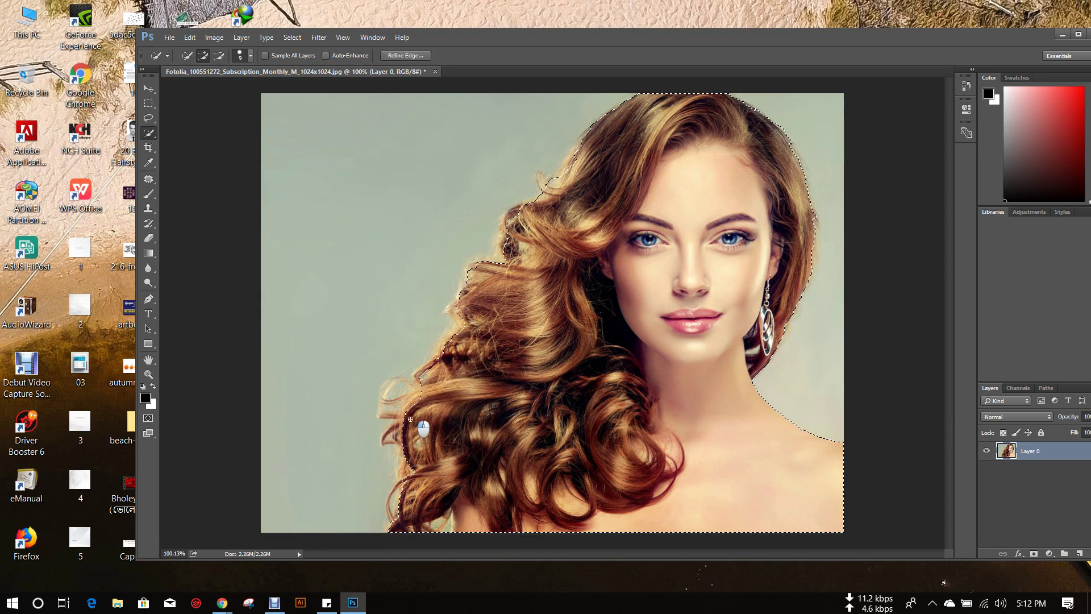
Refine the selection's edge with Smart Radius on, Radius 1.2 px and Smooth 7.
click(405, 55)
click(635, 171)
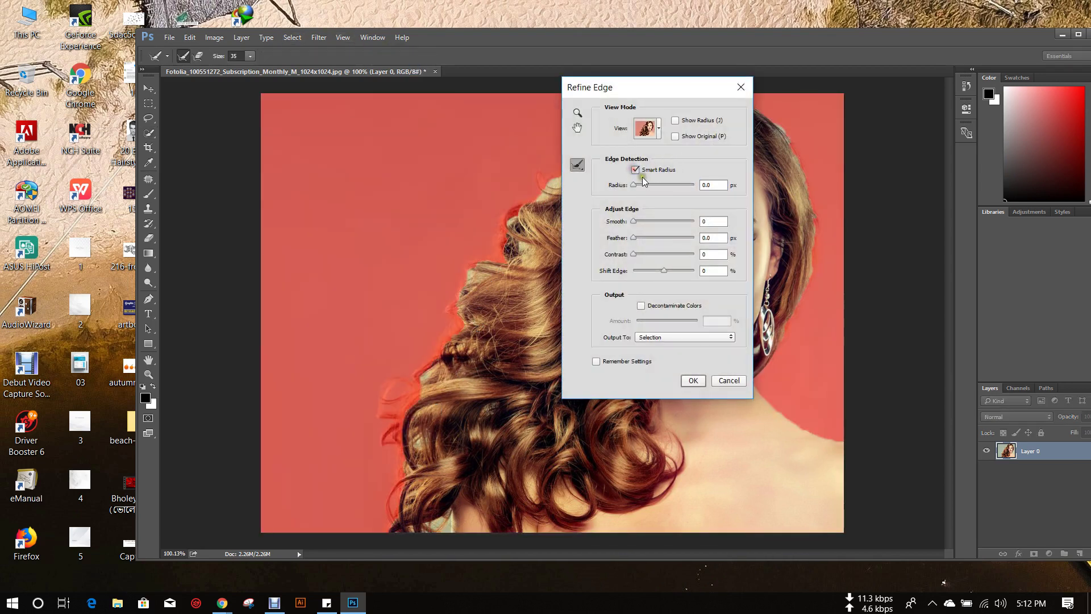
drag(639, 189, 637, 221)
Brush the Refine Radius tool along the outer hair edges on both sides and the shoulder line.
drag(653, 87, 857, 106)
mouse_move(574, 187)
mouse_down()
mouse_move(465, 288)
mouse_move(440, 350)
mouse_move(459, 332)
mouse_move(411, 400)
mouse_move(389, 457)
mouse_move(411, 471)
mouse_move(406, 537)
mouse_up()
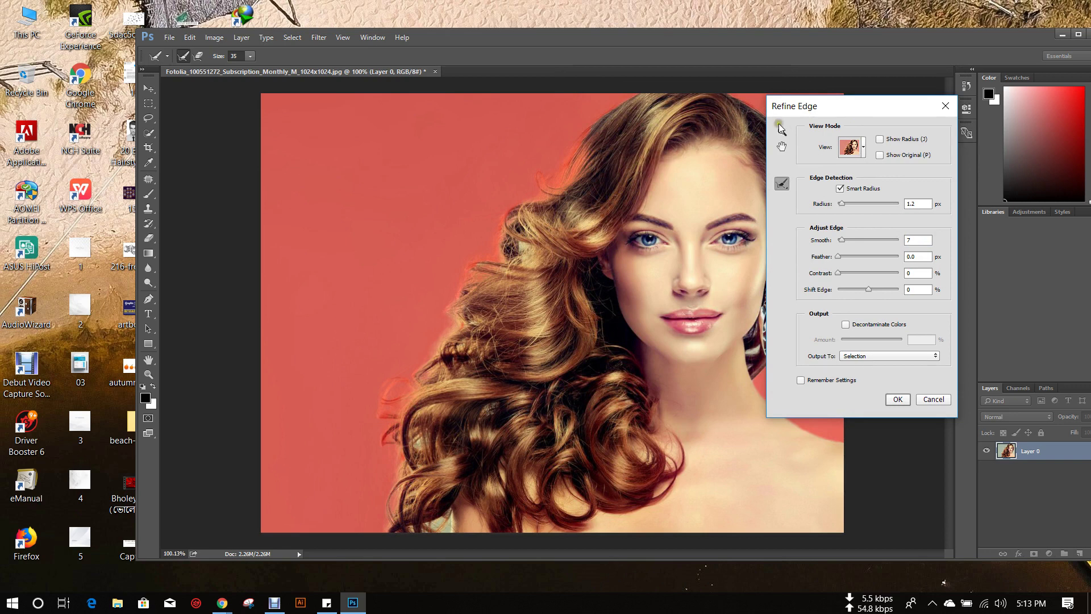
drag(815, 111, 585, 203)
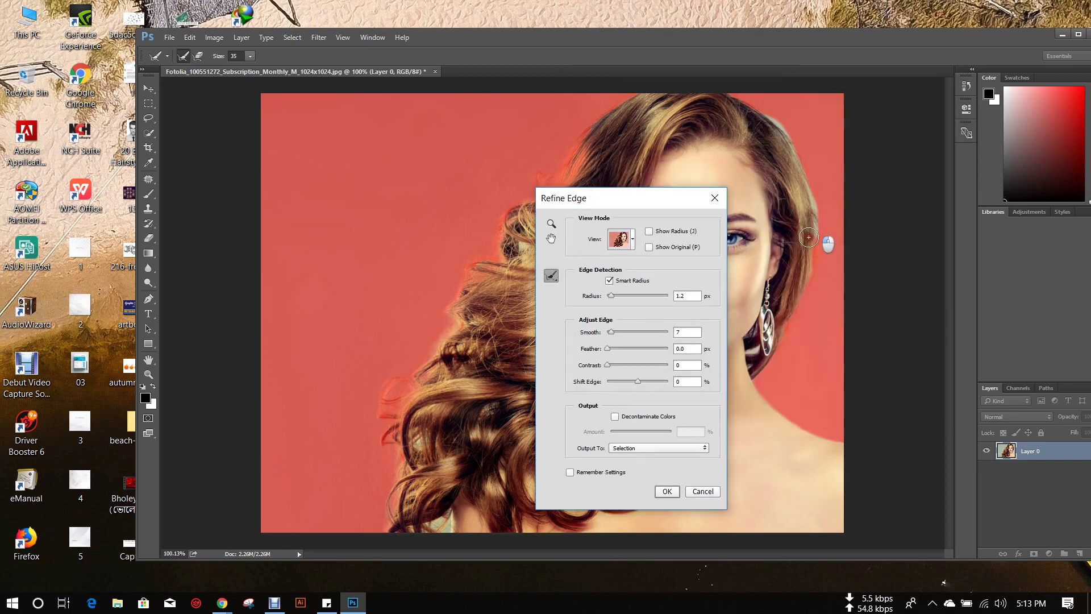
mouse_move(808, 236)
mouse_down()
mouse_move(787, 344)
mouse_move(758, 392)
mouse_move(859, 444)
mouse_up()
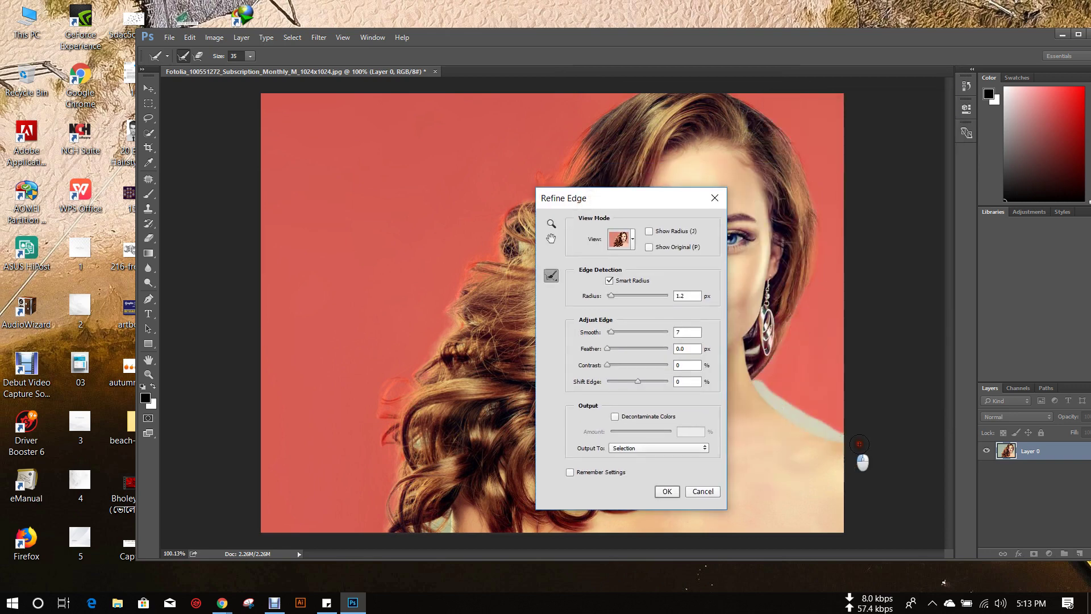
drag(655, 196, 842, 159)
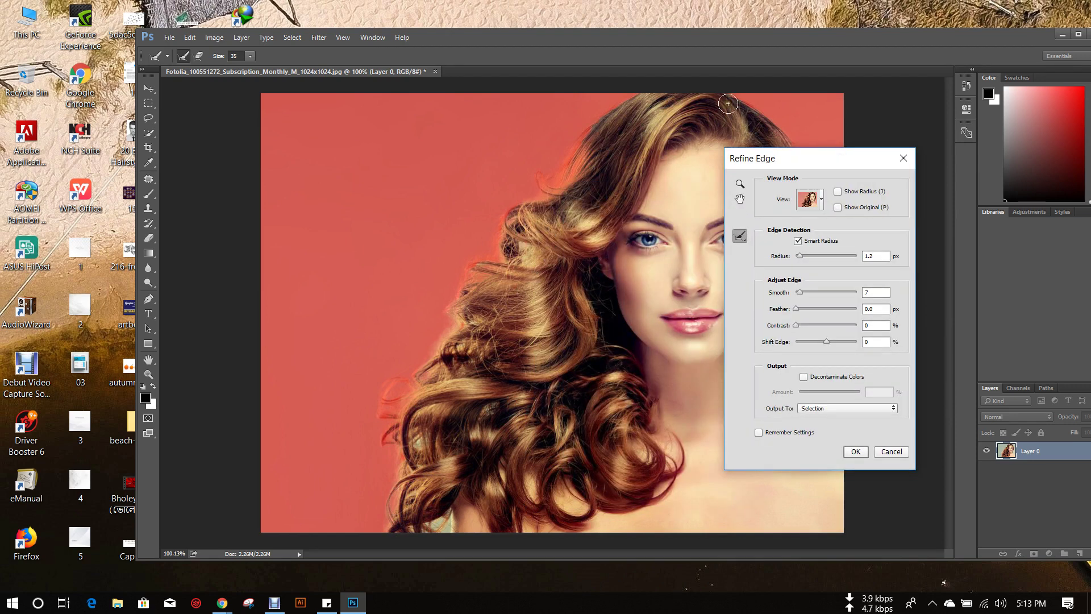
Output the refined selection to a New Layer with Layer Mask and apply it.
click(872, 408)
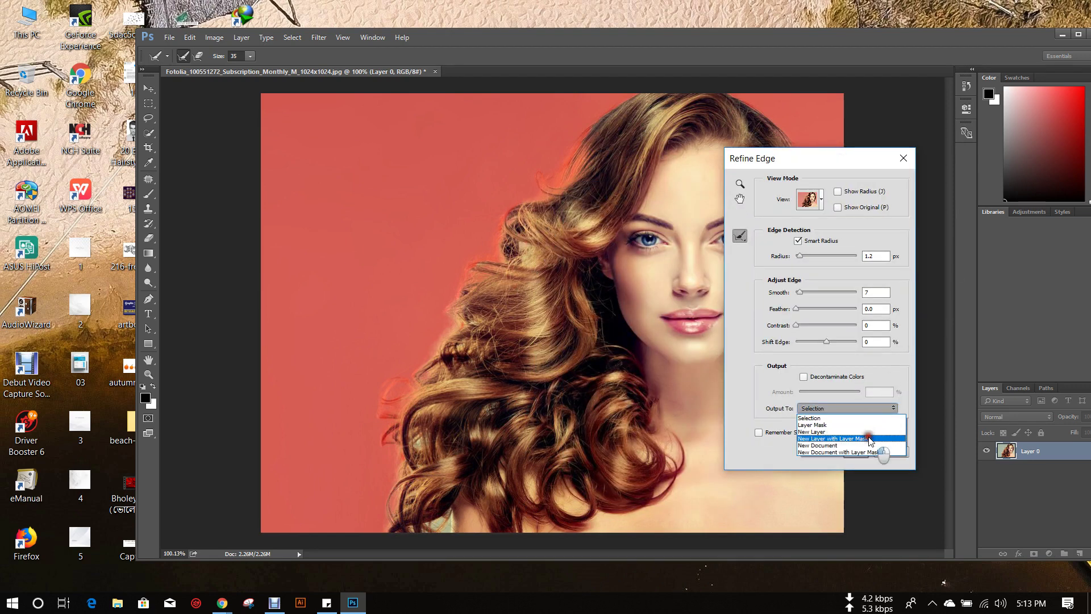
click(869, 439)
click(857, 451)
key(ctrl+0)
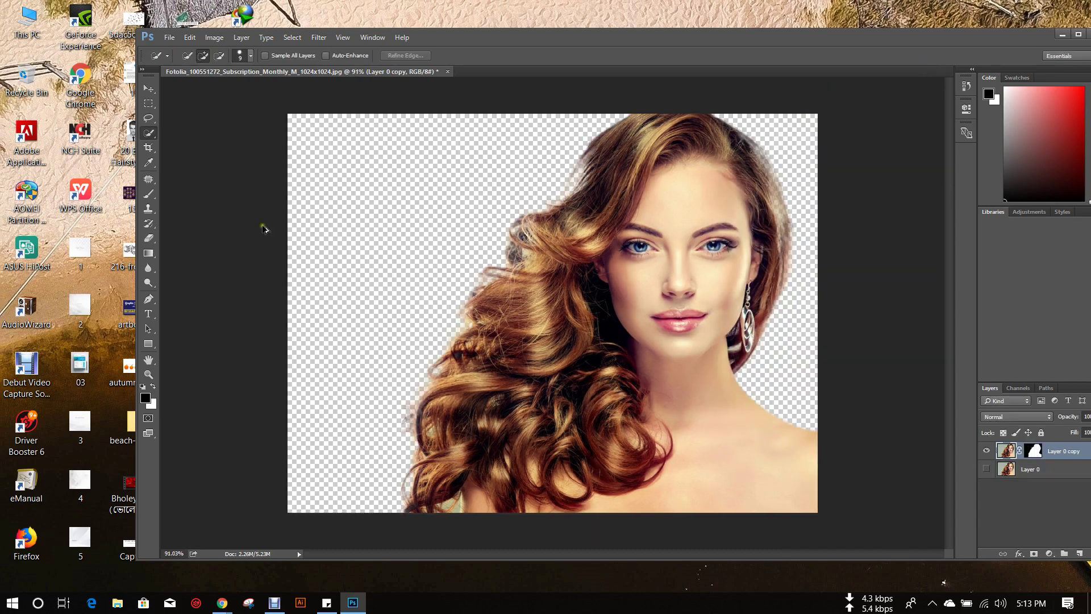
Draw a cyan rectangle of about 1088 × 837 px over the whole canvas and move the masked woman layer above it.
click(149, 88)
click(148, 344)
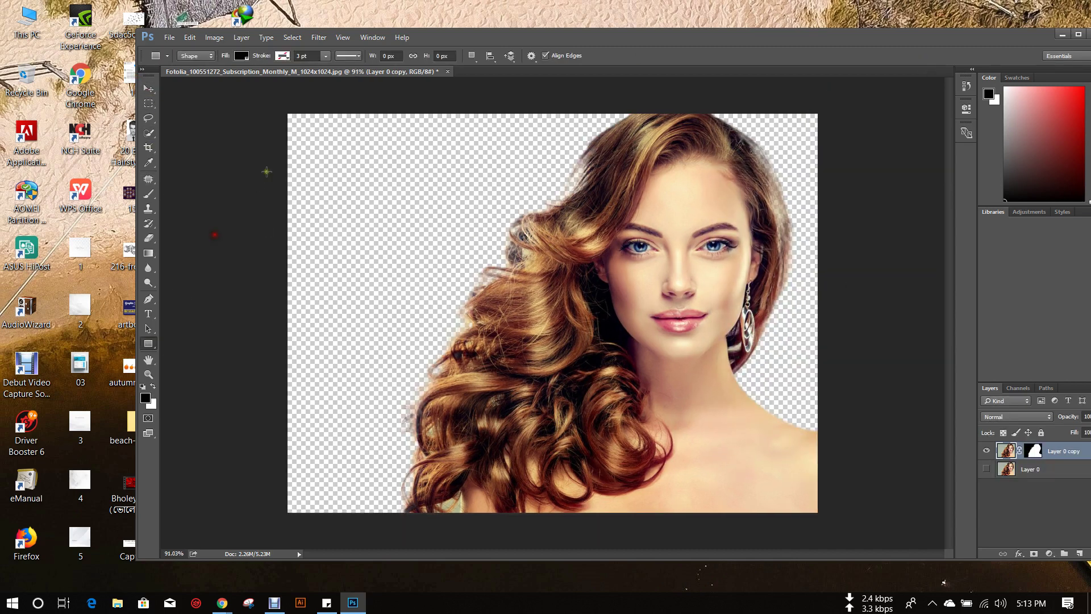
drag(268, 98, 833, 532)
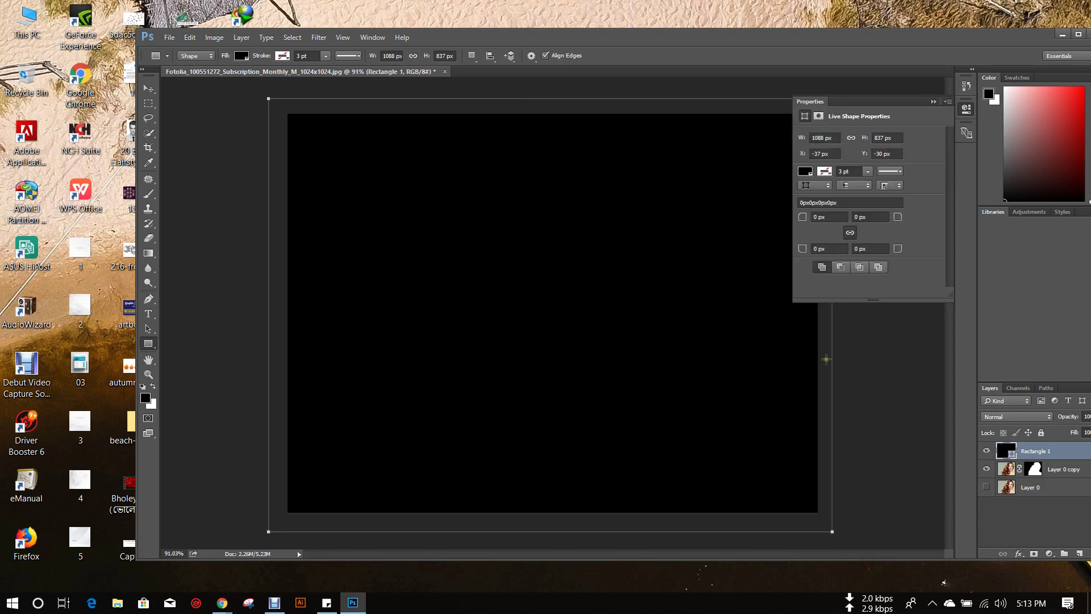
click(805, 172)
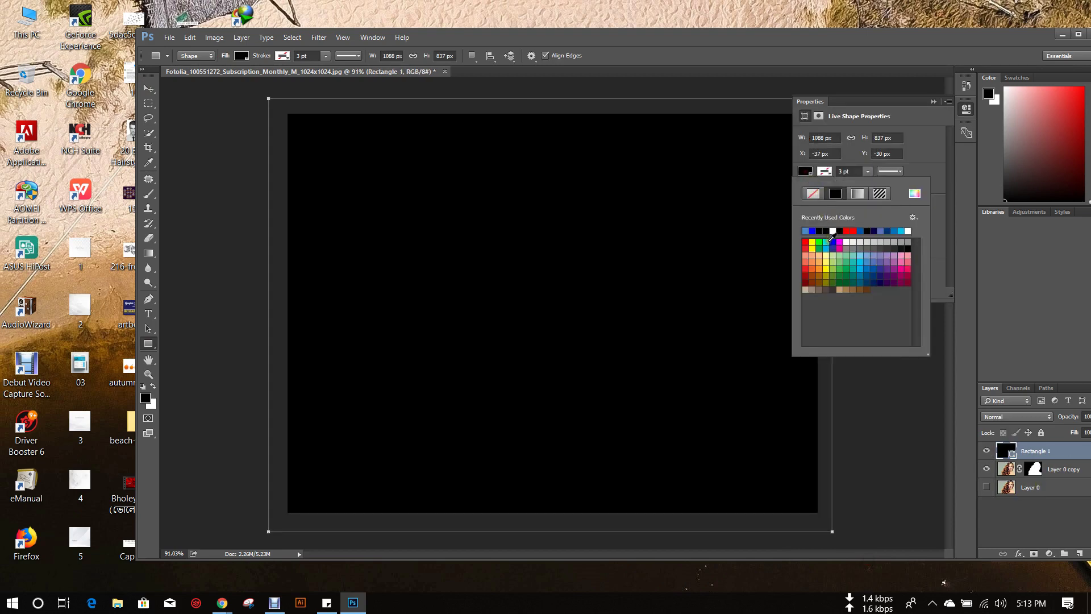
click(826, 242)
click(148, 88)
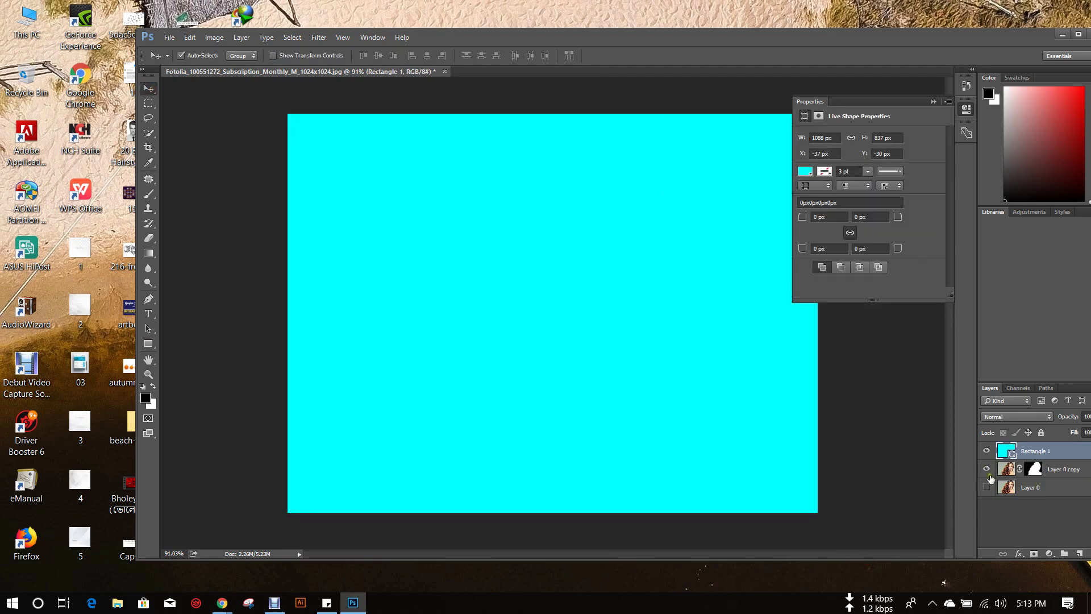
drag(1008, 470, 1009, 446)
click(932, 101)
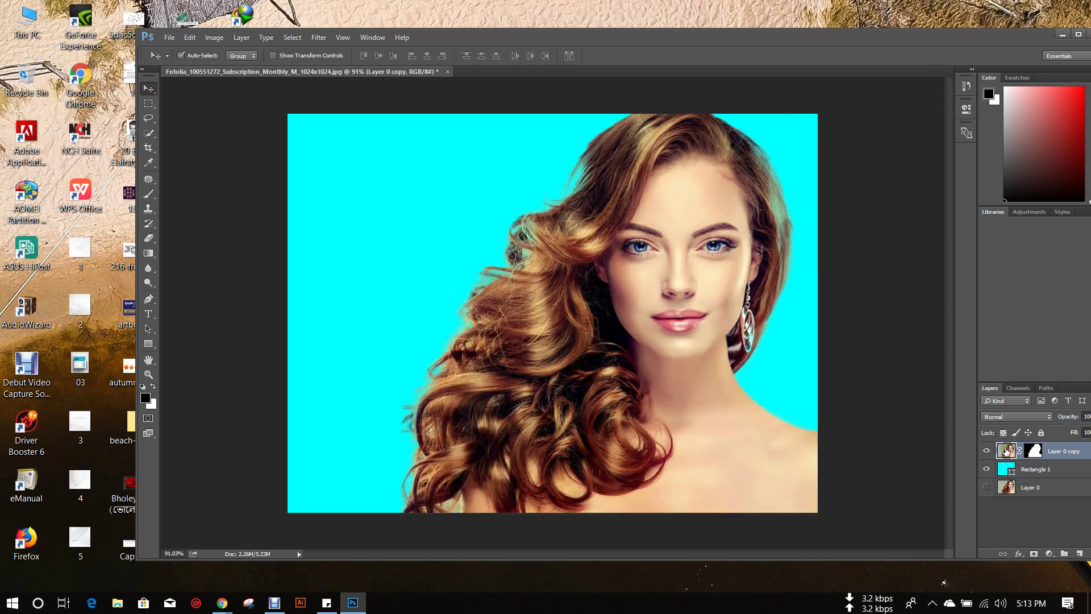
Duplicate the masked woman layer twice to compare the hair edges, and delete both copies again.
key(ctrl+j)
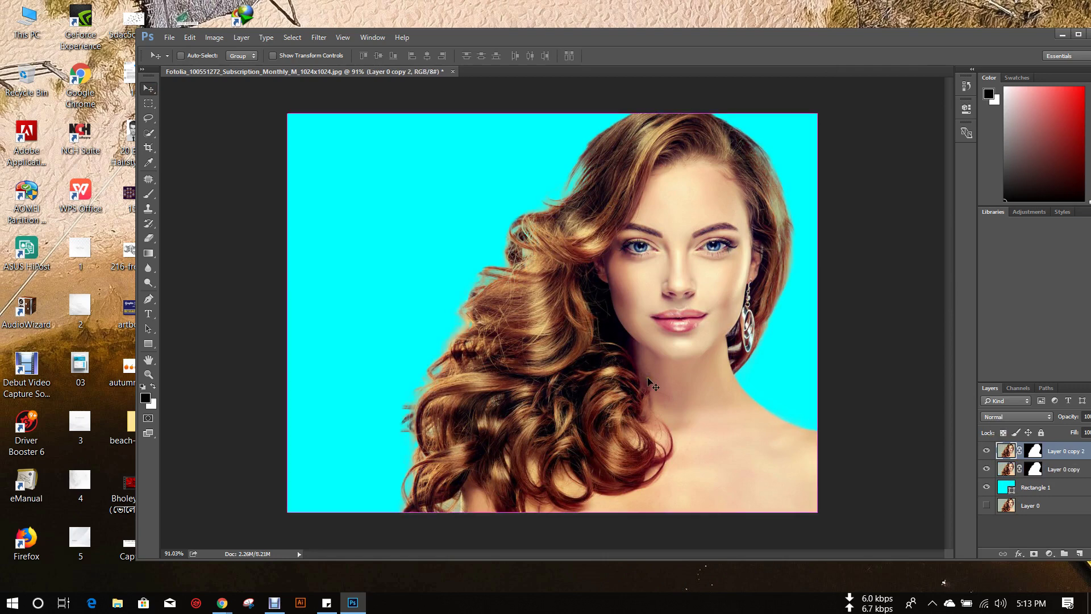
key(ctrl+j)
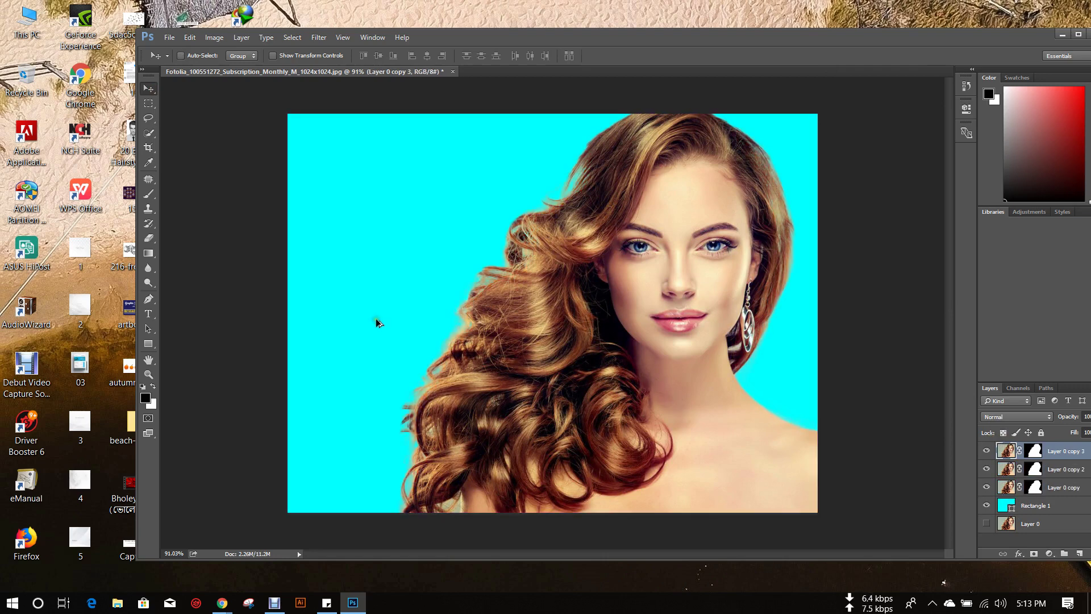
scroll(379, 323, down, 1)
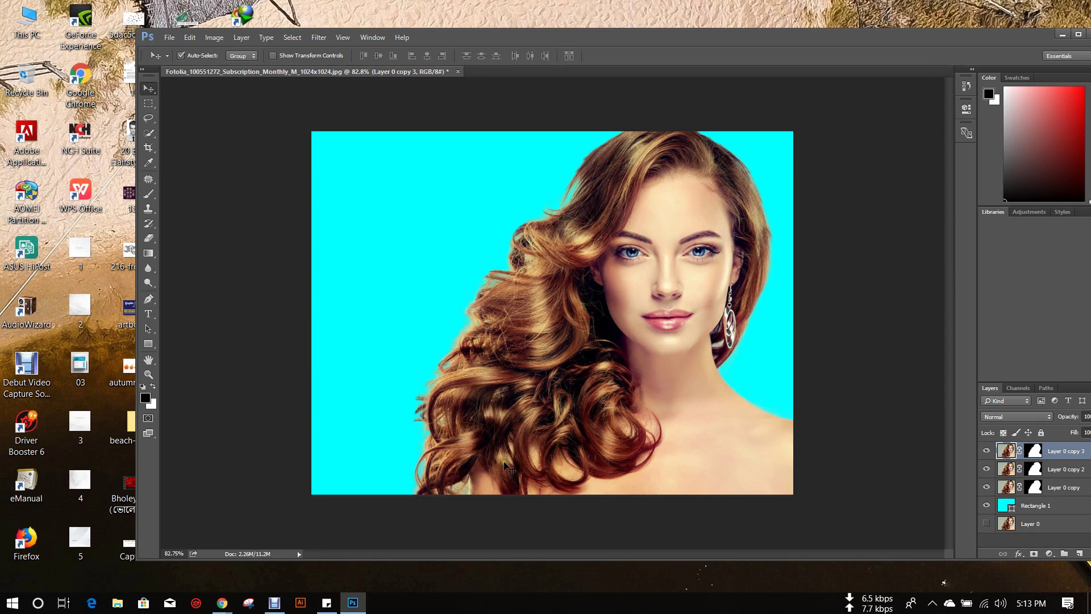
key(Delete)
key(Delete)
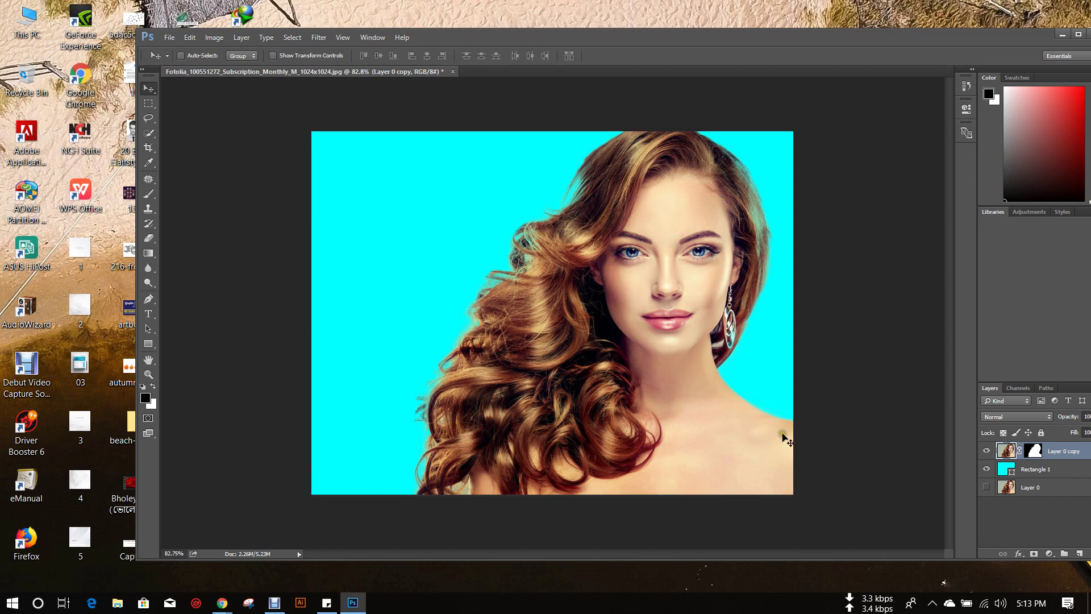
Duplicate the masked woman layer twice to strengthen the semi-transparent hair edges.
key(ctrl+j)
key(ctrl+j)
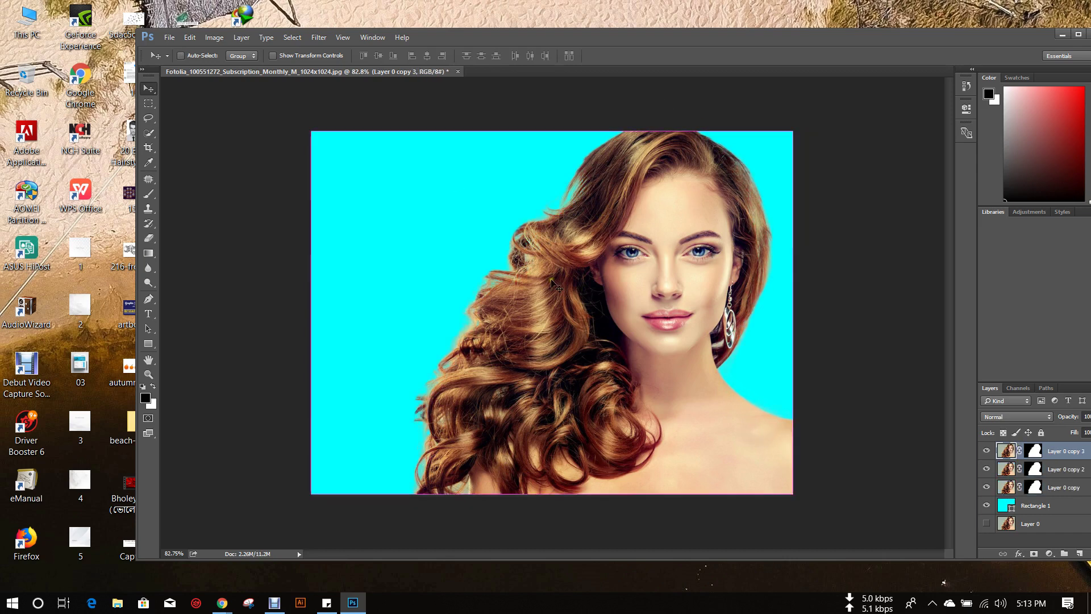
scroll(540, 286, down, 2)
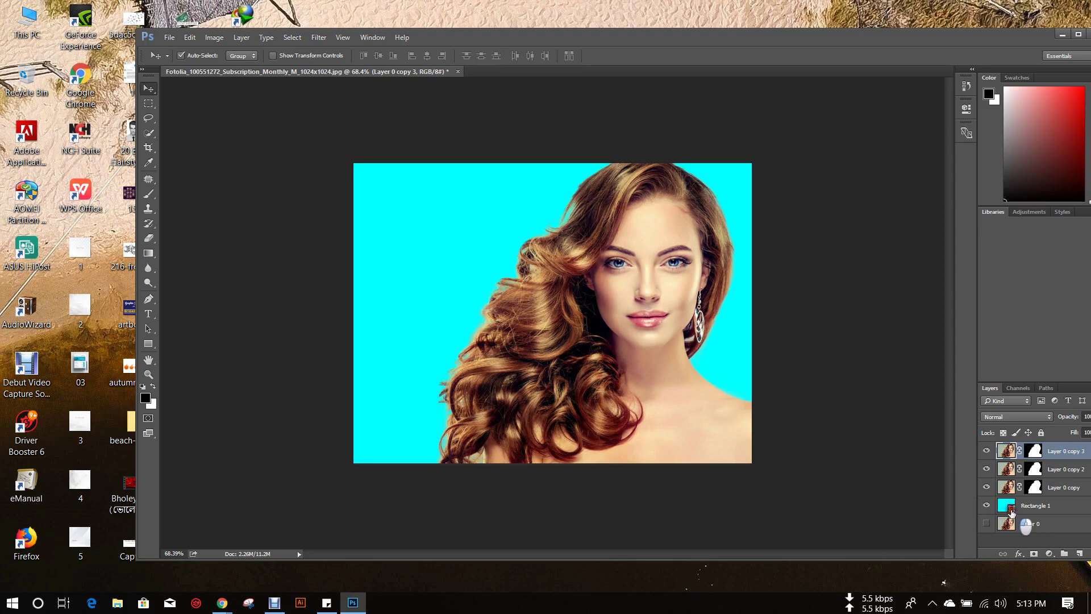
Change the background rectangle's fill colour to the softer cyan 3af9f9.
double_click(1007, 505)
mouse_move(852, 244)
mouse_down()
mouse_move(865, 220)
mouse_move(828, 189)
mouse_move(830, 155)
mouse_move(844, 153)
mouse_up()
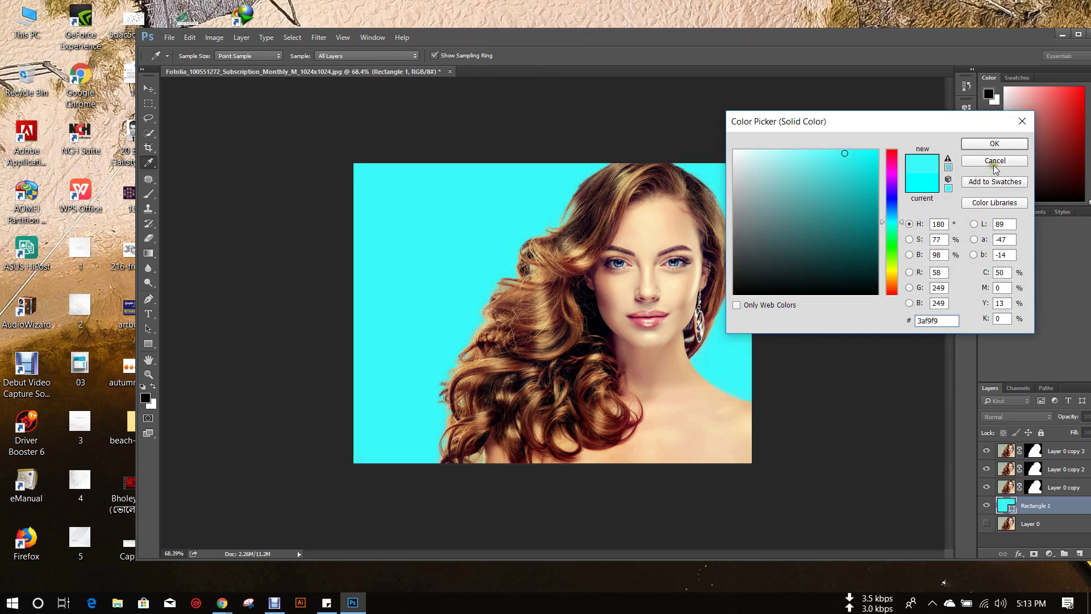
click(1000, 146)
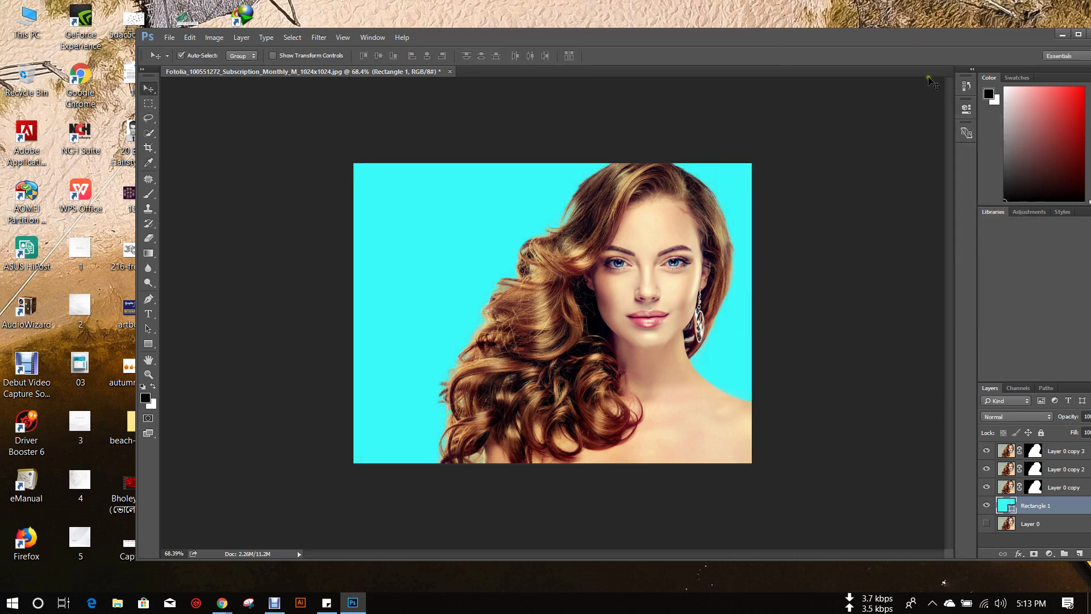
Close the portrait document without saving the changes.
click(449, 71)
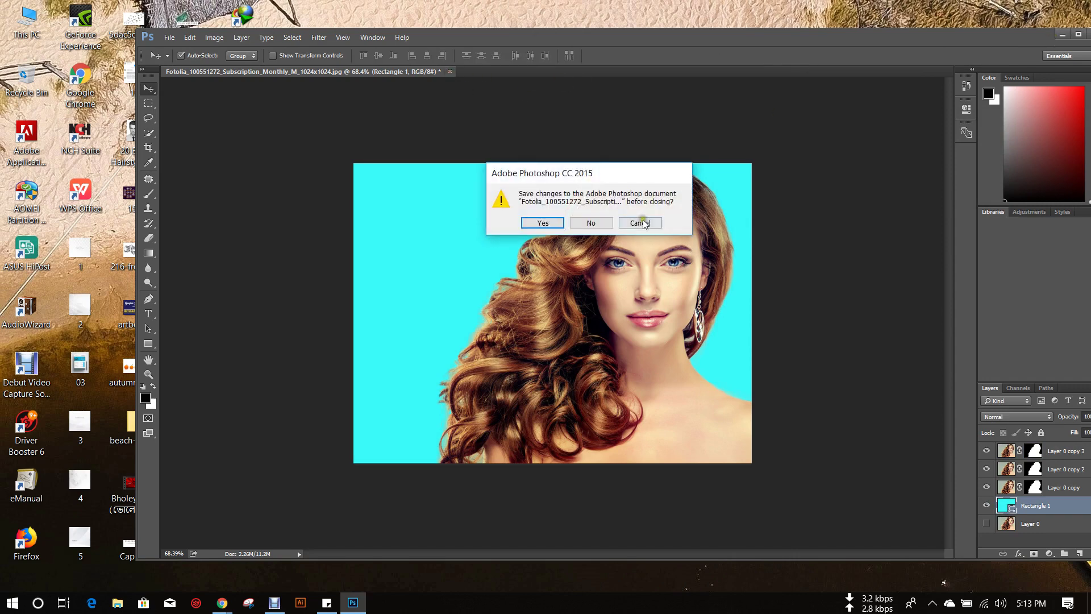
click(604, 225)
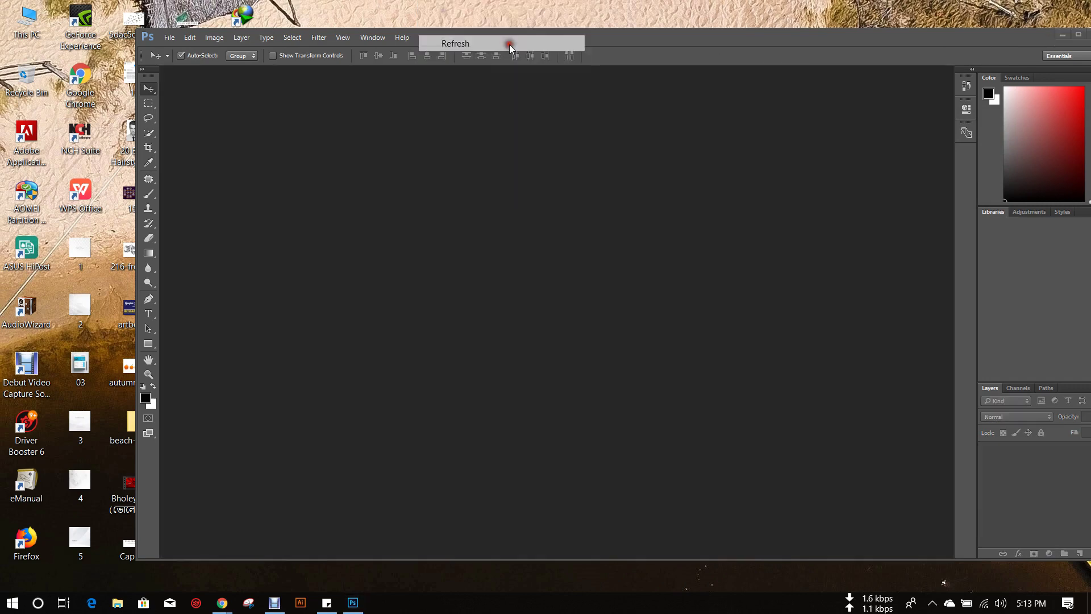
drag(517, 37, 523, 45)
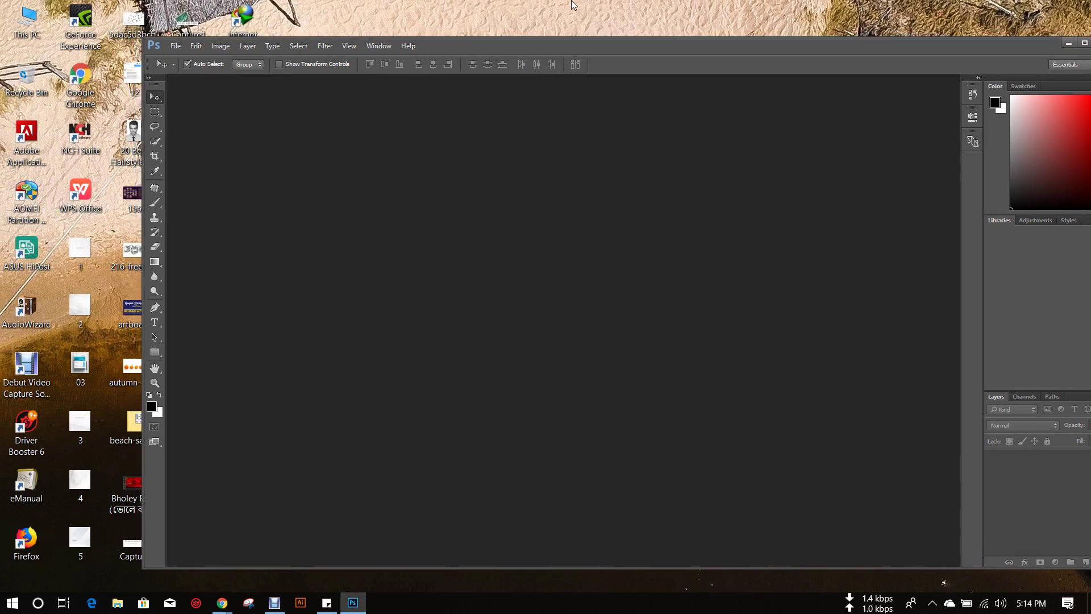
right_click(426, 5)
click(465, 40)
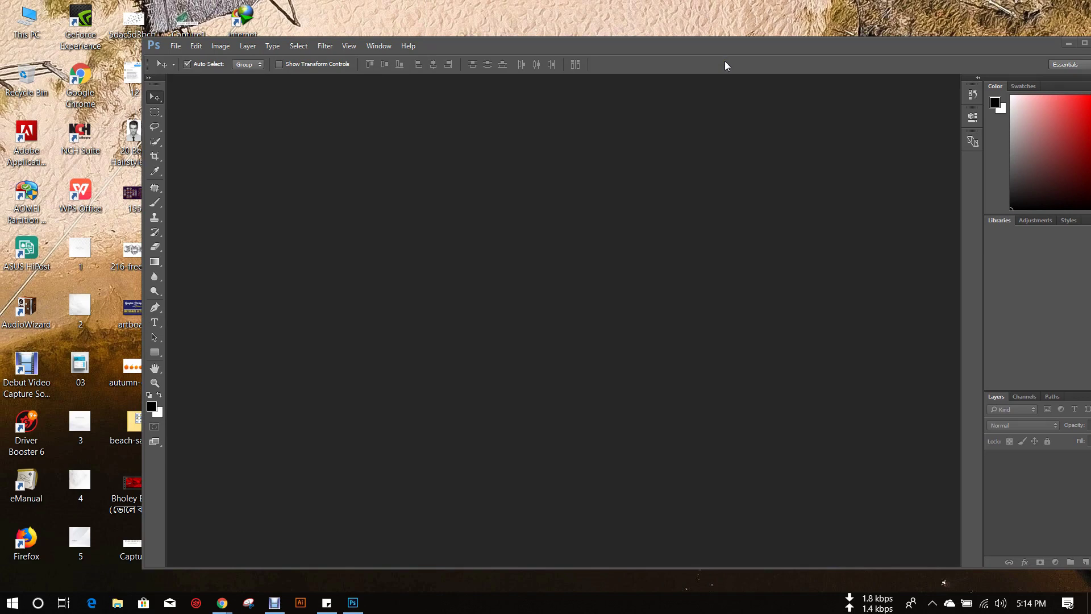
right_click(348, 4)
click(388, 42)
right_click(379, 3)
click(425, 37)
Create a new blank document, accepting the settings offered.
click(177, 46)
click(186, 61)
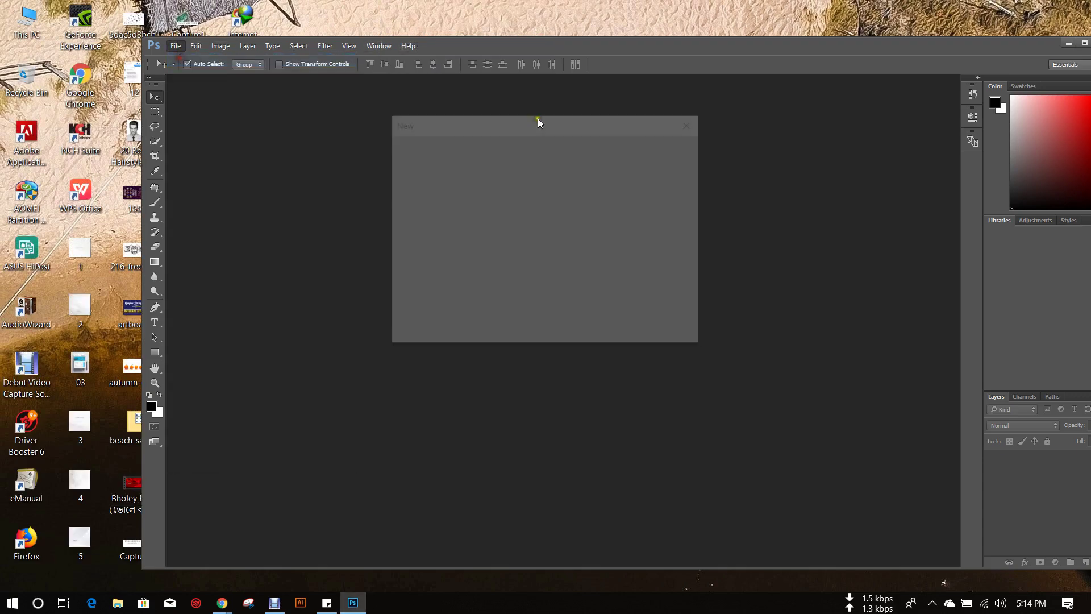
click(655, 147)
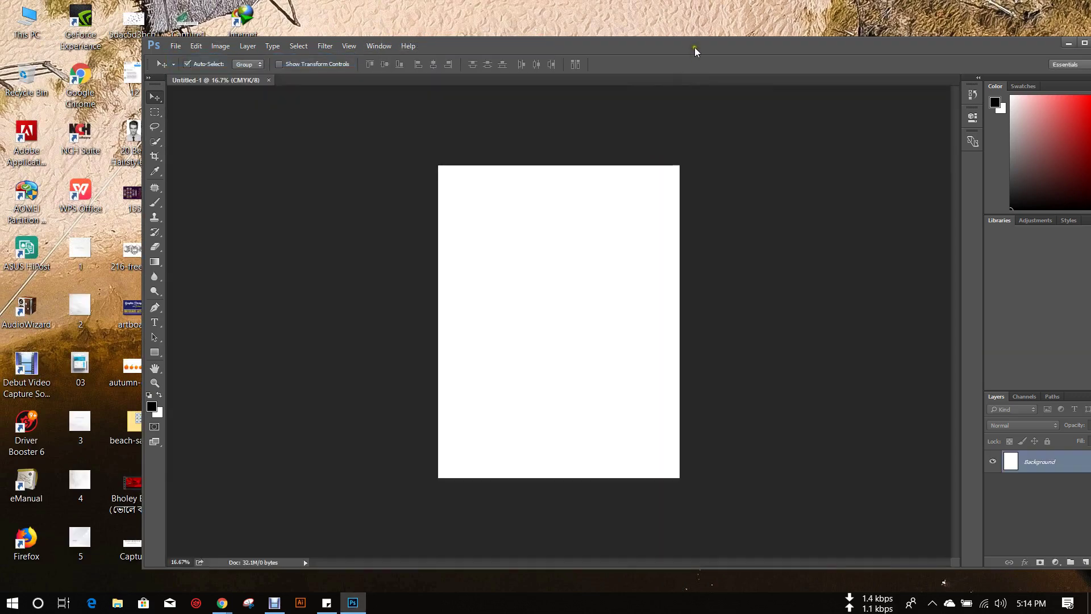
double_click(694, 47)
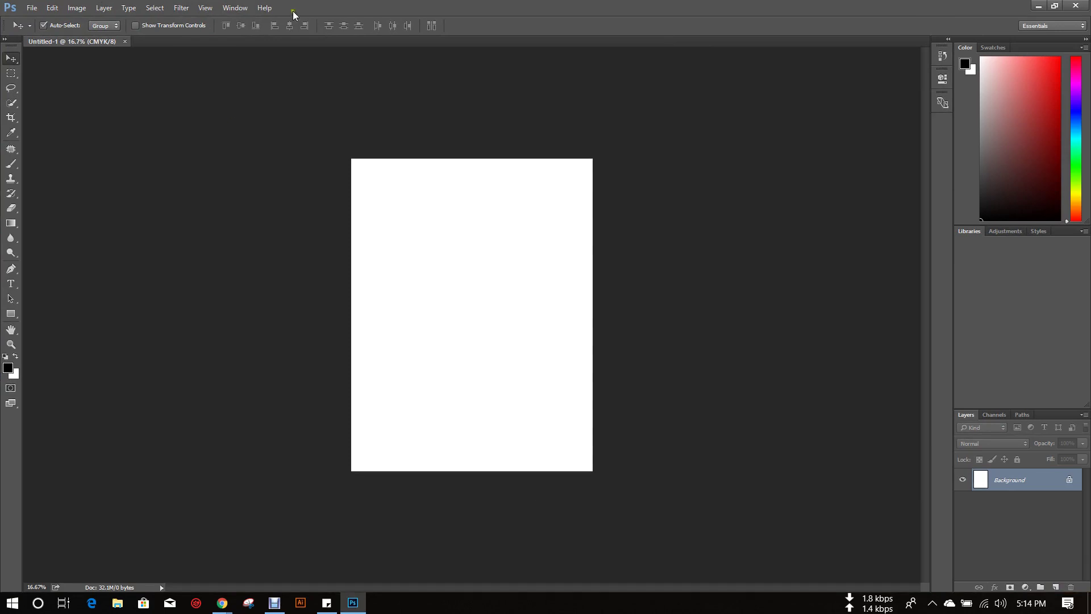
drag(11, 313, 11, 314)
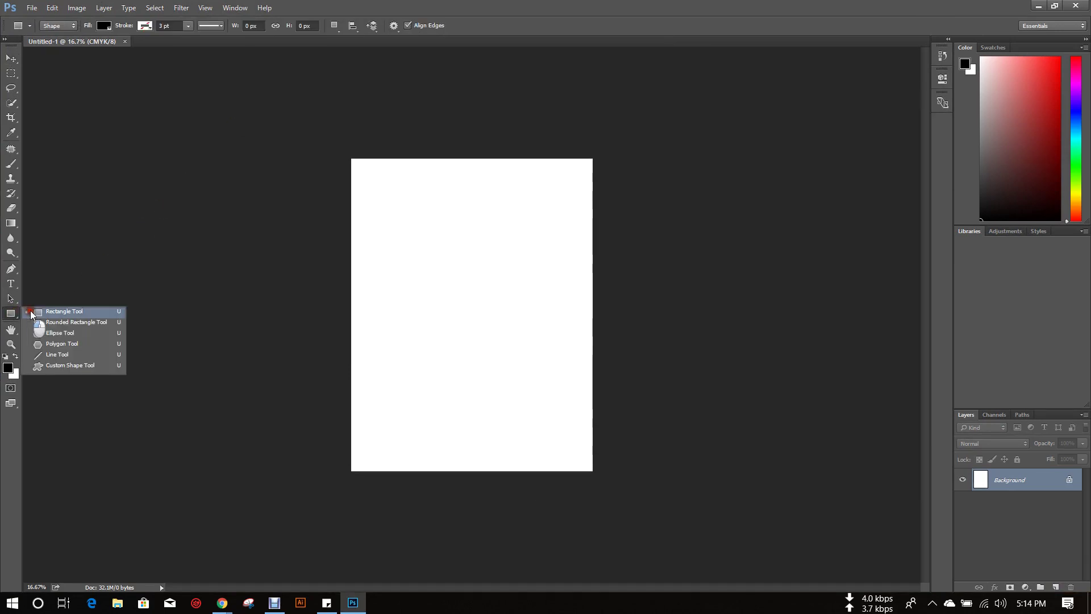
click(86, 325)
double_click(518, 8)
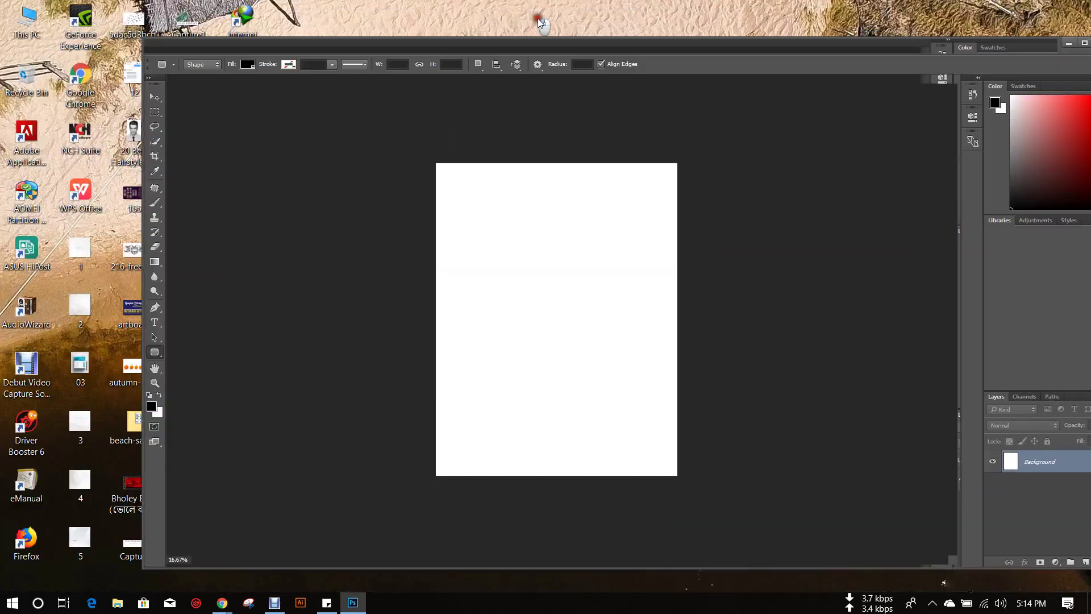
Activate the Custom Shape tool and load the Shapes set into its shape picker.
drag(155, 352, 224, 407)
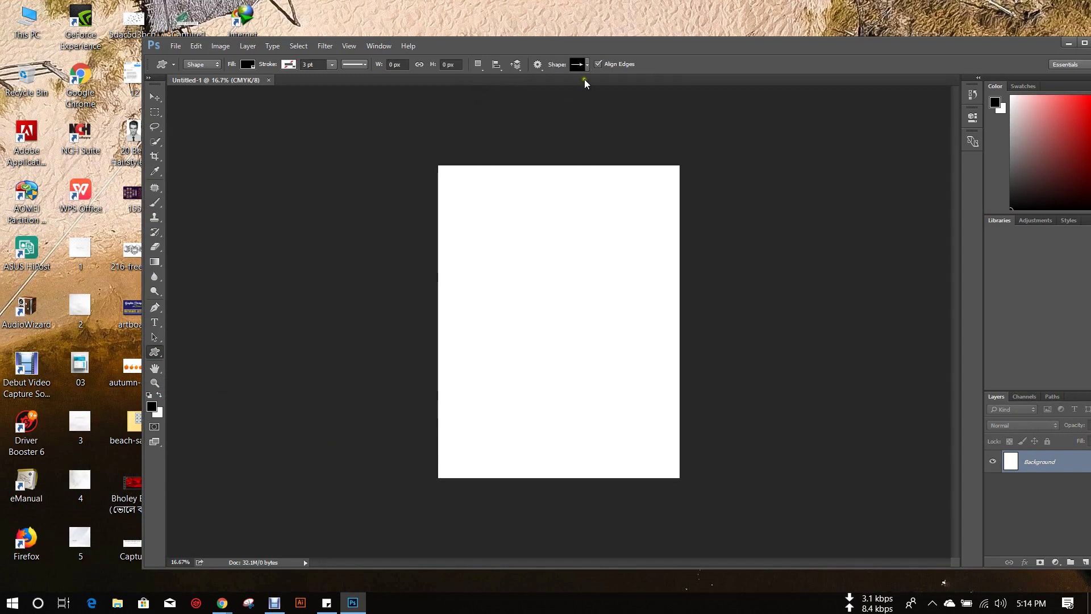
click(587, 65)
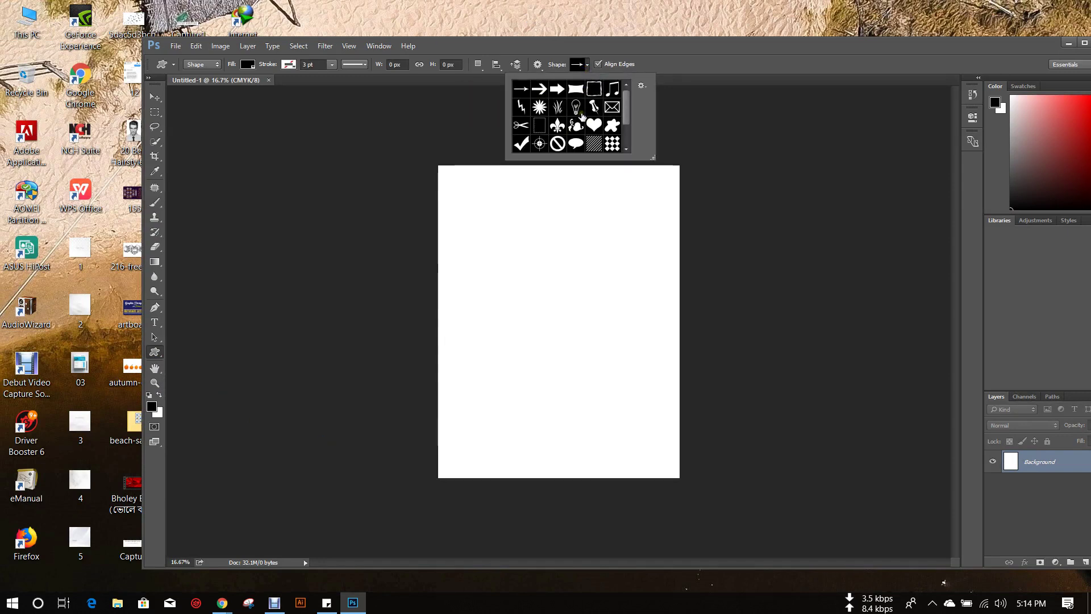
scroll(624, 133, down, 2)
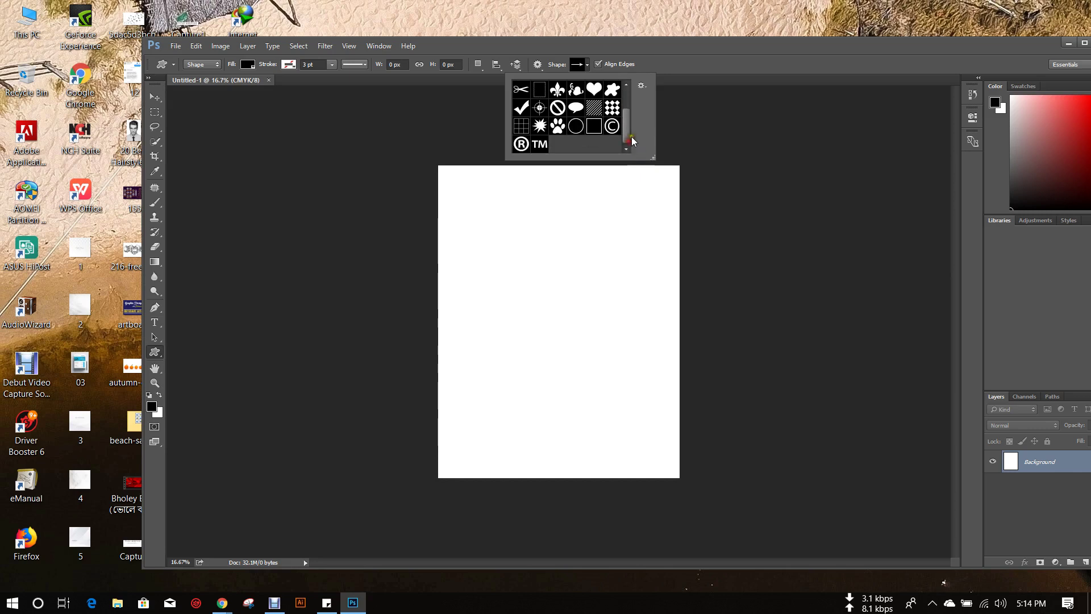
click(641, 87)
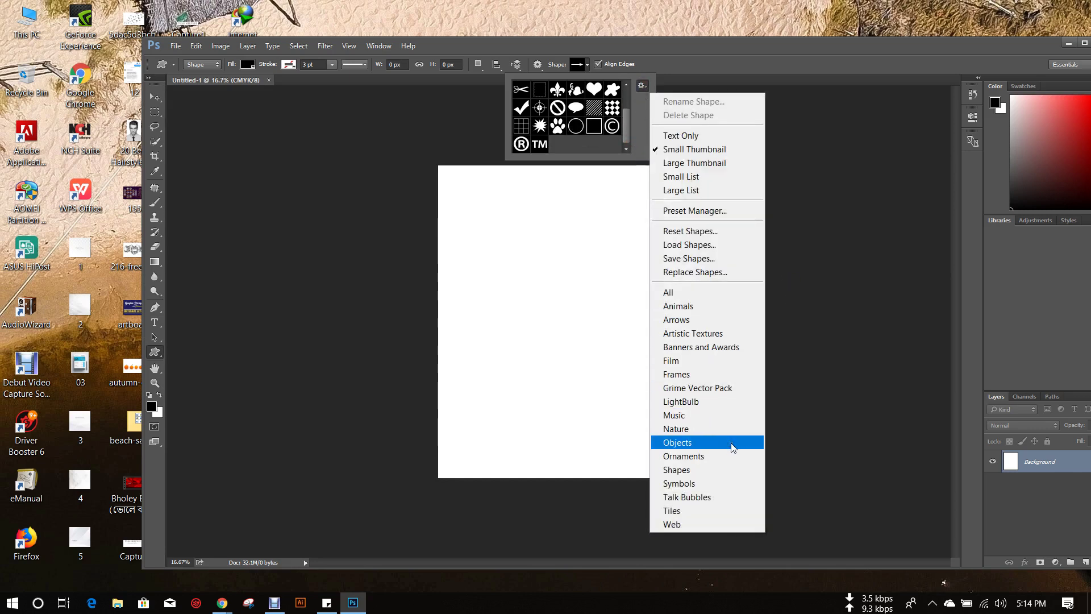
click(717, 470)
click(554, 223)
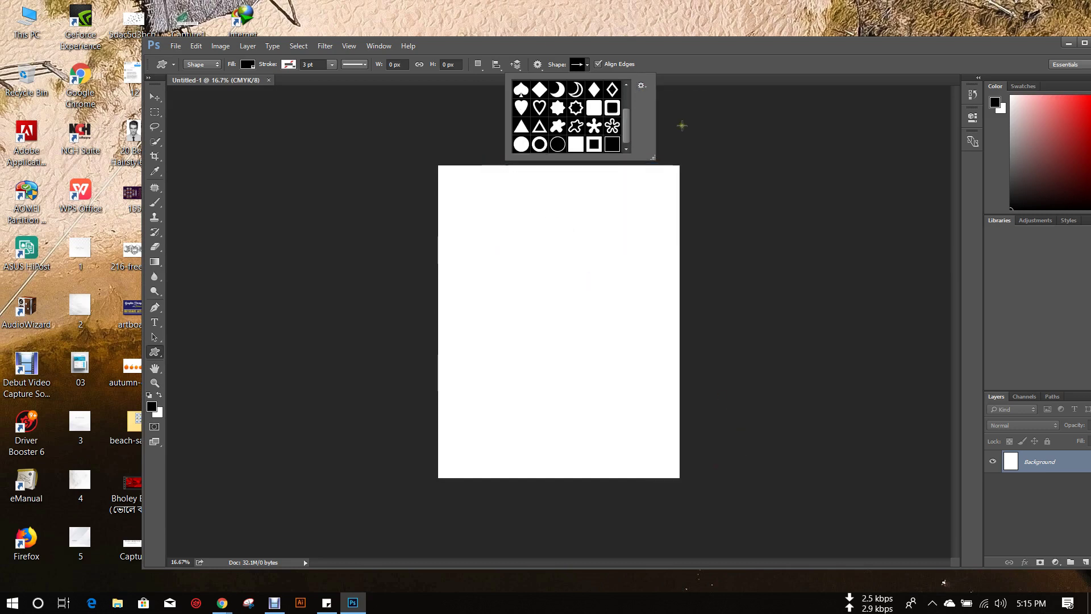
Draw a black ring about 1524 px wide with the circle frame shape and centre it horizontally on the page.
click(545, 146)
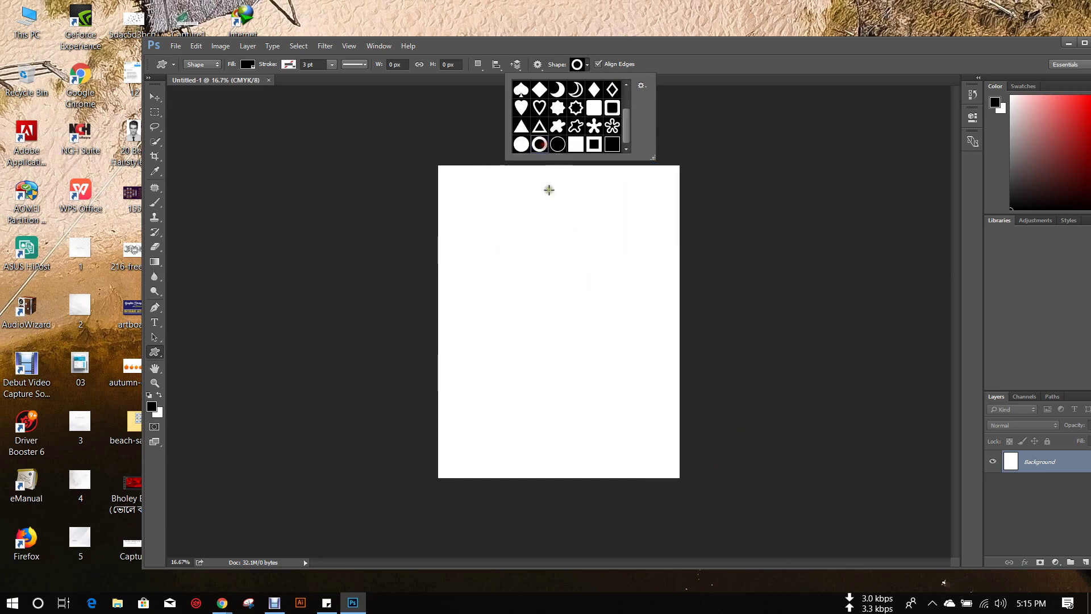
drag(513, 244, 653, 497)
click(154, 96)
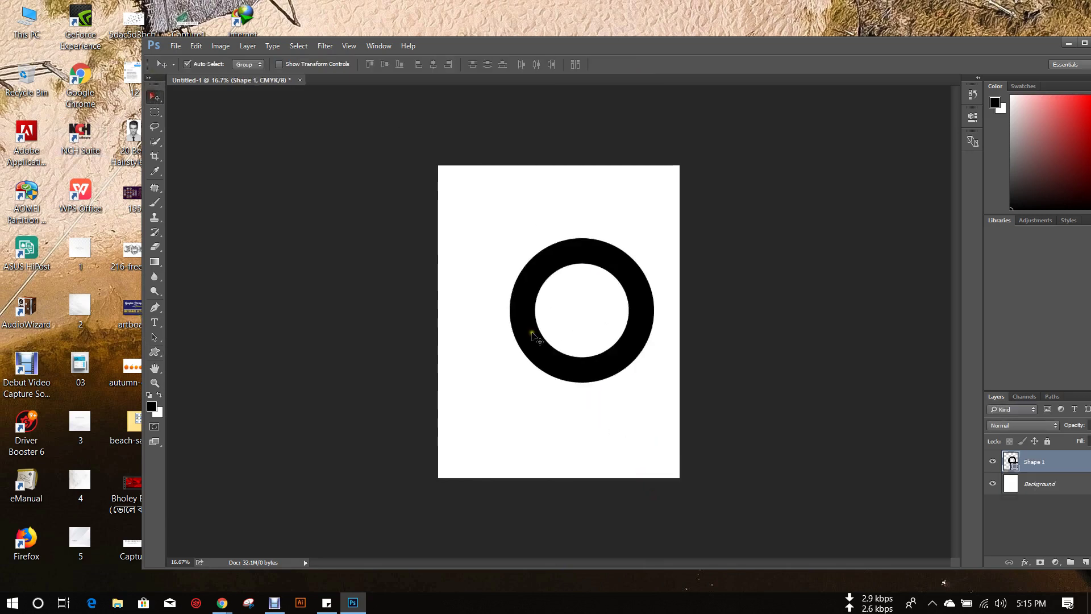
drag(633, 267, 610, 270)
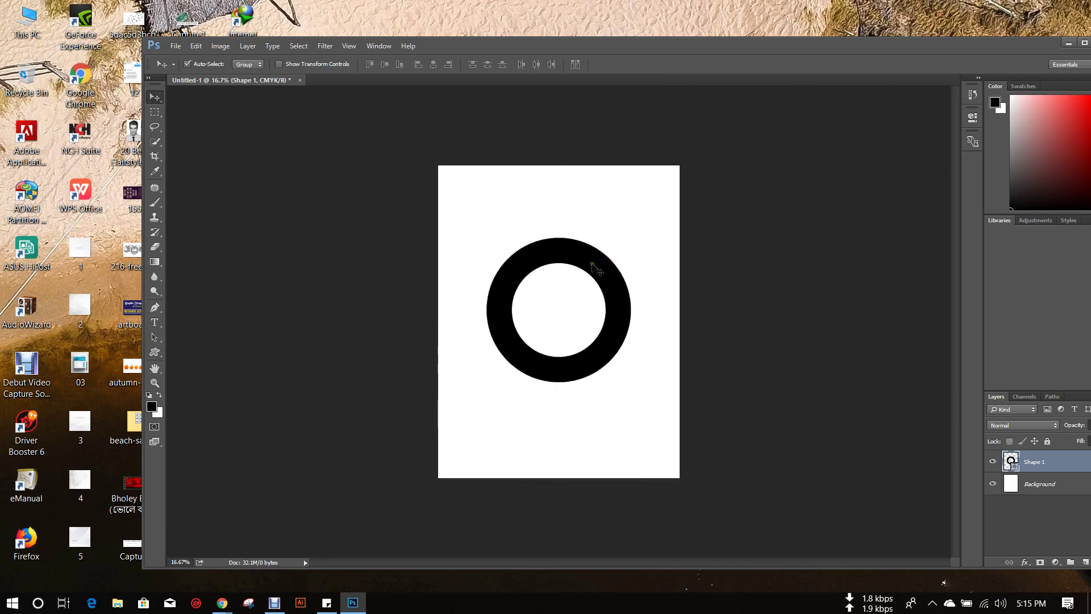
drag(154, 352, 239, 409)
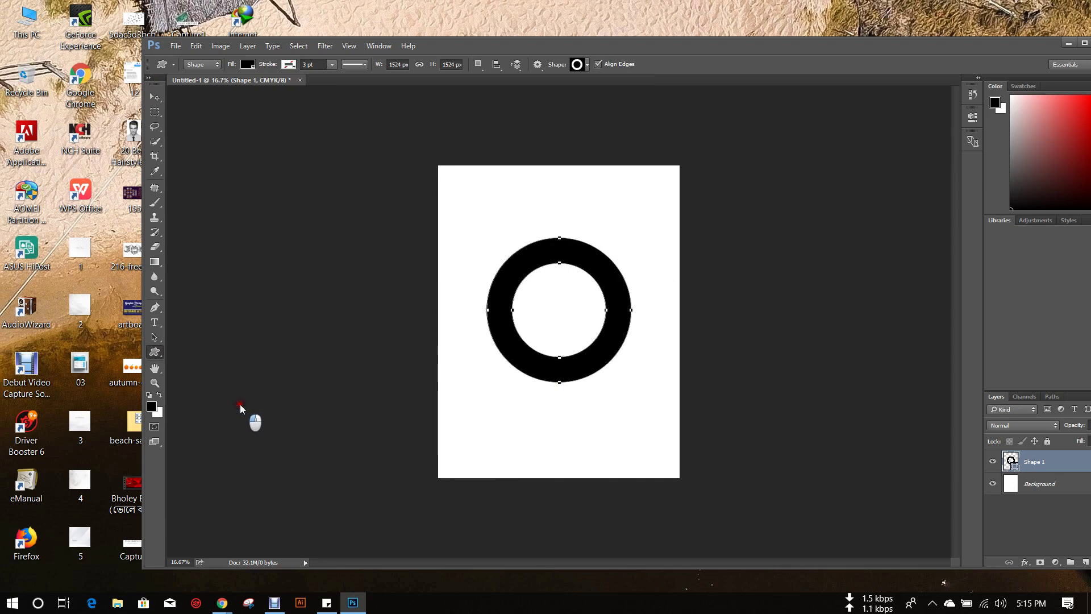
click(587, 64)
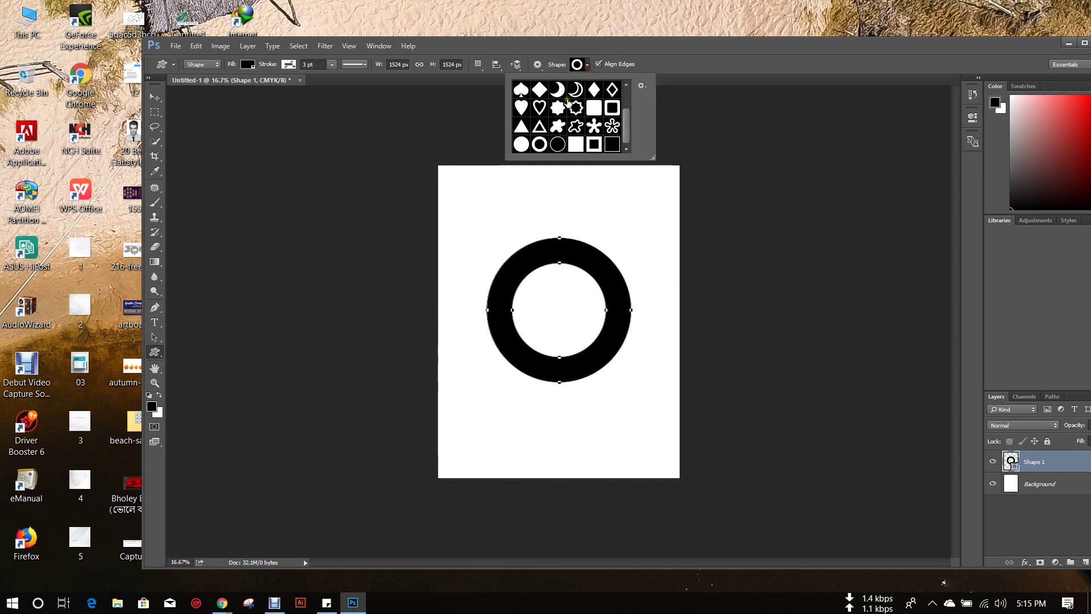
click(640, 86)
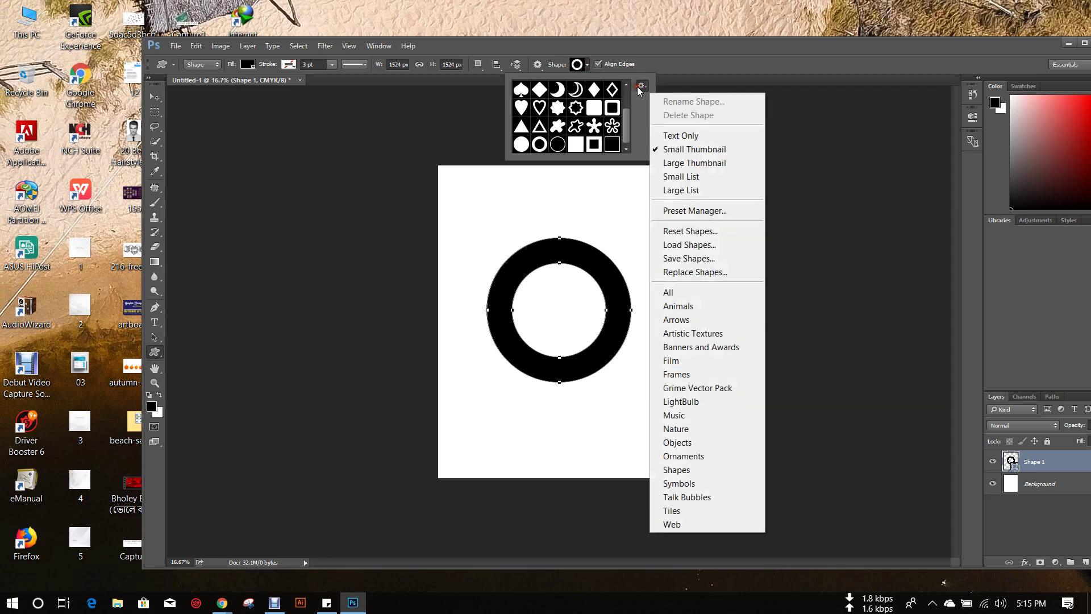
click(538, 149)
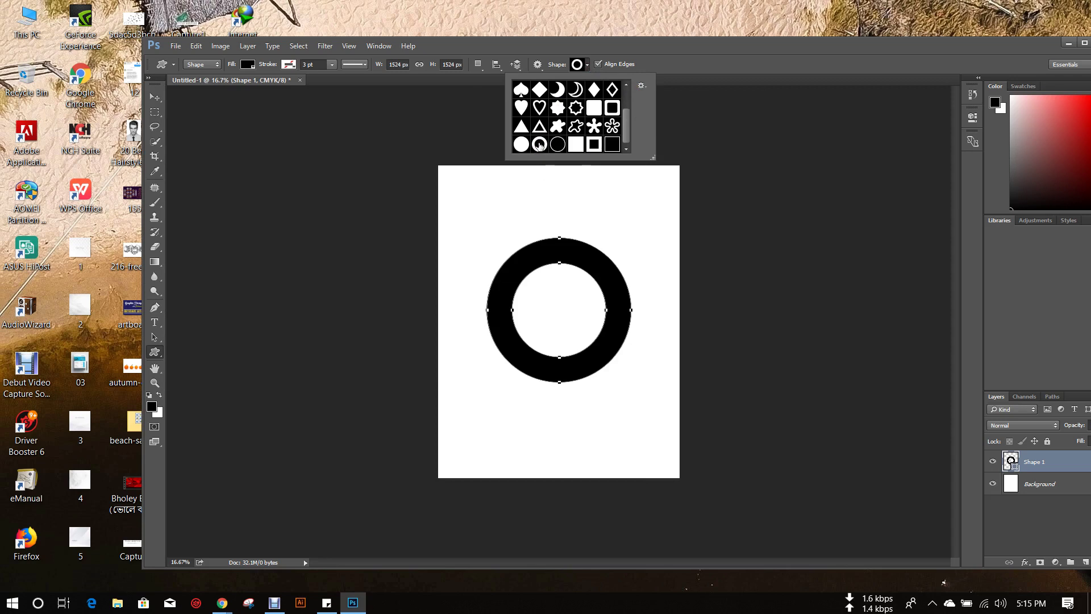
key(v)
drag(609, 335, 608, 339)
Add a Gradient Overlay to the ring layer and set its opacity to 100%.
drag(727, 50, 716, 44)
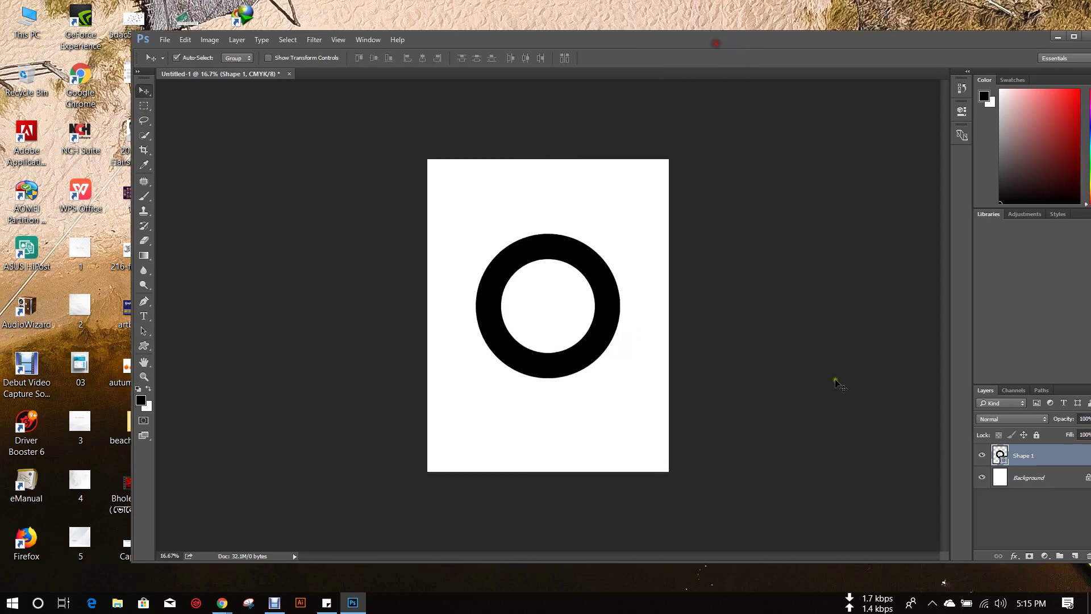
click(1012, 556)
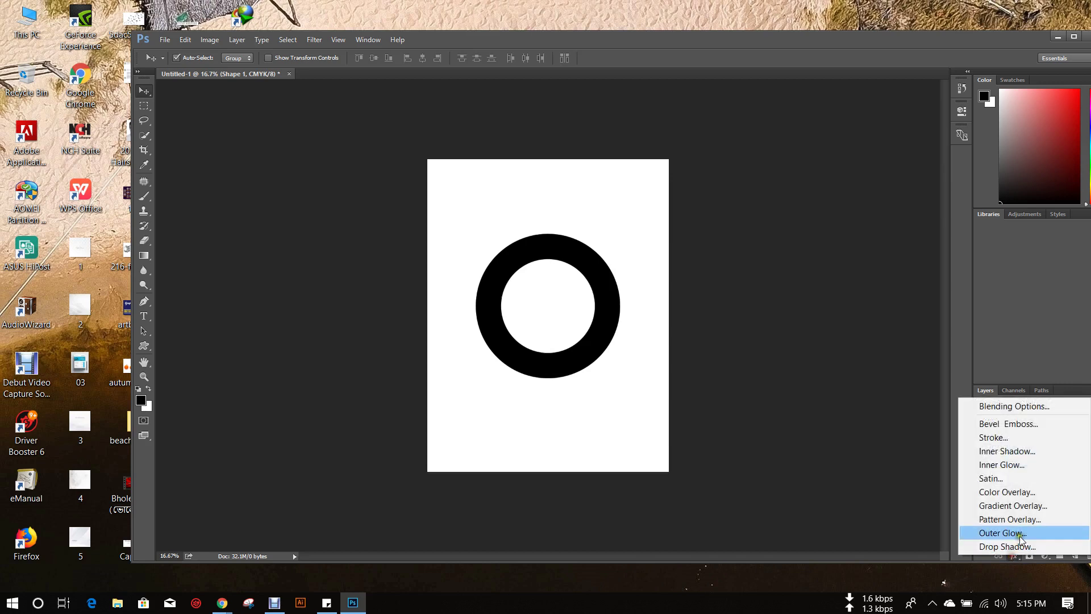
click(1024, 506)
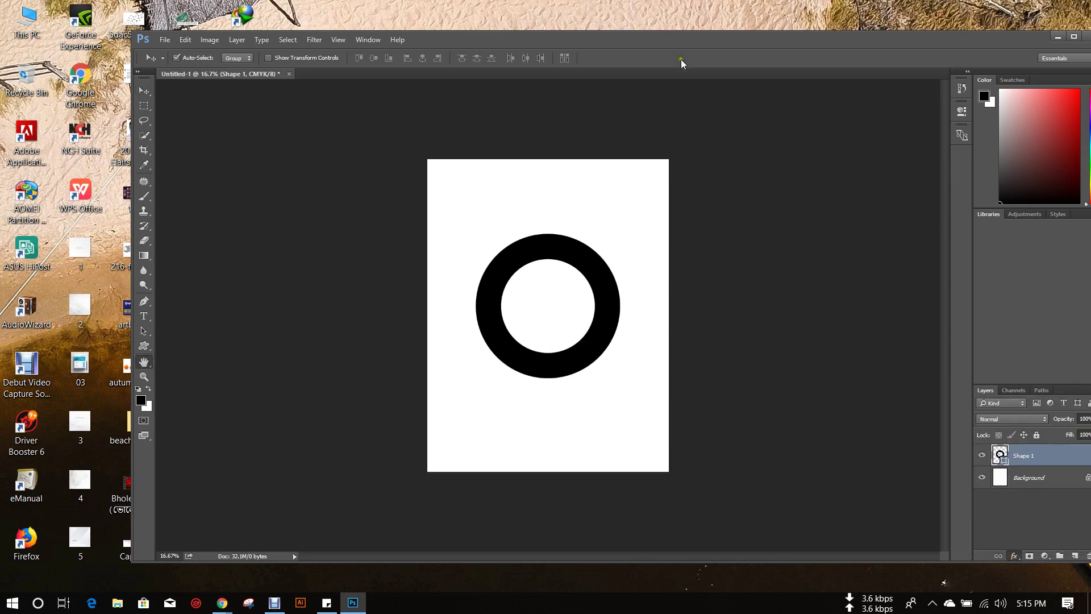
drag(767, 161, 797, 145)
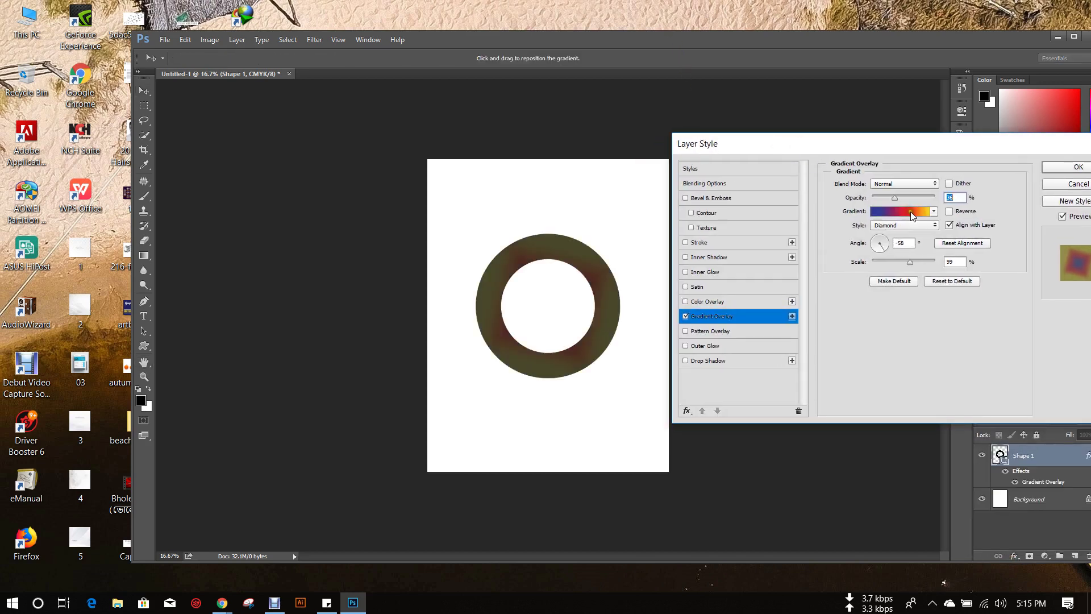
drag(912, 198, 942, 194)
Set the gradient overlay's style to Linear.
click(898, 214)
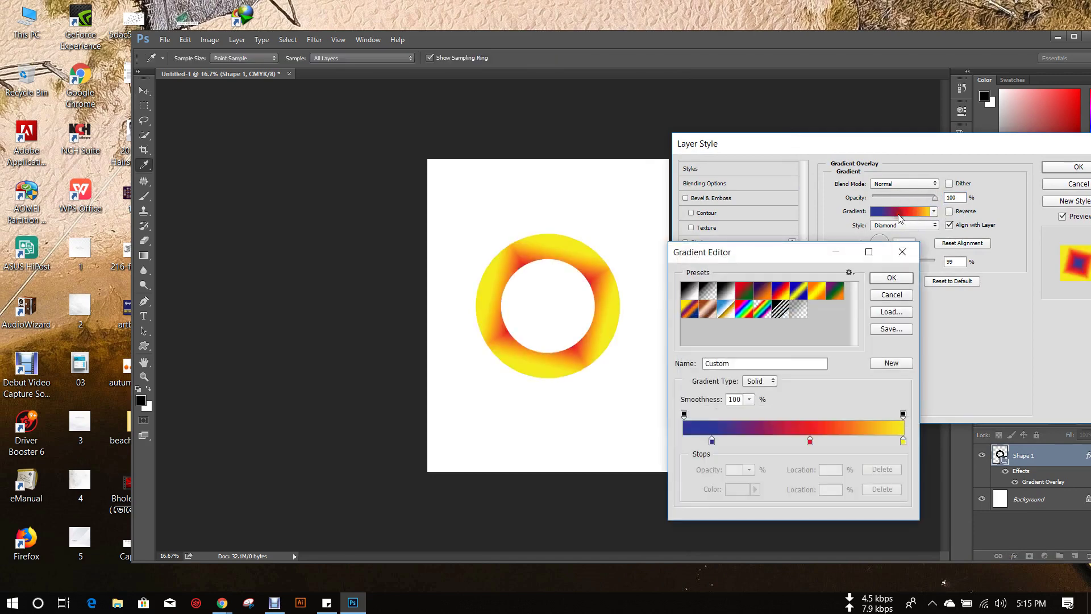
click(905, 255)
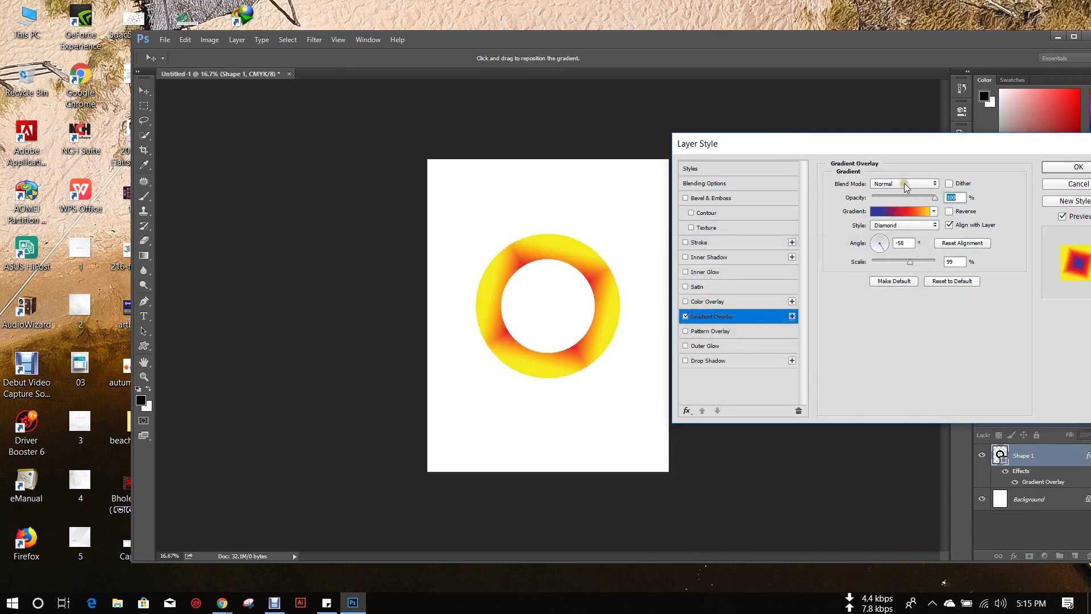
click(907, 227)
click(905, 235)
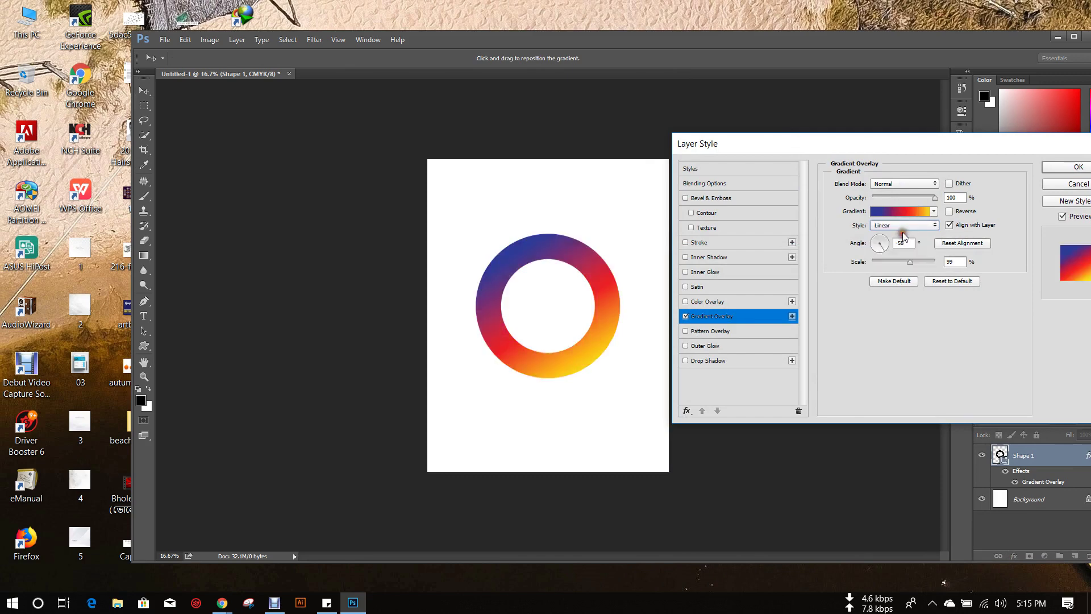
Try several gradient presets on the ring and choose Blue, Red, Yellow.
click(911, 211)
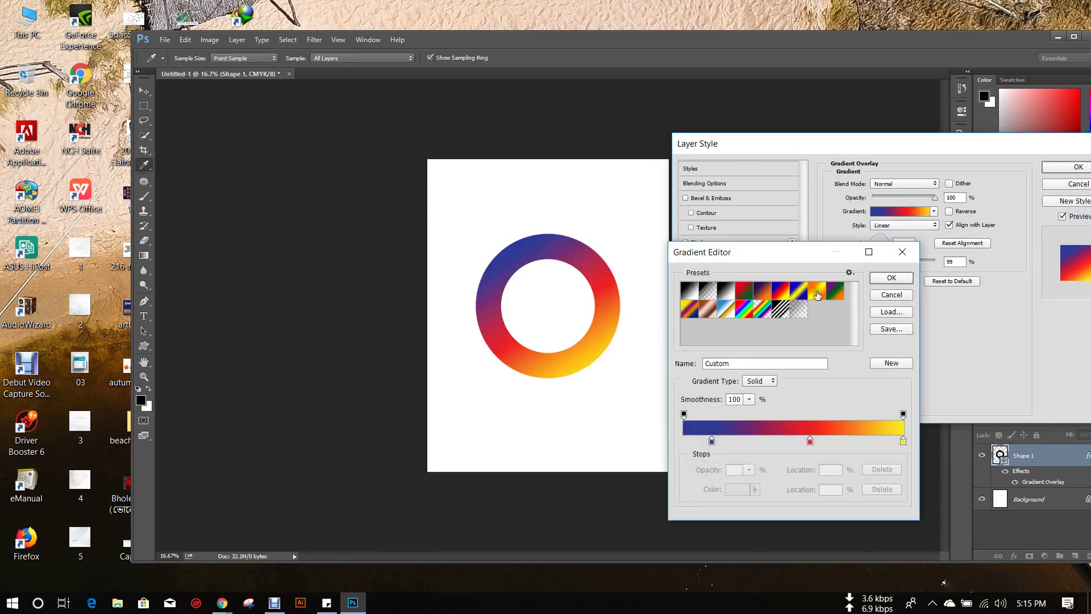
click(763, 290)
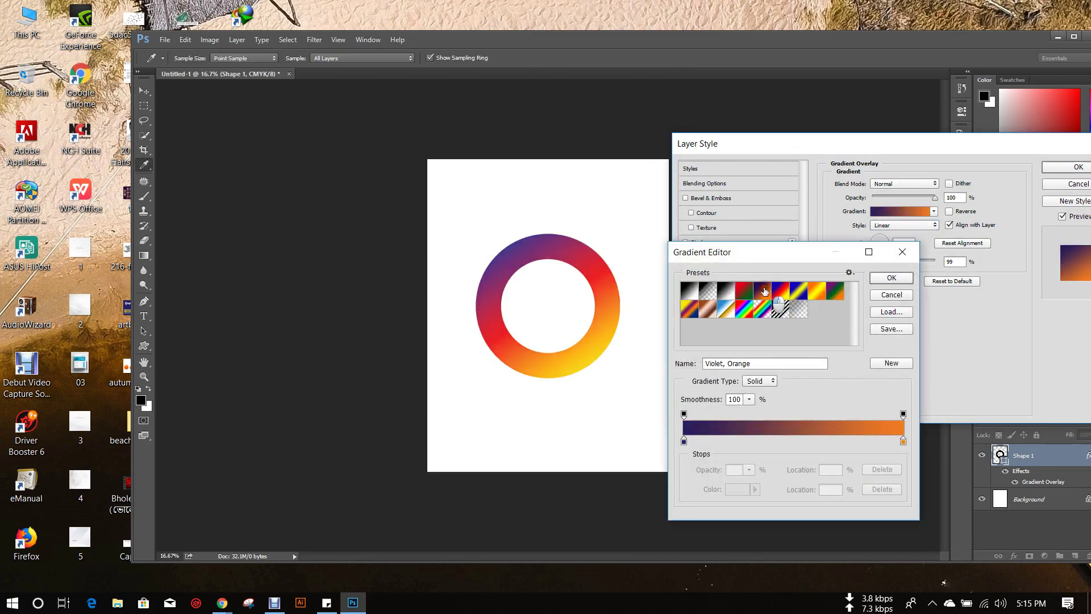
click(748, 292)
click(799, 293)
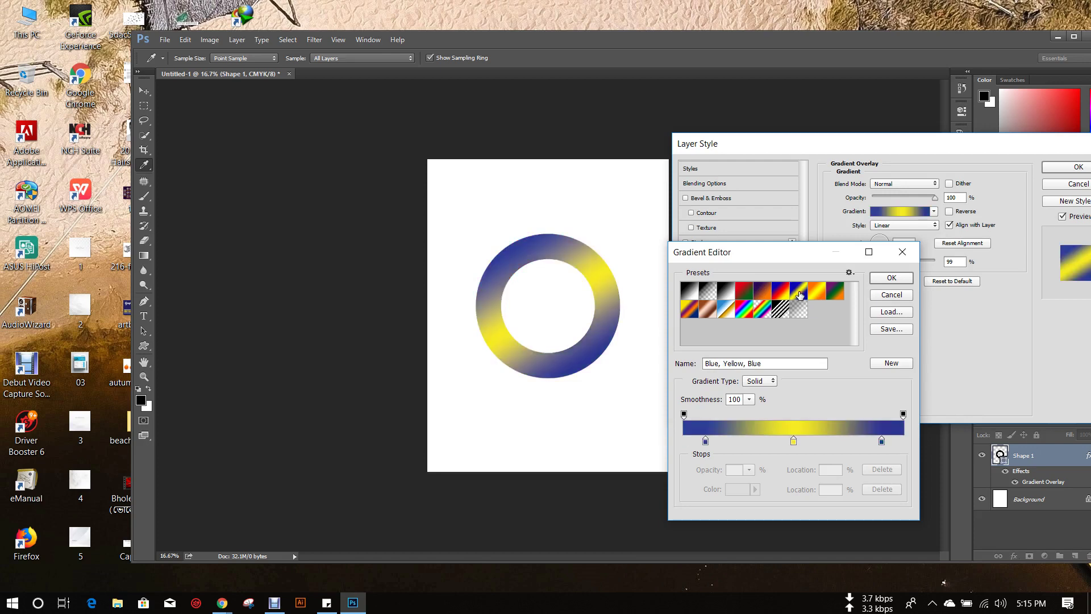
click(786, 294)
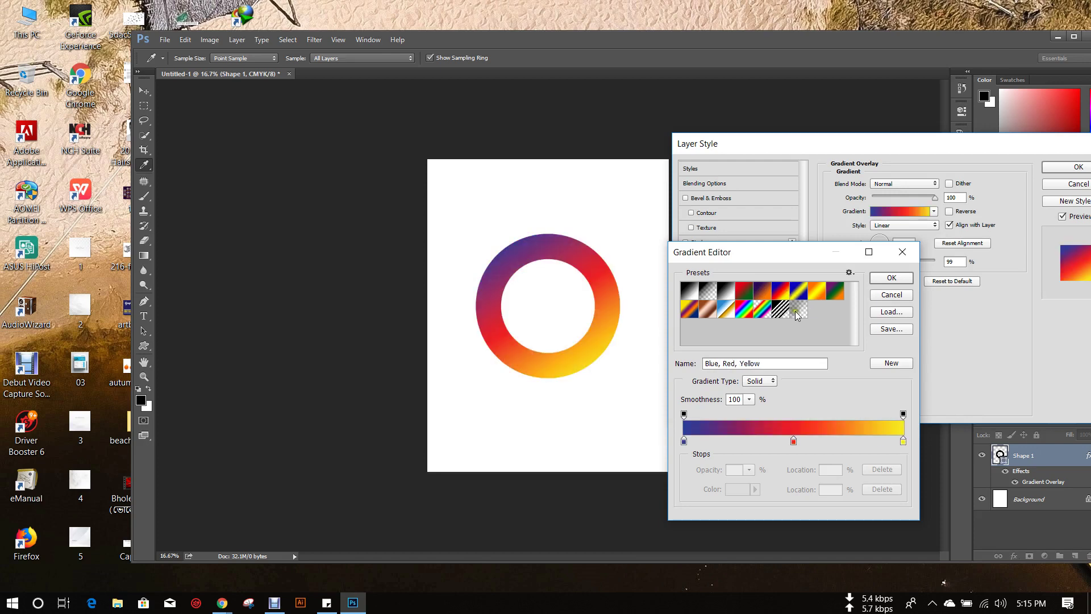
Move the gradient's red colour stop and its end opacity stop to about 29%, and apply the layer style.
click(793, 441)
drag(793, 441, 761, 442)
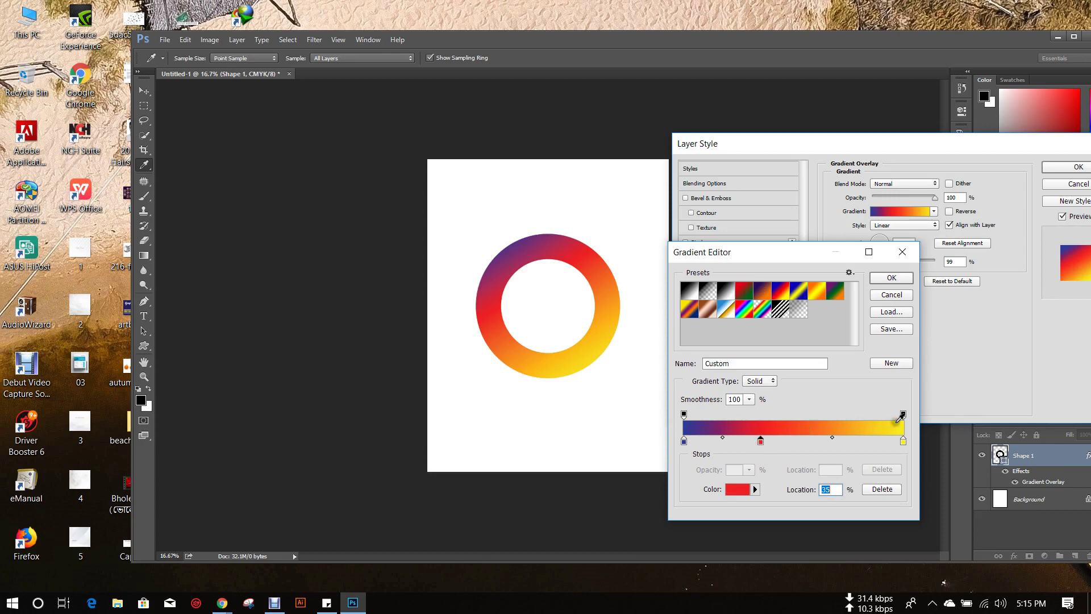
drag(903, 416, 700, 421)
mouse_move(760, 441)
mouse_down()
mouse_move(778, 443)
mouse_move(769, 443)
mouse_up()
drag(769, 441, 747, 415)
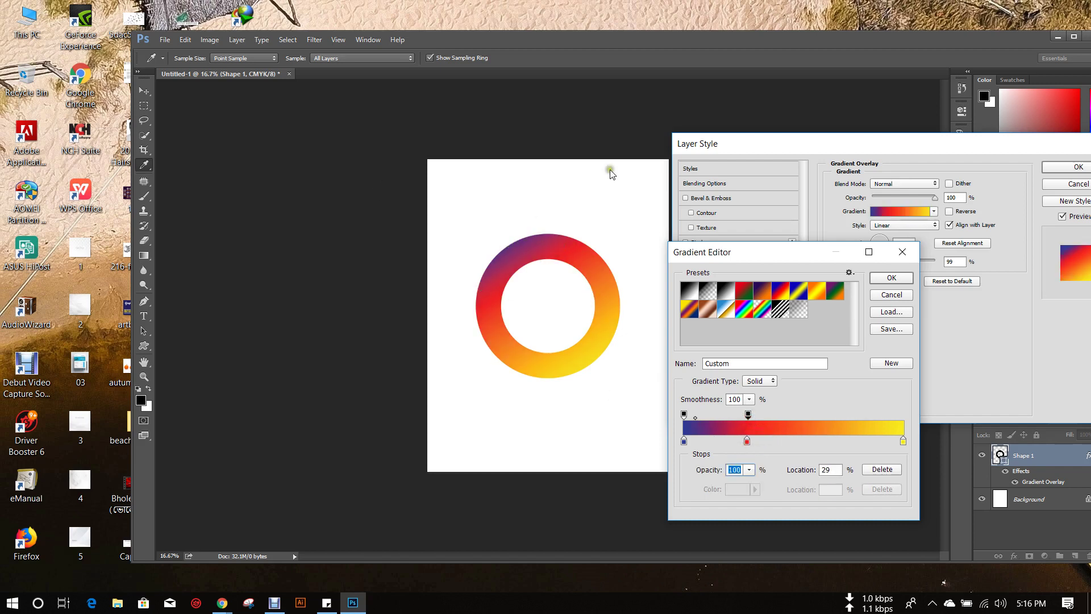
click(883, 277)
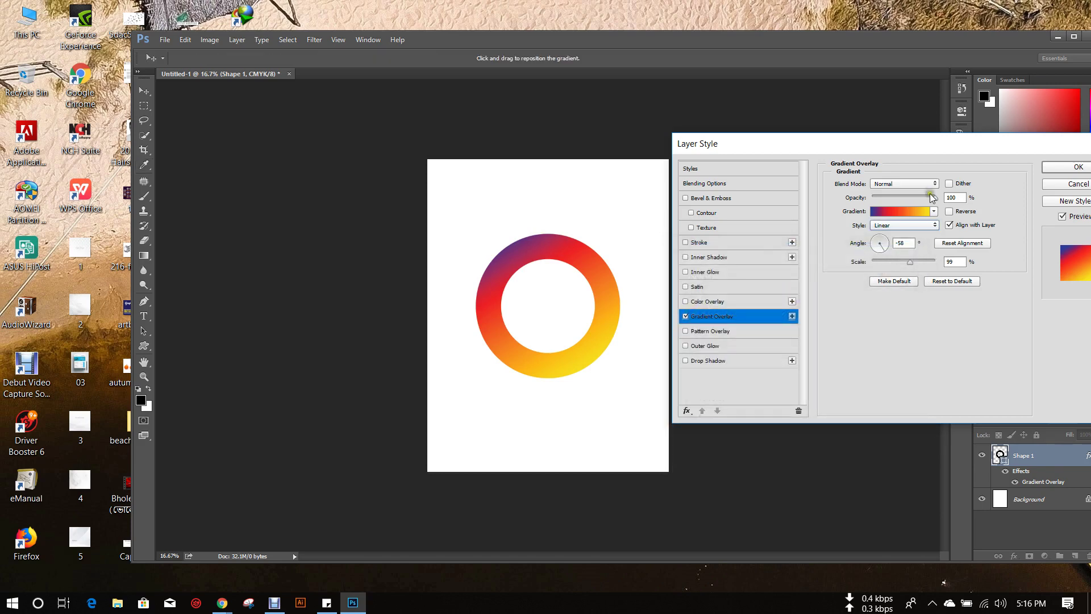
drag(937, 145, 895, 147)
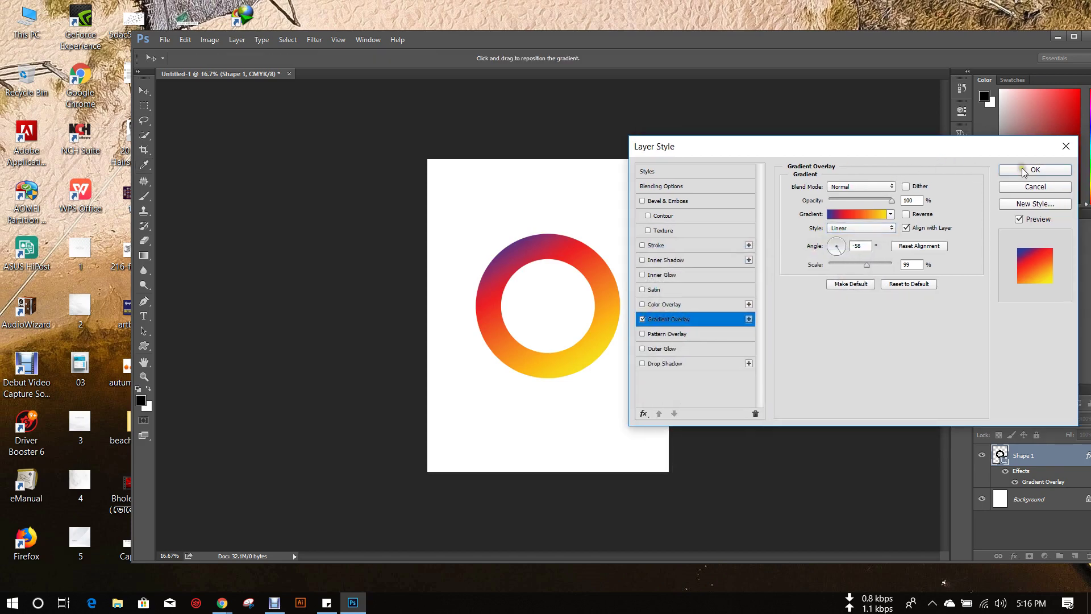
click(1023, 171)
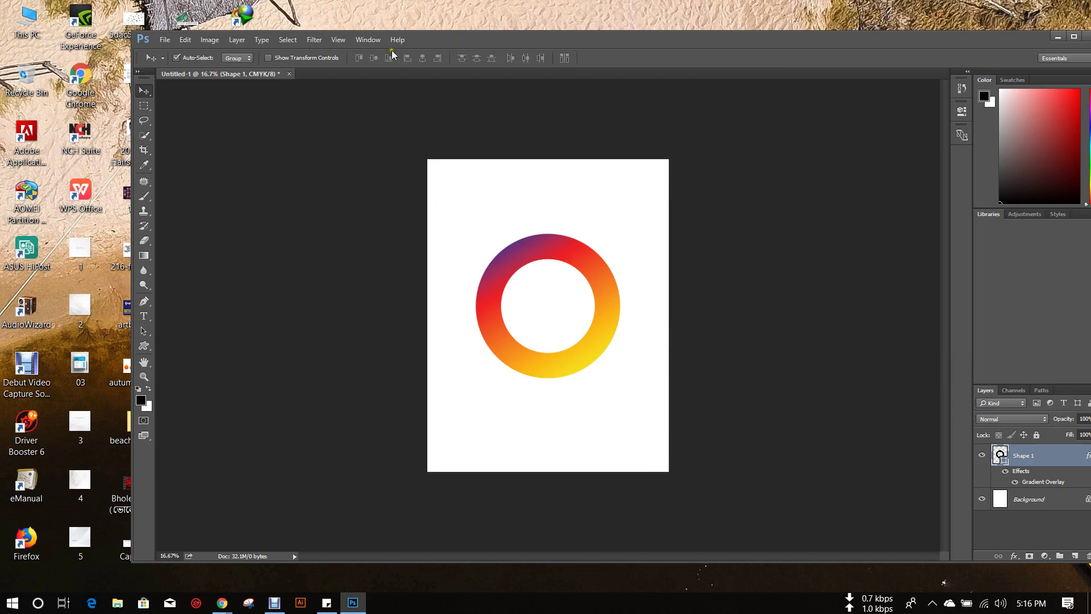
Show the Timeline, enlarge its area and create a video timeline for the ring document.
click(368, 40)
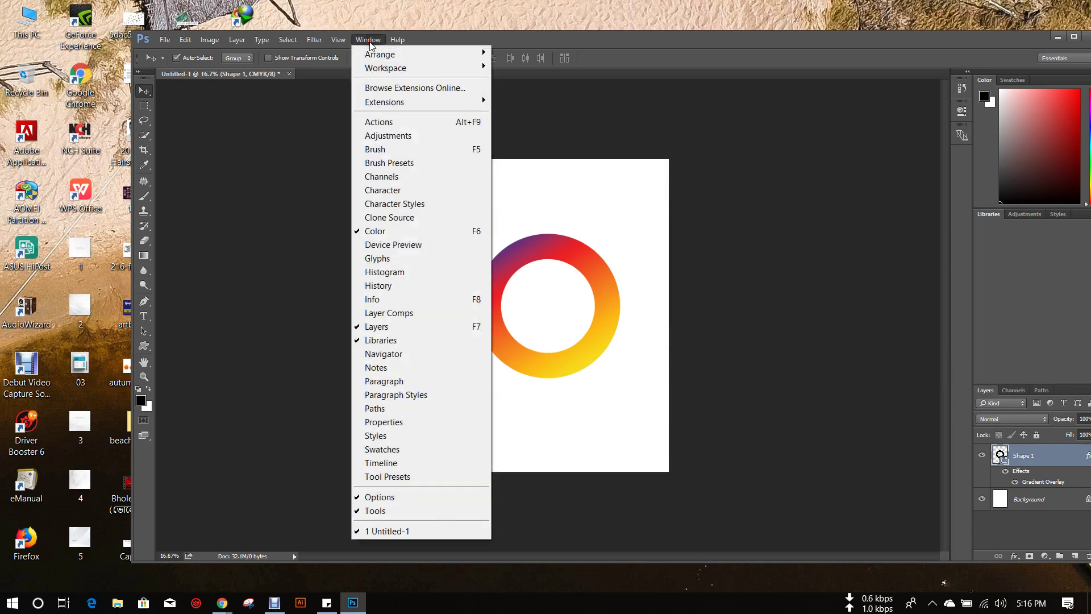
click(447, 465)
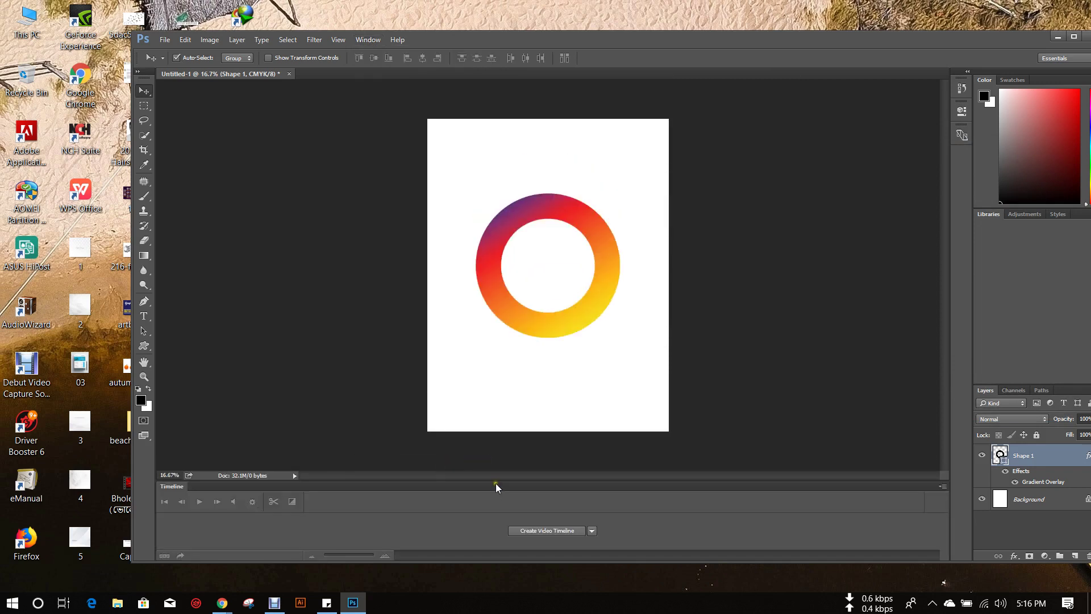
drag(514, 478, 514, 409)
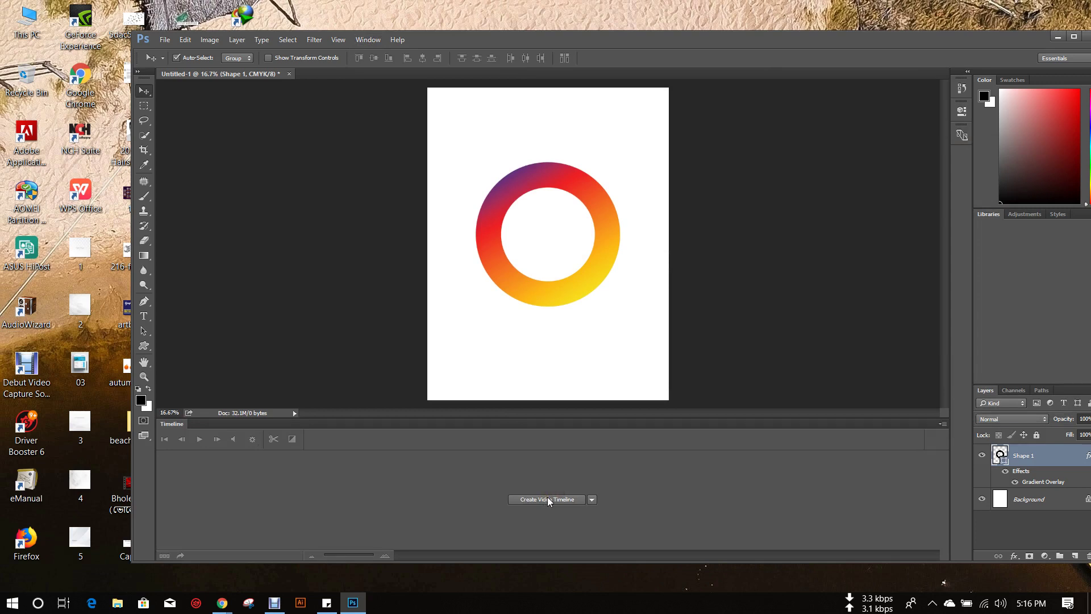
click(547, 497)
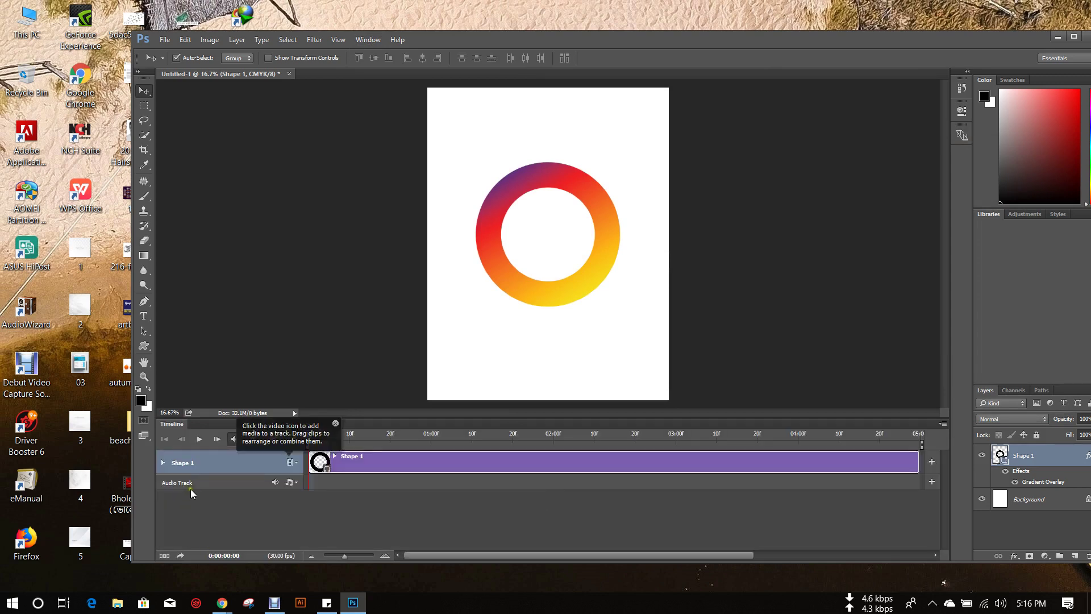
Expand the Shape 1 track, enable Style keyframing at the start, and set the ring's gradient overlay angle to 90°.
click(162, 463)
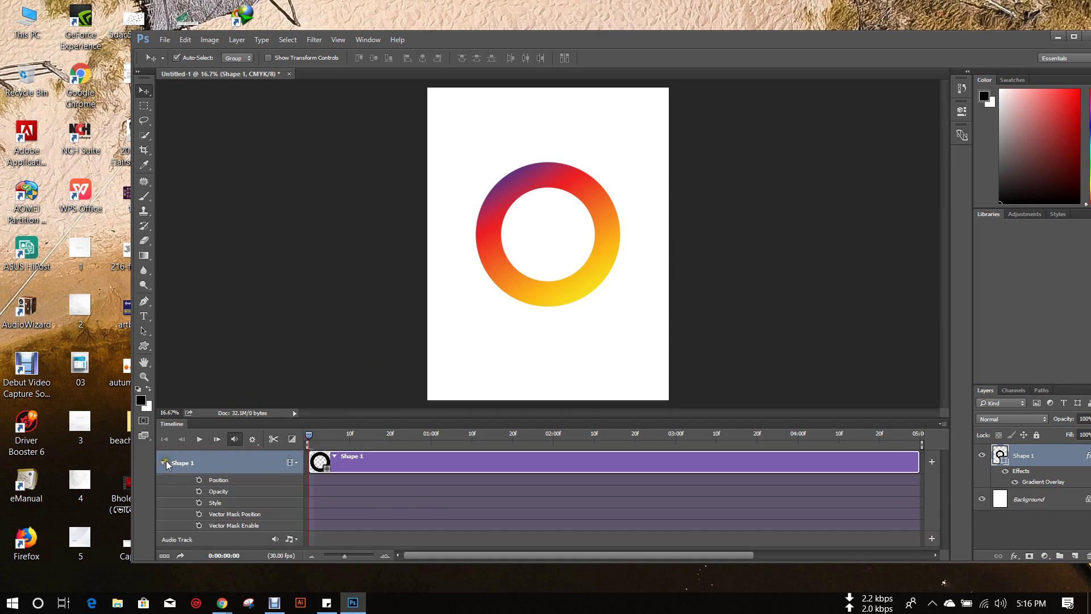
click(199, 502)
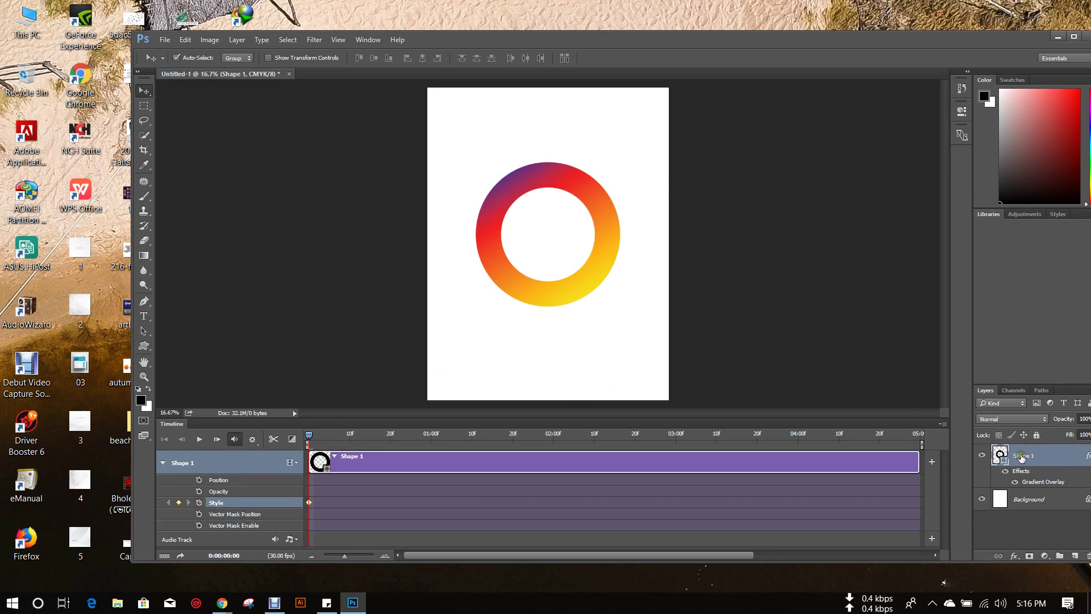
right_click(1022, 457)
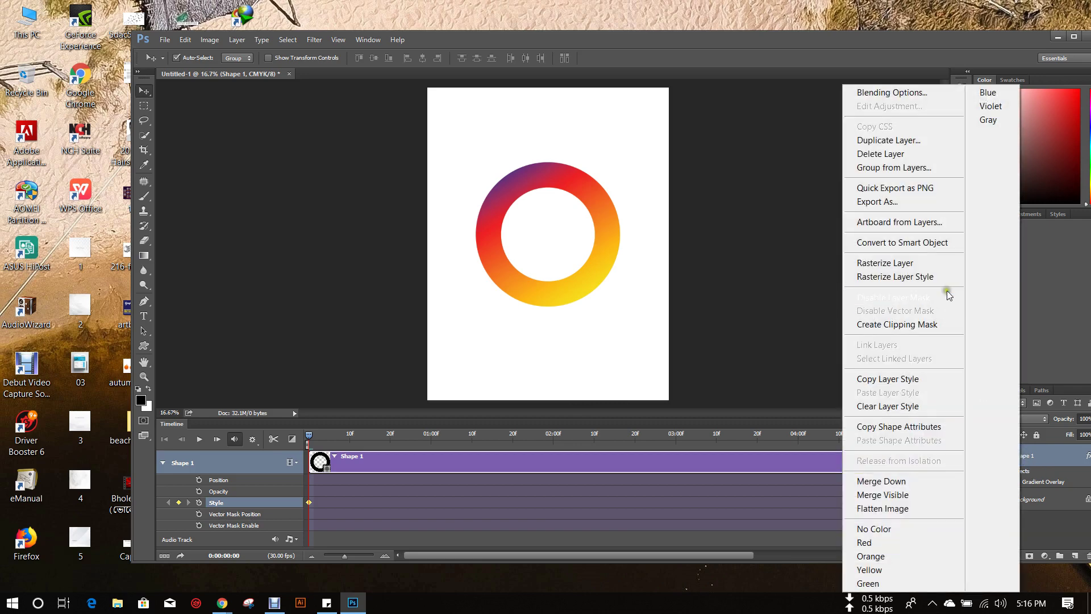
click(941, 101)
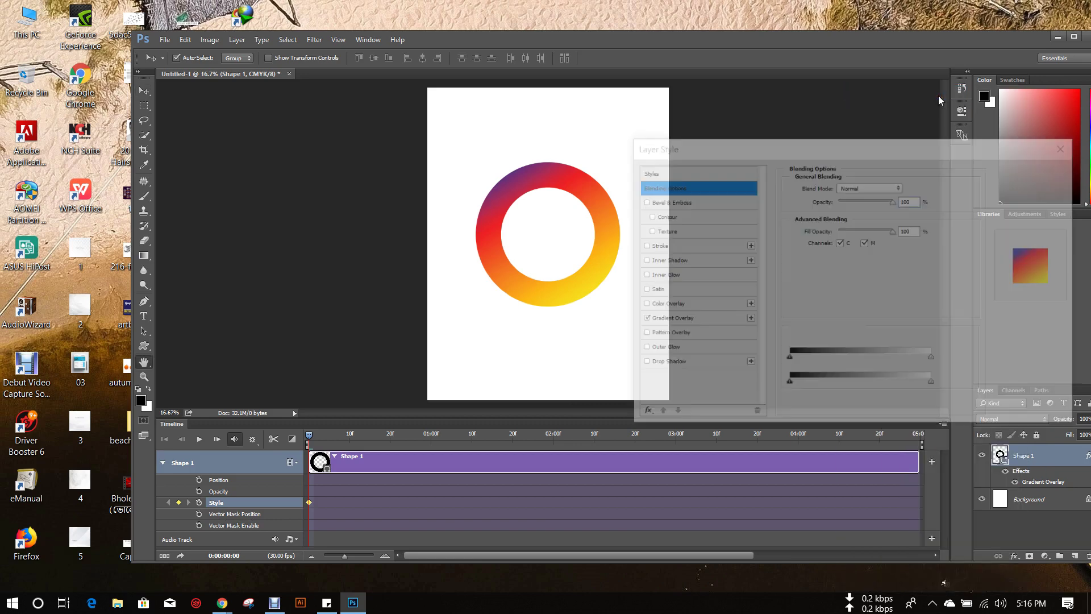
drag(907, 150, 900, 151)
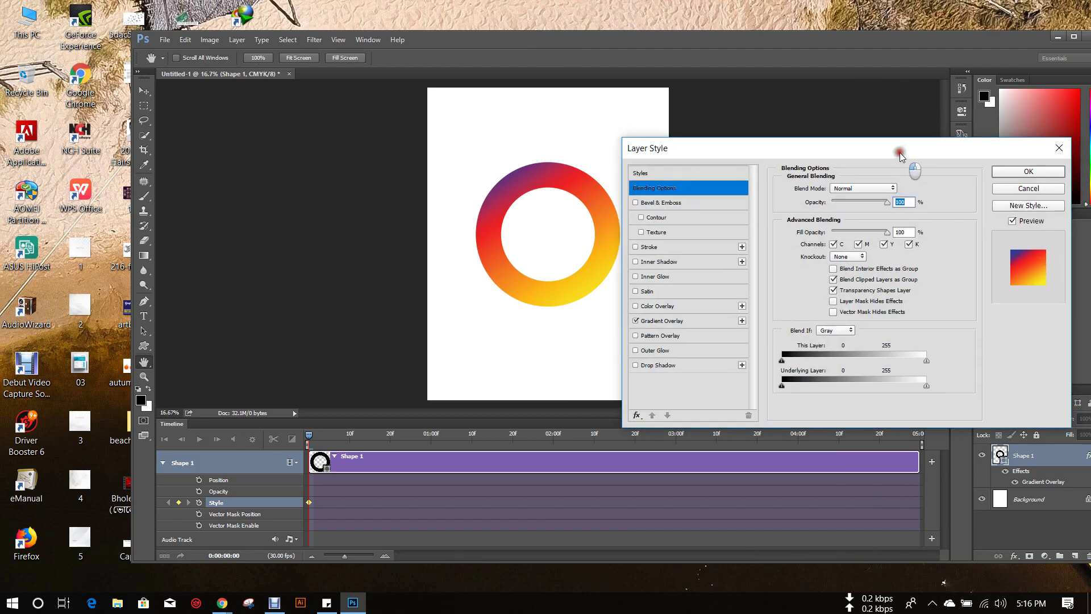
click(696, 322)
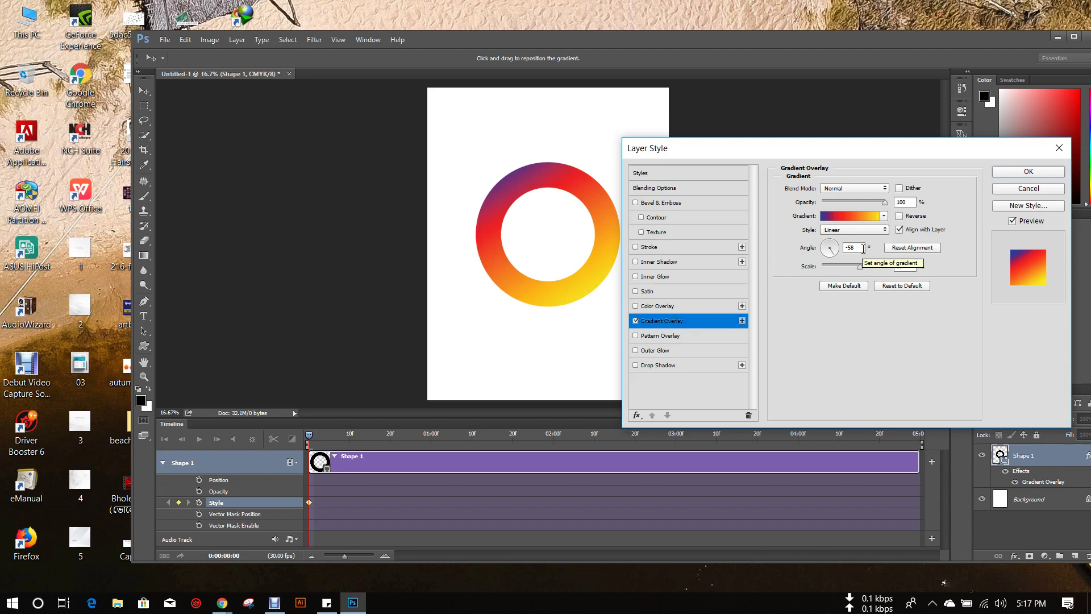
double_click(863, 249)
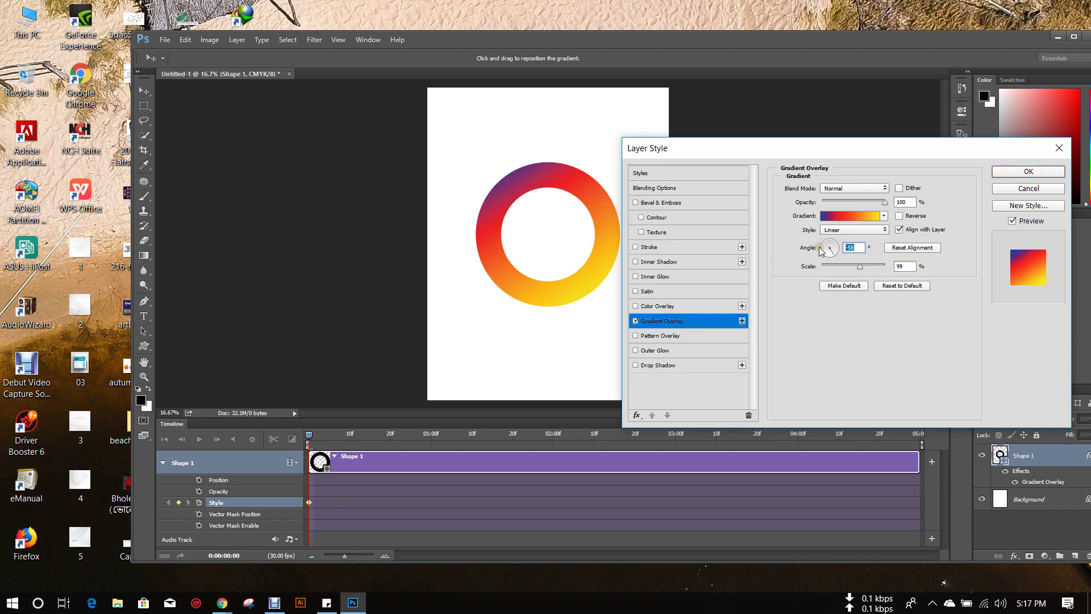
text(90)
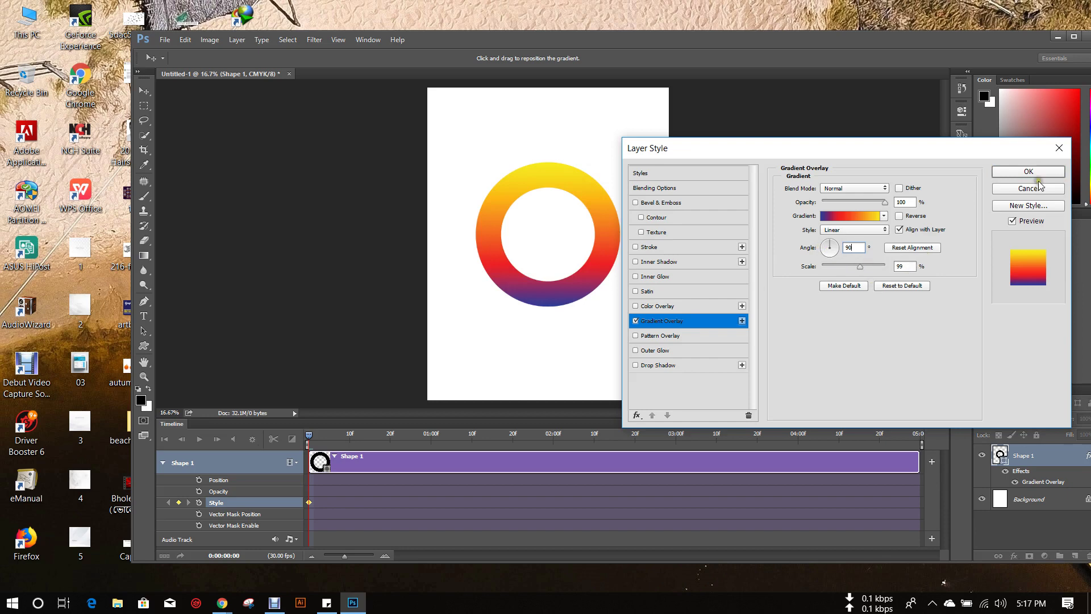
click(1040, 174)
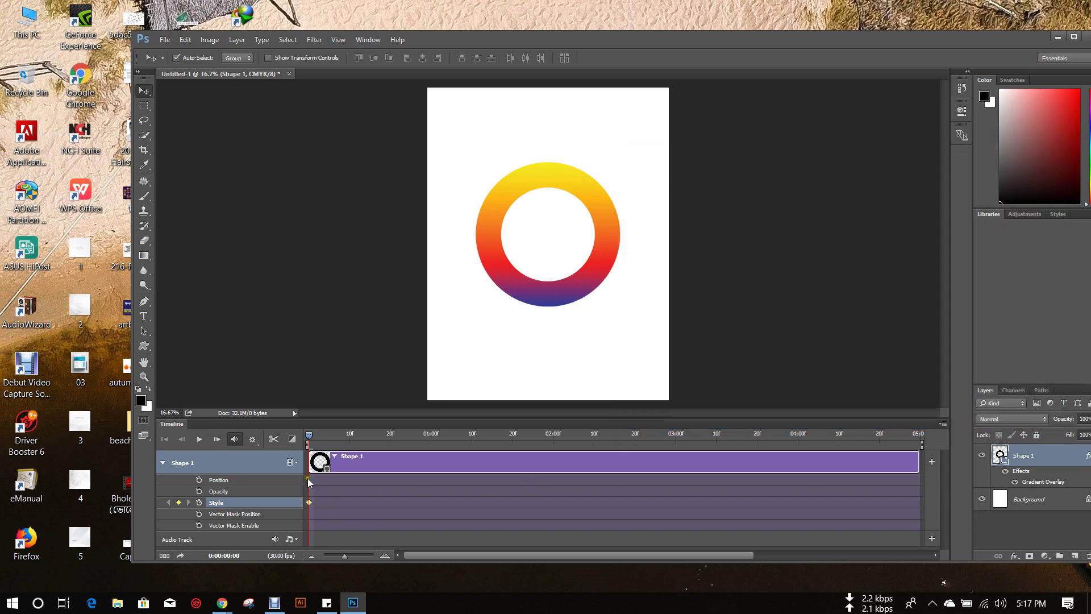
At frame 13, set the ring's gradient overlay angle to -89° for a second Style keyframe.
drag(307, 437, 319, 436)
right_click(1034, 460)
click(943, 95)
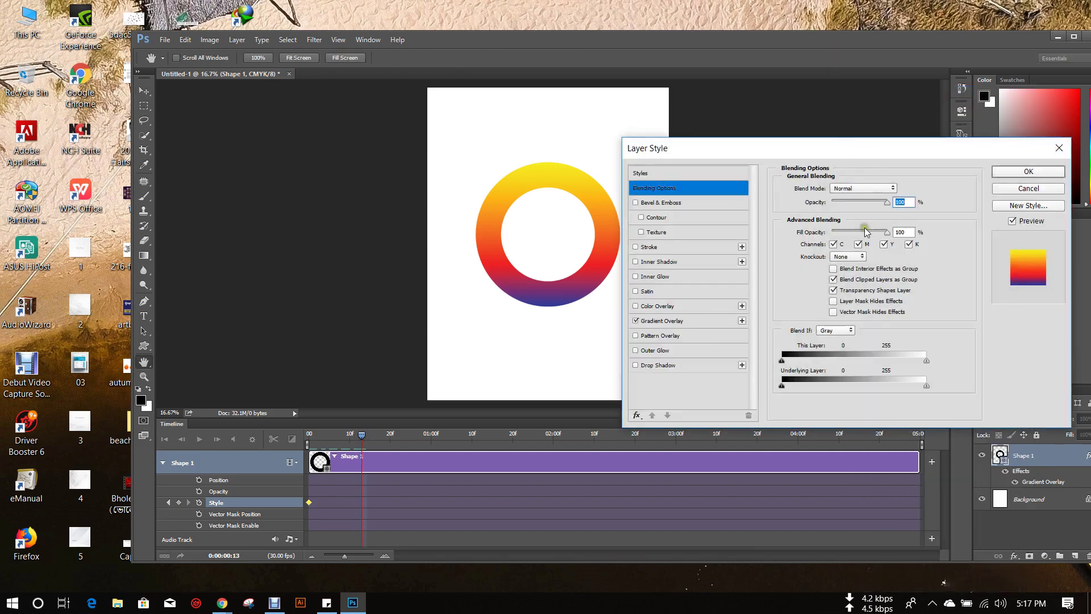
click(701, 319)
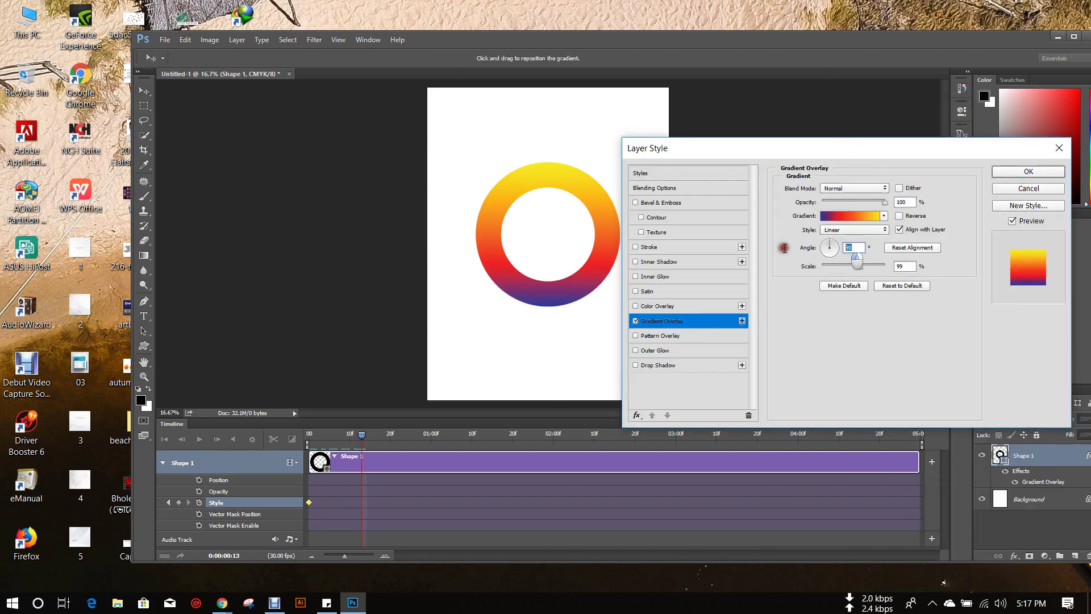
text(-89)
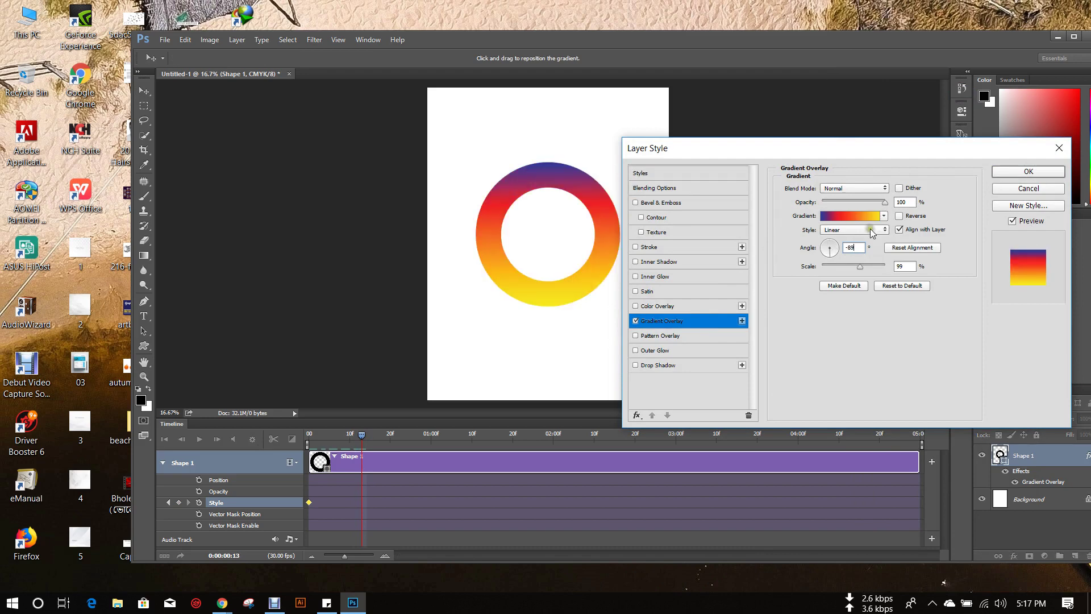
click(1025, 171)
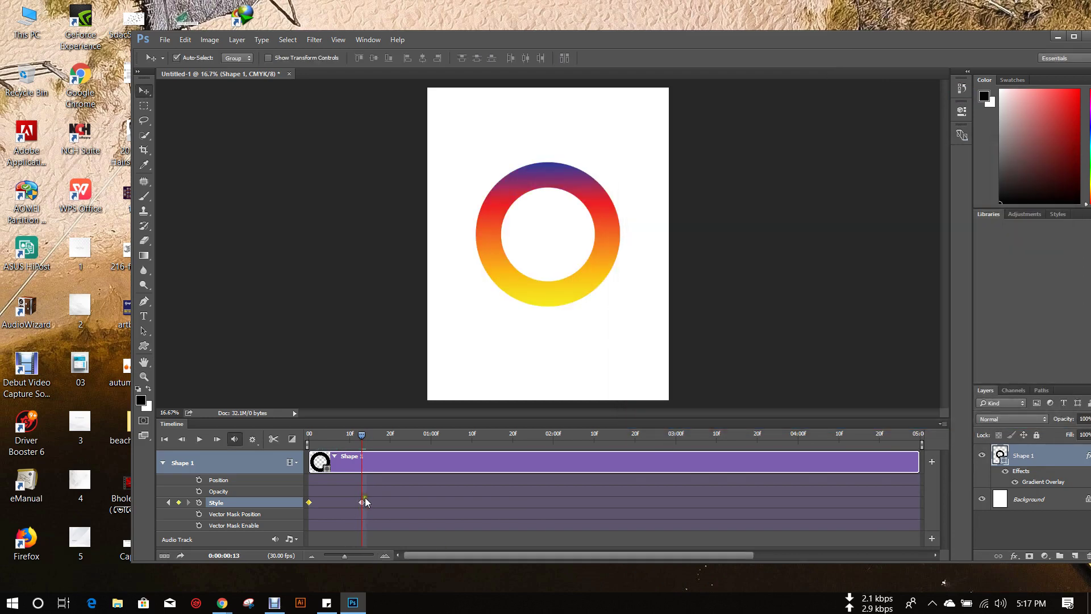
At frame 26, set the ring's gradient overlay angle to 93° for a third Style keyframe.
drag(362, 435, 412, 443)
click(412, 443)
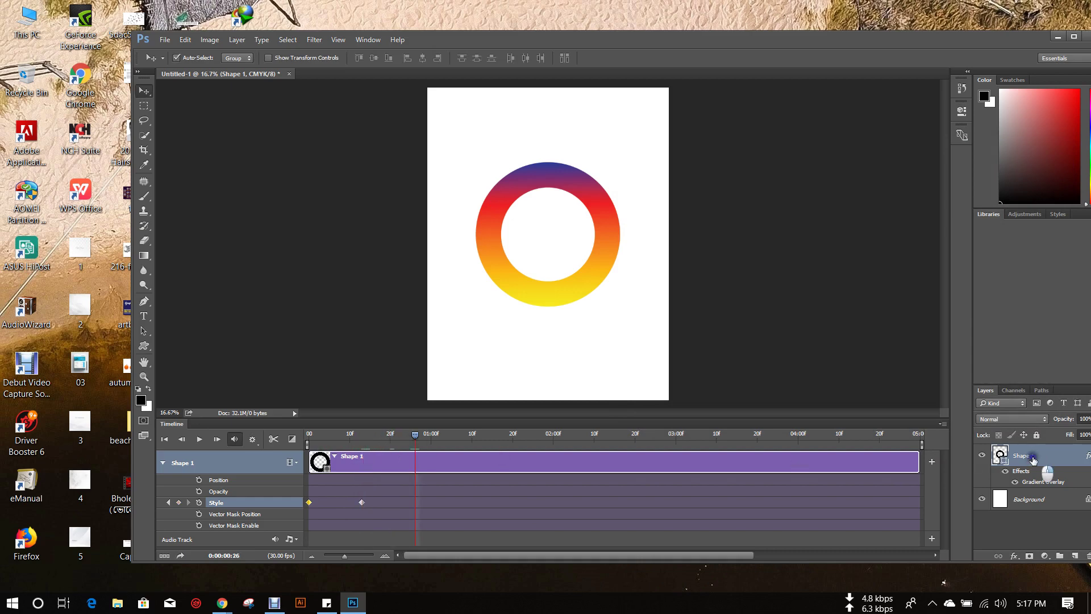
right_click(1033, 459)
click(913, 97)
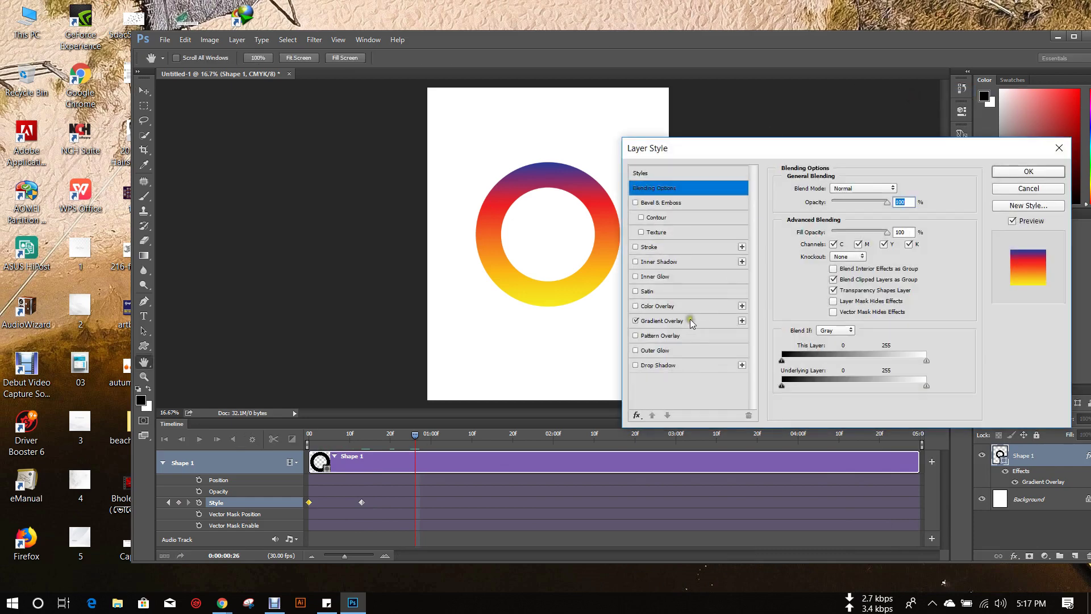
click(691, 321)
double_click(852, 247)
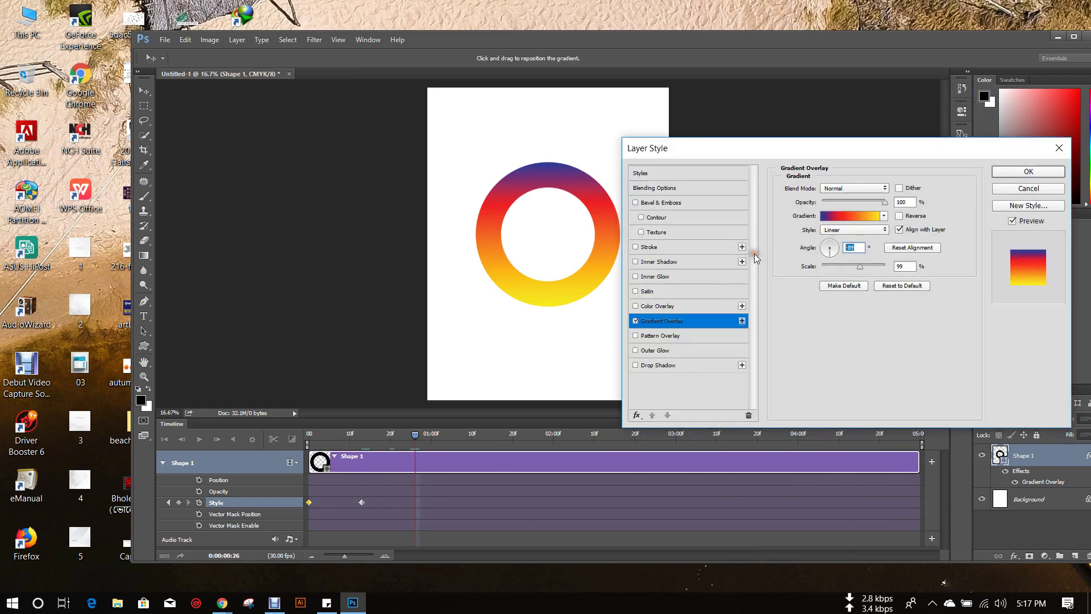
text(93)
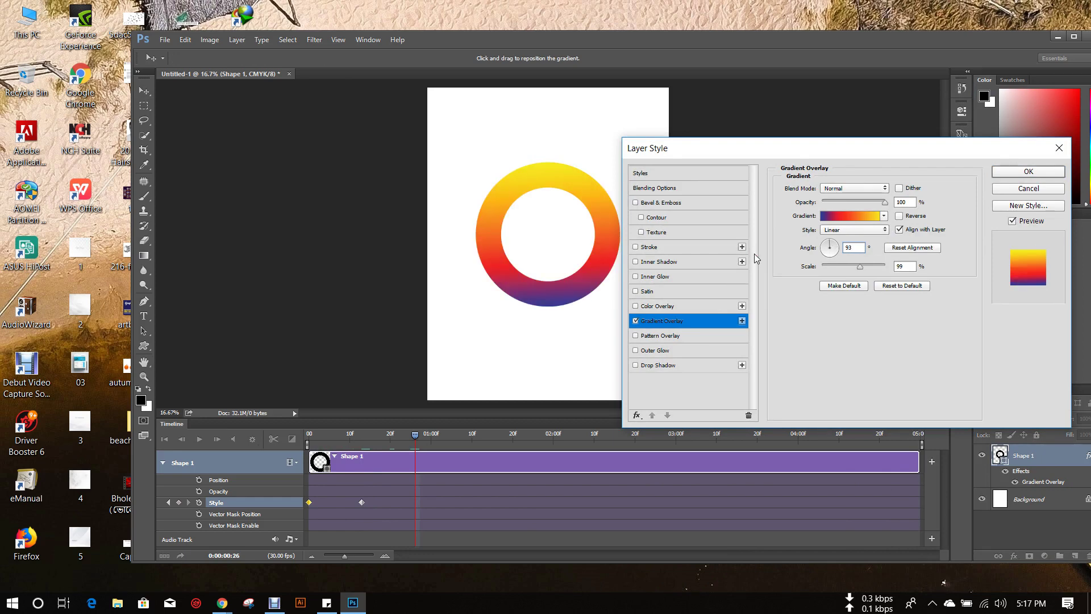
click(1014, 173)
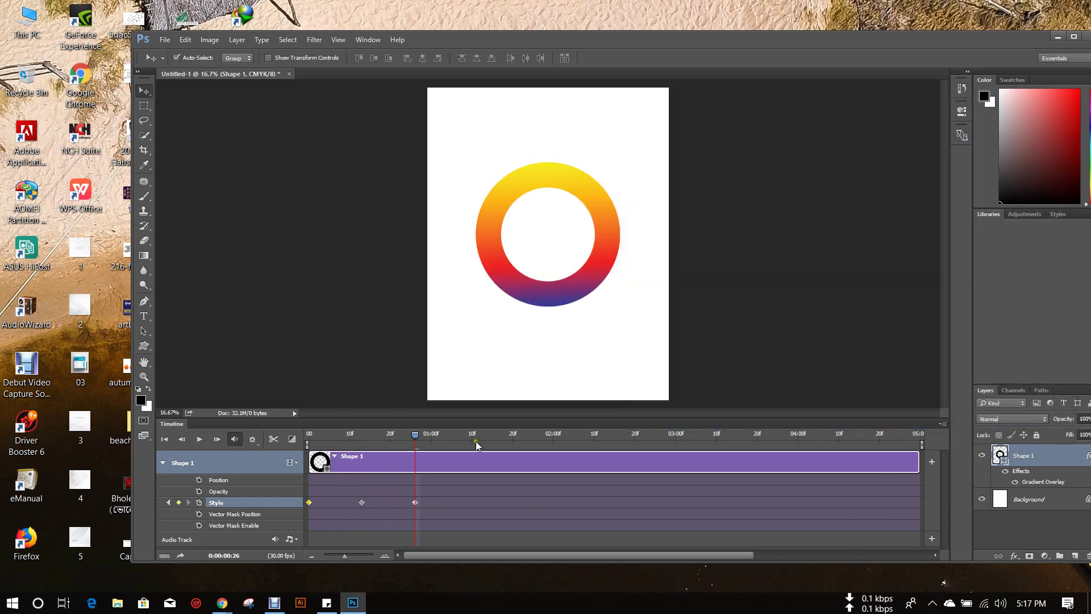
Shorten the timeline's work area to end just after the last keyframe, and play the animation from the start.
drag(923, 446, 439, 456)
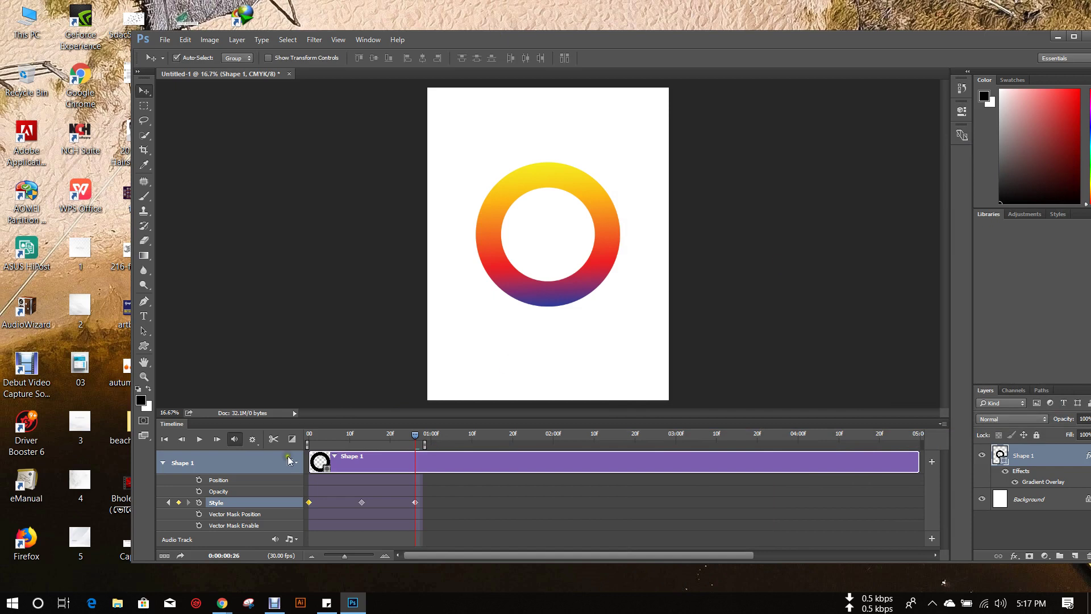
click(216, 439)
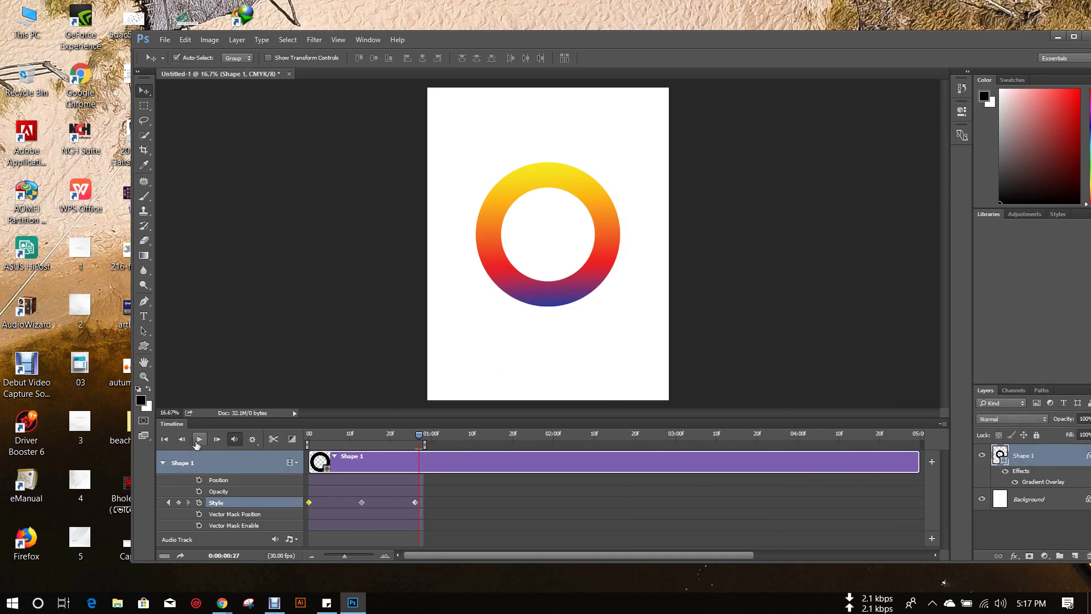
drag(421, 443, 308, 449)
click(200, 439)
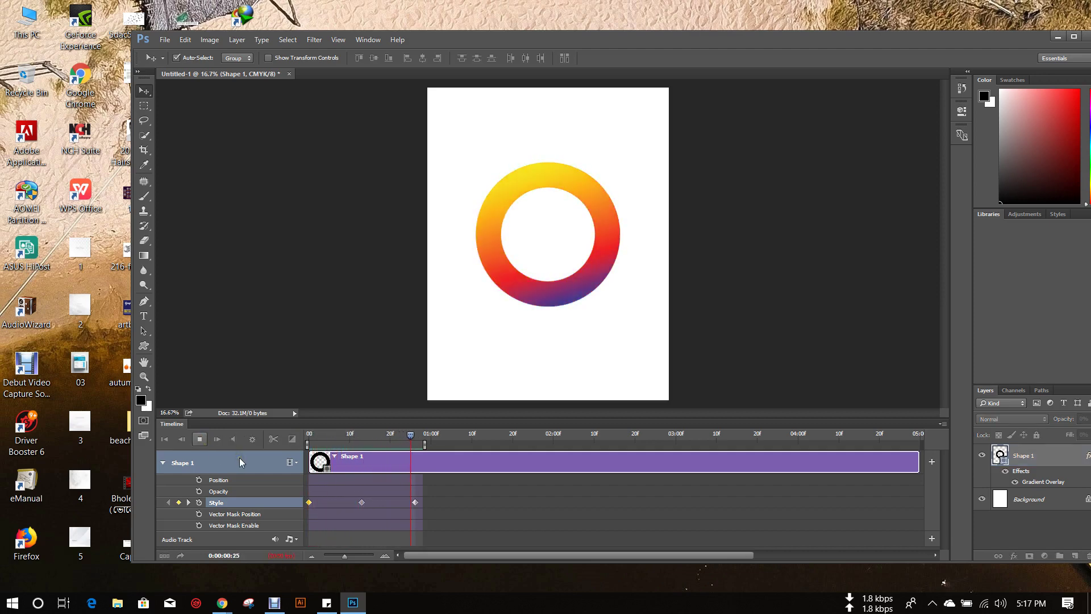
Turn on Loop Playback for the timeline and preview the ring's gradient animation.
click(943, 423)
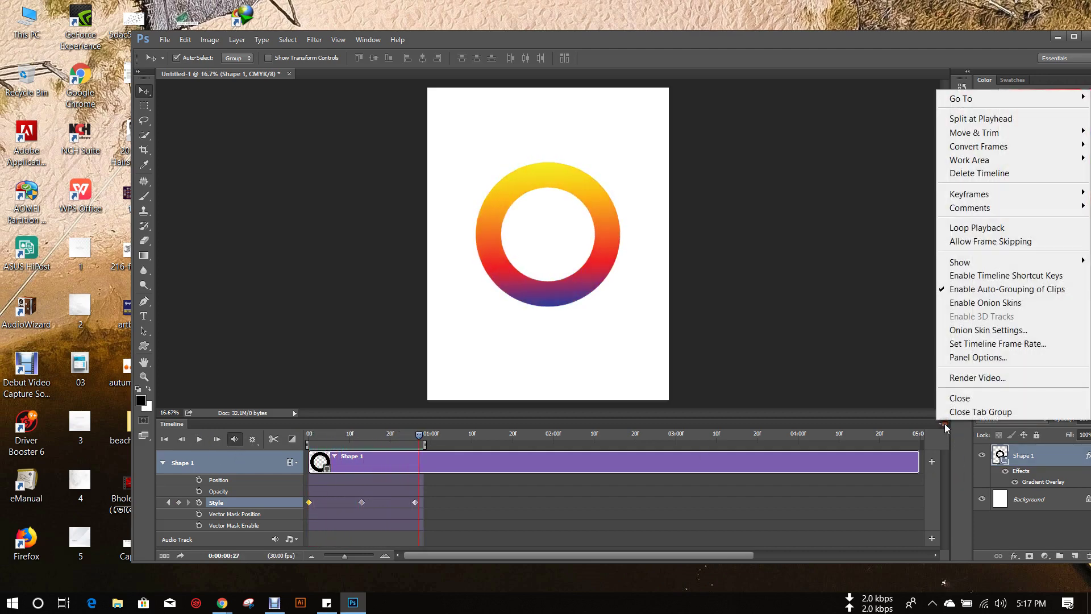
click(984, 235)
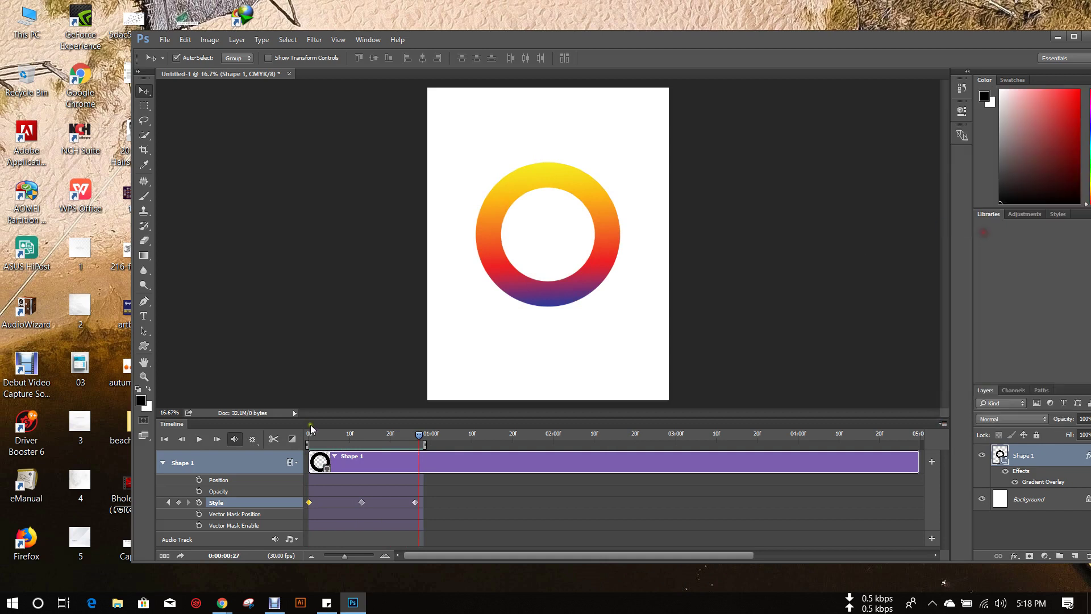
click(199, 440)
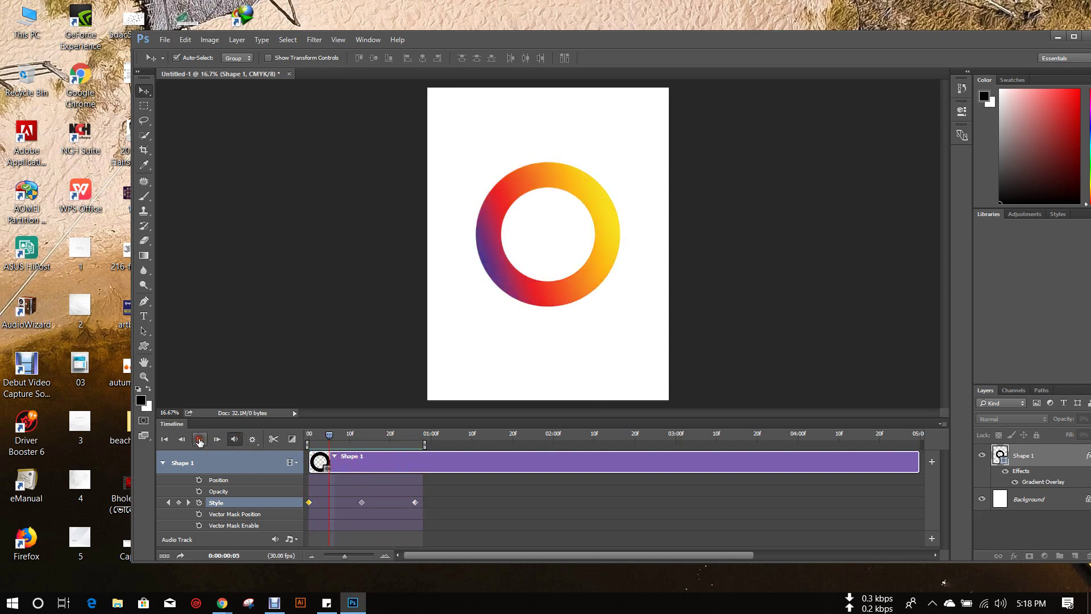
click(199, 440)
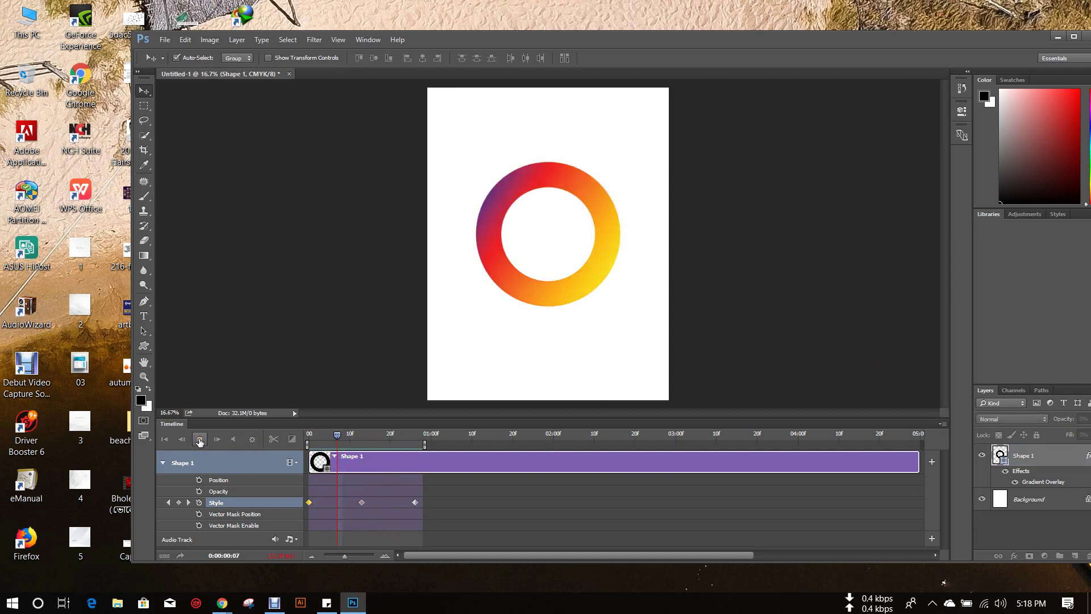
click(200, 440)
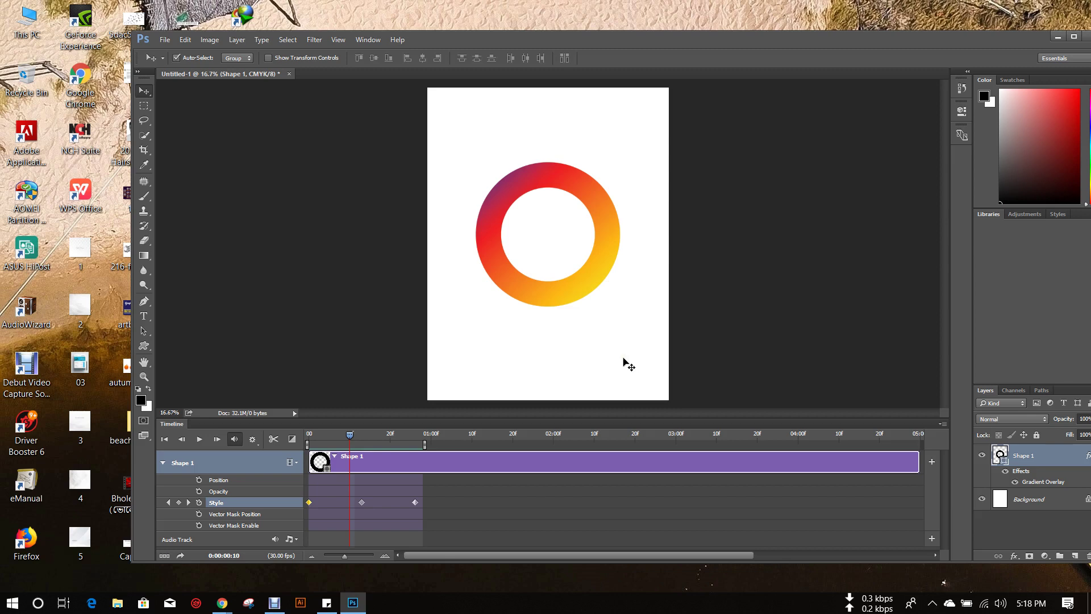
Try moving the ring lower on the page, and step back through the history until only the Background layer is left.
click(610, 345)
drag(580, 275, 605, 335)
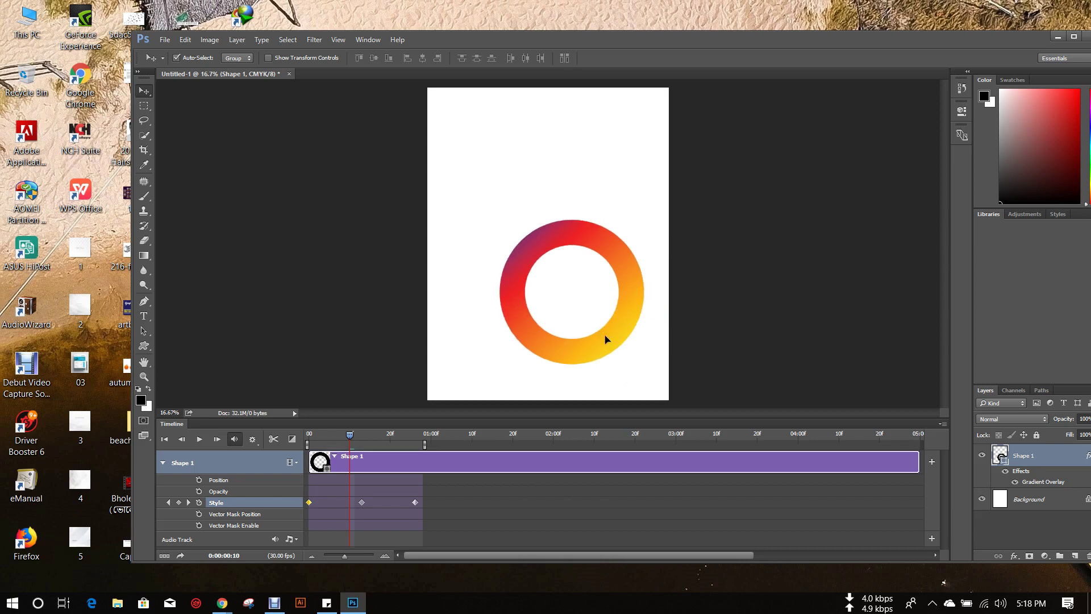
key(ctrl+alt+z)
key(ctrl+alt+z)
key(ctrl+alt+z)
key(ctrl+alt+z)
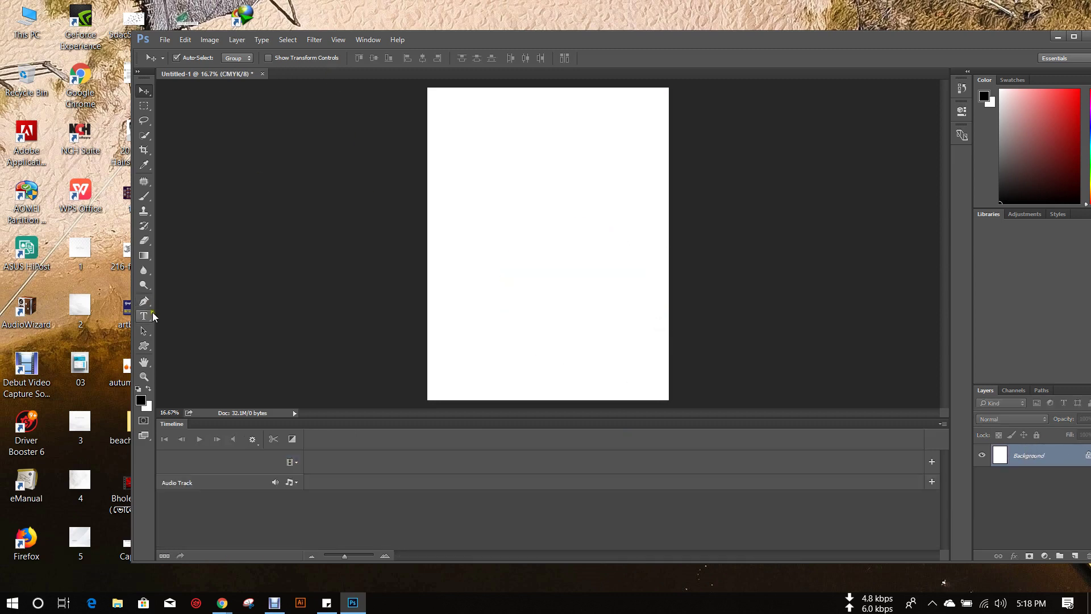
Draw a new, slightly smaller black ring with the custom shape tool and move it to the horizontal centre of the page.
click(143, 345)
mouse_move(508, 191)
mouse_down()
mouse_move(616, 394)
mouse_move(624, 307)
mouse_up()
click(144, 91)
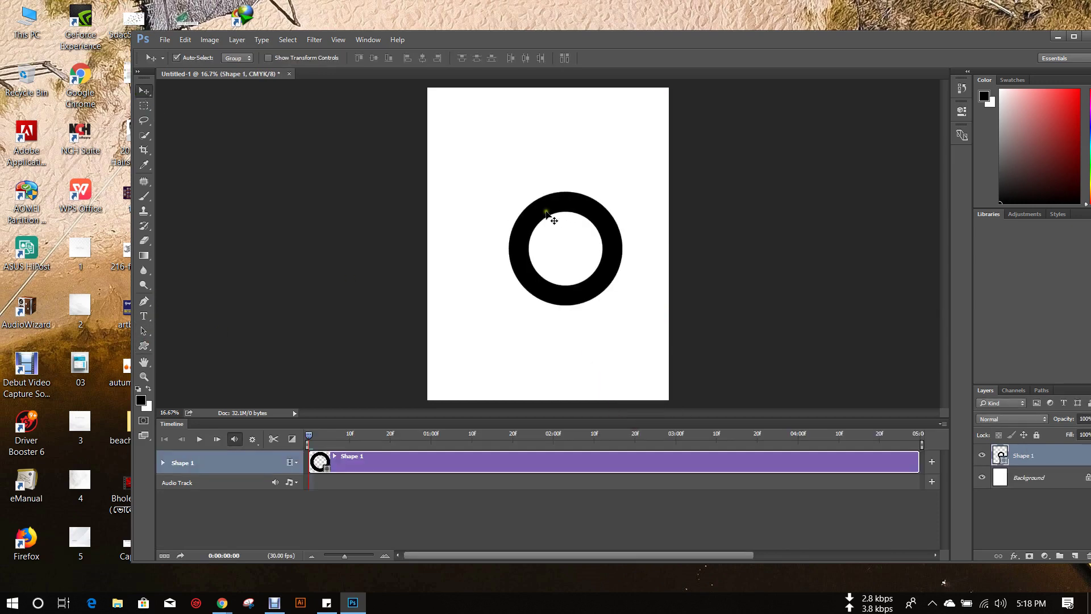
drag(555, 222, 538, 217)
Add a gradient overlay to the new ring using the Red, Green preset.
click(1014, 555)
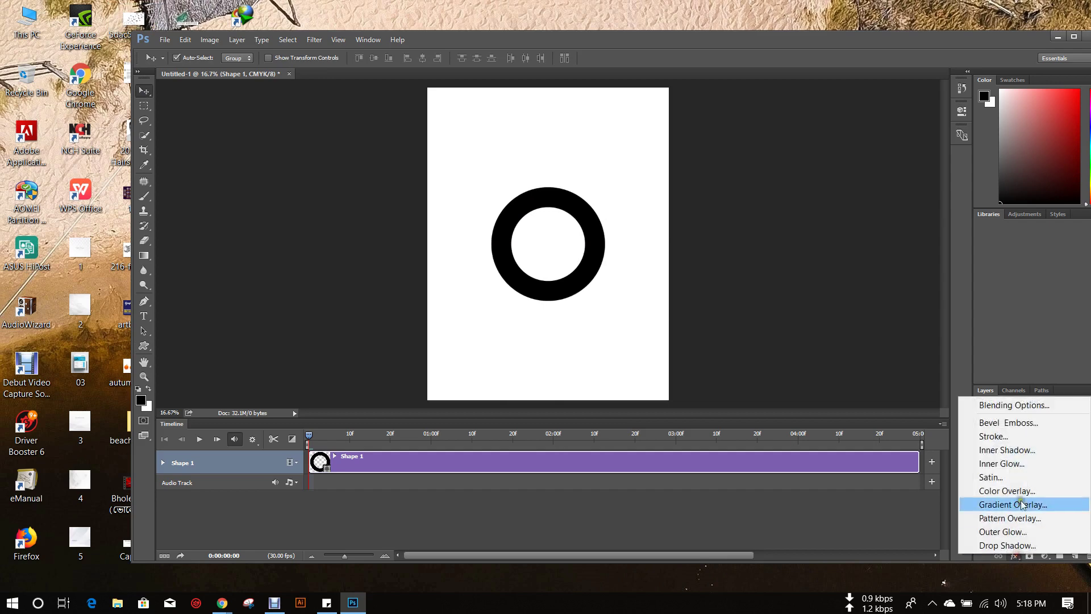
click(1026, 507)
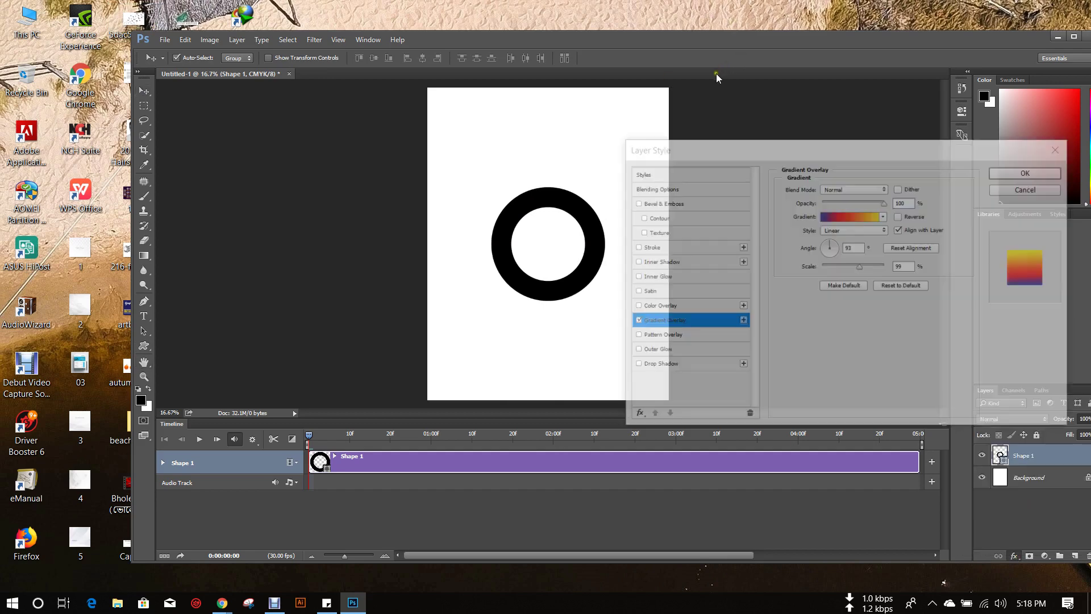
drag(757, 151, 773, 150)
click(866, 215)
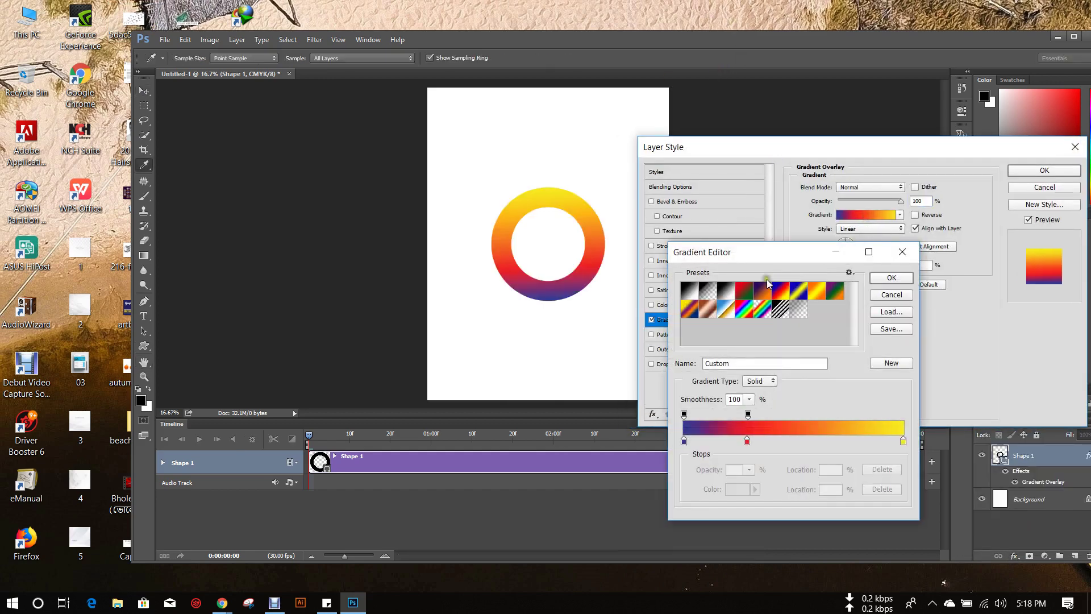
click(750, 291)
click(891, 277)
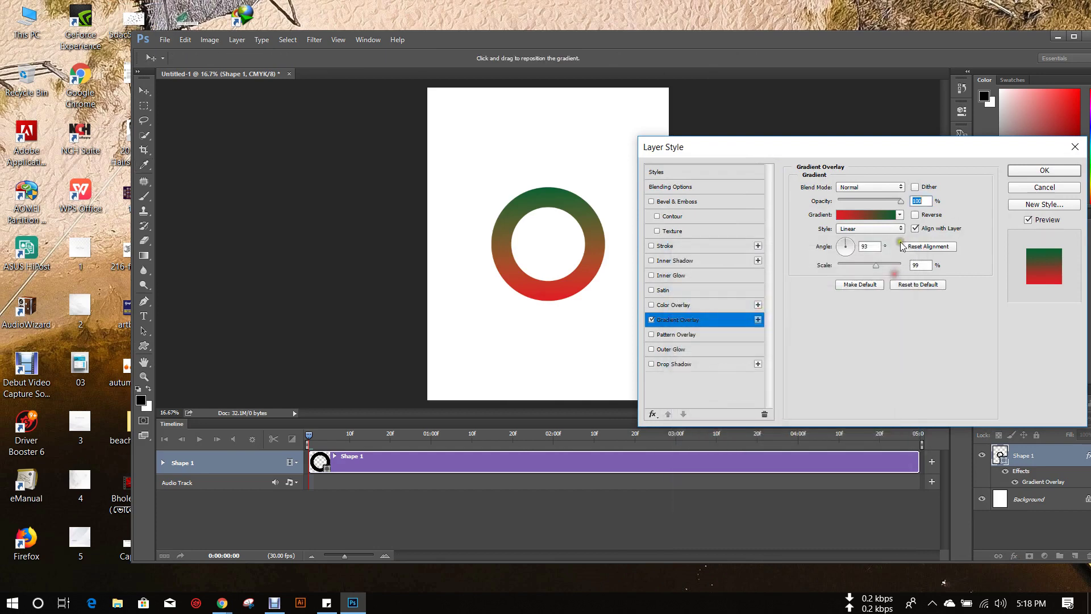
Add a black colour stop to the red-green gradient and move it to 41%.
click(872, 220)
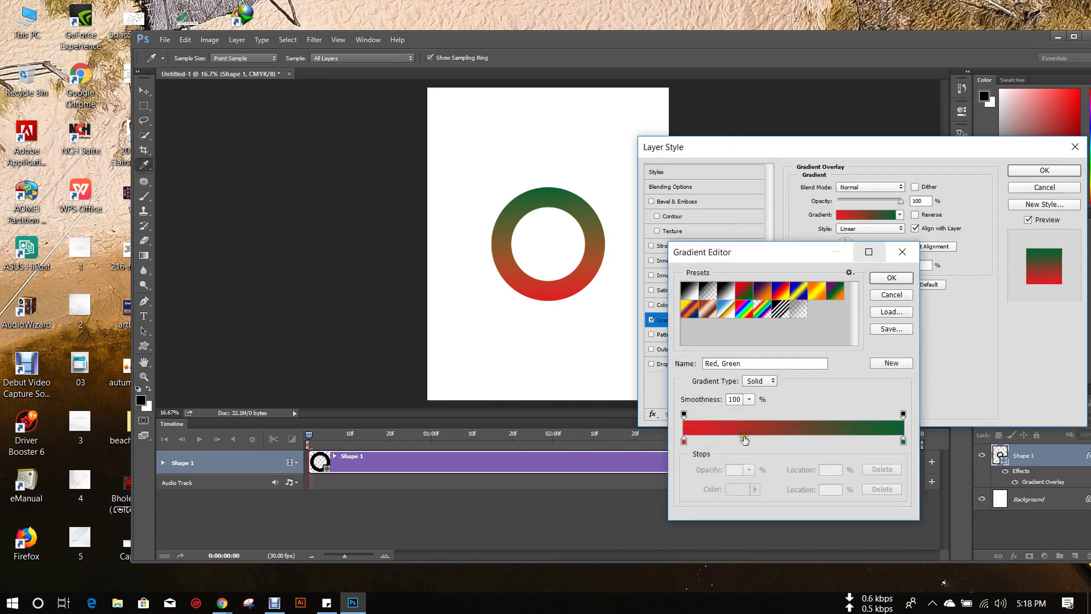
click(741, 439)
drag(742, 441, 775, 441)
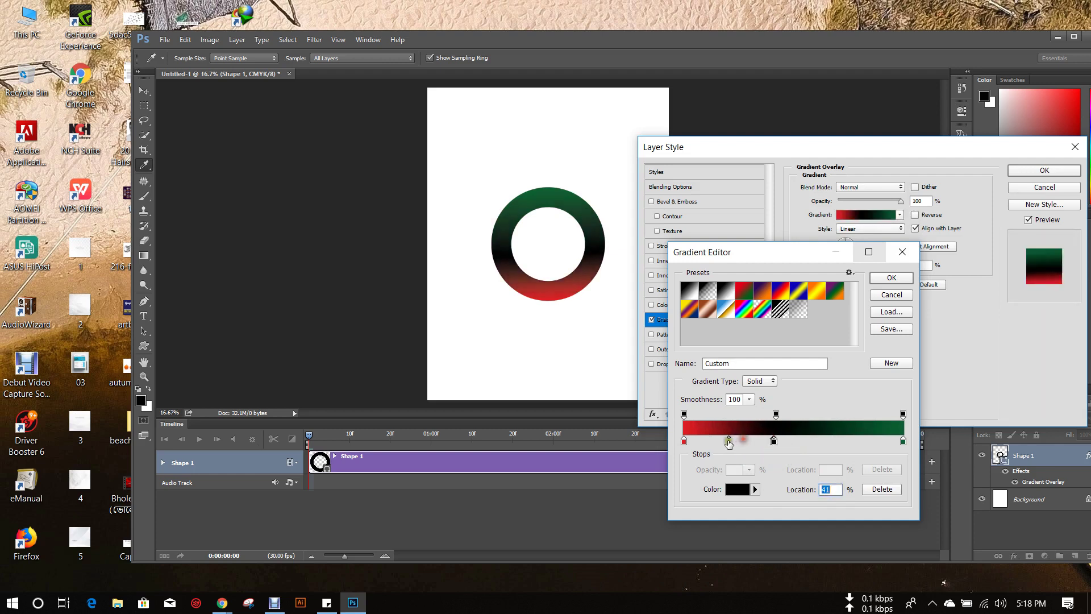
Move the red-to-black midpoint to 95%, add a second black colour stop at 28%, and apply the gradient overlay.
drag(728, 444, 775, 440)
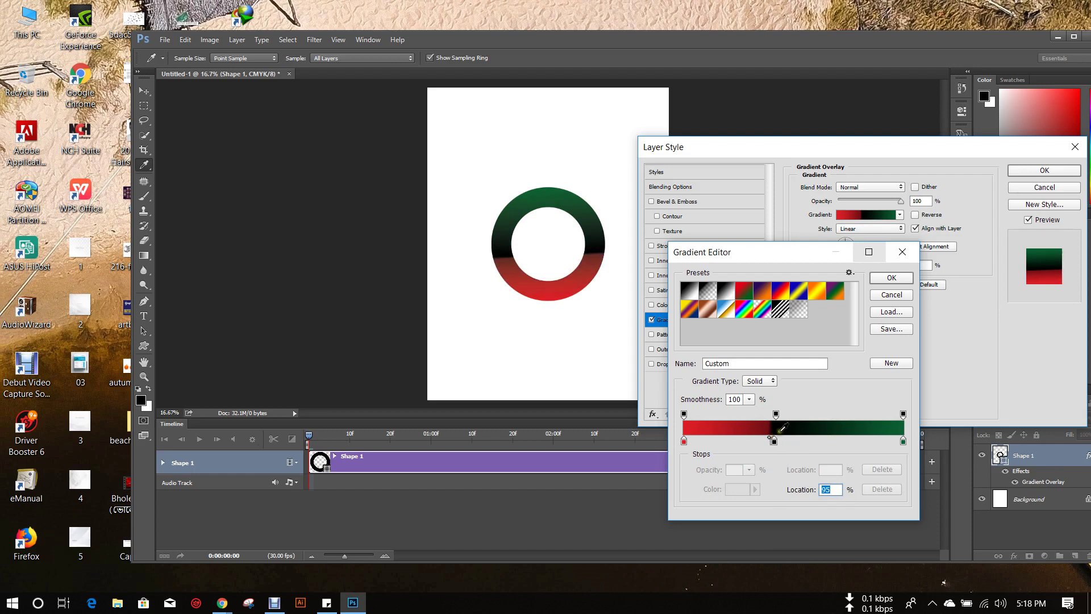
click(773, 442)
mouse_move(745, 446)
mouse_down()
mouse_move(766, 449)
mouse_move(746, 416)
mouse_move(749, 447)
mouse_up()
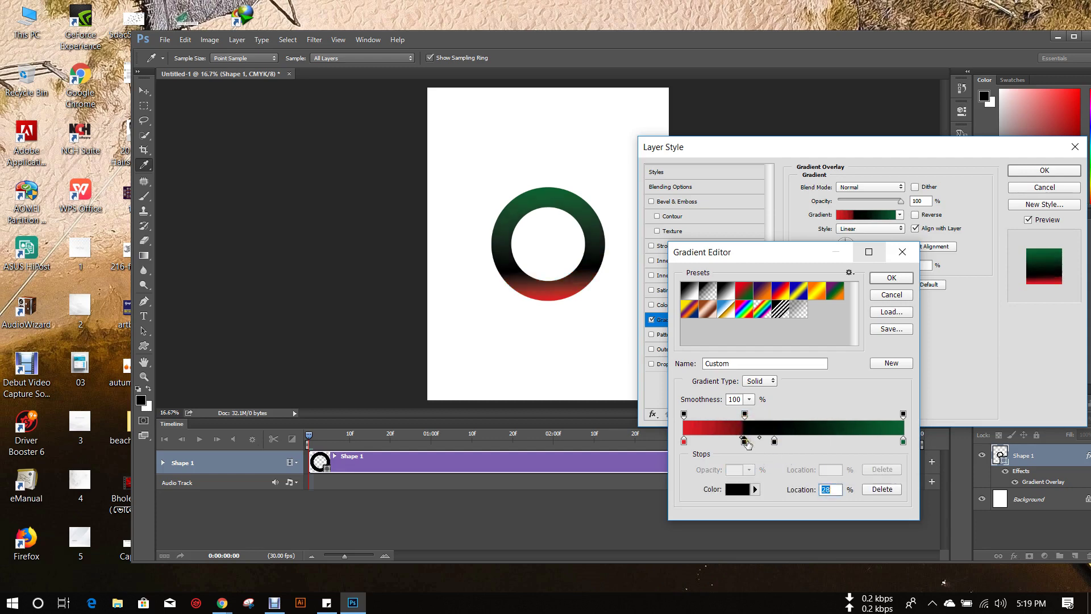
click(879, 278)
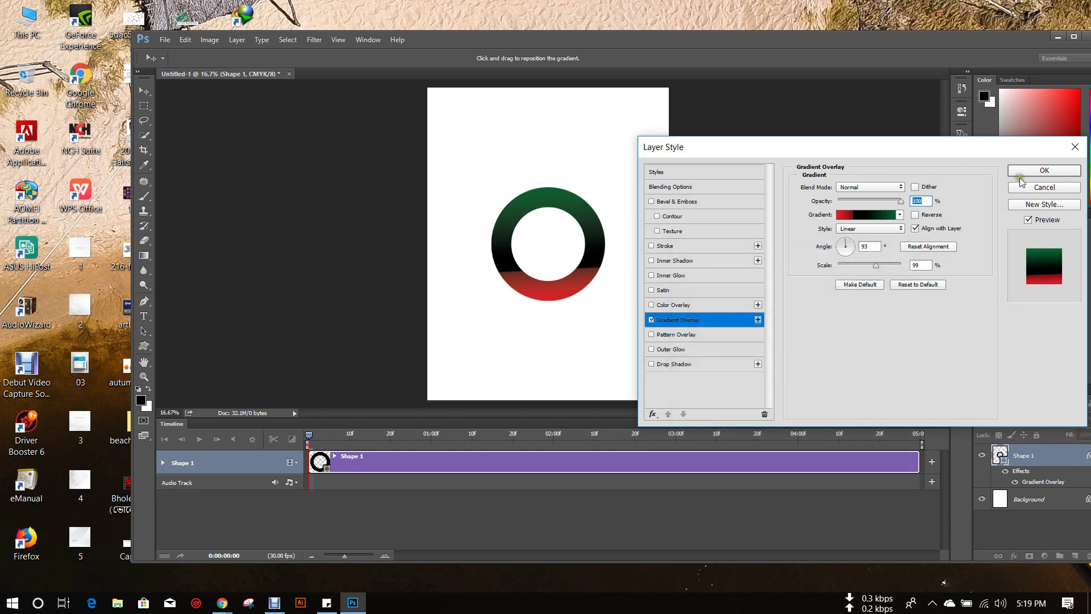
click(1018, 173)
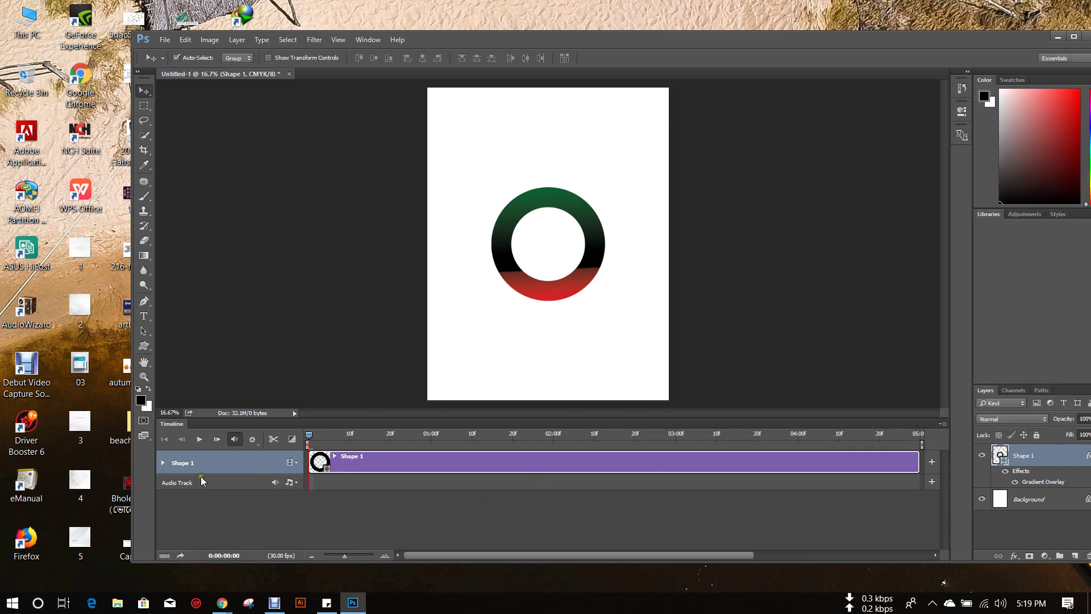
Start Style keyframing for the ring layer at the beginning of the timeline, with the gradient overlay angle set to 90°.
click(163, 462)
click(199, 503)
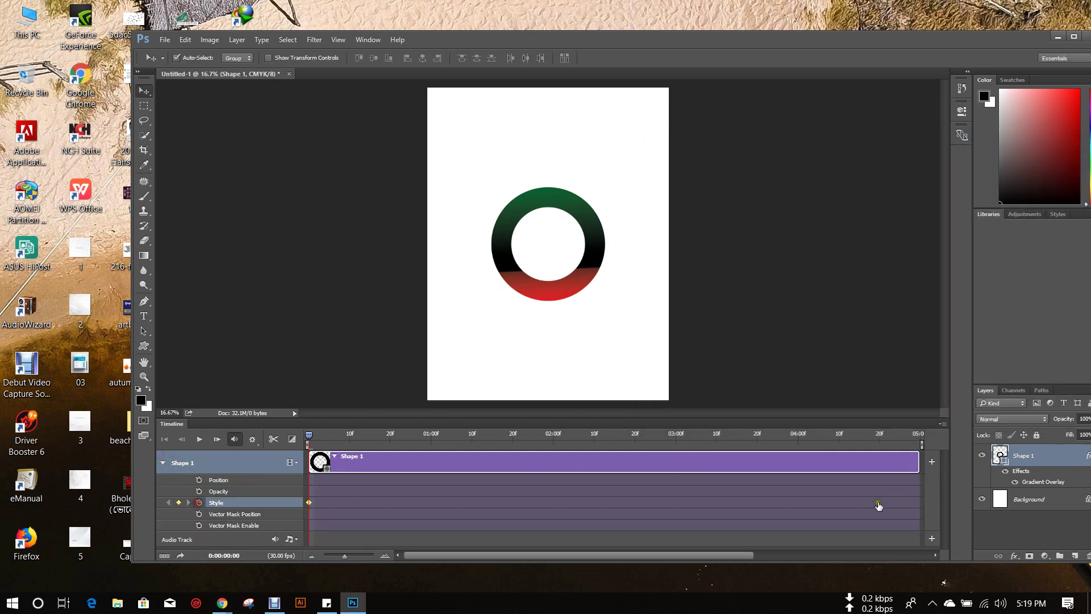
right_click(1041, 457)
click(954, 96)
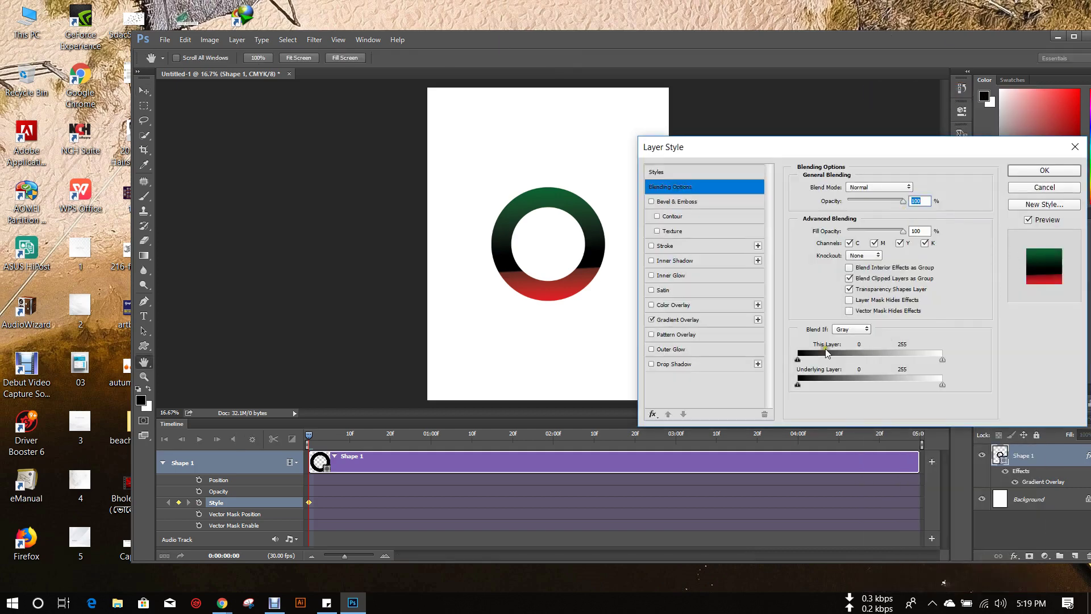
click(711, 321)
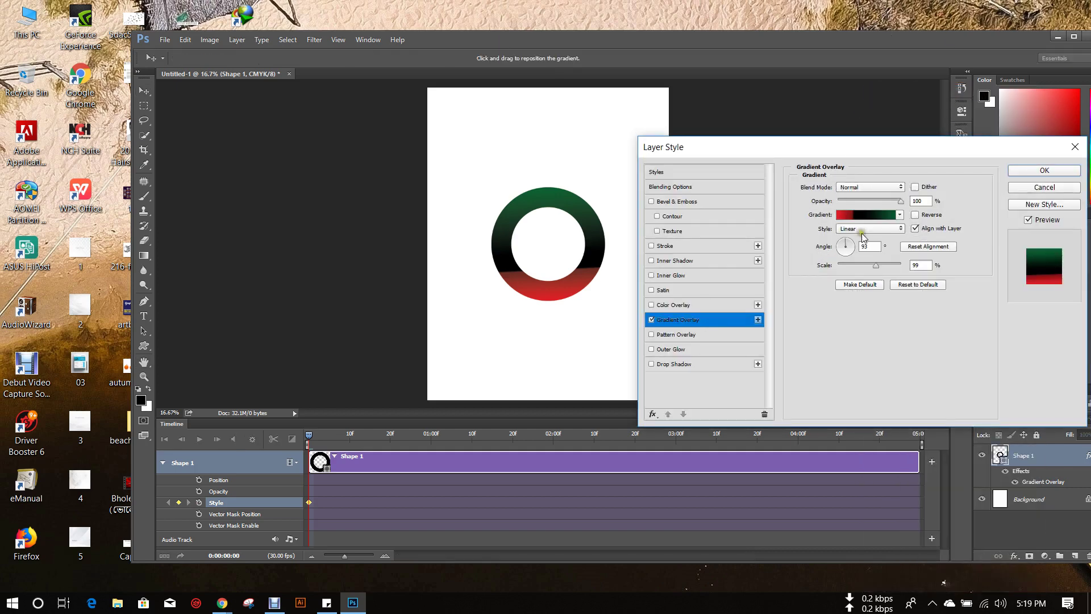
click(822, 248)
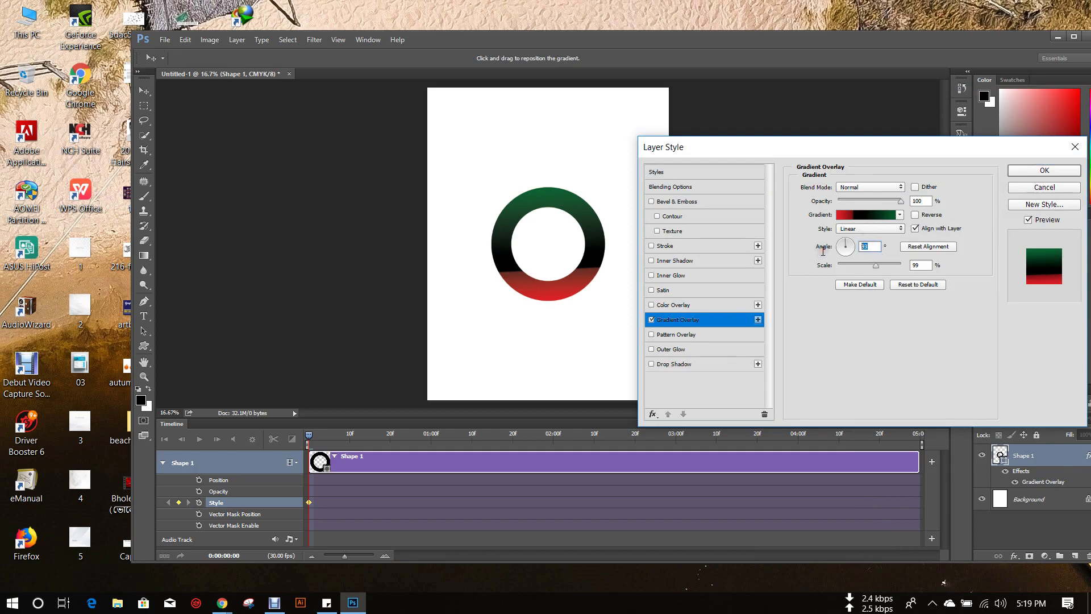
text(90)
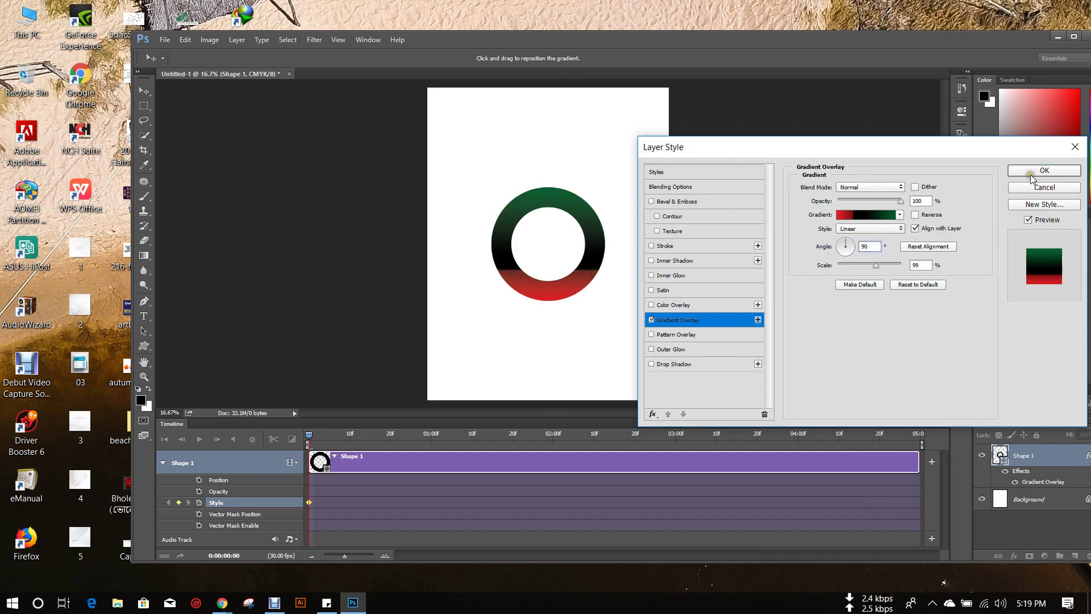
click(1031, 173)
At 0:00:00:13 in the timeline, set the ring's gradient overlay angle to -89° as a second Style keyframe.
drag(309, 438, 361, 439)
right_click(1034, 463)
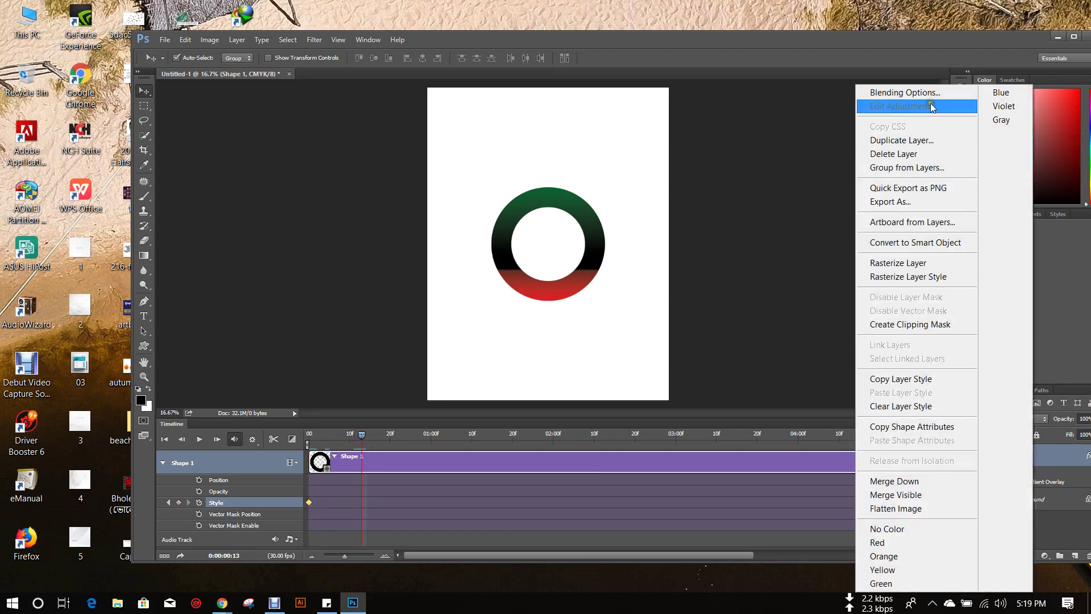
click(919, 93)
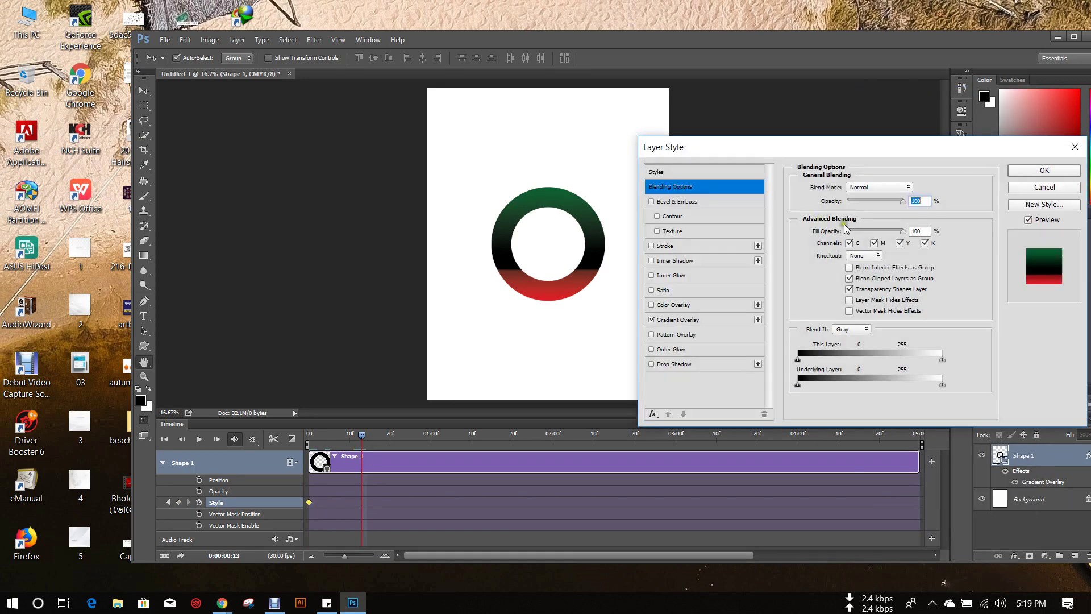
click(688, 319)
double_click(853, 246)
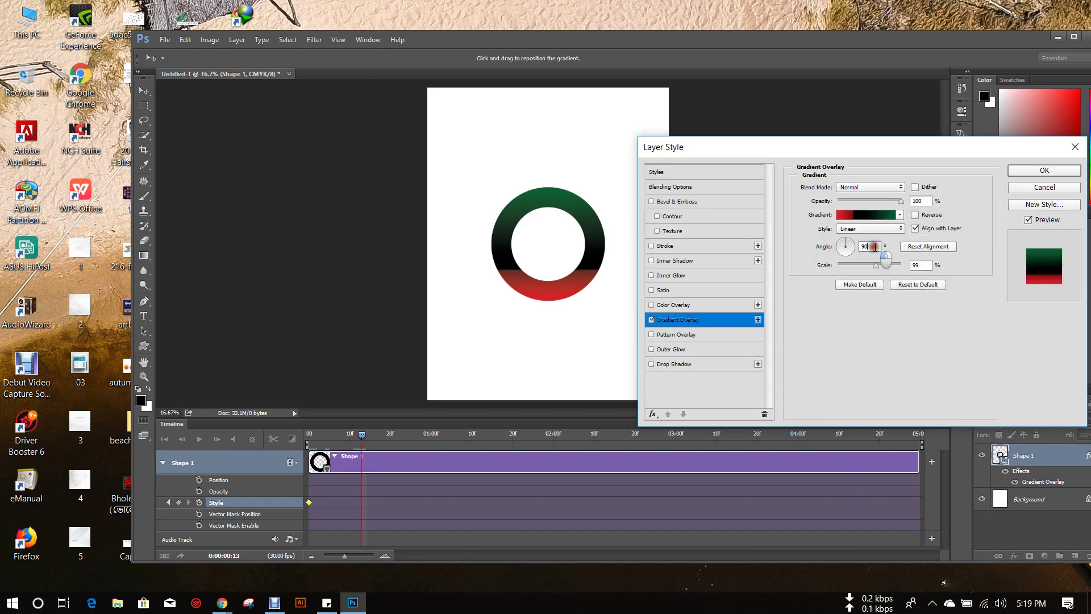
text(-89)
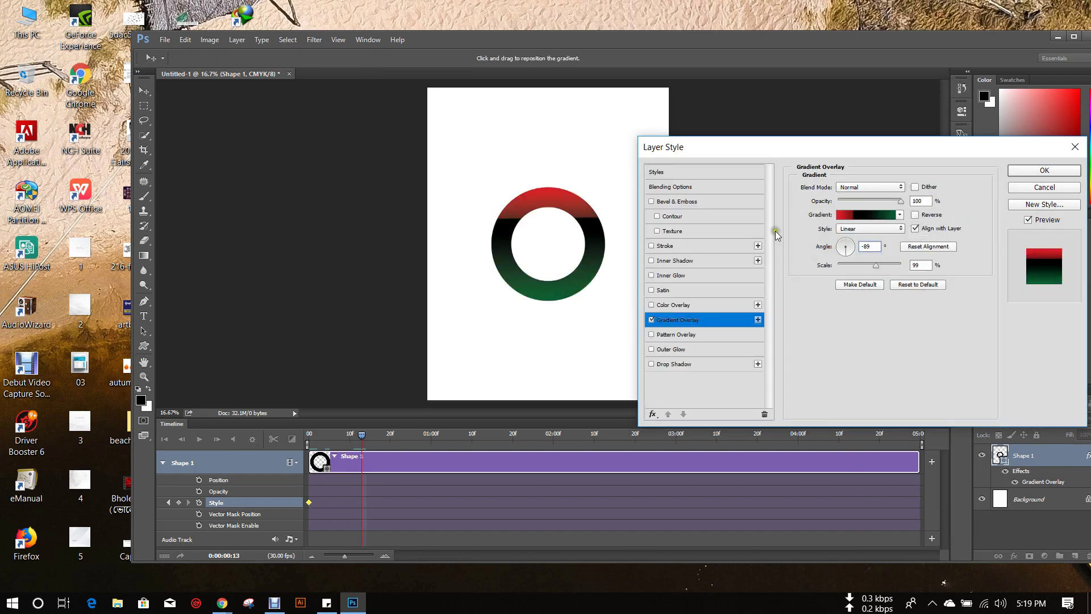
click(1032, 171)
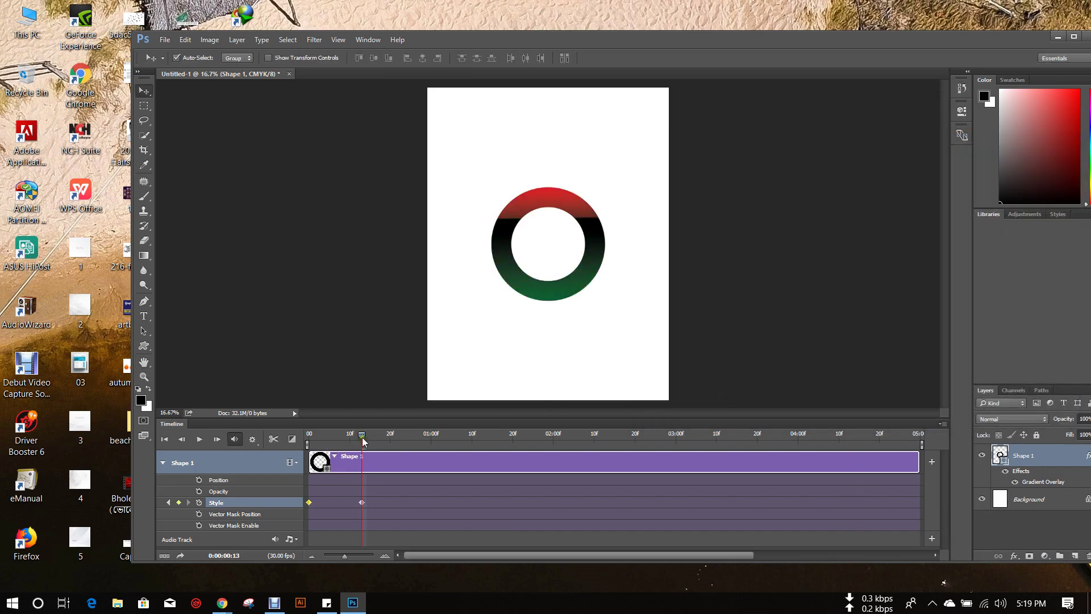
At 0:00:00:26 in the timeline, set the ring's gradient overlay angle to 93° as a third Style keyframe.
drag(364, 441, 416, 439)
right_click(1041, 457)
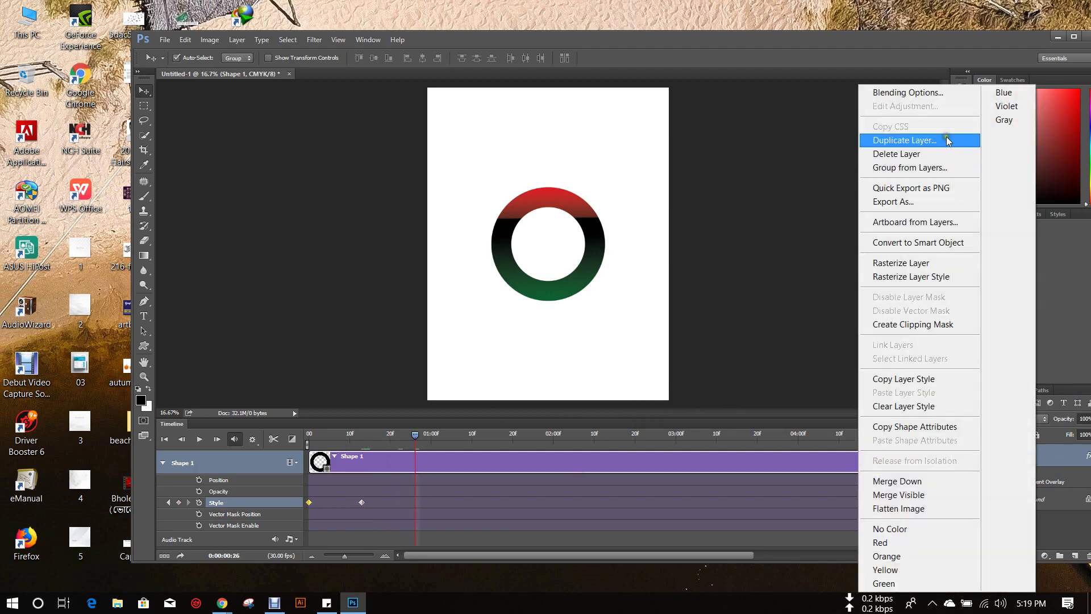
click(940, 93)
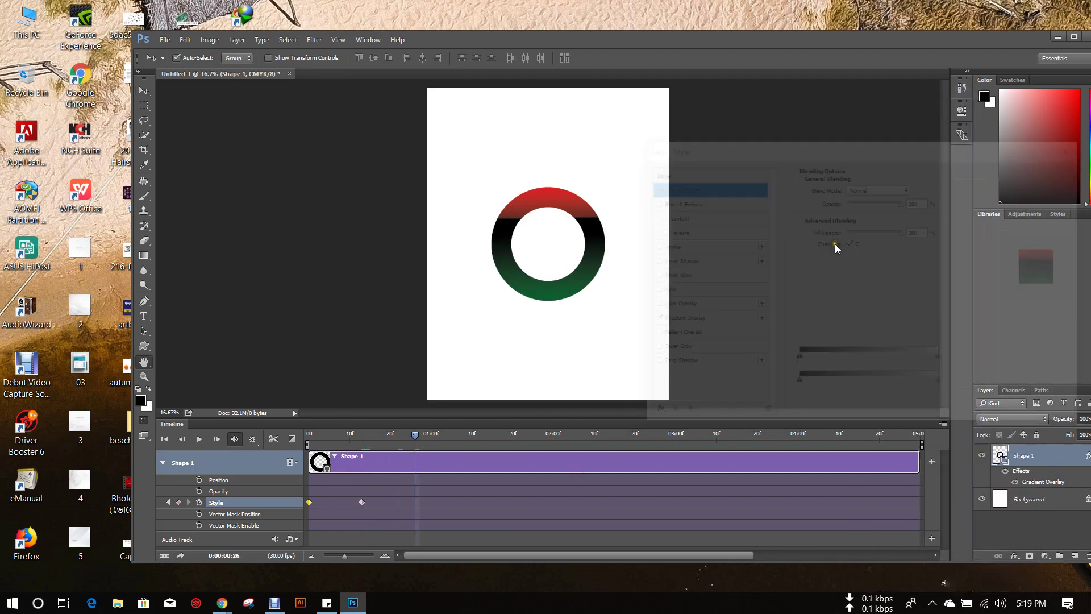
click(736, 320)
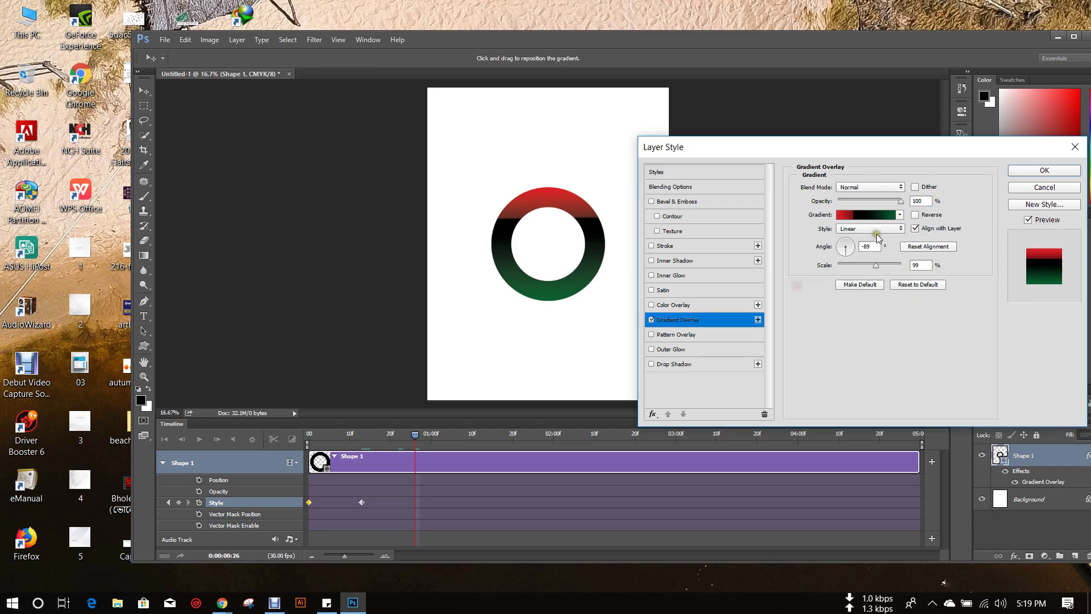
double_click(867, 246)
text(93)
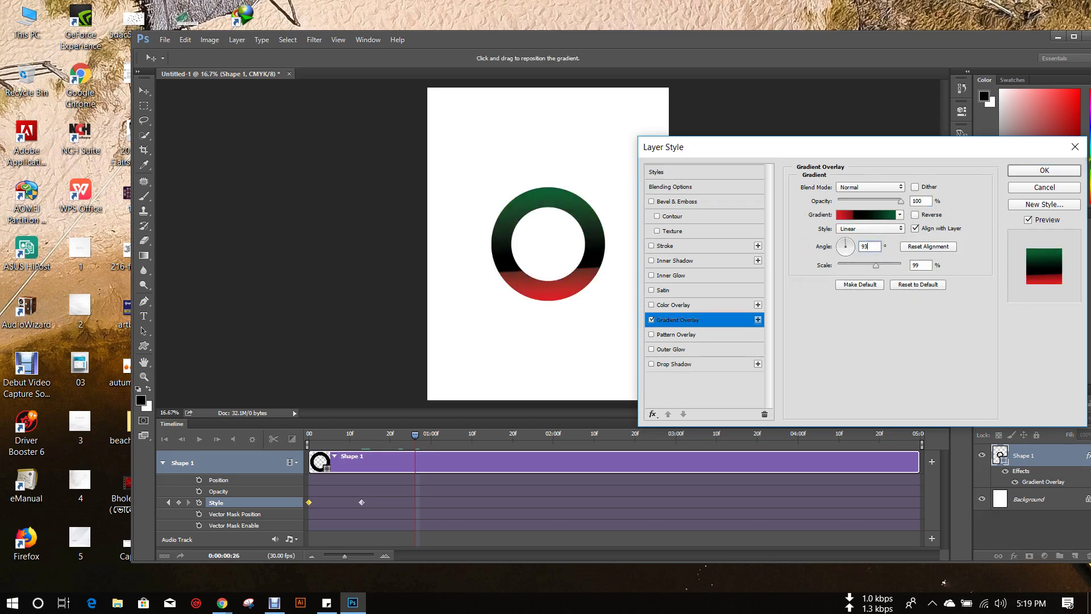
click(1044, 170)
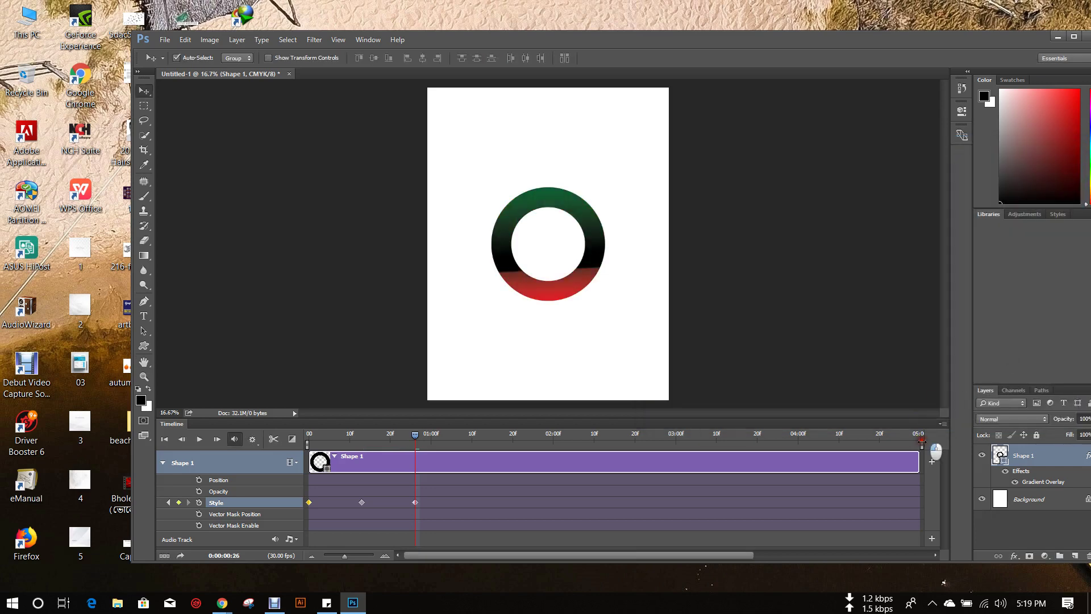
Shorten the work area so it ends just after the last Style keyframe, and play the looping animation.
drag(921, 443, 426, 499)
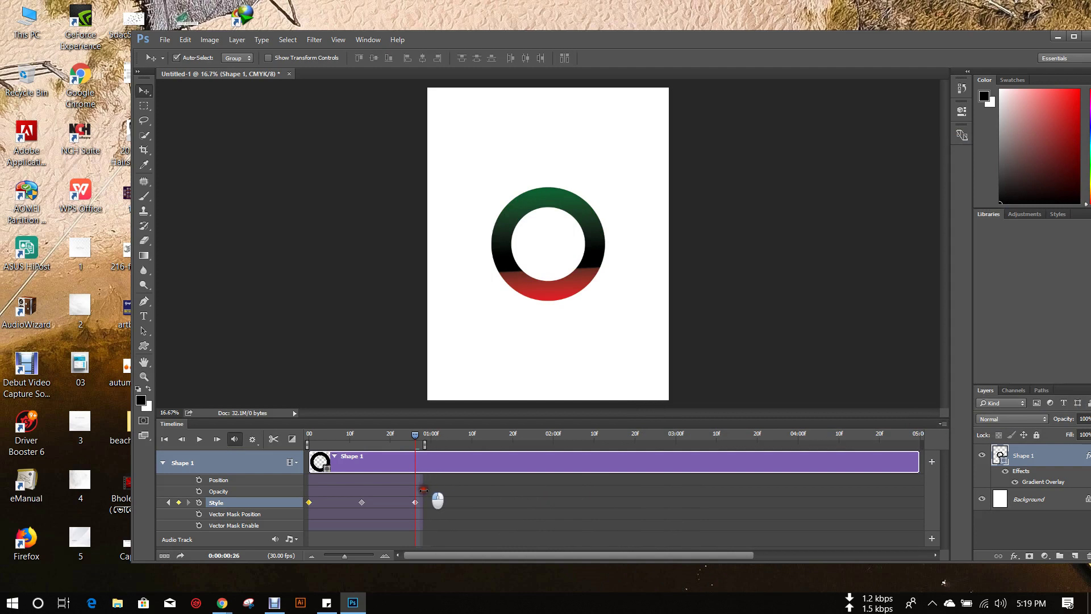
click(199, 439)
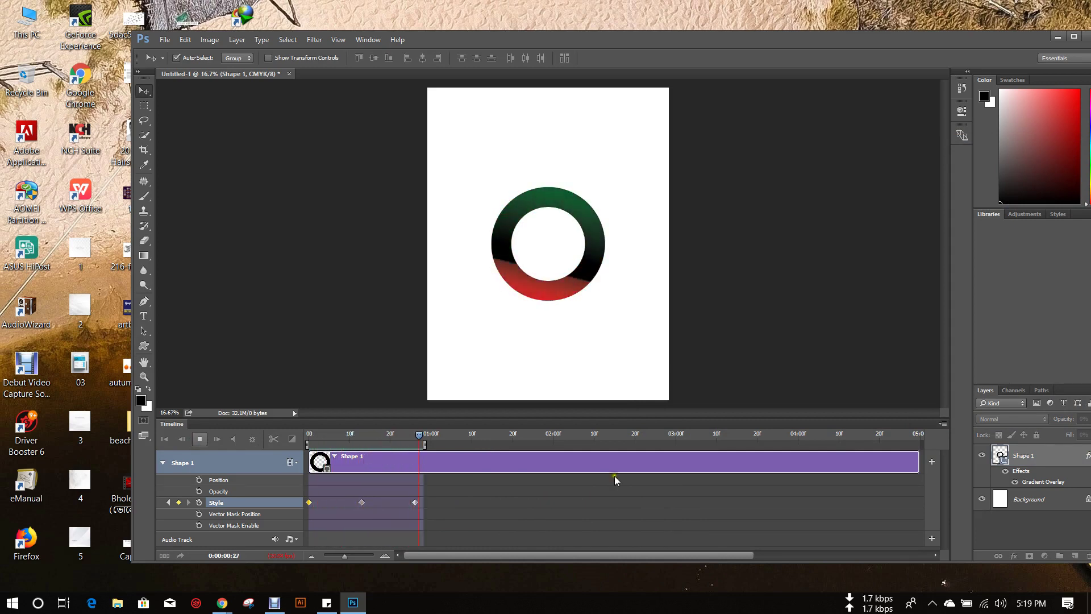
Set the timeline frame rate to 60 fps and play the ring animation.
click(942, 424)
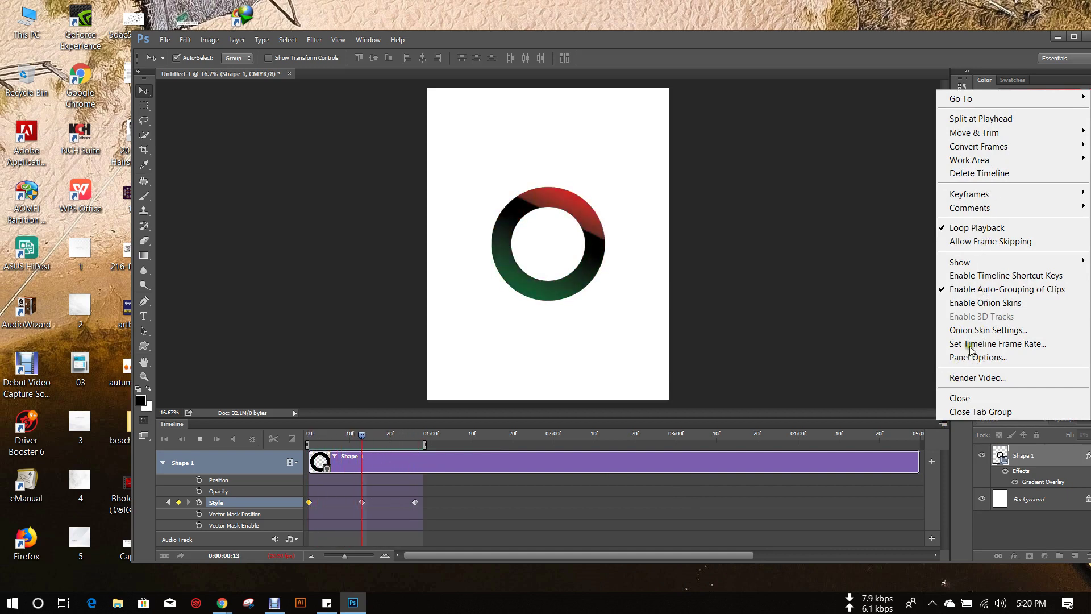
click(996, 344)
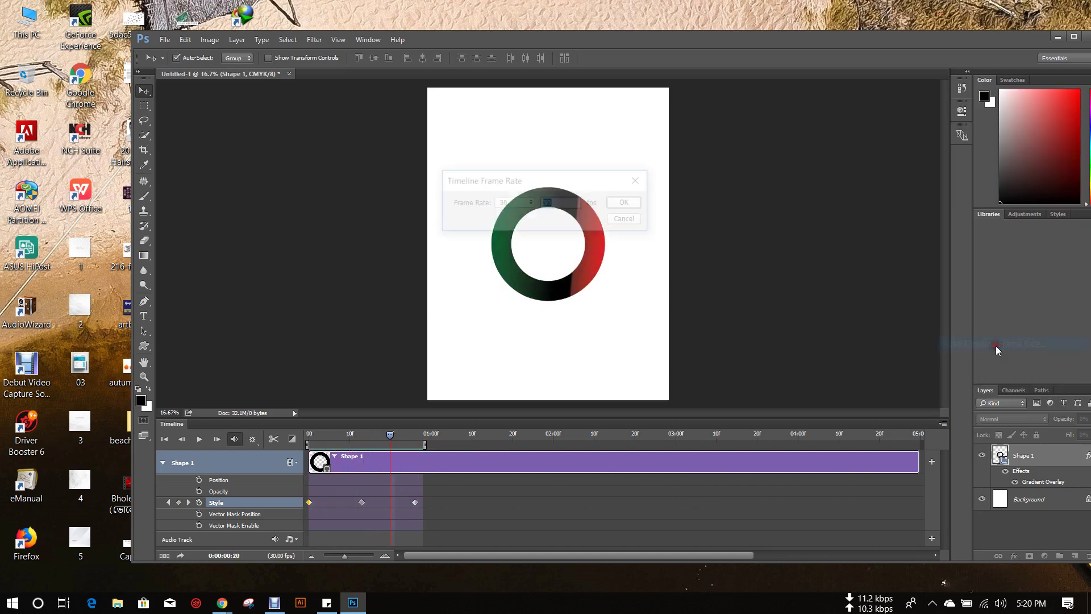
drag(554, 182, 819, 180)
click(780, 201)
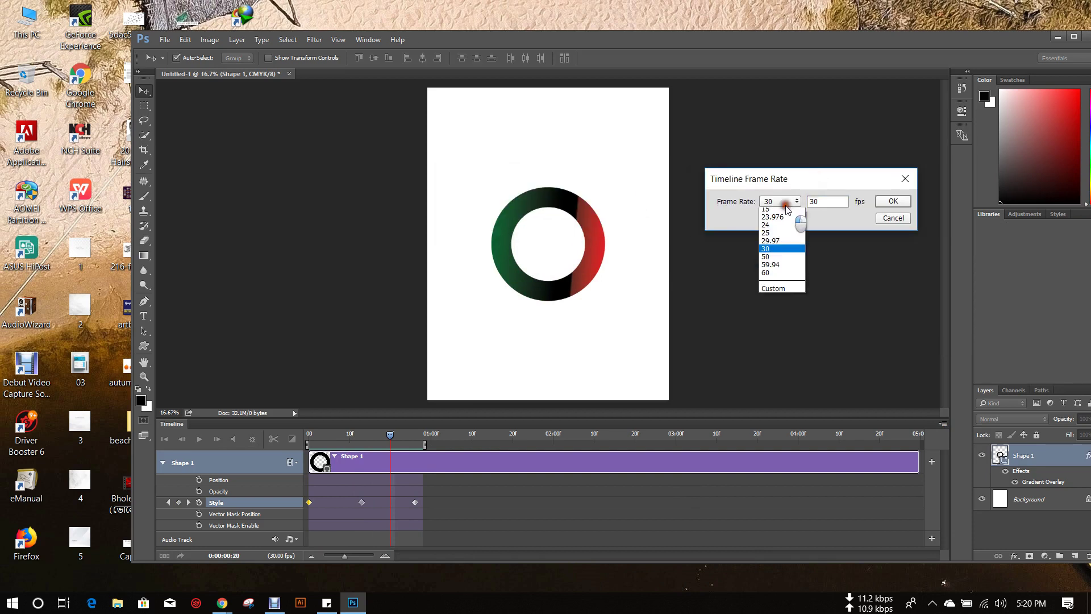
click(794, 300)
click(892, 202)
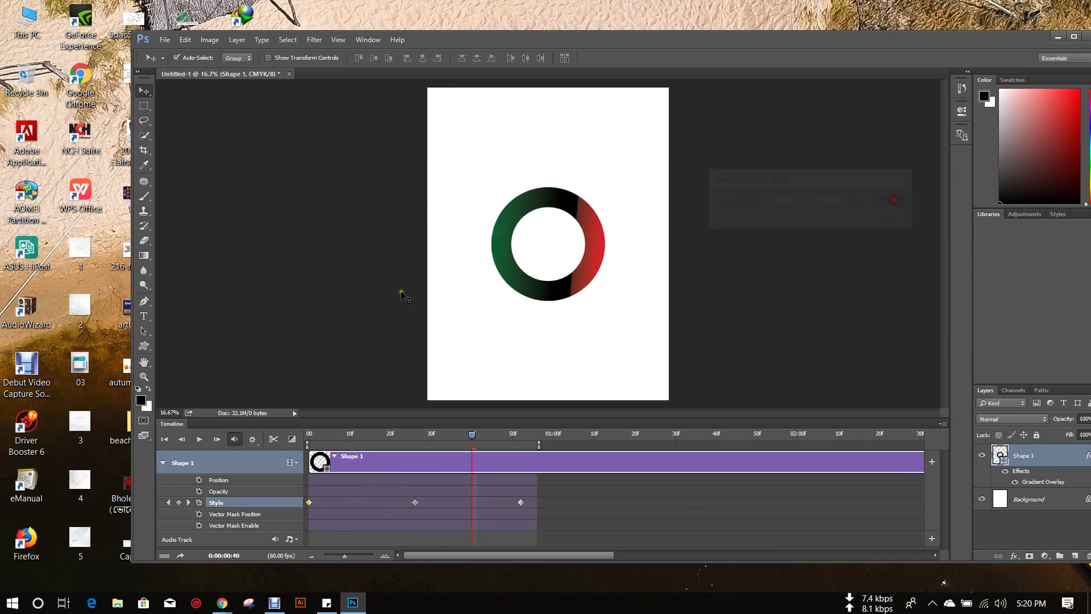
click(199, 441)
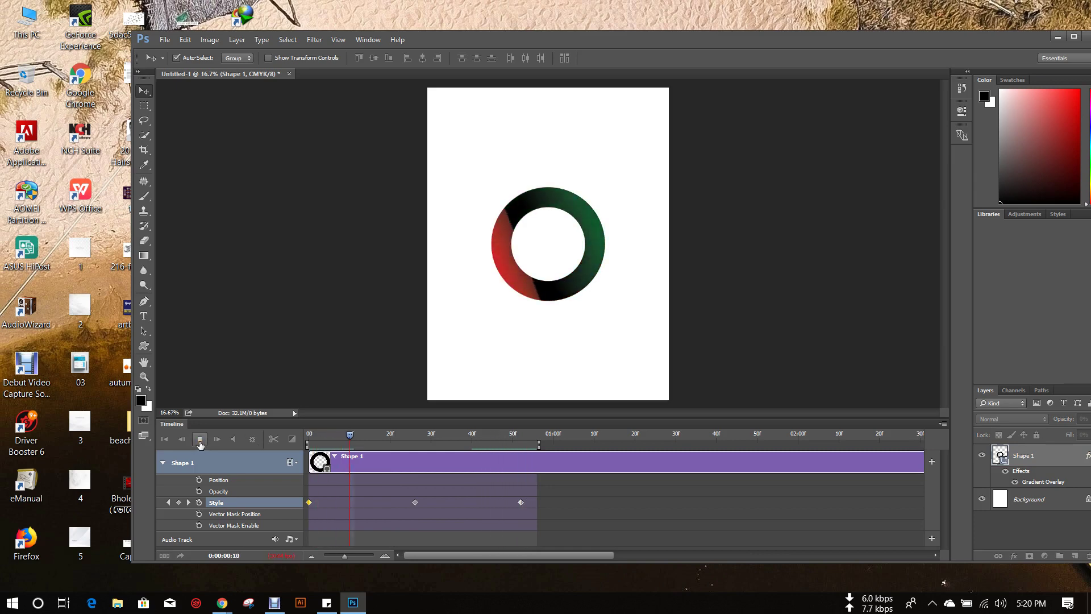
Try a timeline frame rate of 12.5 fps and play the ring animation at that rate.
click(943, 423)
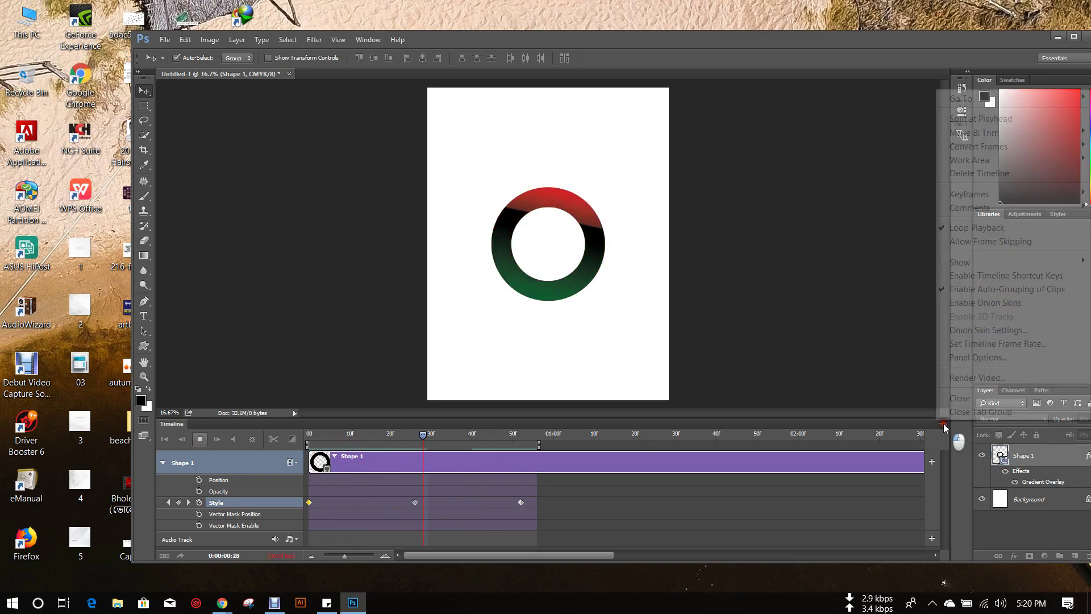
click(976, 345)
click(779, 201)
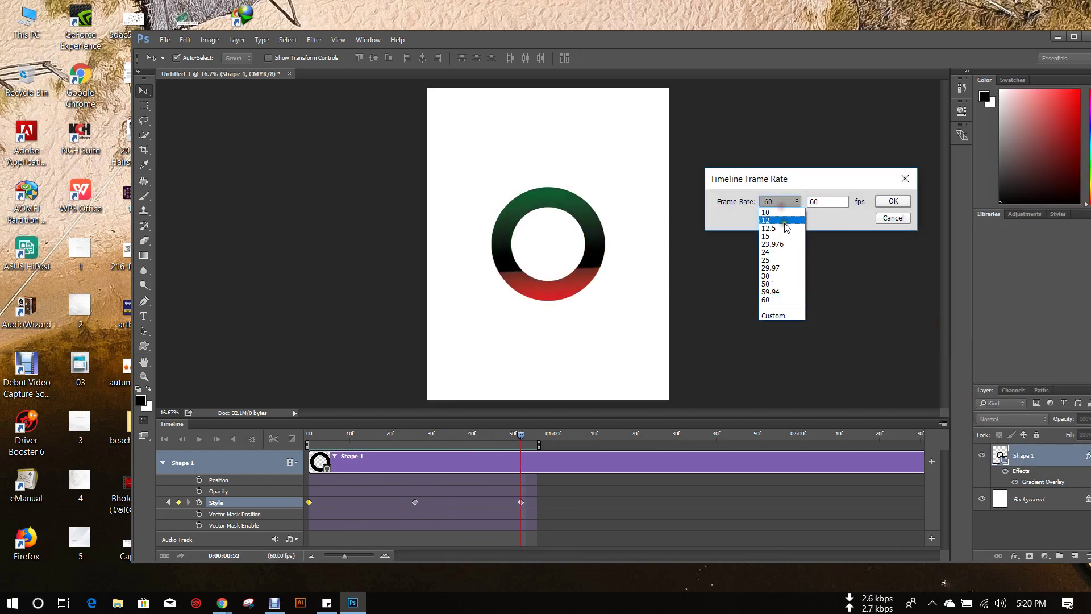
click(786, 228)
click(892, 201)
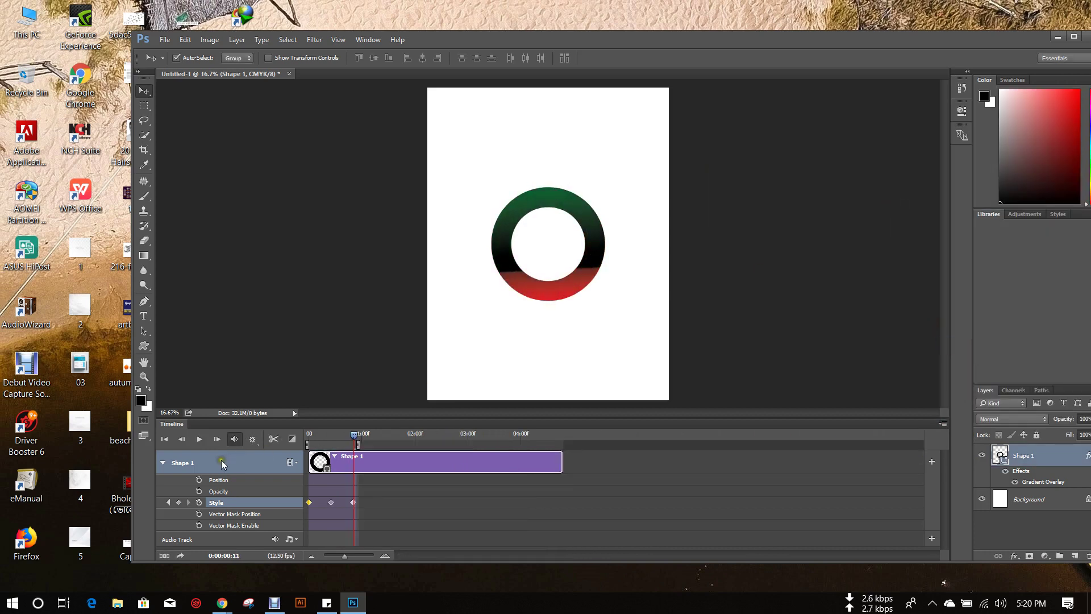
click(200, 439)
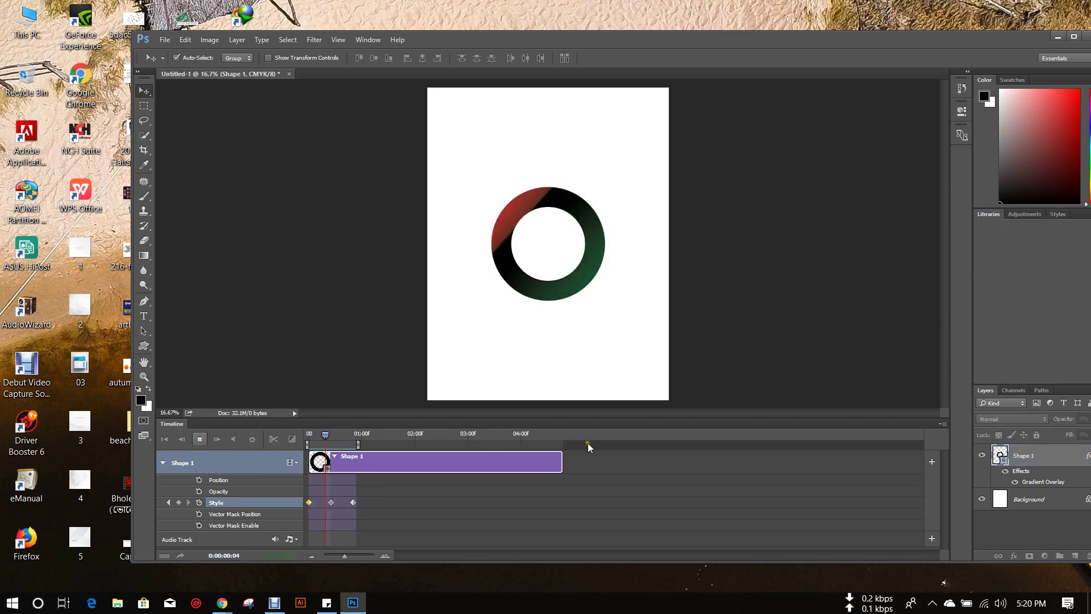
Change the timeline frame rate back to 60 fps.
click(942, 424)
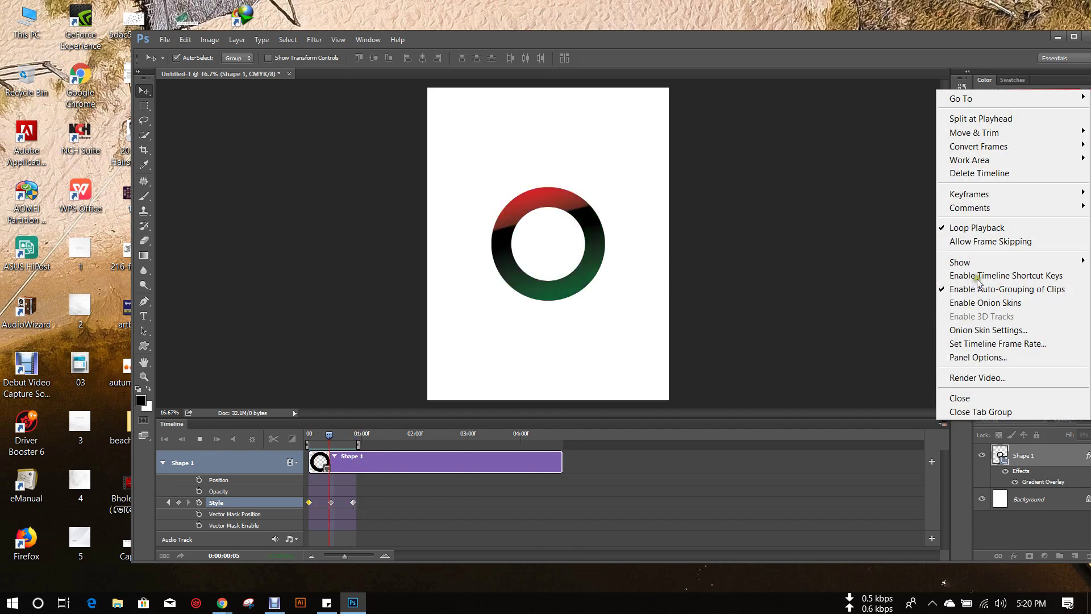
click(992, 344)
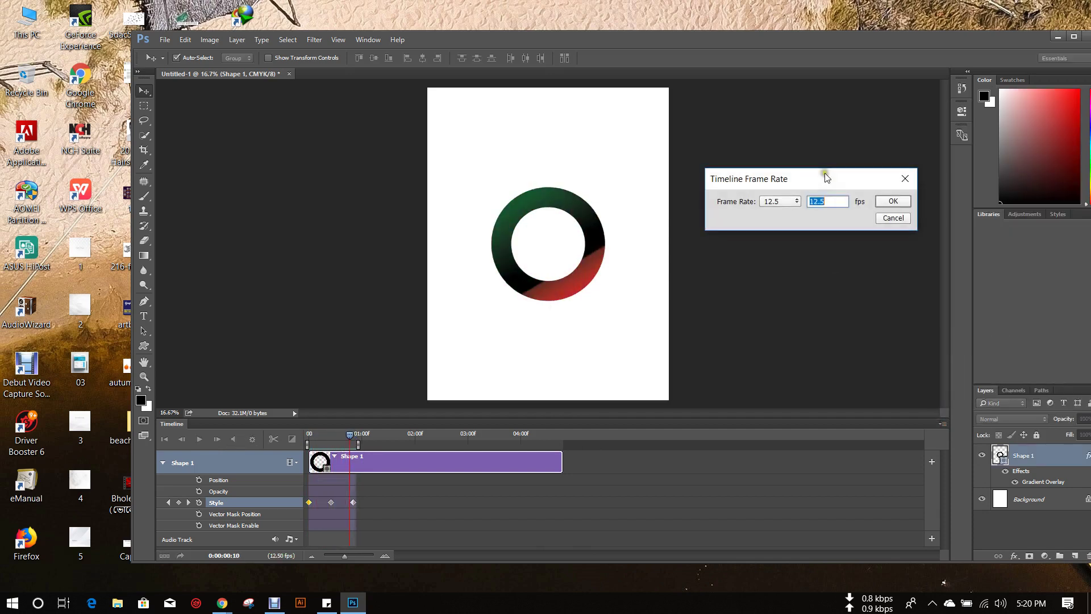
click(779, 201)
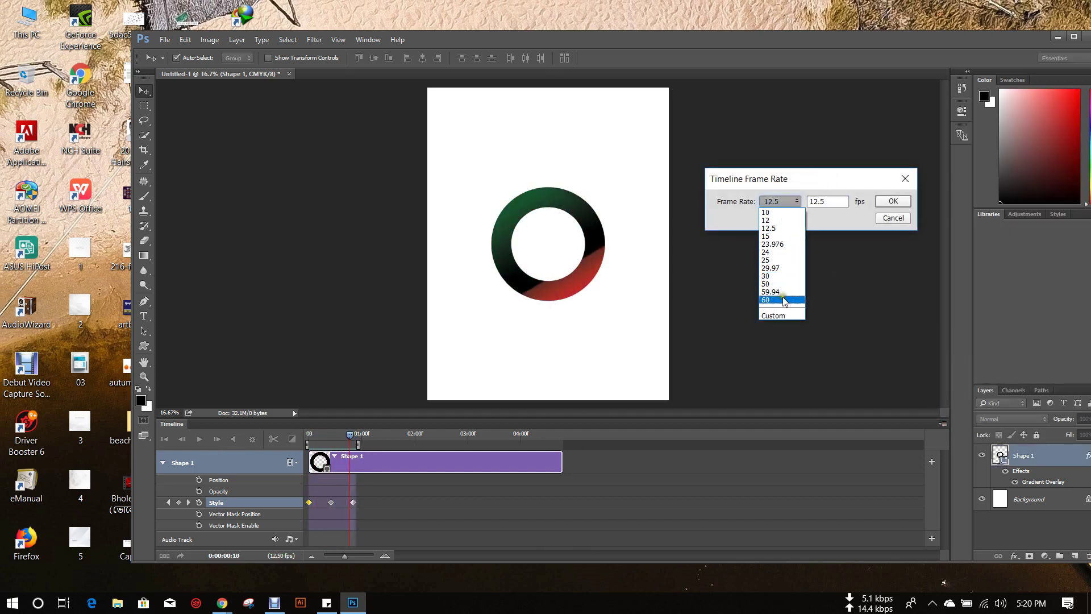
click(783, 300)
click(892, 202)
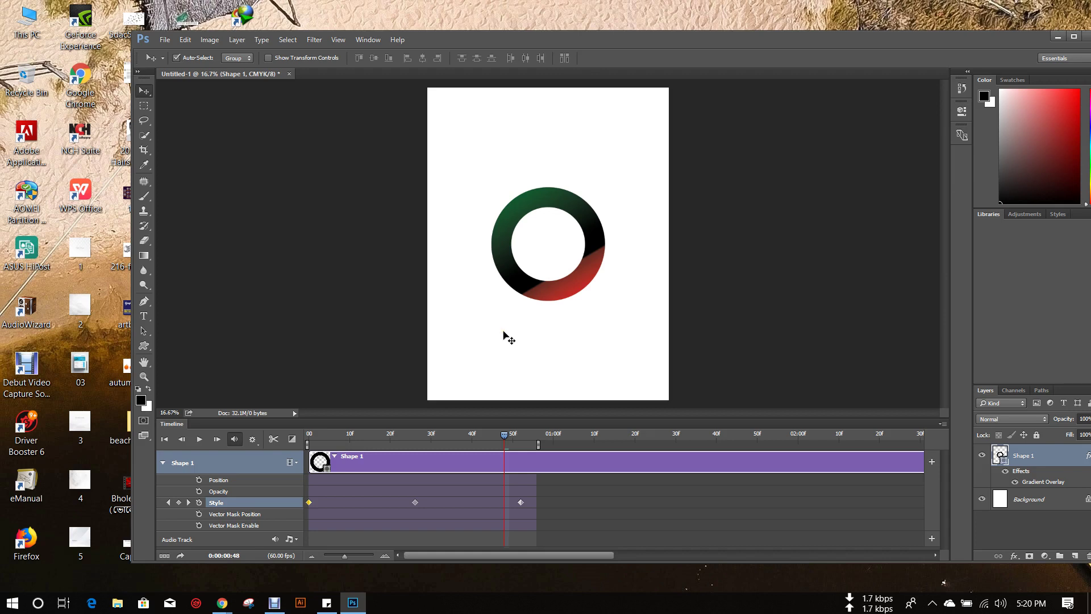
right_click(491, 2)
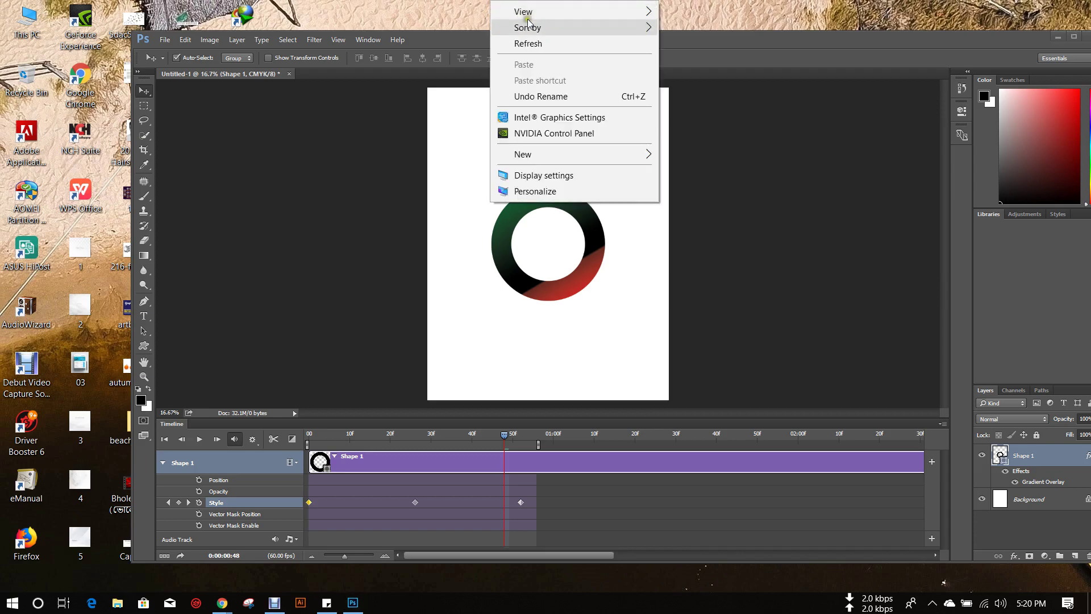
Play the ring animation at the 60 fps frame rate and stop it.
click(514, 42)
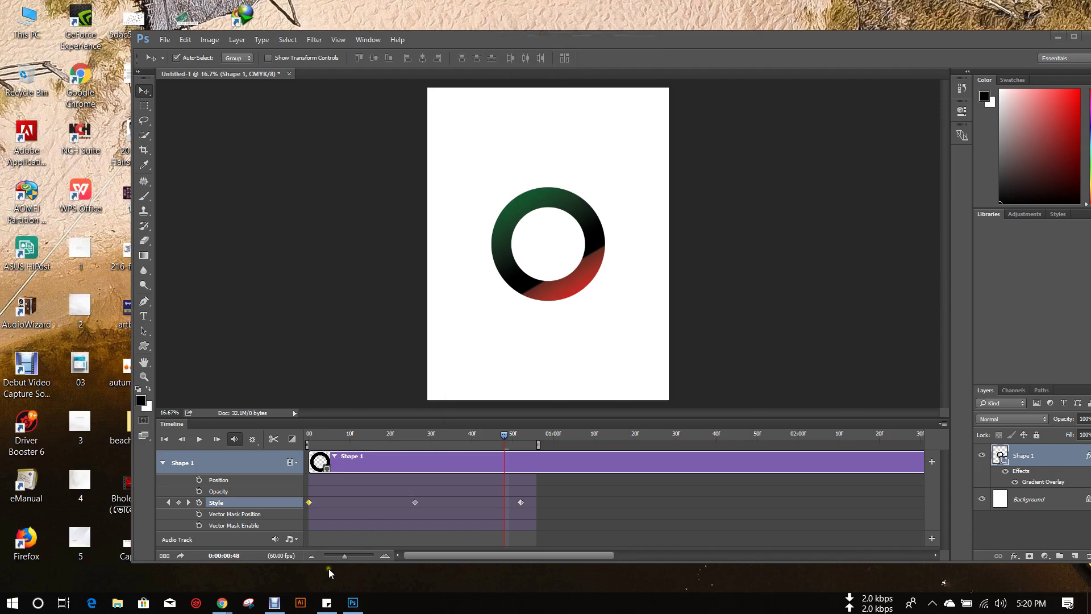
click(197, 439)
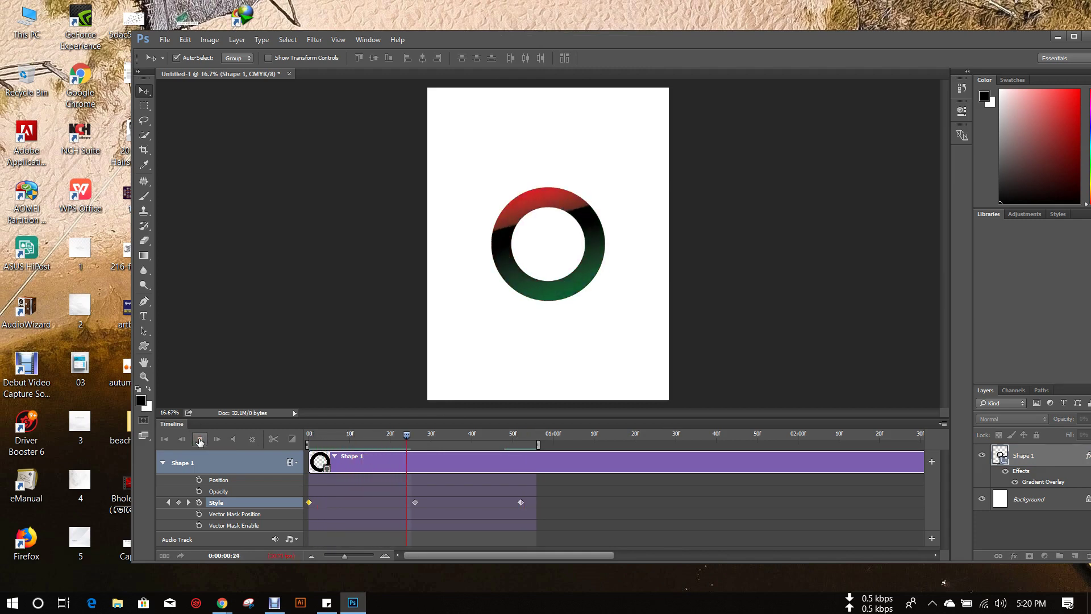
key(space)
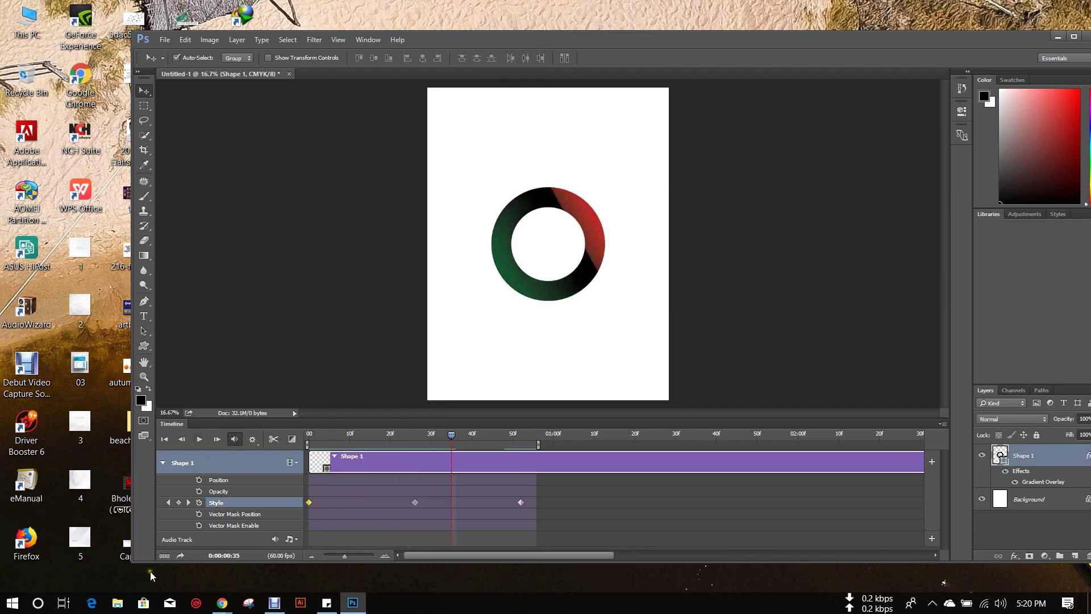
right_click(465, 5)
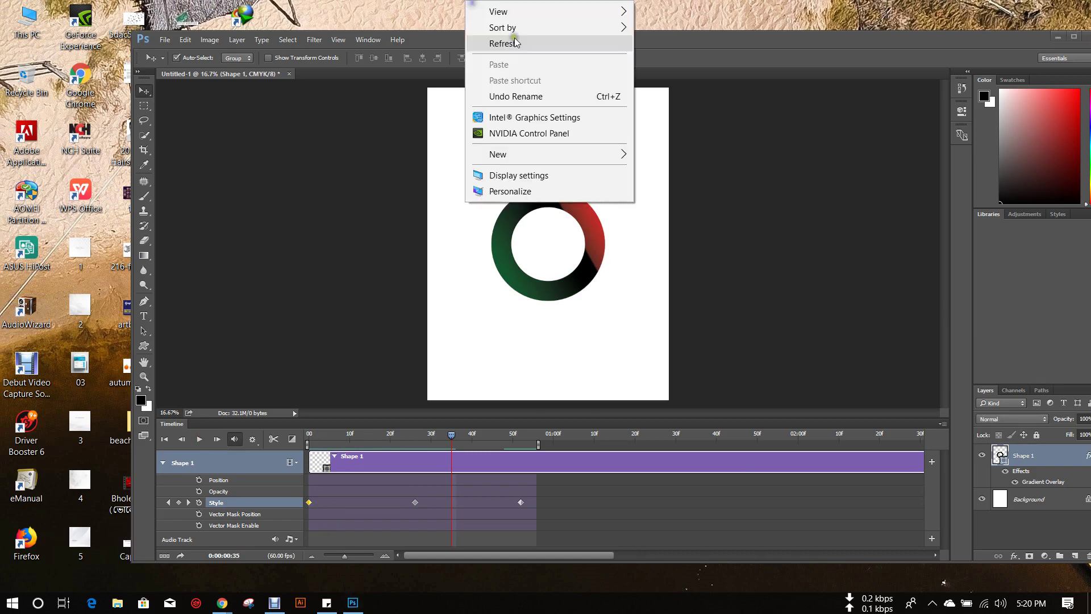
key(Escape)
right_click(434, 4)
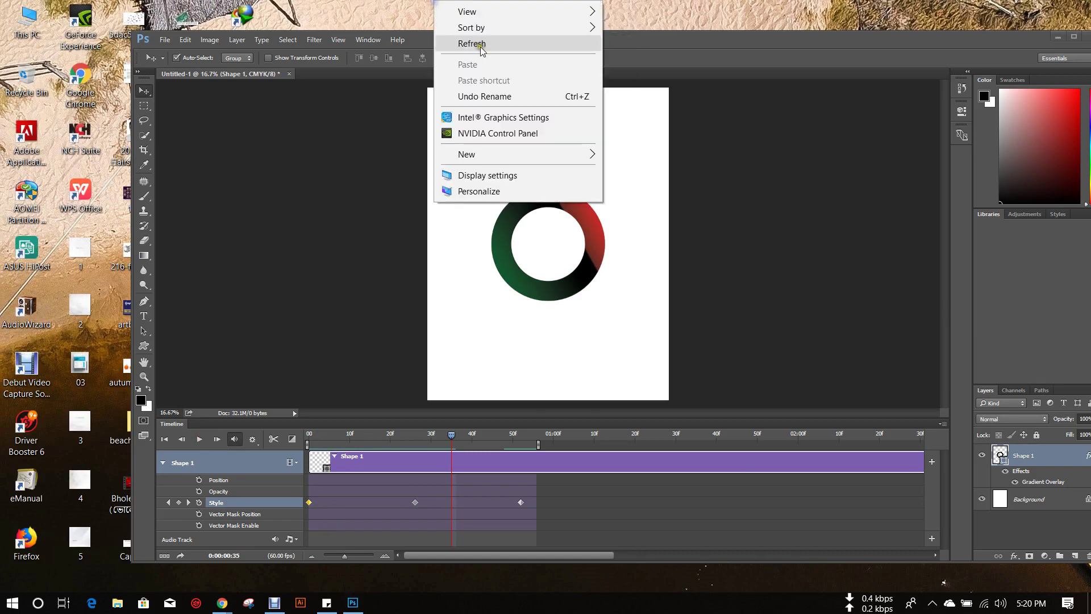
key(Escape)
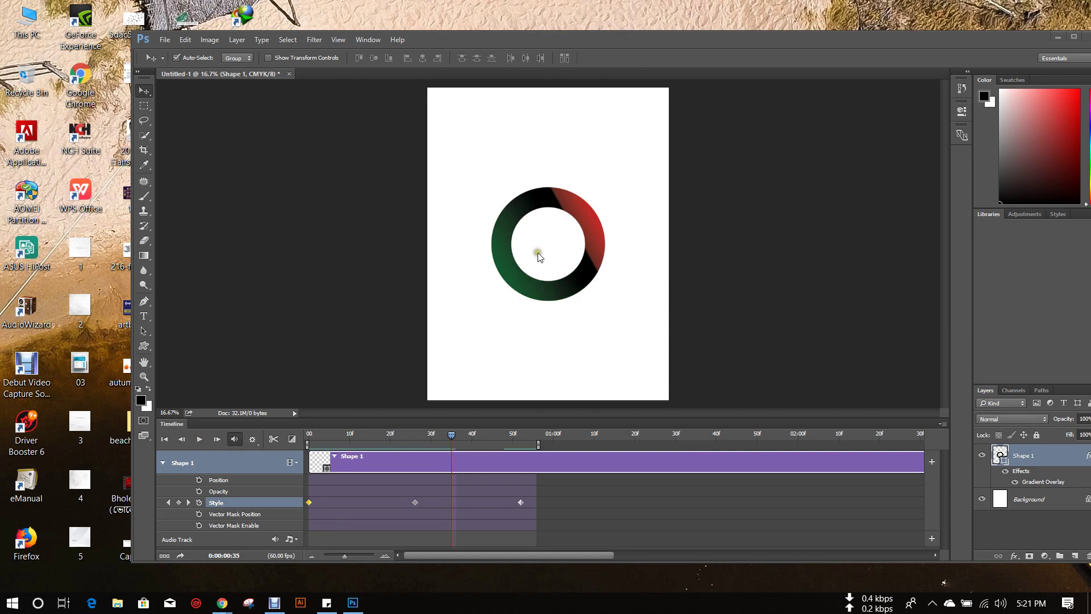
scroll(592, 236, up, 2)
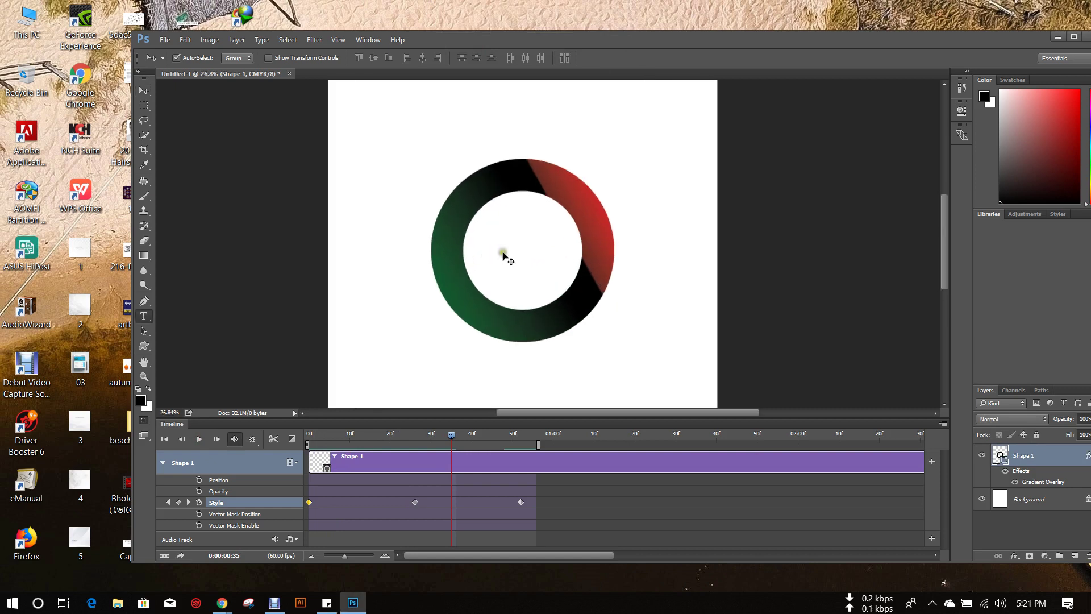
key(t)
click(499, 250)
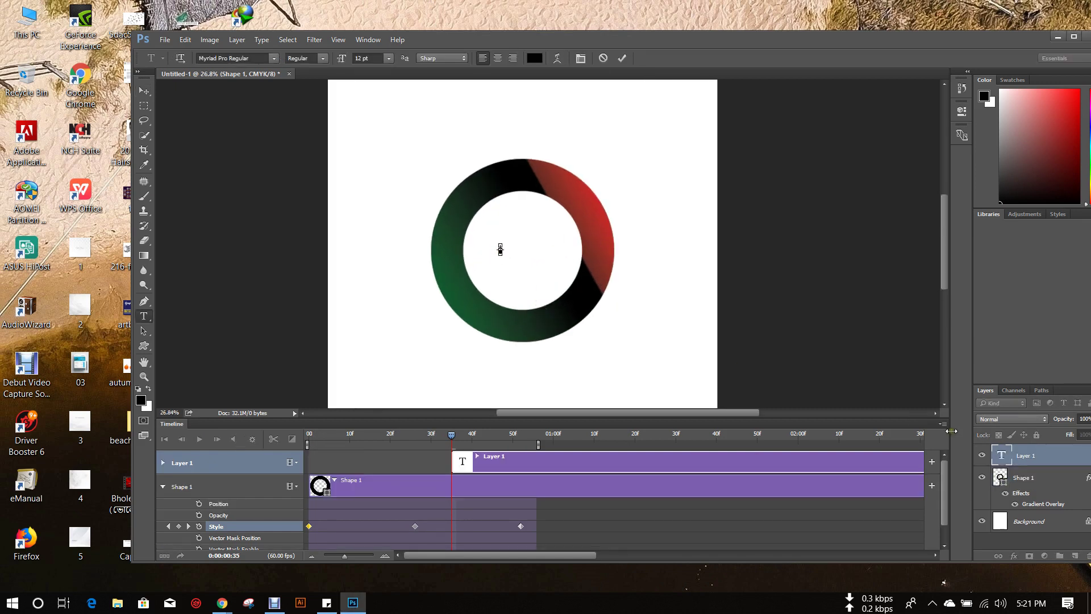
click(1048, 476)
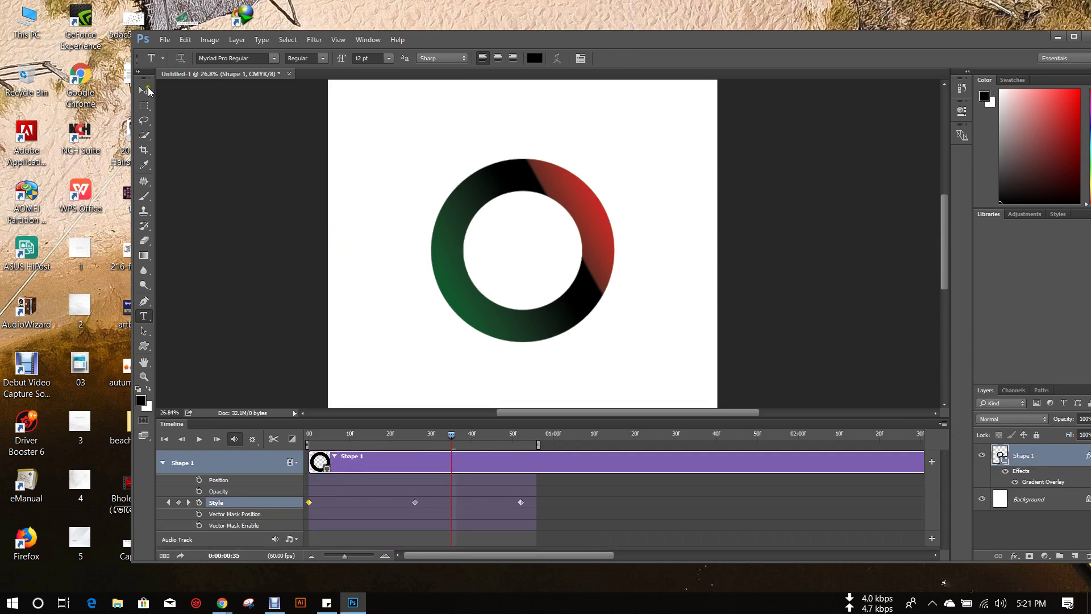
Add the two-line text "Order Now" at the ring's upper-left outer edge and enlarge it to about 43 pt.
click(400, 151)
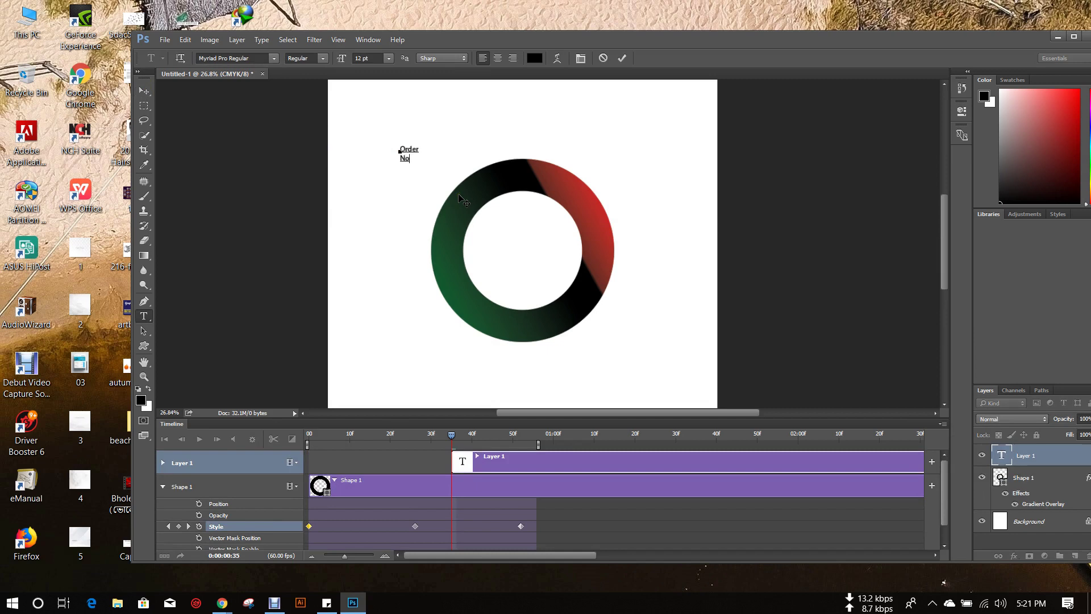
click(144, 91)
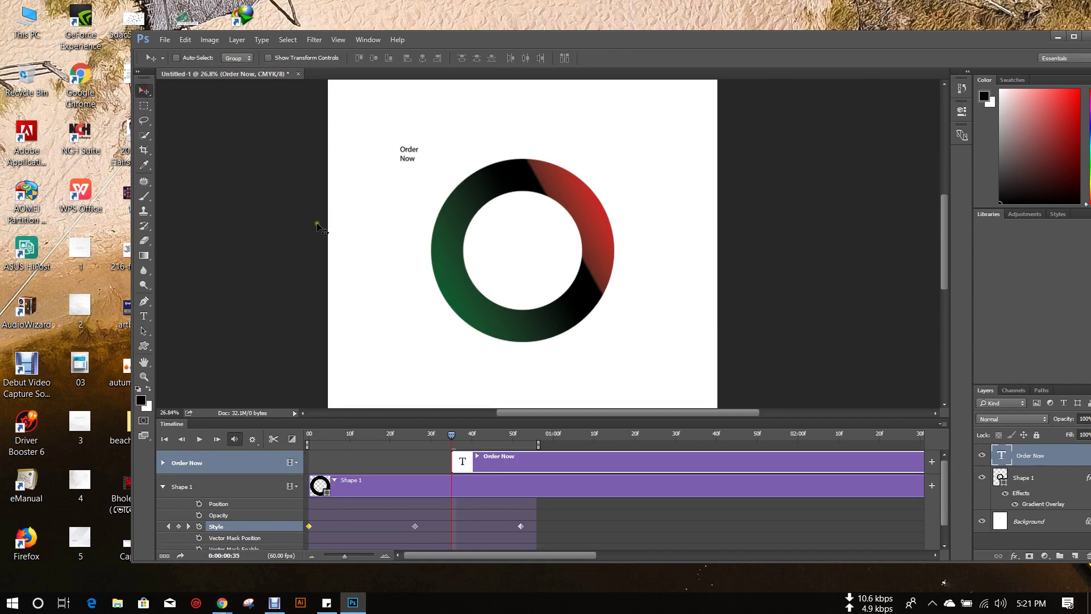
key(ctrl+t)
drag(426, 161, 471, 202)
key(Return)
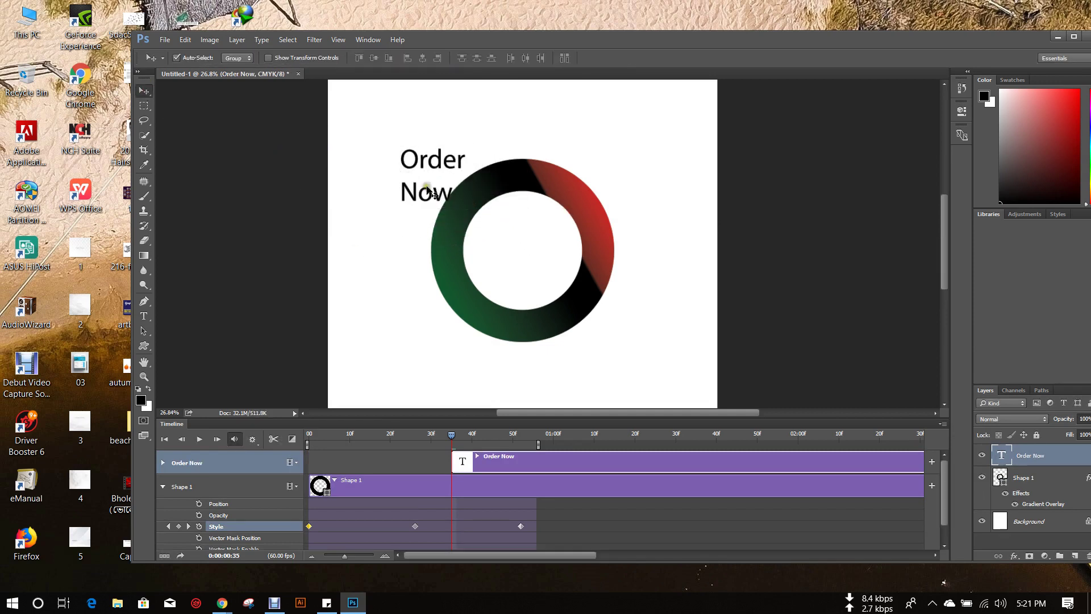
Set the Order Now text to Microsoft Tai Le Bold and center-align its lines.
double_click(1004, 455)
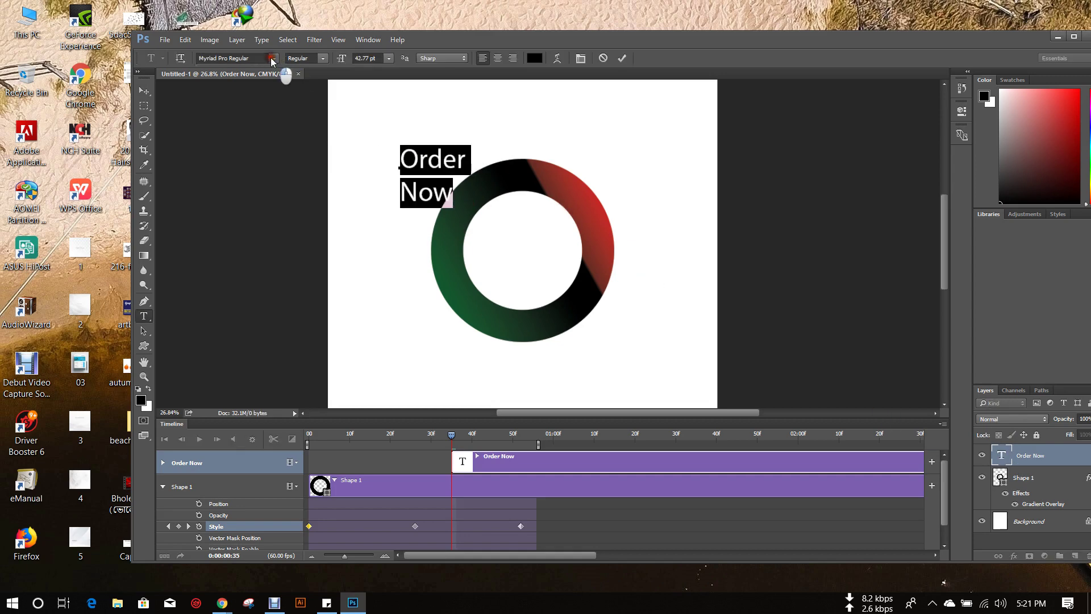
click(272, 59)
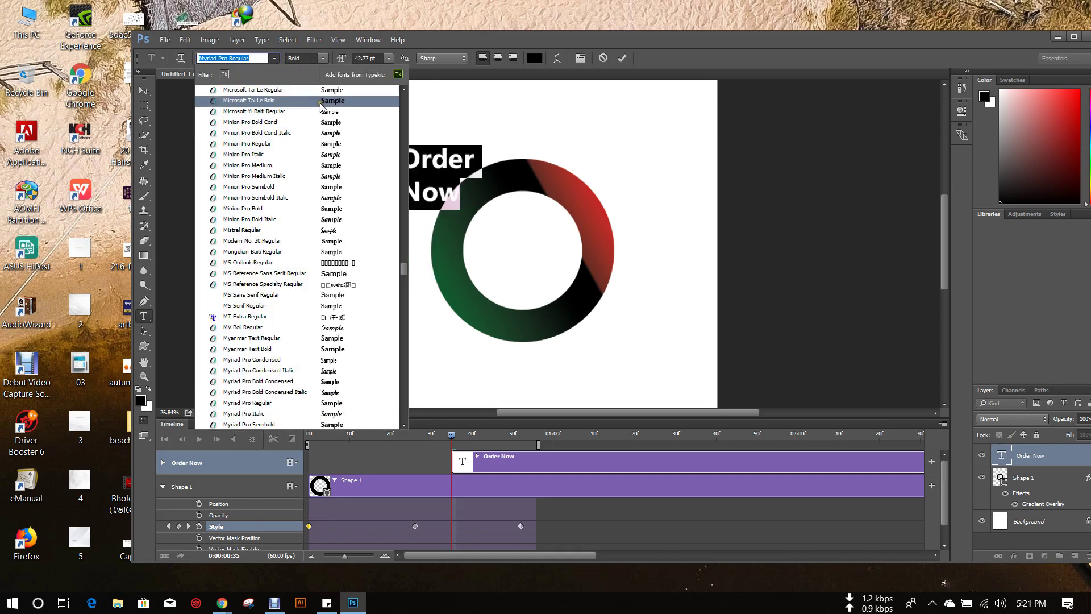
click(253, 101)
click(343, 106)
click(497, 58)
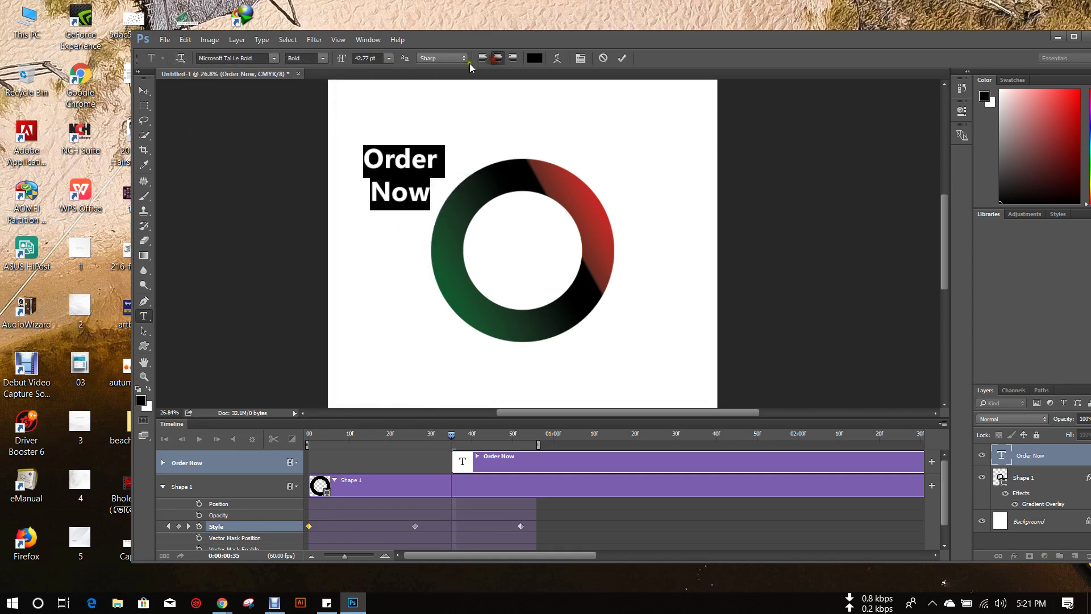
Move the Order Now text into the ring's center and rotate it about -23.6°.
click(144, 91)
key(ctrl+t)
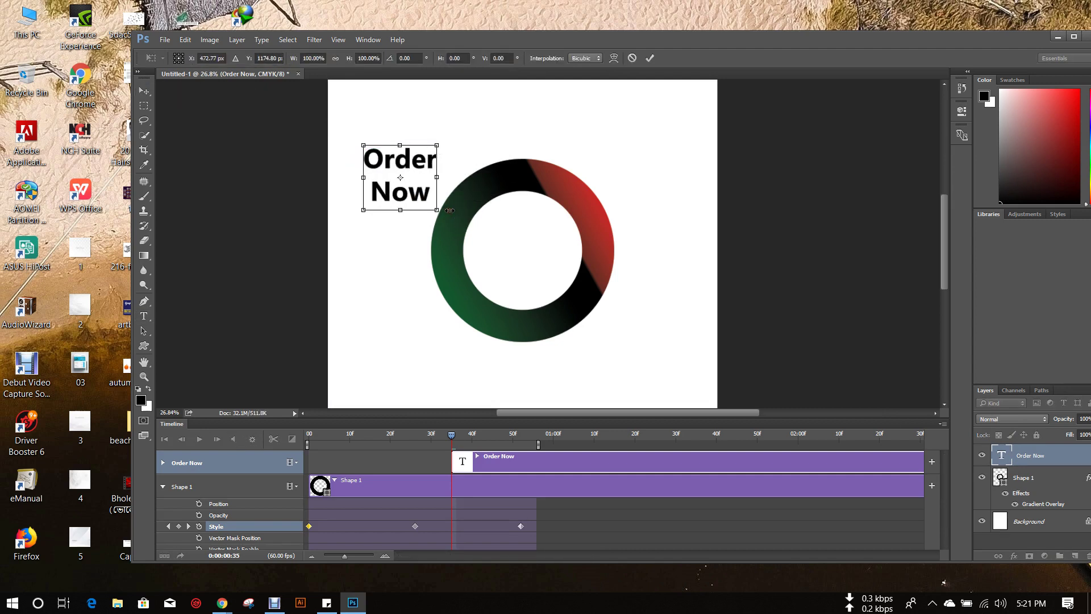
drag(447, 220, 549, 263)
key(Return)
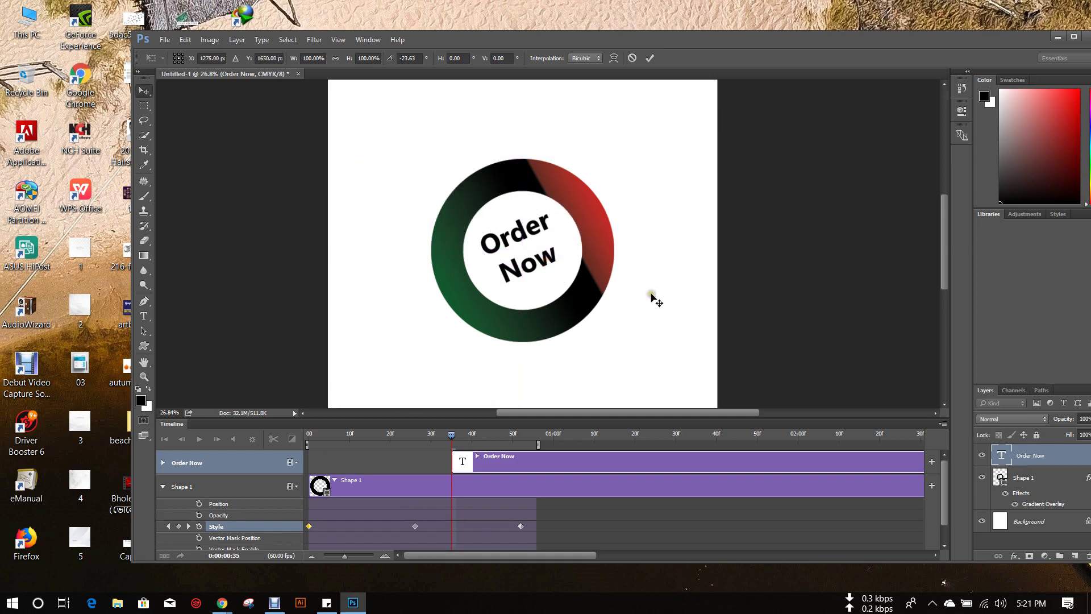
Shift the Order Now clip to start near frame 8 and play the animation to check the text's timing.
click(196, 440)
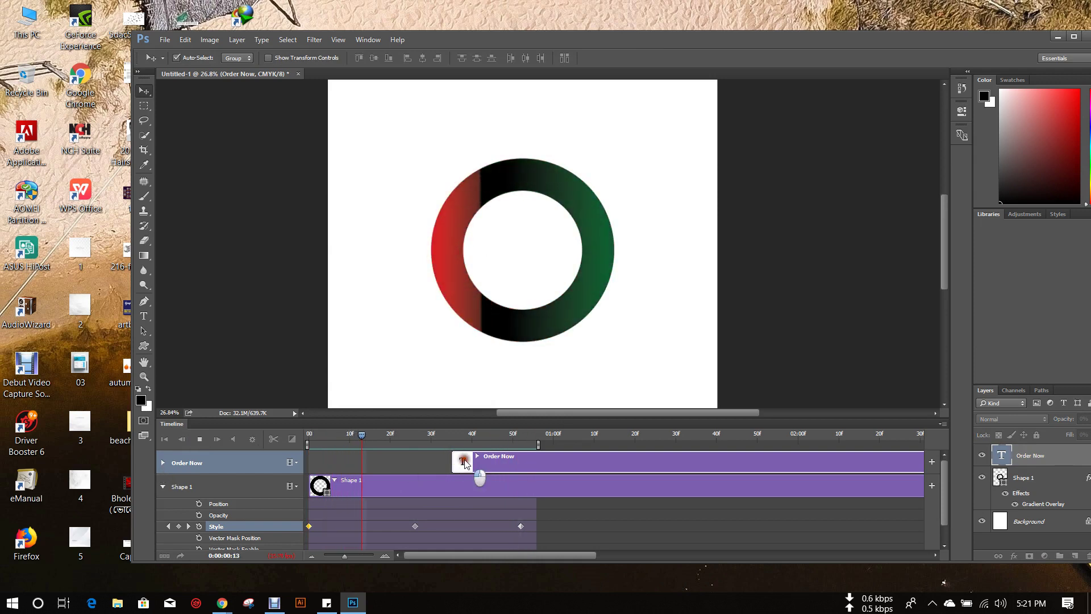
drag(425, 467, 395, 475)
click(199, 441)
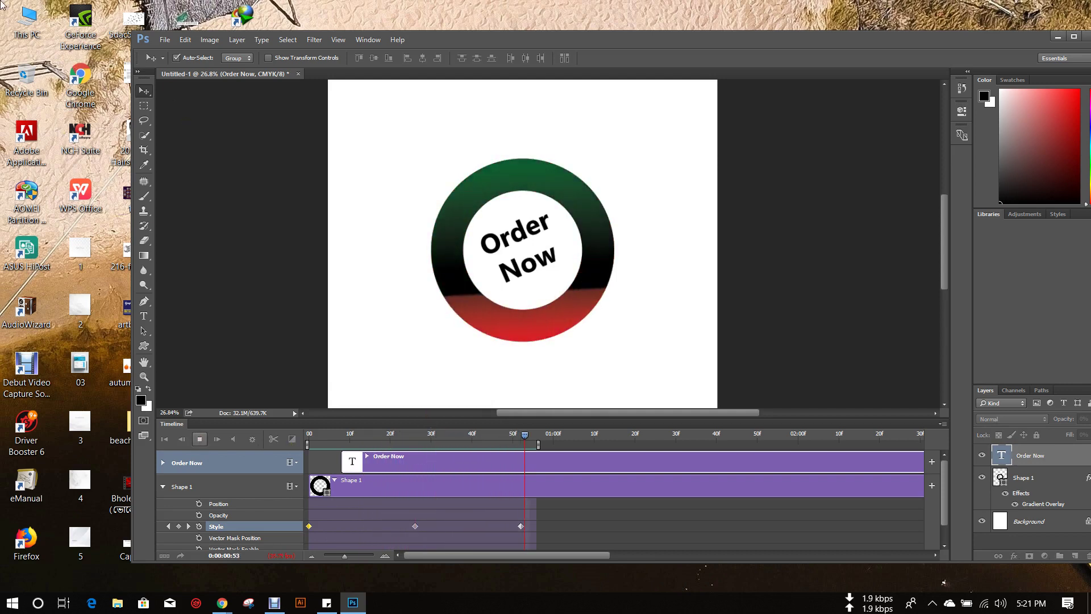
Stop playback and delete the Order Now text layer and the ring shape layer.
click(1021, 460)
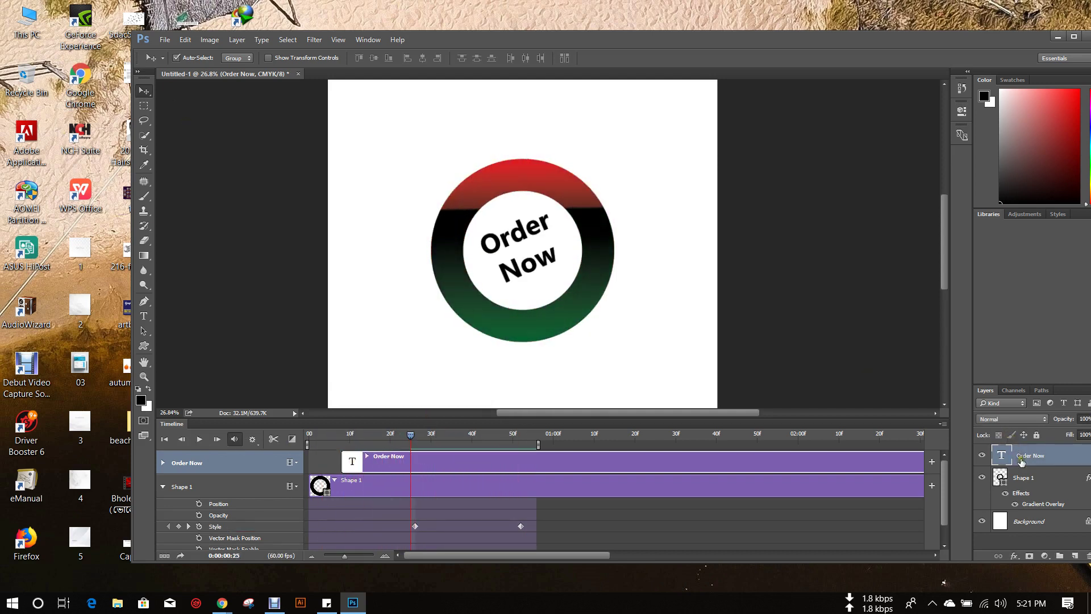
key(Delete)
key(Delete)
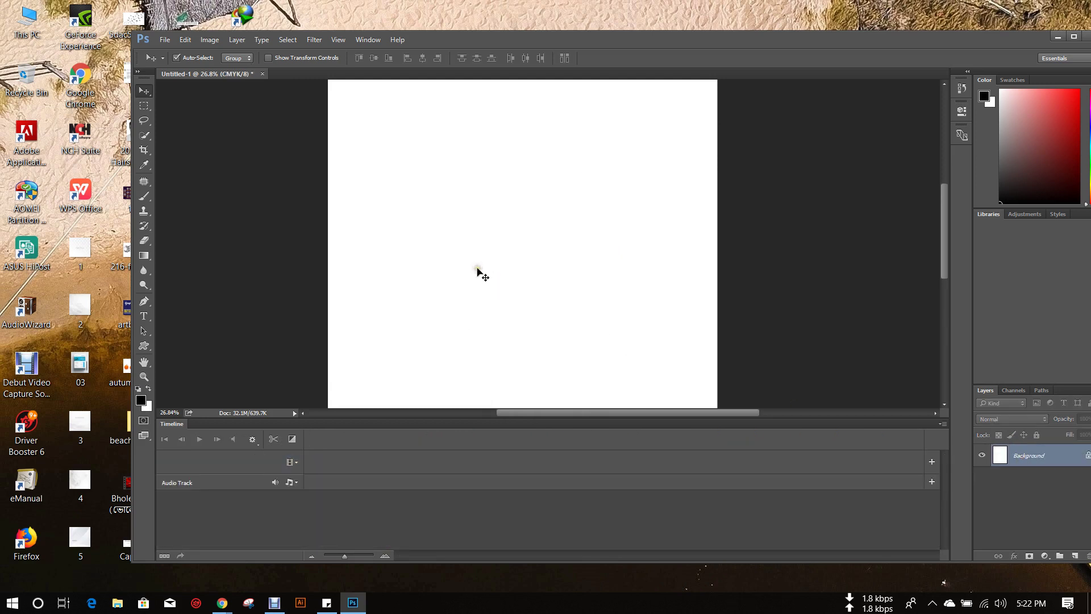
Add the text "CodersTrust", scale it to about 569%, and center it horizontally on the page.
key(t)
click(409, 216)
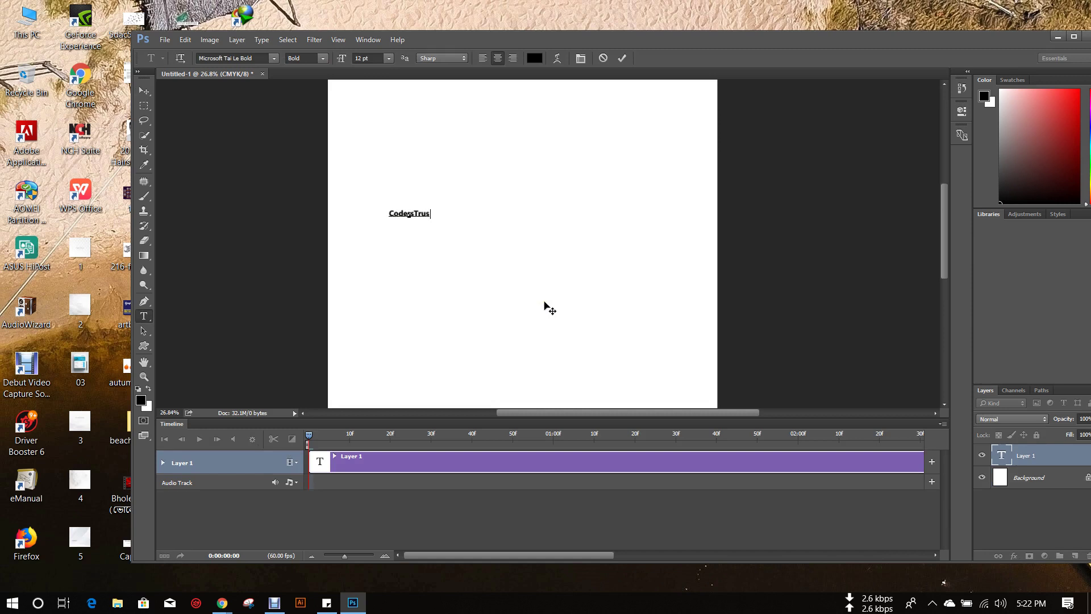
click(144, 91)
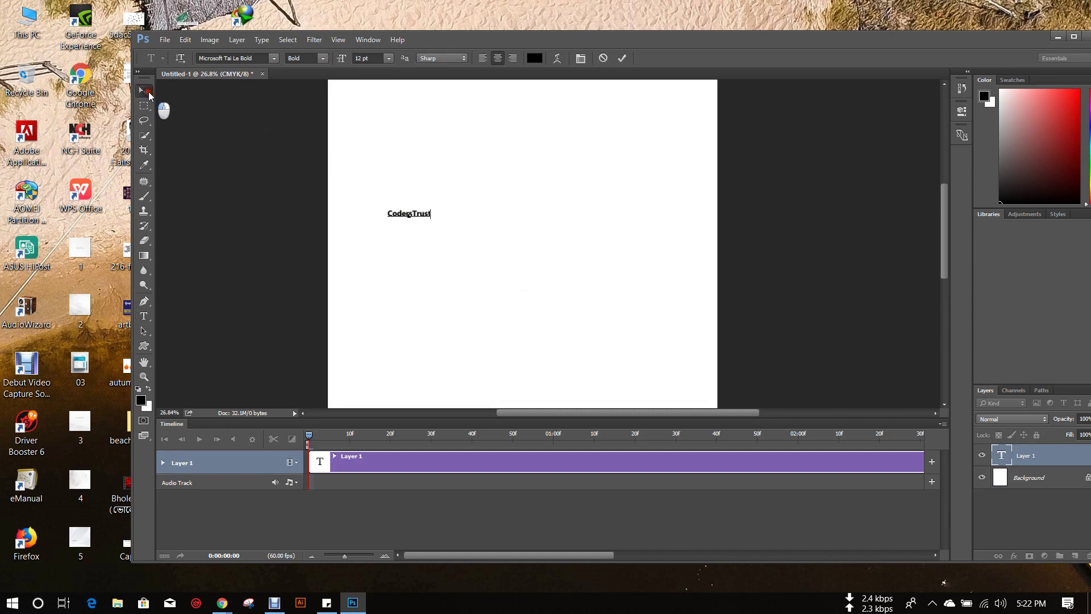
key(ctrl+t)
drag(440, 222, 625, 310)
drag(587, 241, 595, 245)
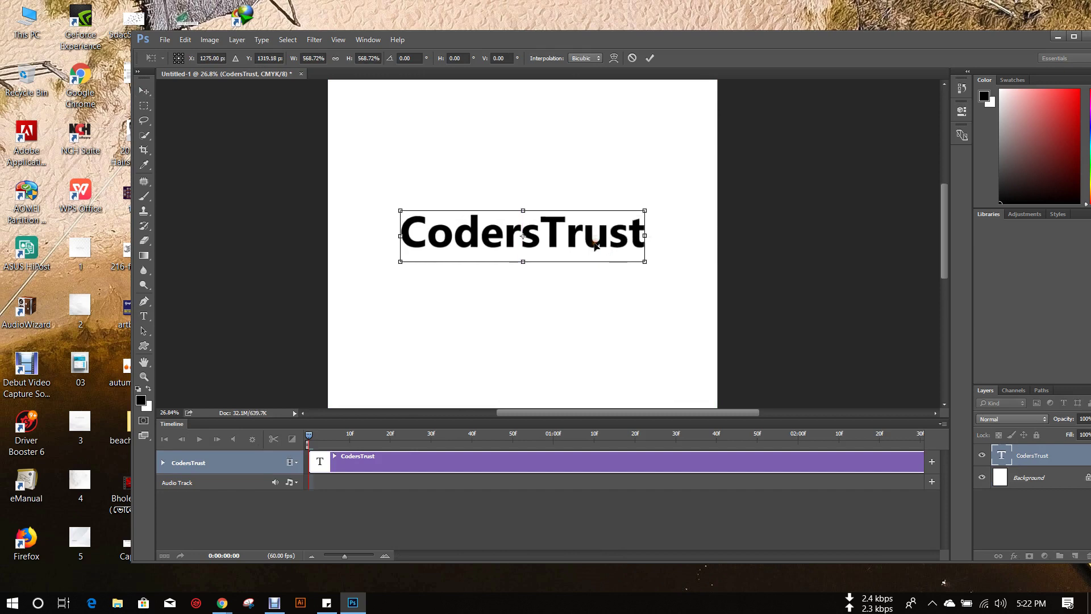
key(Return)
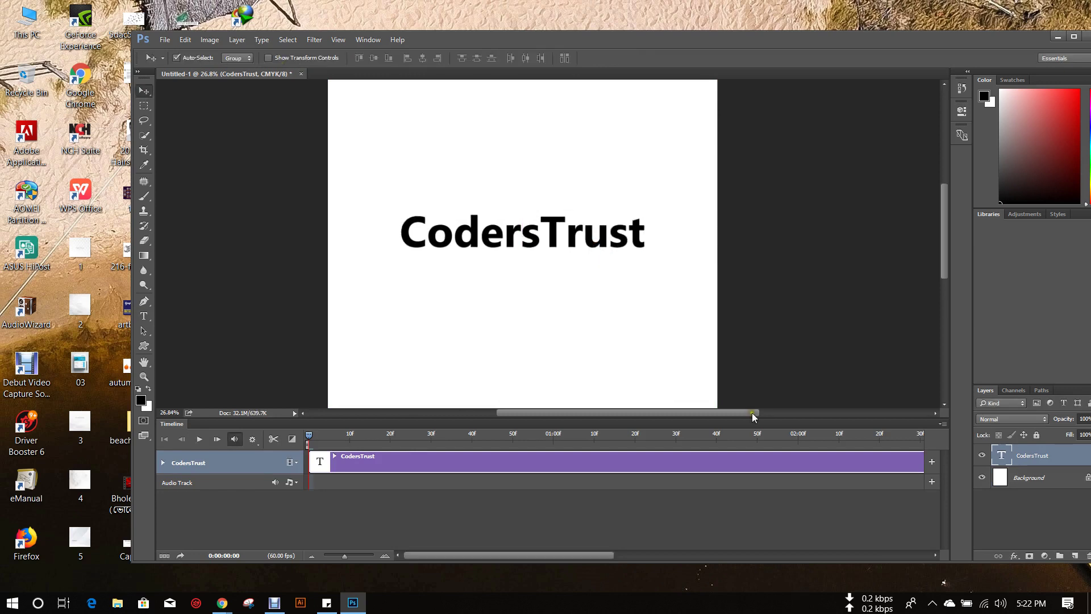
Add a Style keyframe at the start of the CodersTrust clip and open the text layer's Color Overlay settings.
click(163, 462)
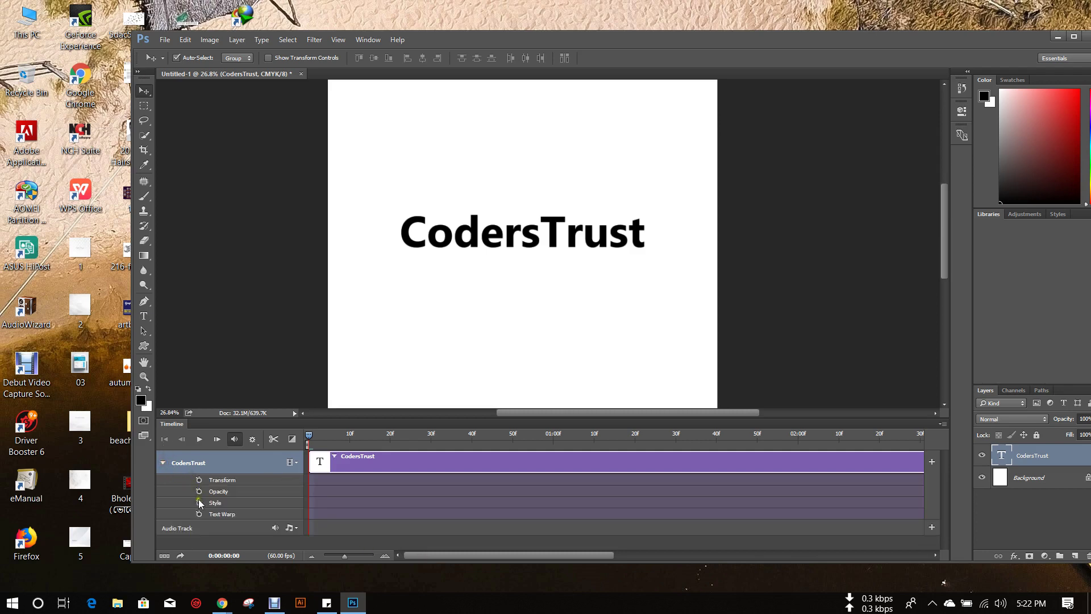
click(199, 503)
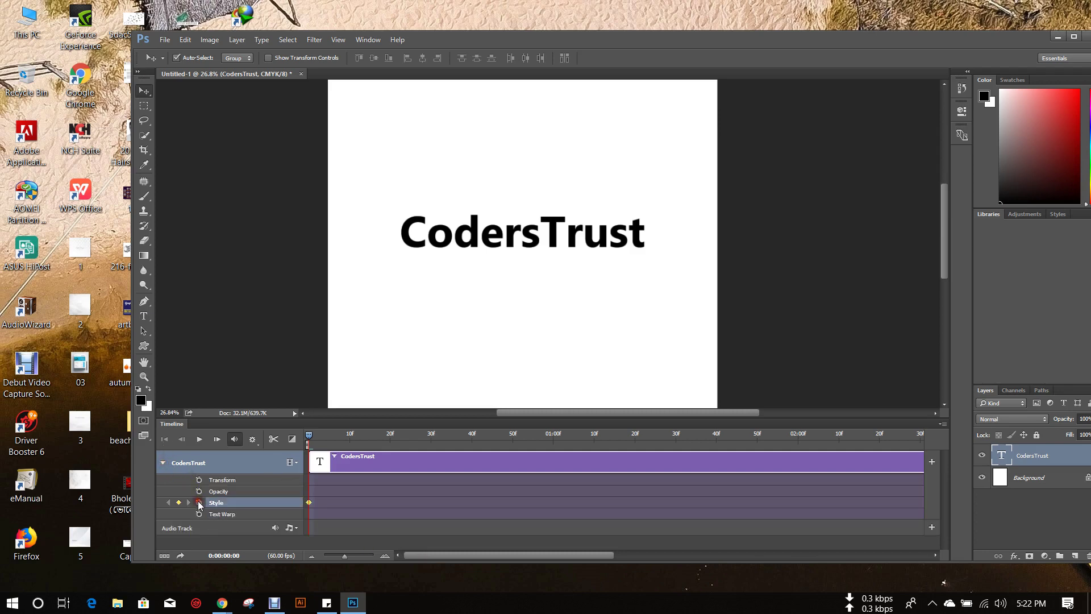
right_click(1021, 459)
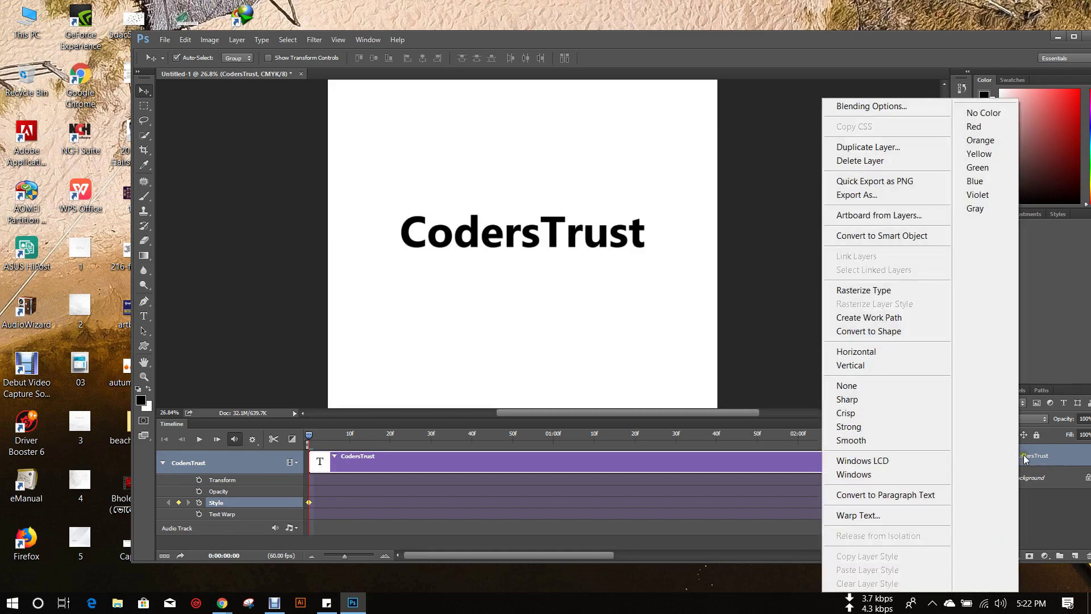
click(1026, 460)
click(1014, 556)
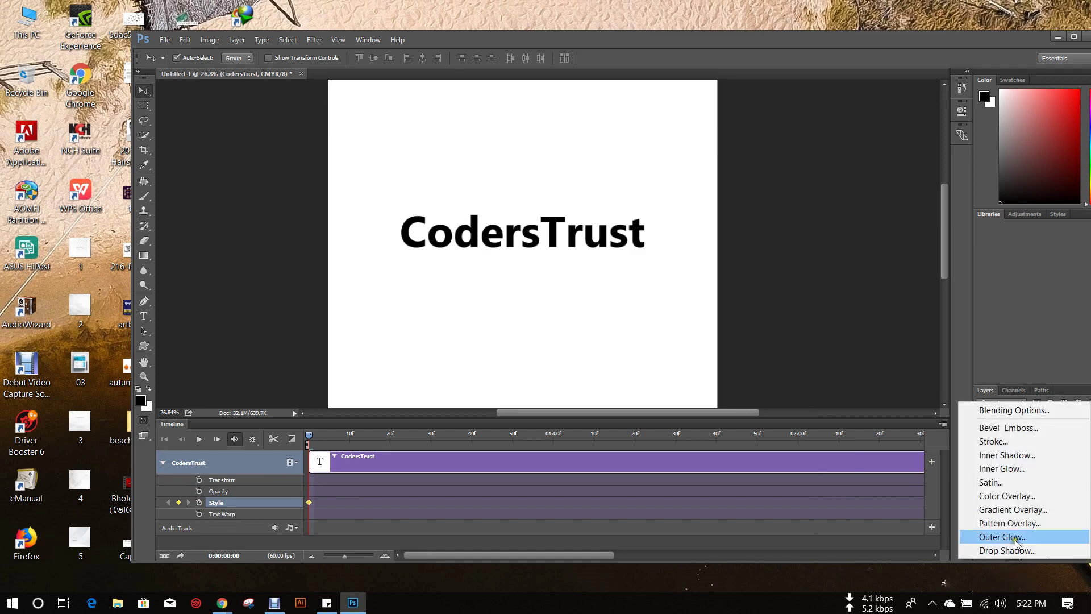
click(1015, 499)
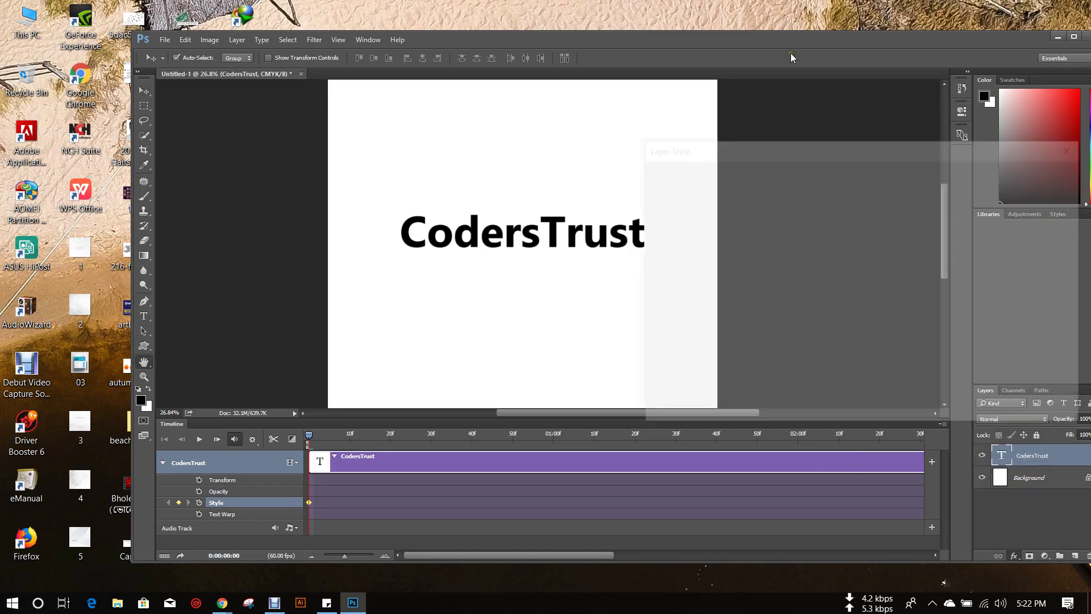
Set the CodersTrust text layer's Color Overlay to red (#f80029) at the start of the timeline.
click(915, 186)
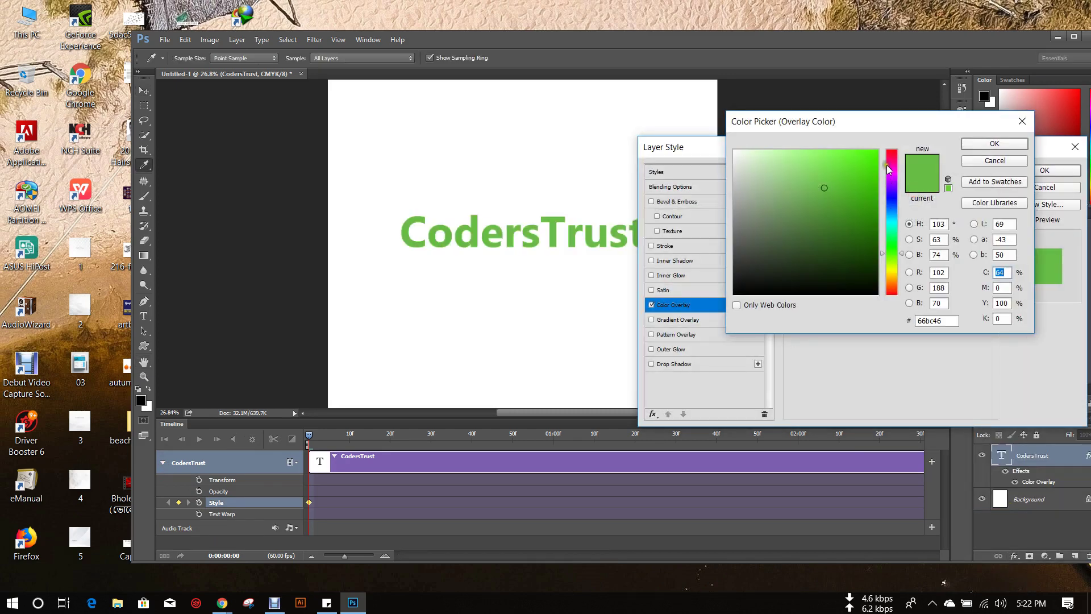
mouse_move(889, 169)
mouse_down()
mouse_move(896, 153)
mouse_move(880, 154)
mouse_up()
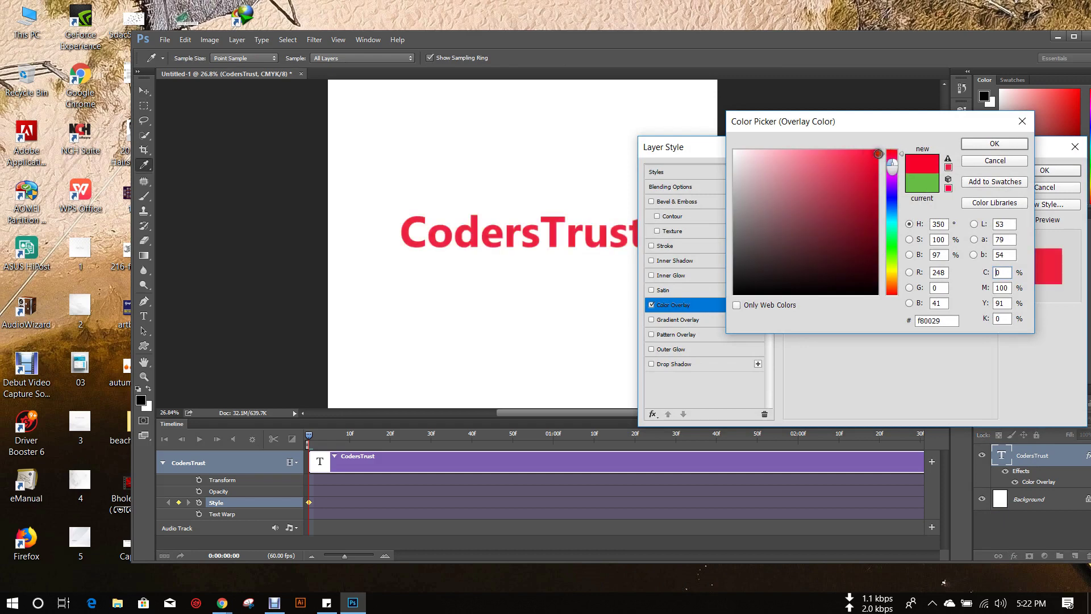
click(974, 145)
click(1045, 170)
At frame 9 of the timeline, change the CodersTrust layer's Color Overlay to blue (#1b57ed).
drag(311, 436, 366, 452)
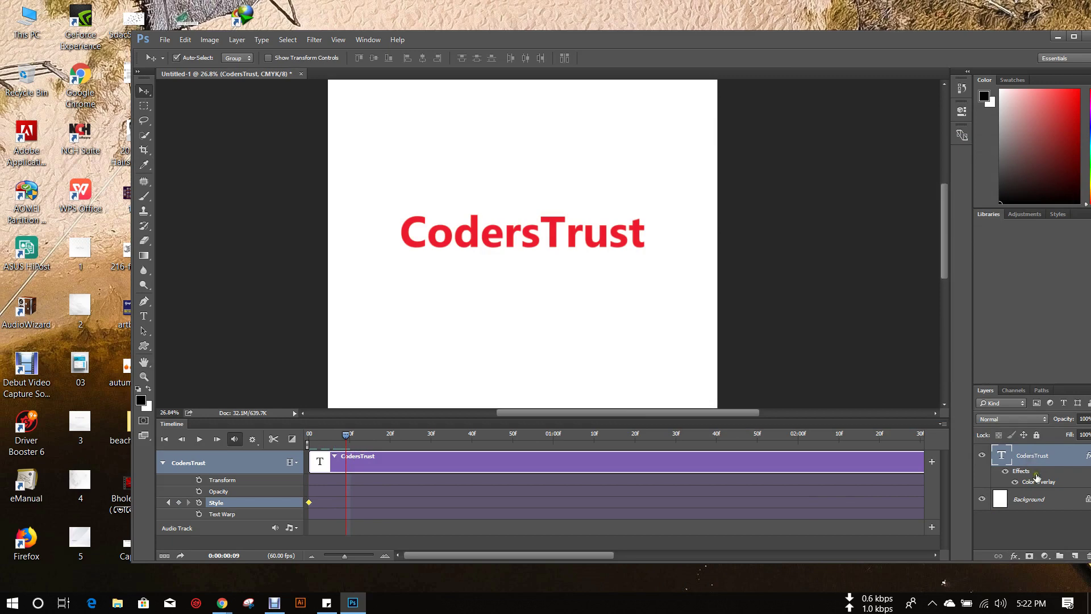
click(1014, 556)
click(1016, 493)
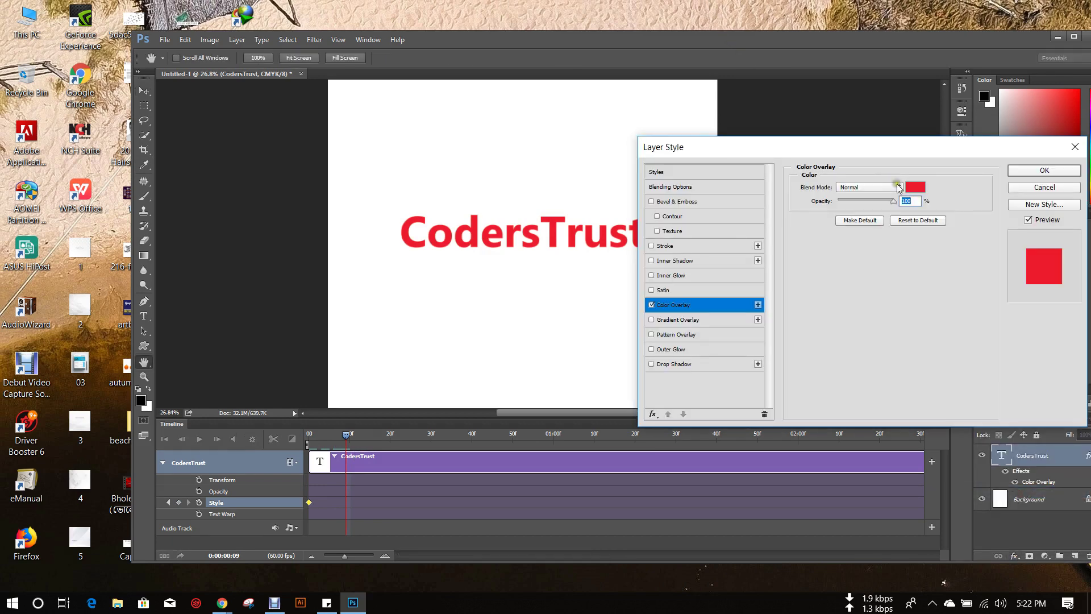
click(910, 188)
drag(891, 212, 886, 194)
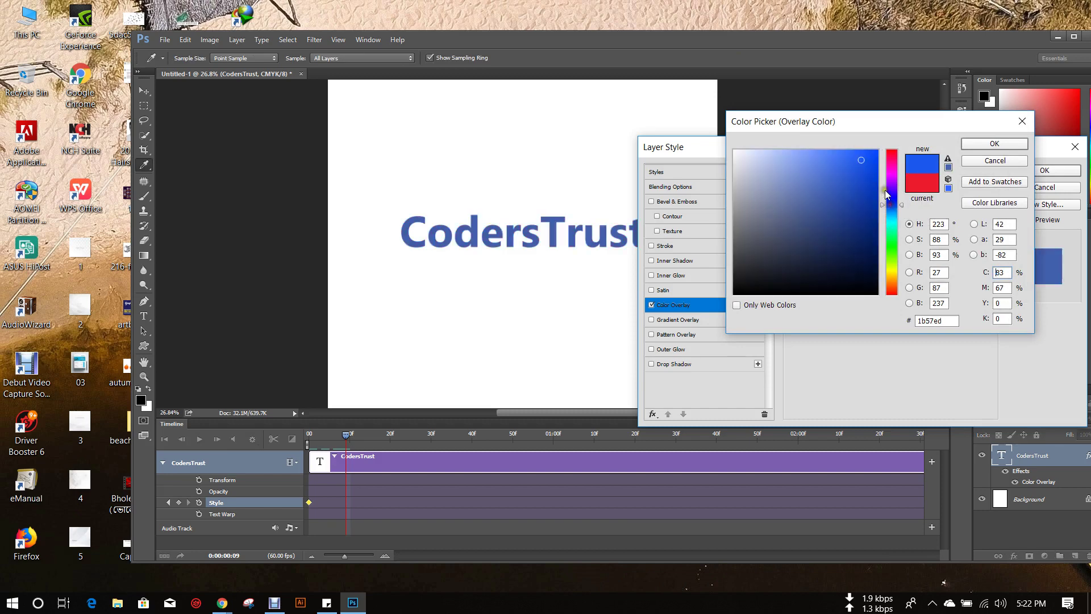
click(994, 143)
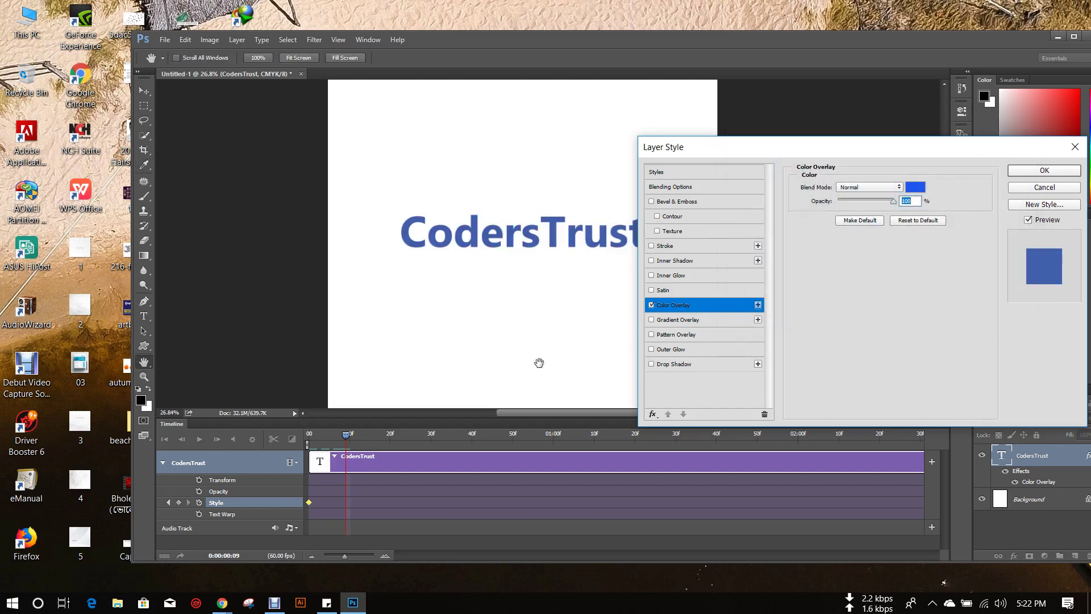
click(1052, 170)
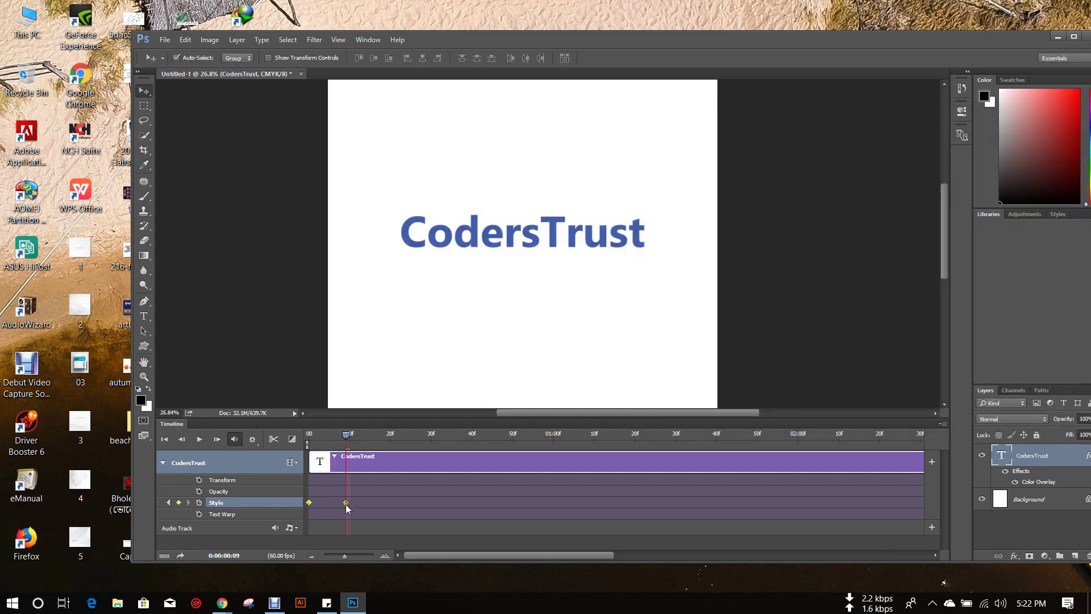
At frame 17 of the timeline, pick a dark green for the CodersTrust layer's Color Overlay.
drag(365, 437, 377, 436)
click(1014, 557)
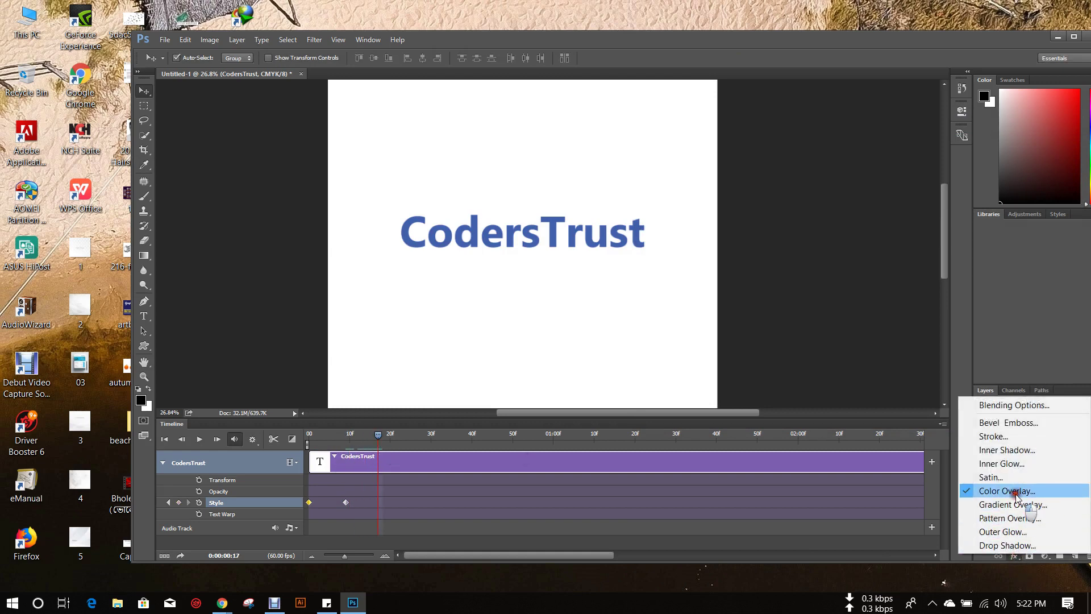
key(Escape)
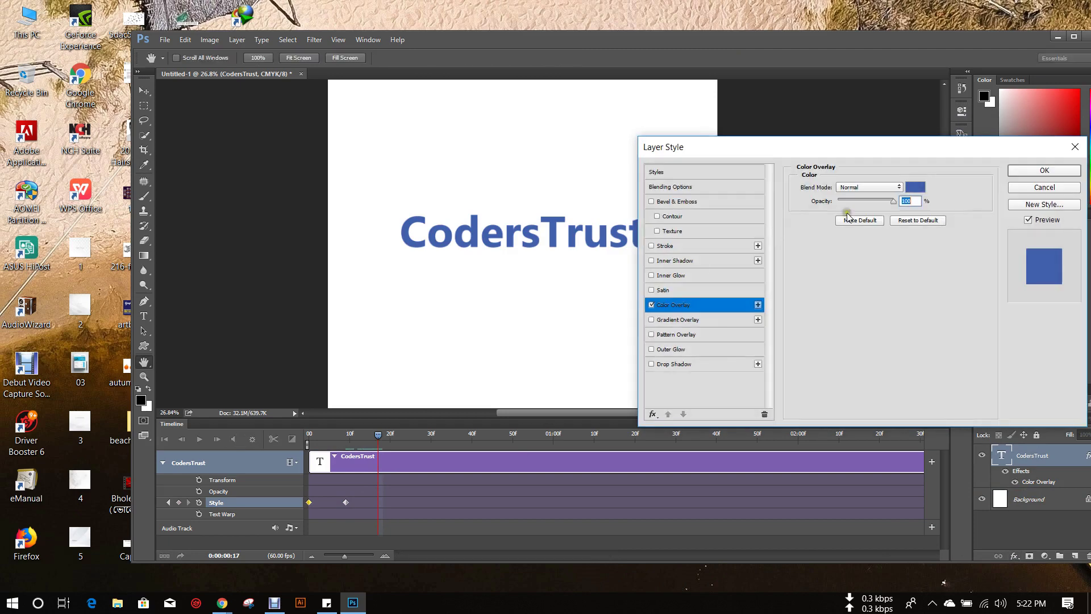
click(912, 185)
click(891, 253)
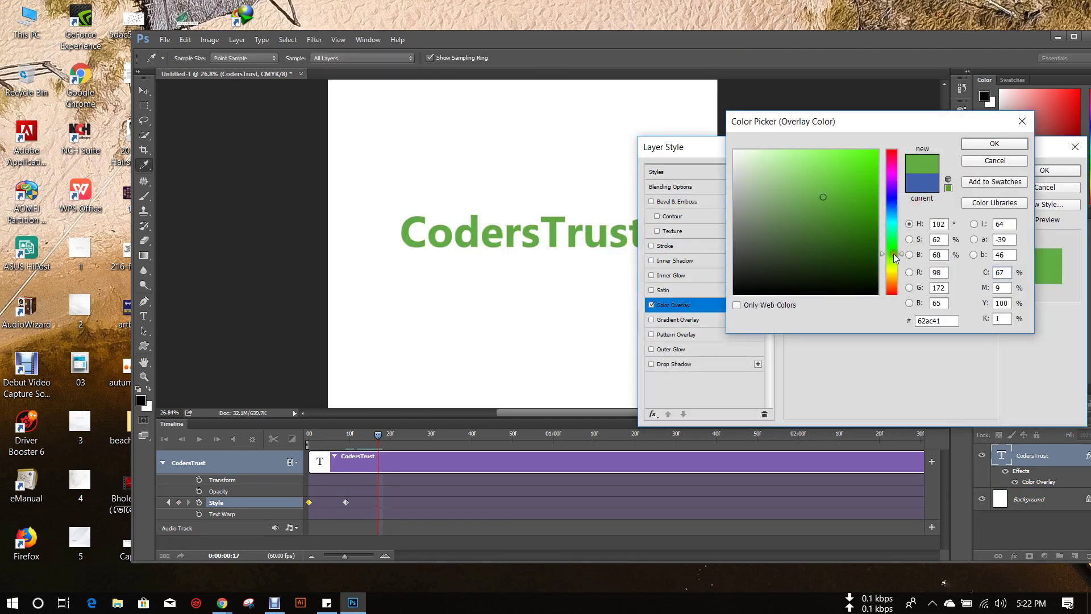
drag(861, 159, 874, 208)
click(974, 143)
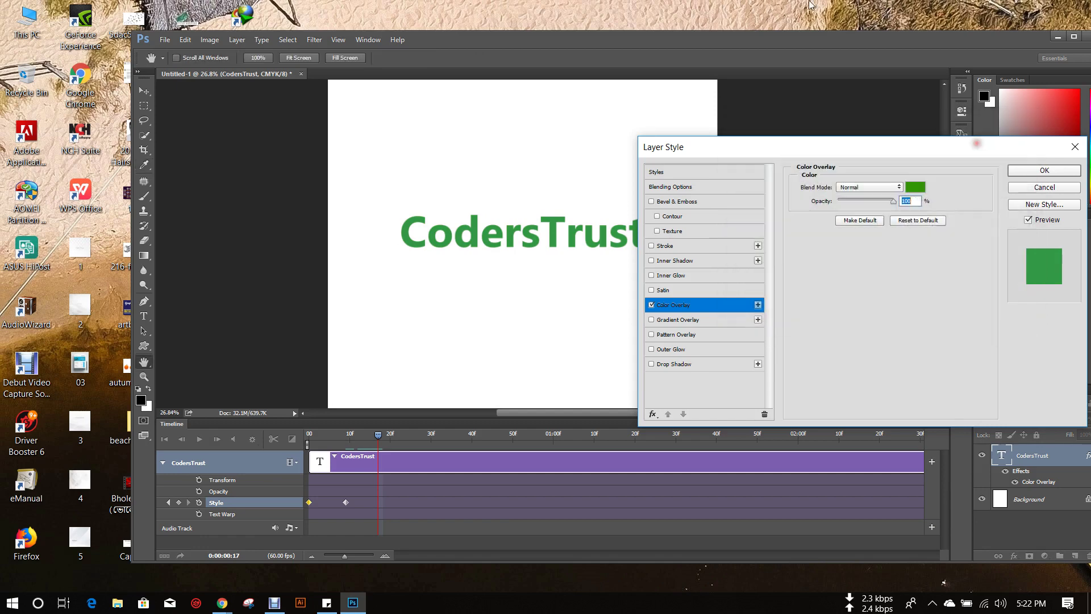
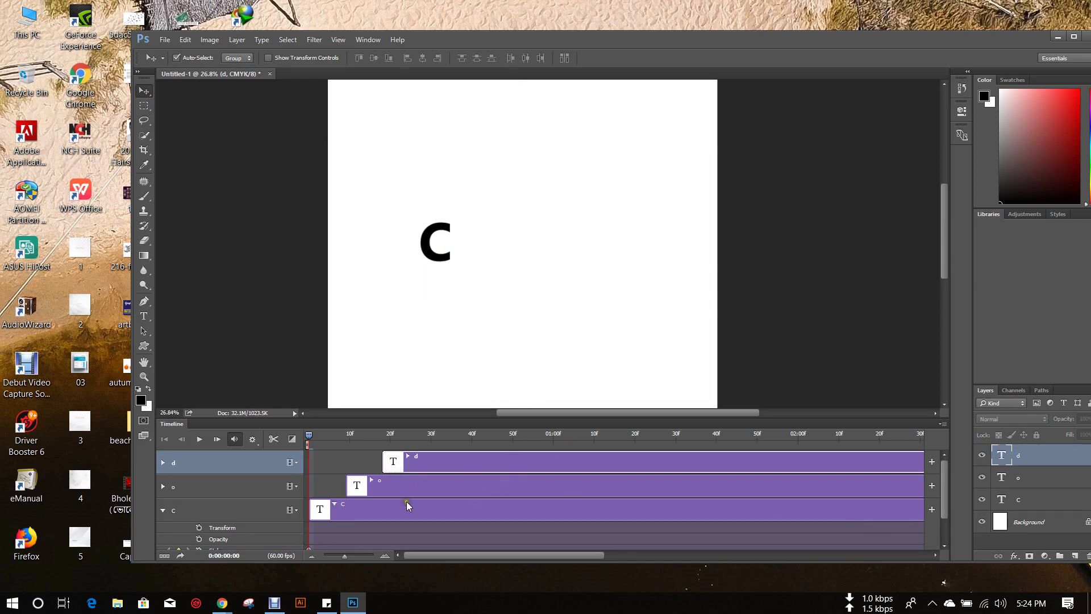
Shorten the timeline's work area to end at about frame 31 and play the letter animation.
mouse_move(316, 444)
mouse_down()
mouse_move(399, 447)
mouse_move(309, 445)
mouse_up()
drag(592, 556, 847, 555)
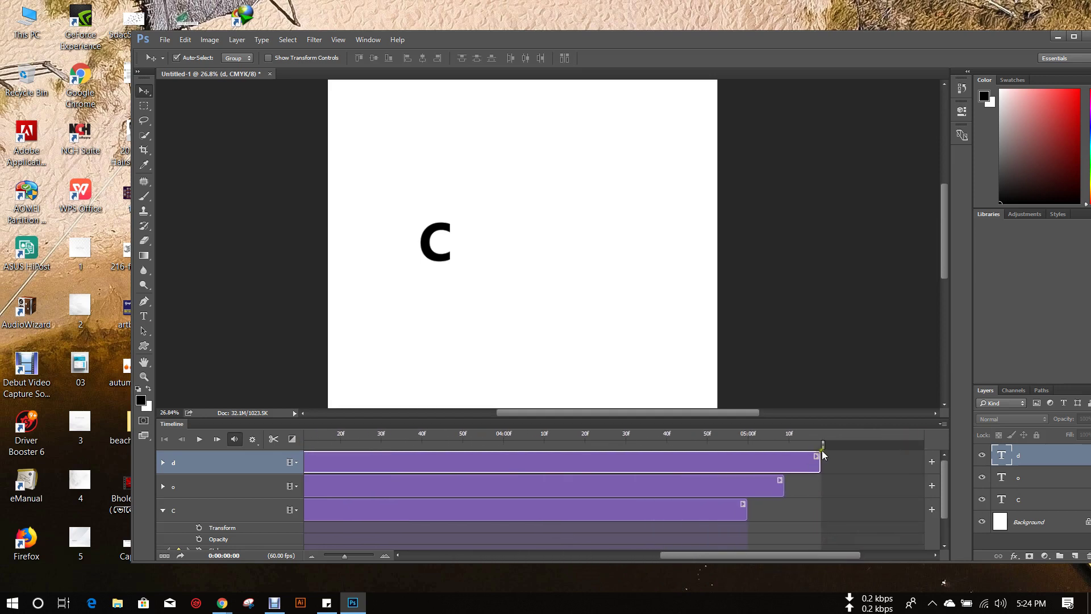
drag(824, 443, 363, 445)
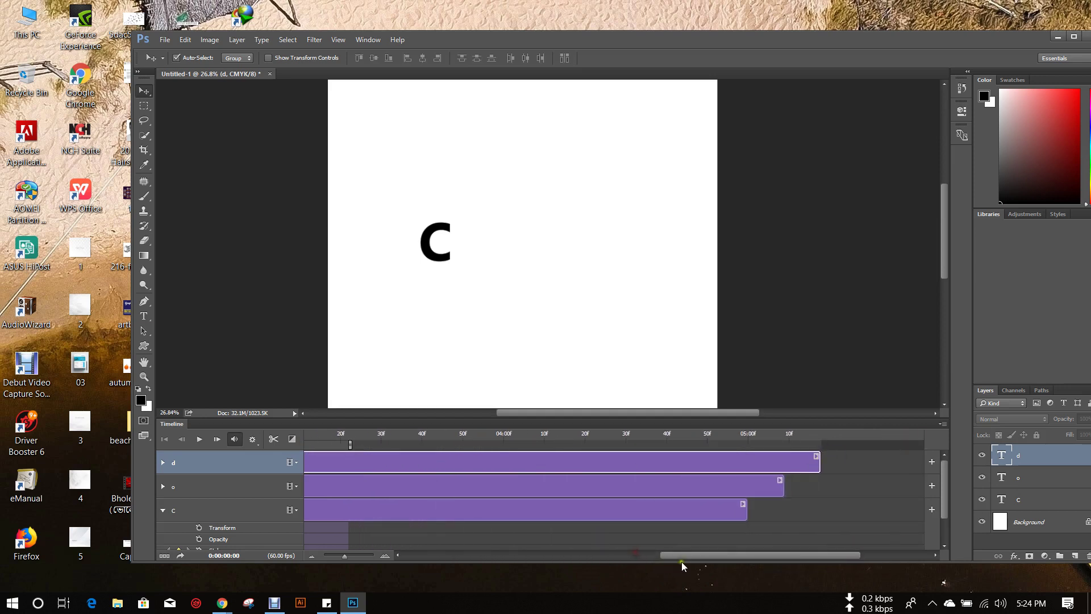
drag(680, 555, 499, 555)
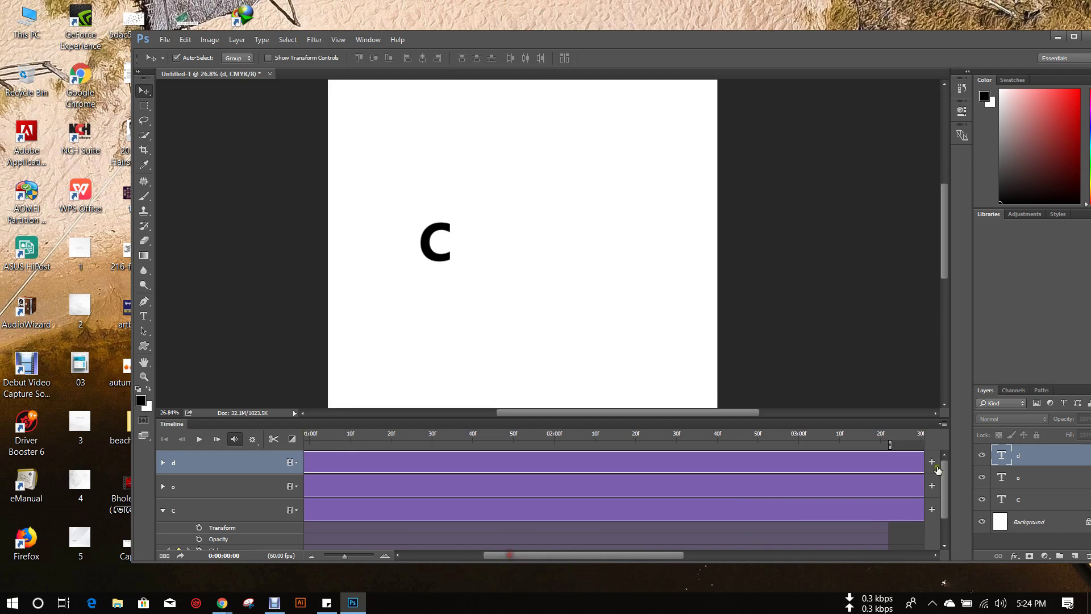
drag(890, 444, 414, 446)
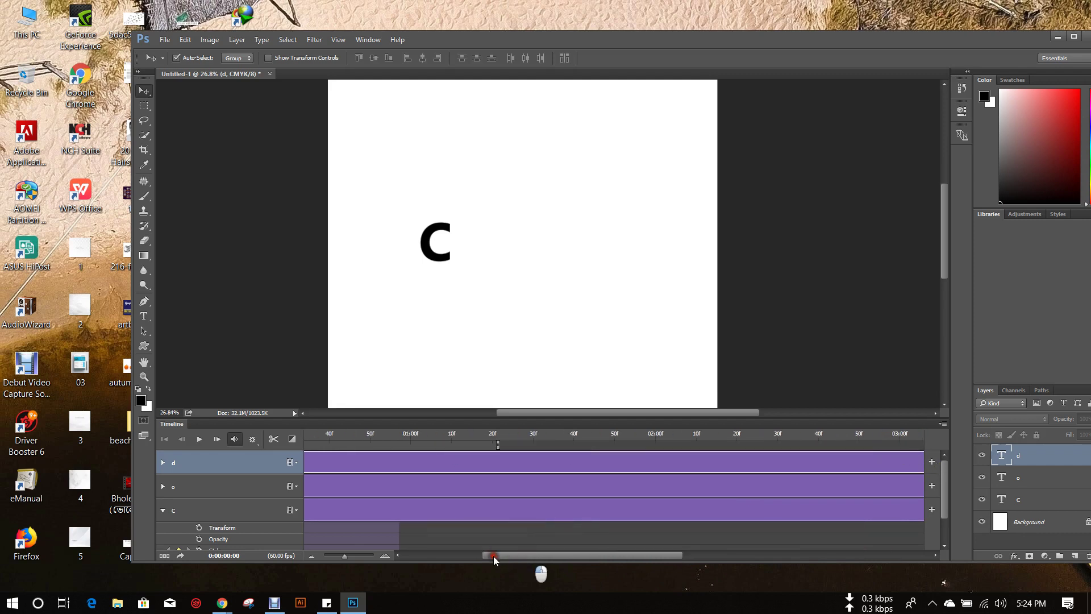
drag(493, 556, 418, 554)
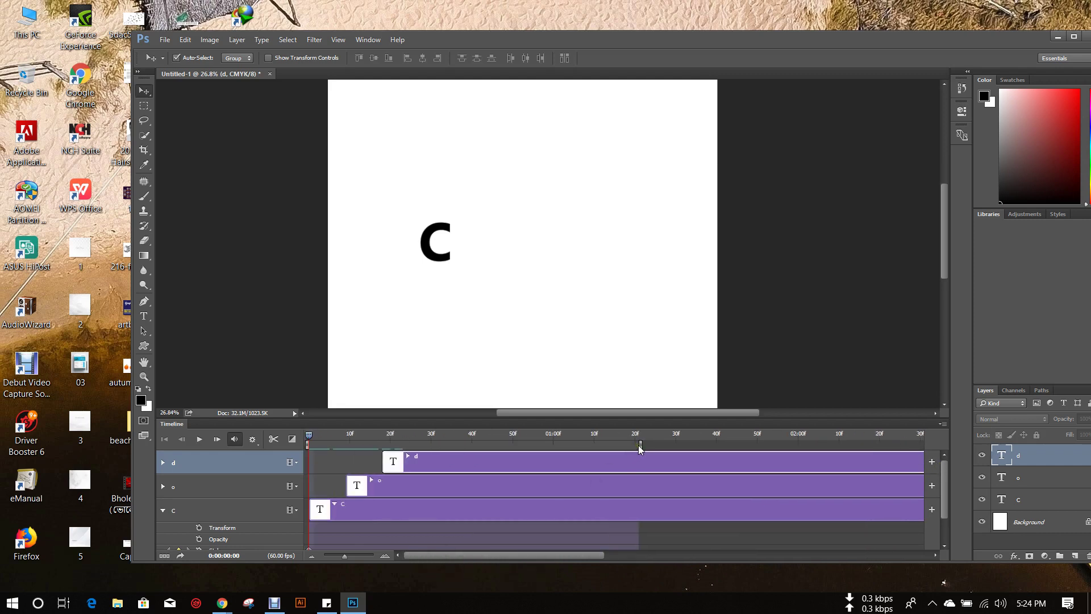
drag(639, 449, 436, 447)
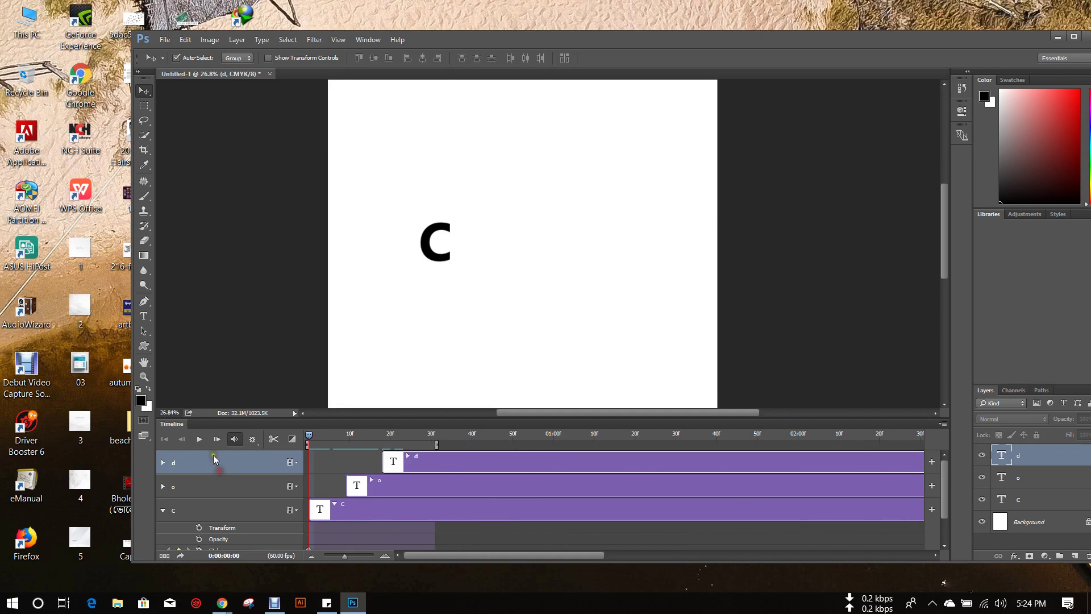
click(199, 440)
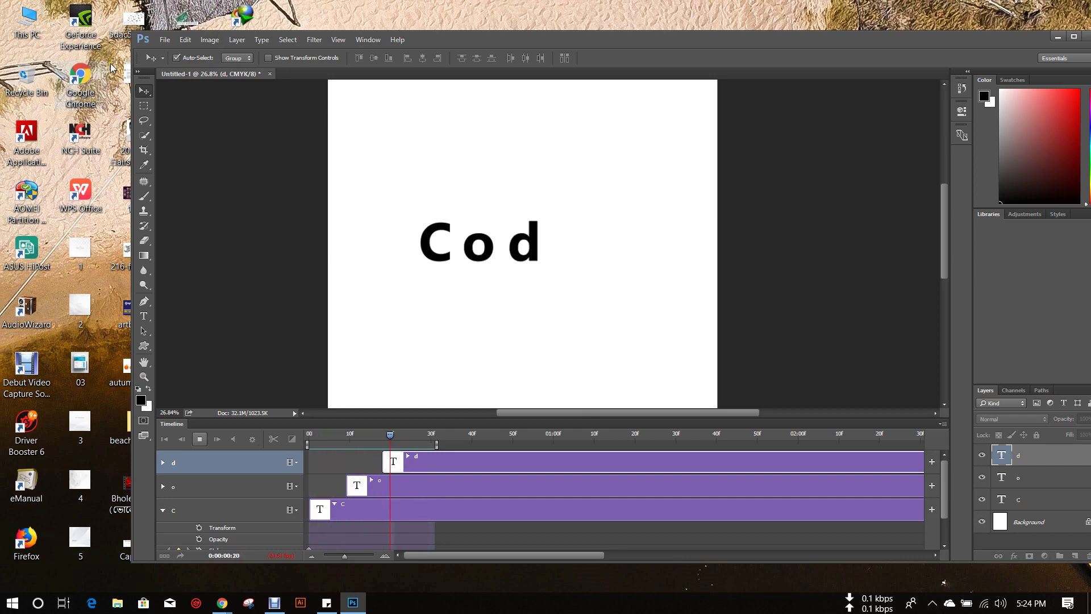
Shift the C, o and d clips to start at about frames 9, 17 and 27, and extend the work area to about frame 38.
drag(320, 510, 328, 513)
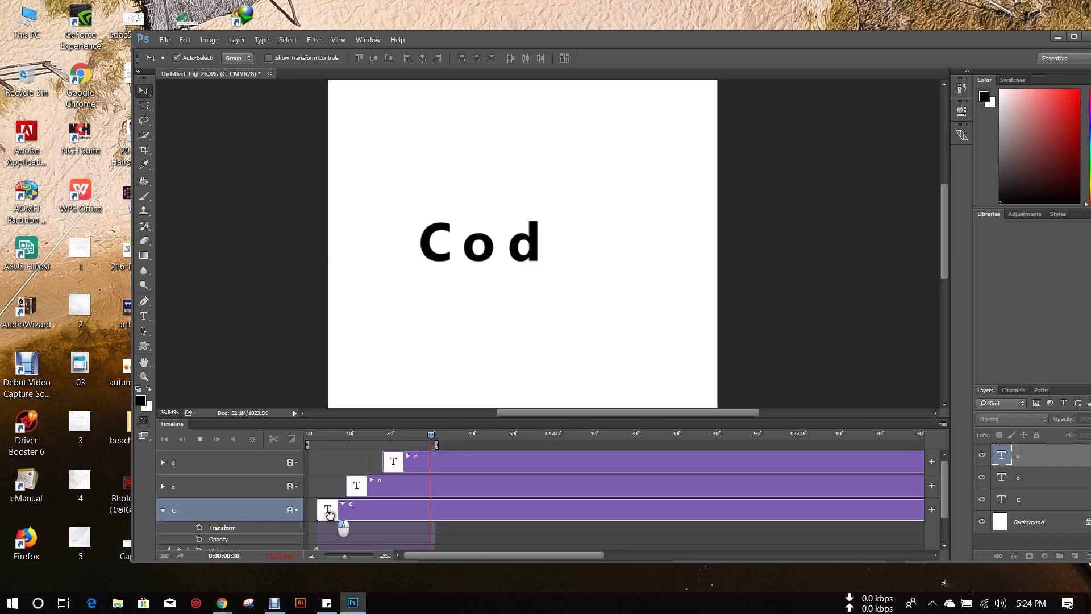
click(200, 439)
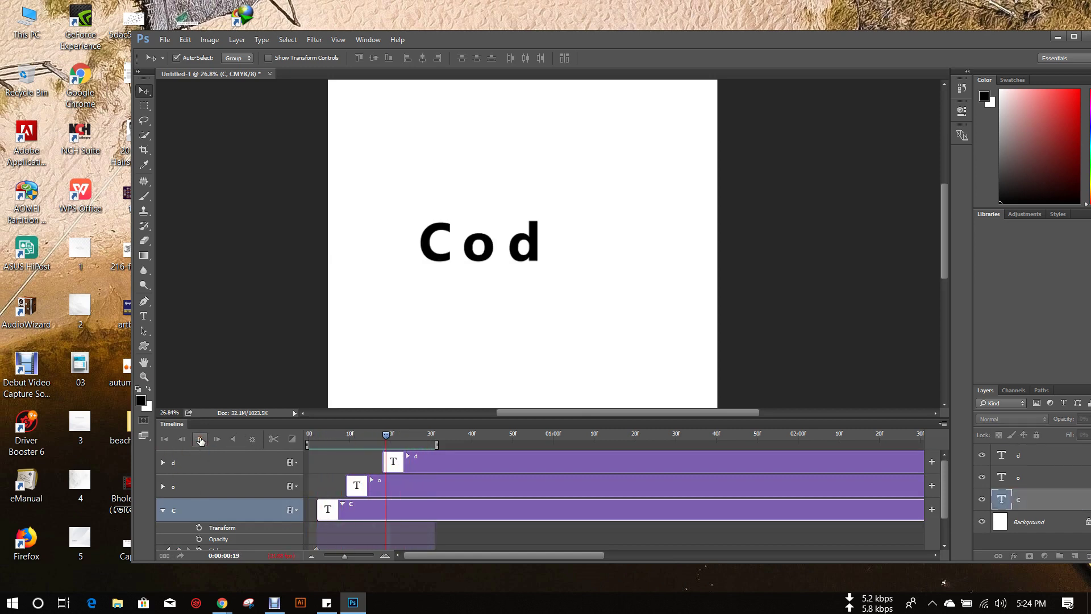
mouse_move(328, 514)
mouse_down()
mouse_move(357, 514)
mouse_move(391, 490)
mouse_move(400, 463)
mouse_move(429, 467)
mouse_move(465, 444)
mouse_up()
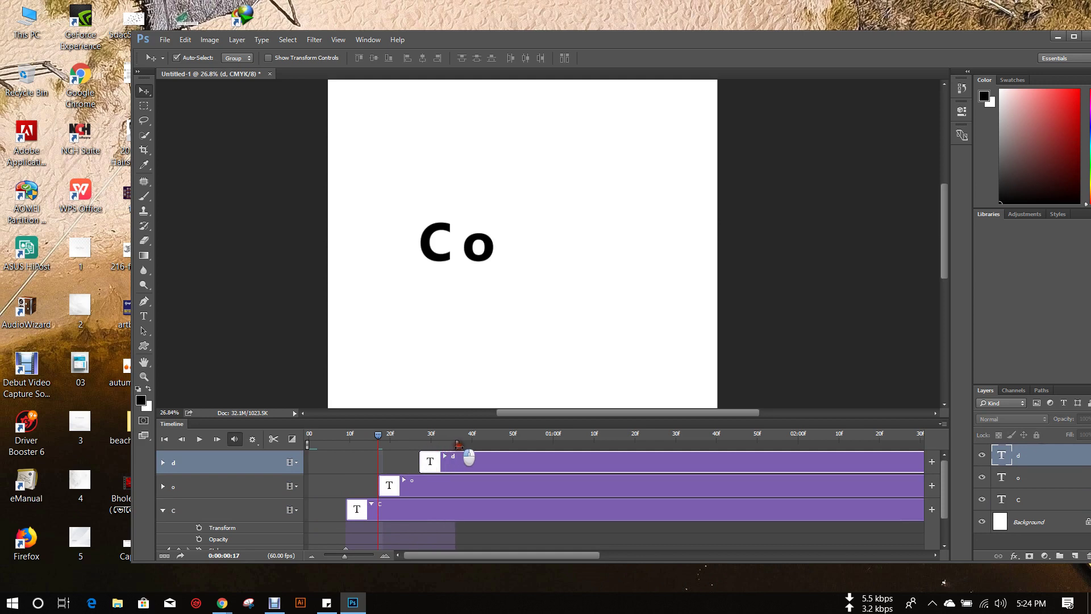
click(196, 439)
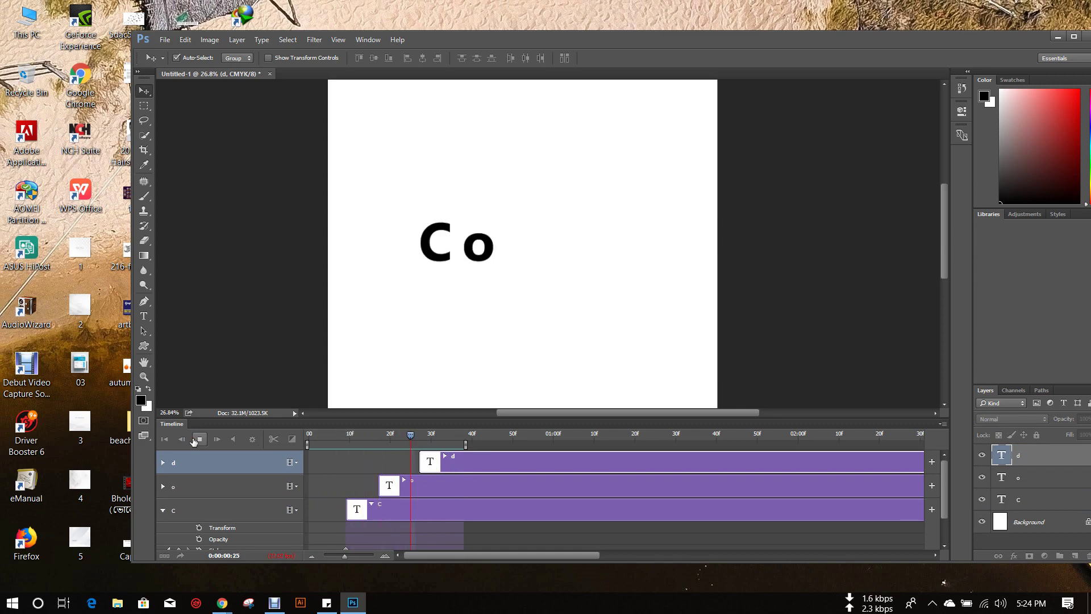
Try Quick Export as PNG on the document and open the Export As settings.
click(164, 40)
mouse_move(300, 242)
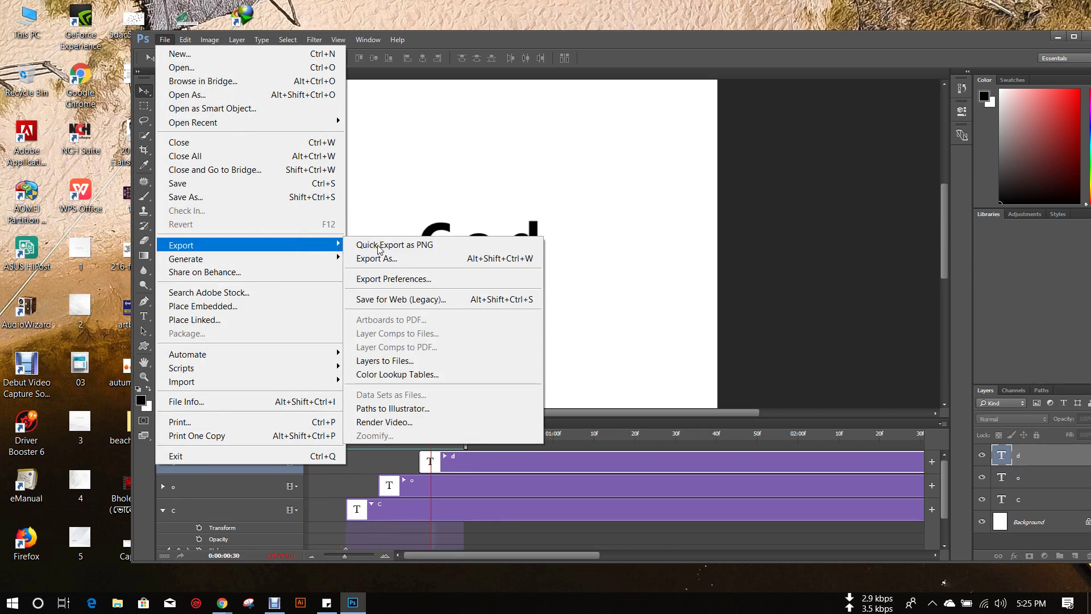
click(376, 245)
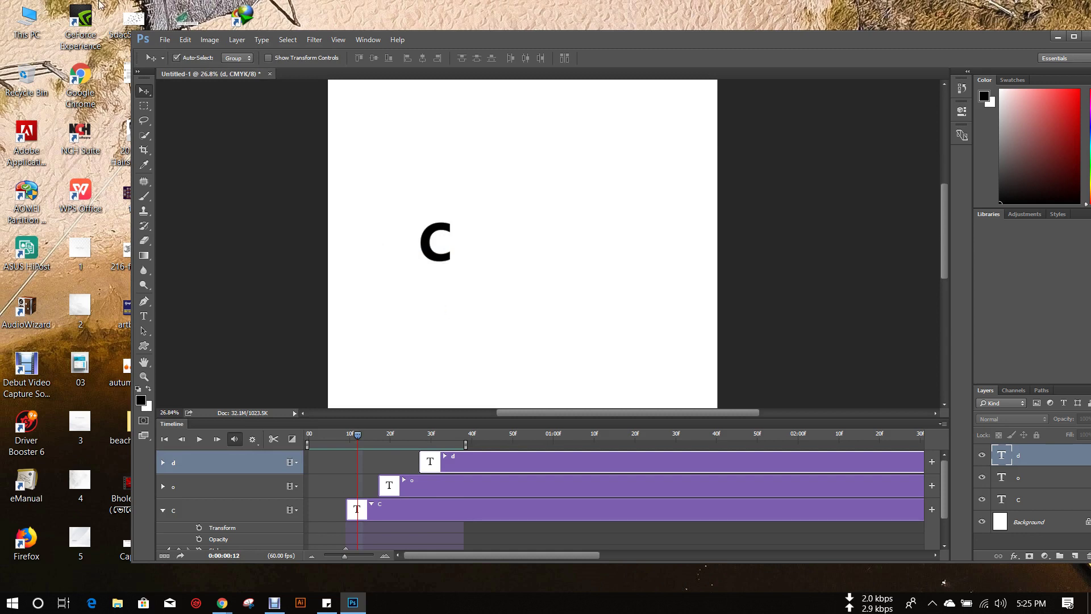
click(162, 41)
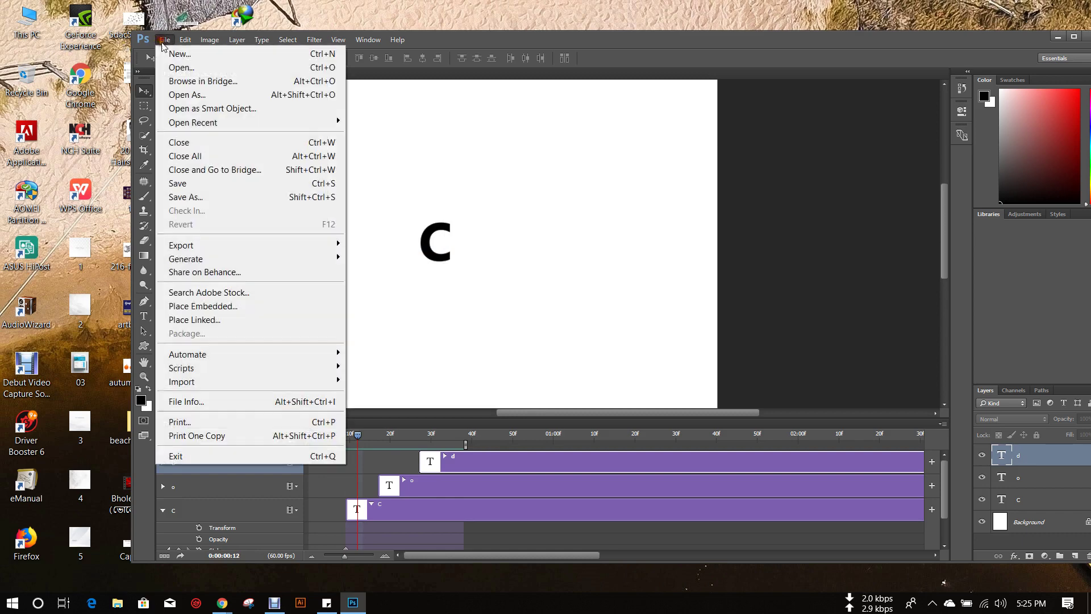
mouse_move(292, 248)
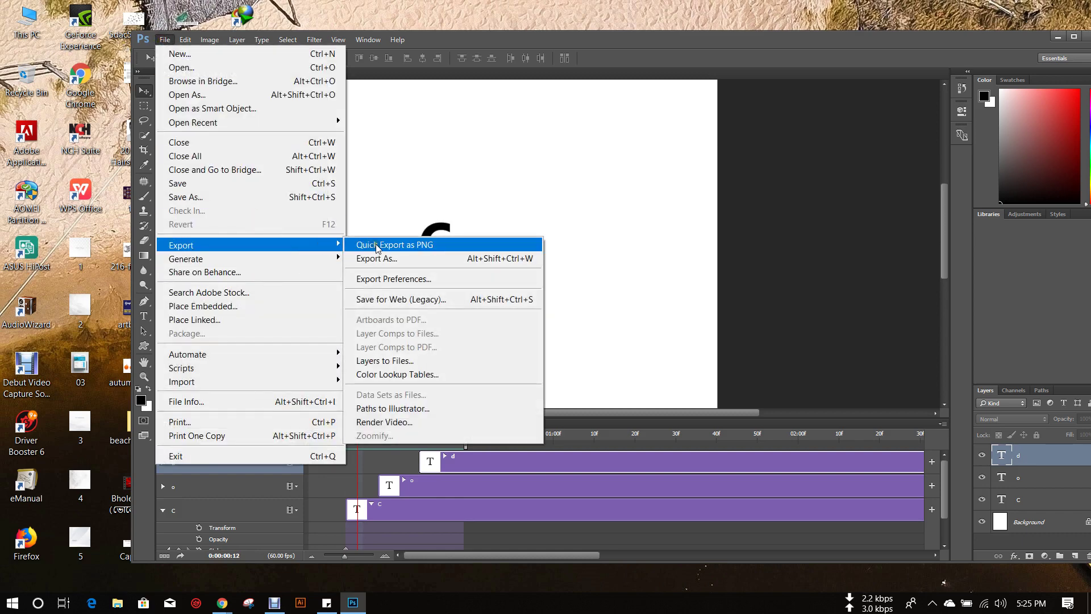
click(385, 258)
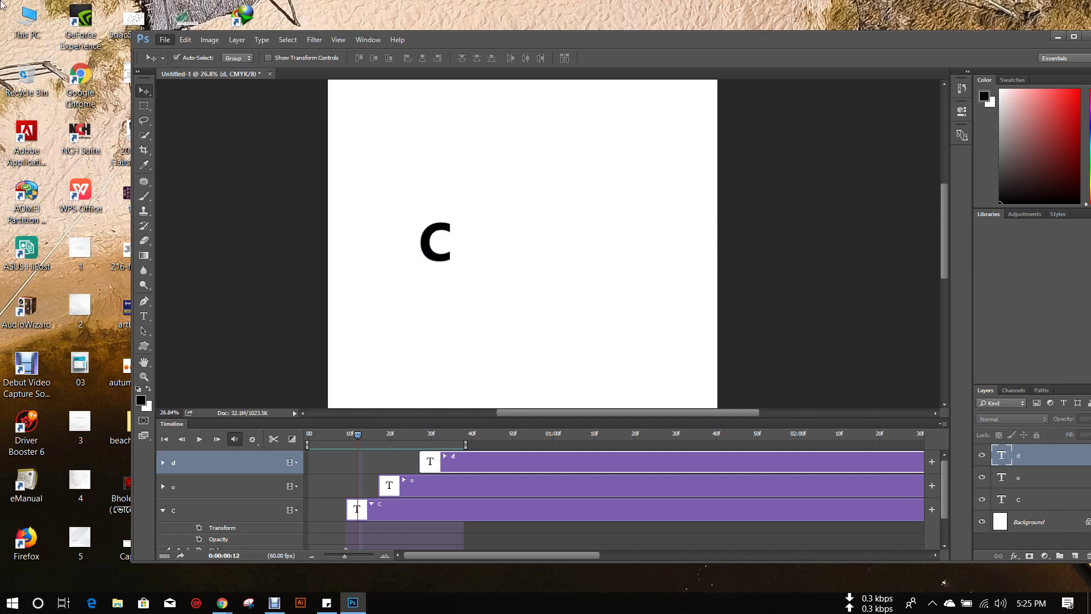
right_click(509, 5)
click(540, 41)
right_click(399, 4)
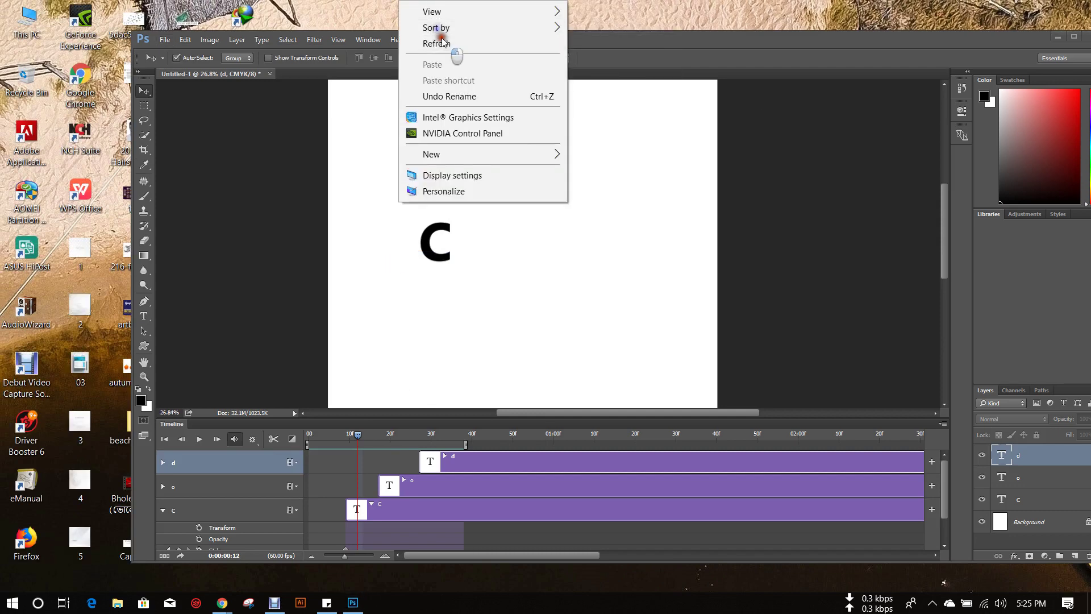
click(460, 43)
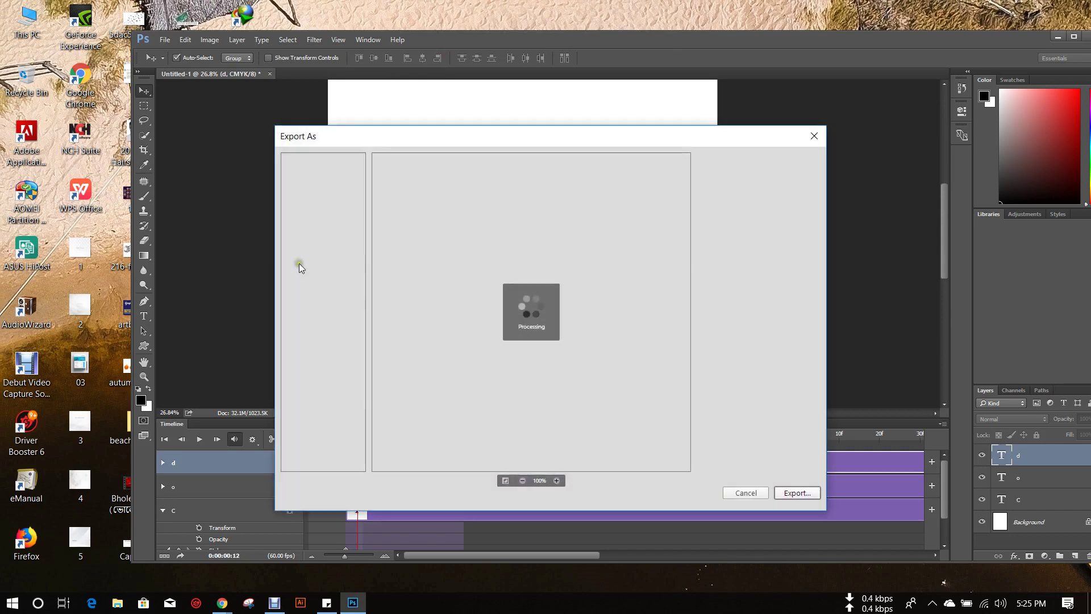
Cancel saving the file, examine the format and size settings in Export As, and close it without exporting.
key(Return)
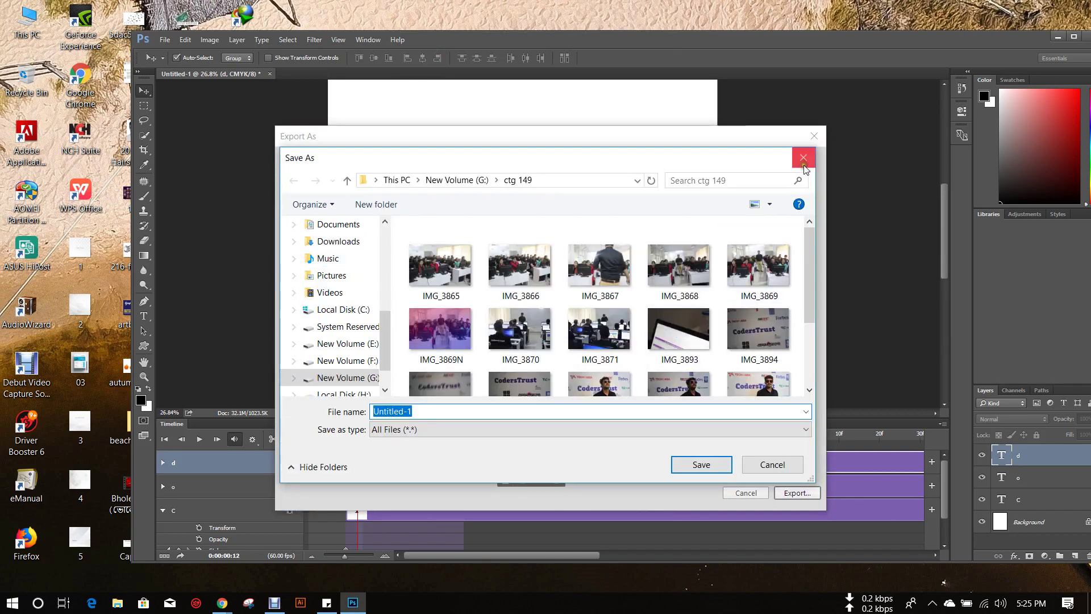
click(803, 157)
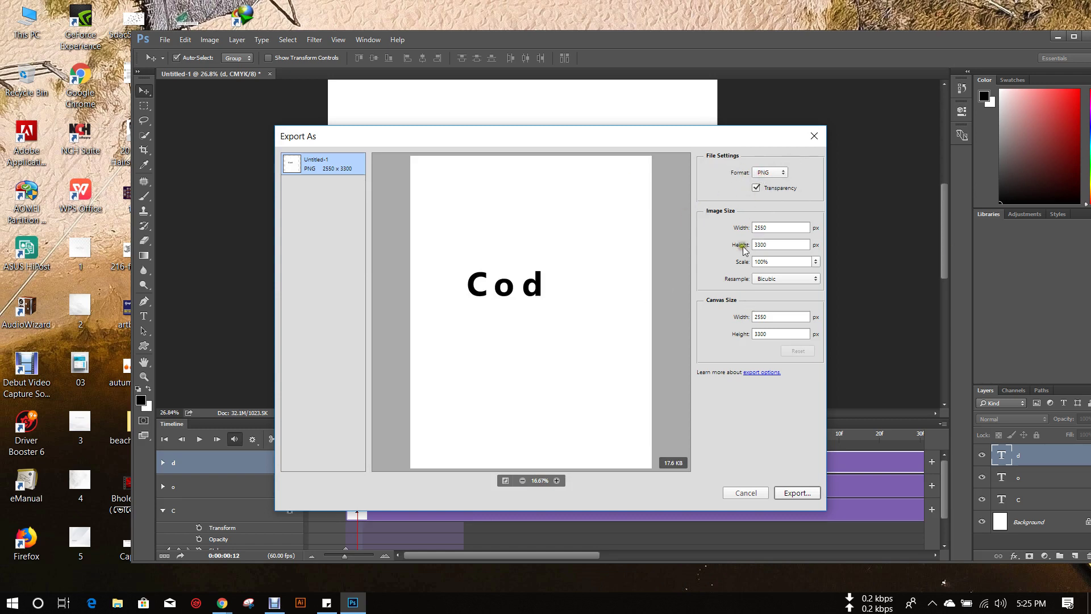
right_click(603, 11)
click(636, 44)
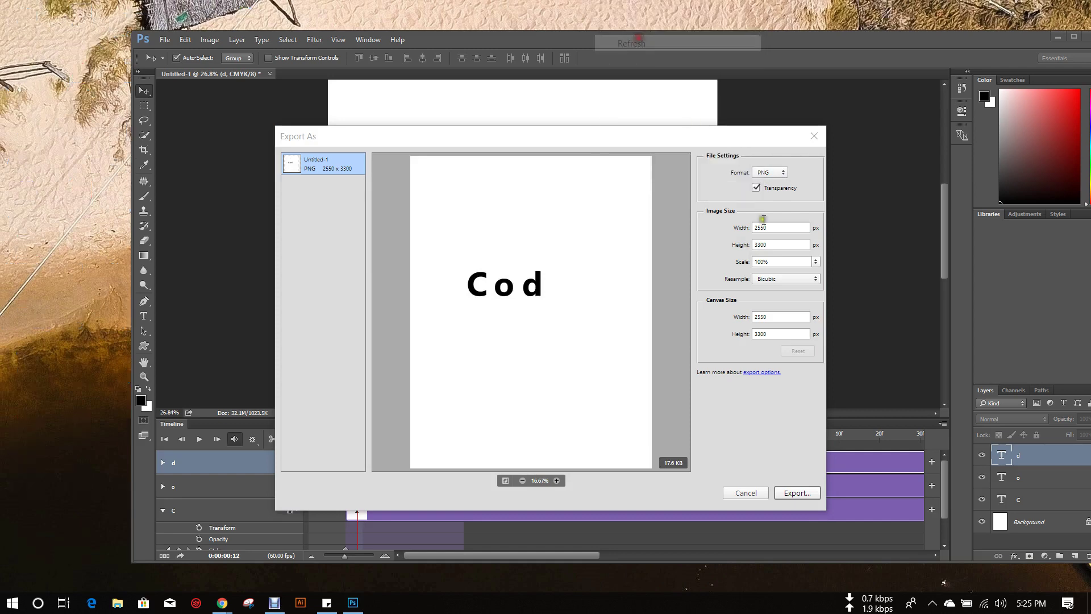
click(780, 173)
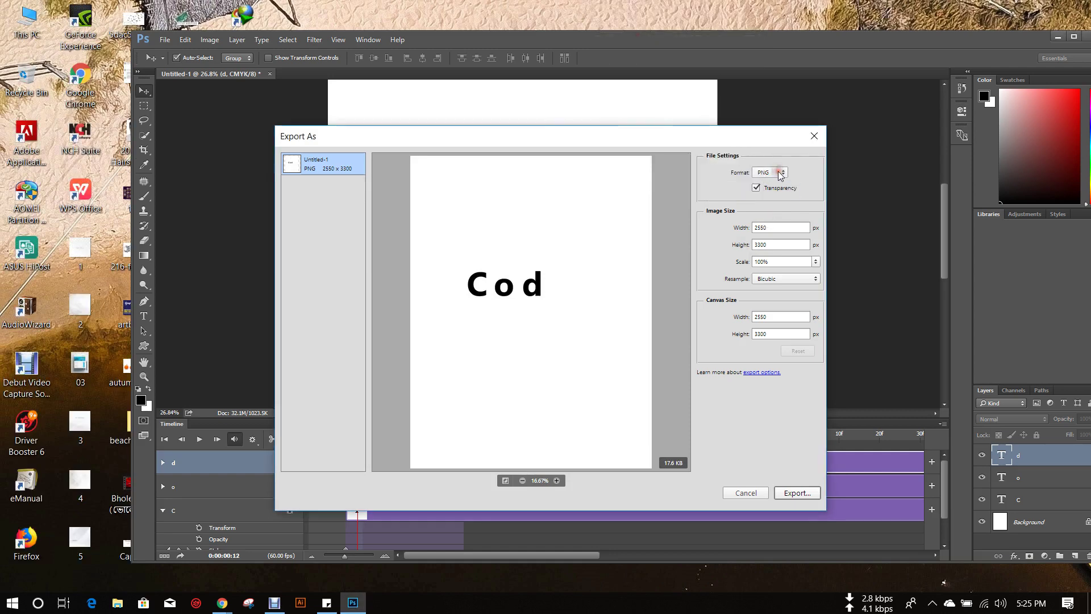
click(814, 135)
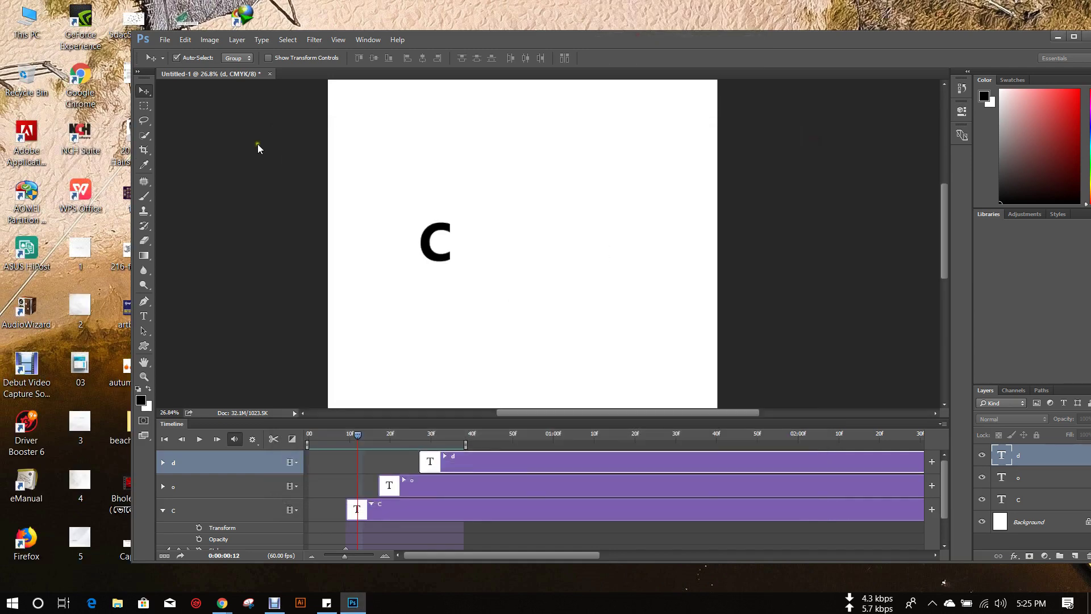
Open the Export As settings, choose GIF as the format, and close the dialog without exporting.
click(162, 41)
mouse_move(322, 248)
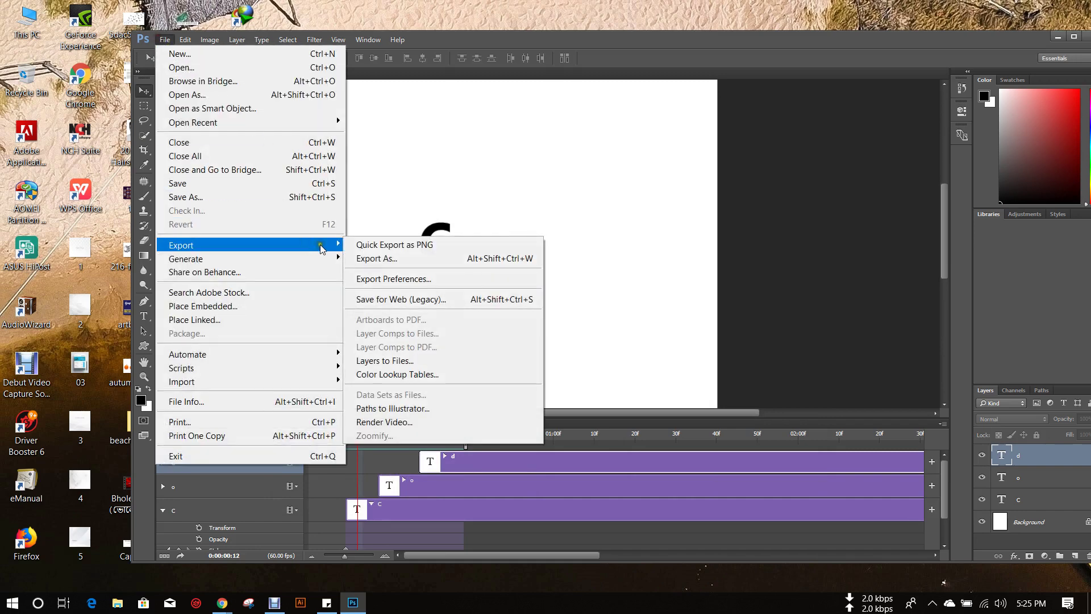
click(376, 259)
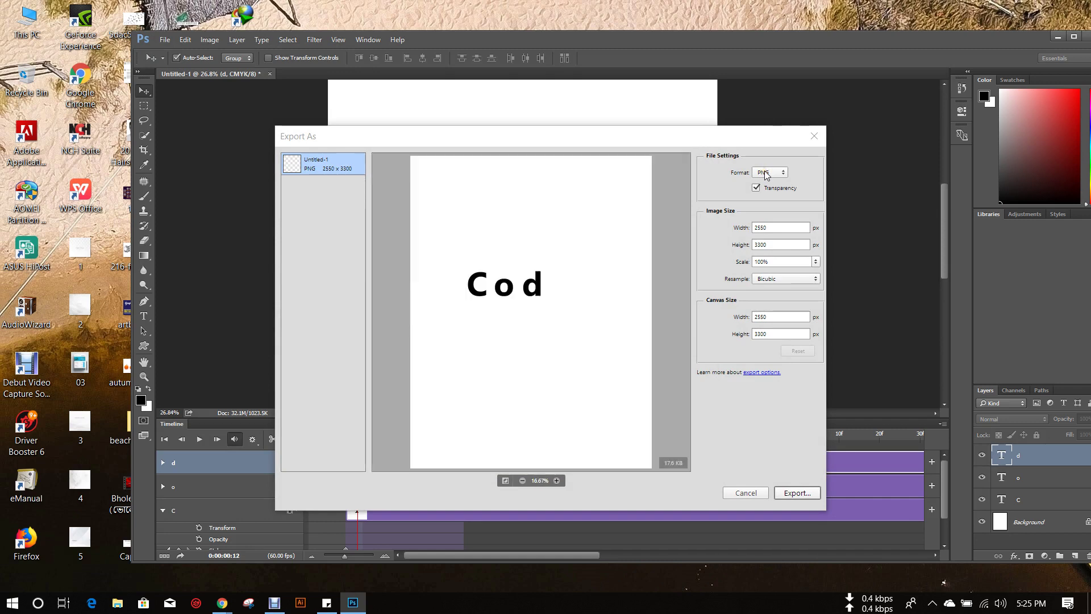
click(766, 173)
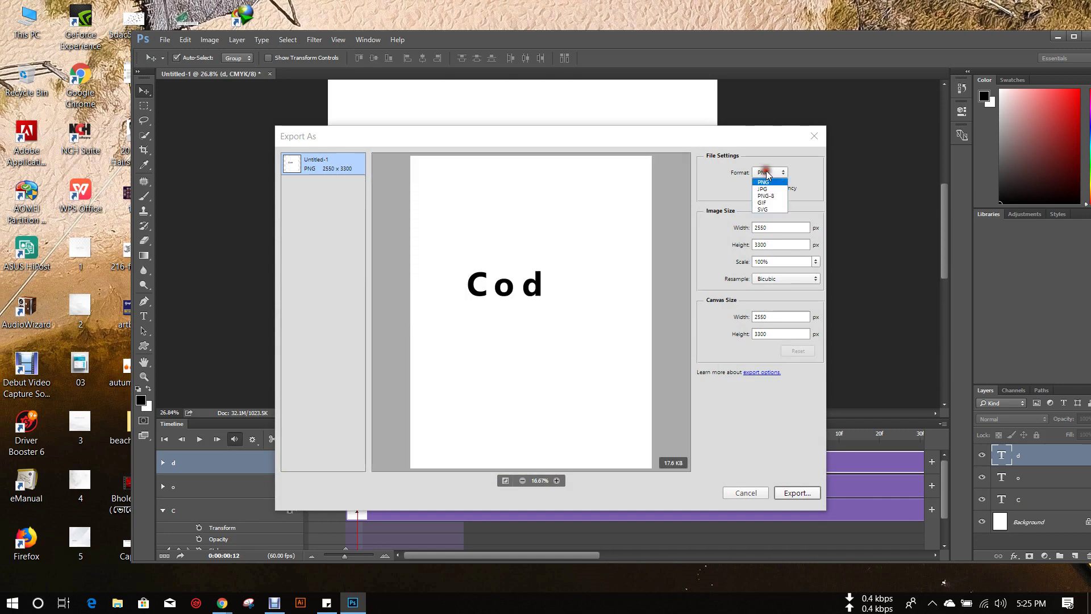
click(763, 203)
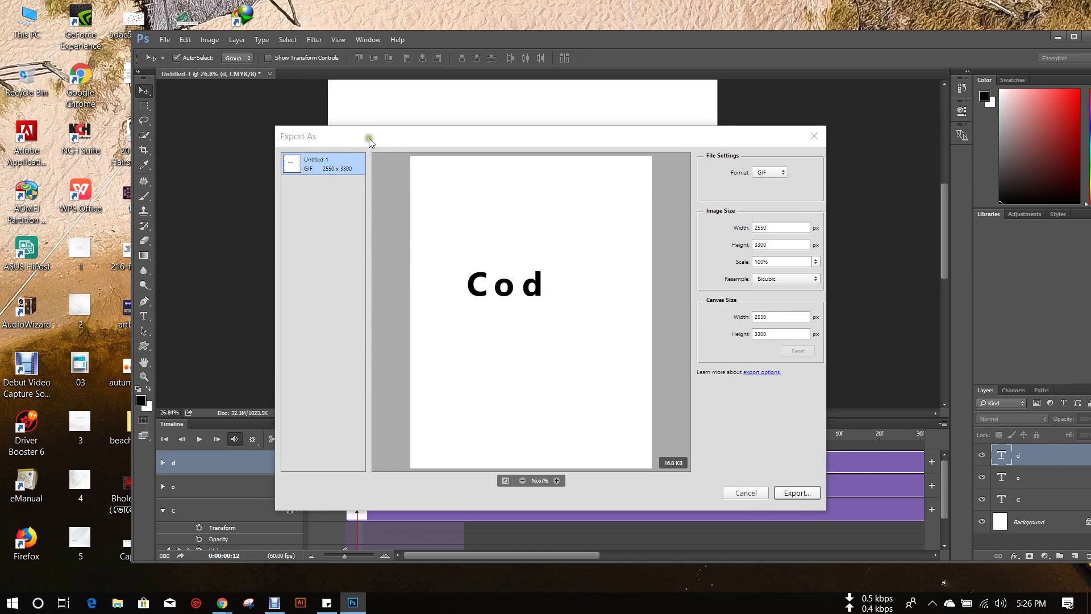
drag(369, 138, 424, 291)
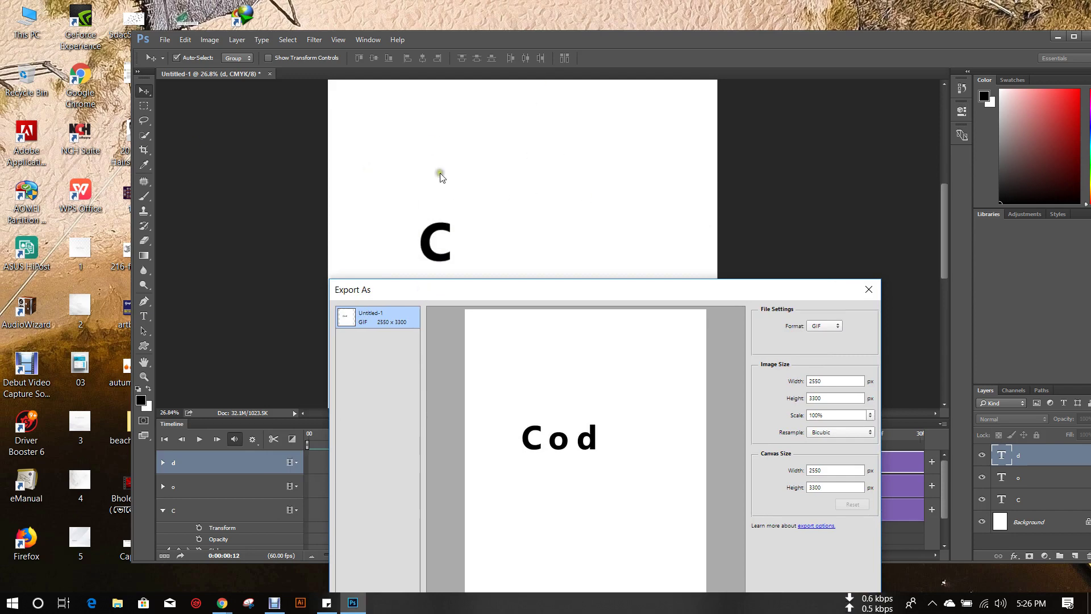
drag(678, 299, 320, 258)
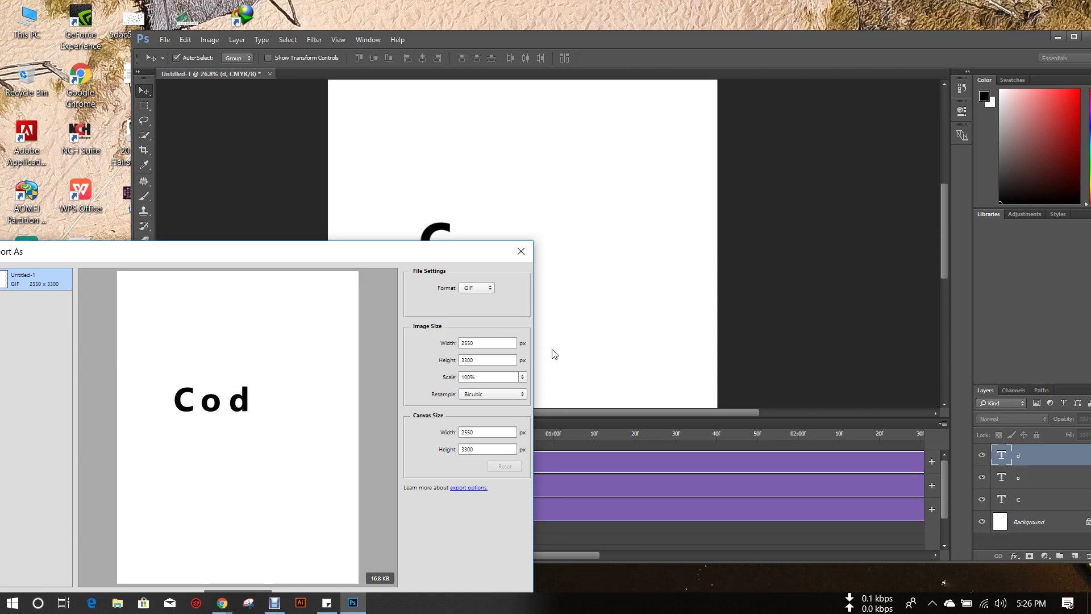
click(521, 252)
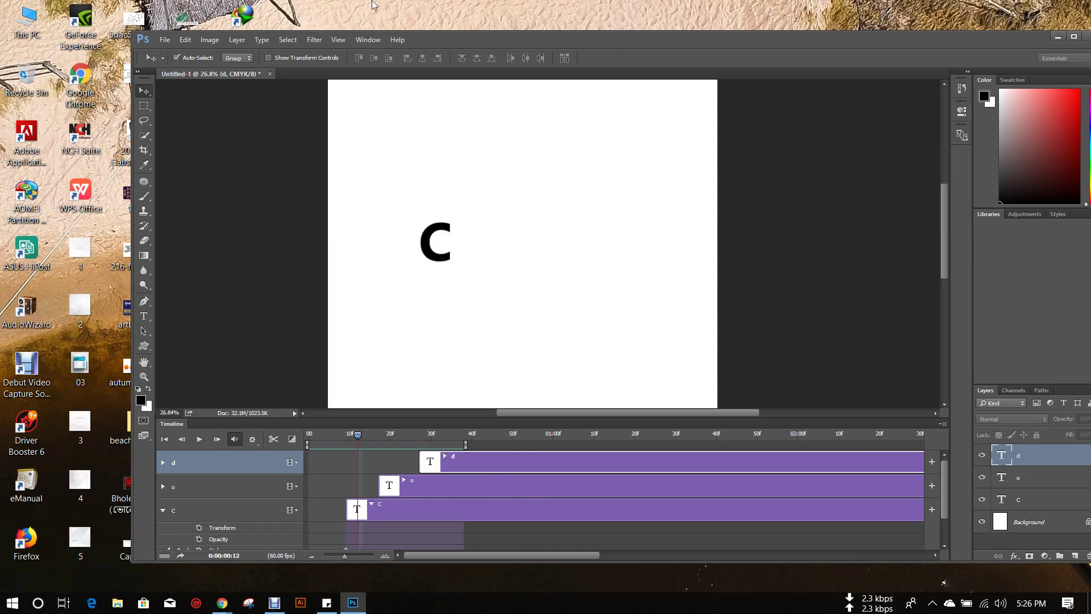
Uncover the desktop icons, open the desktop image 03 in Photoshop, and maximize the Photoshop window.
right_click(464, 3)
click(511, 42)
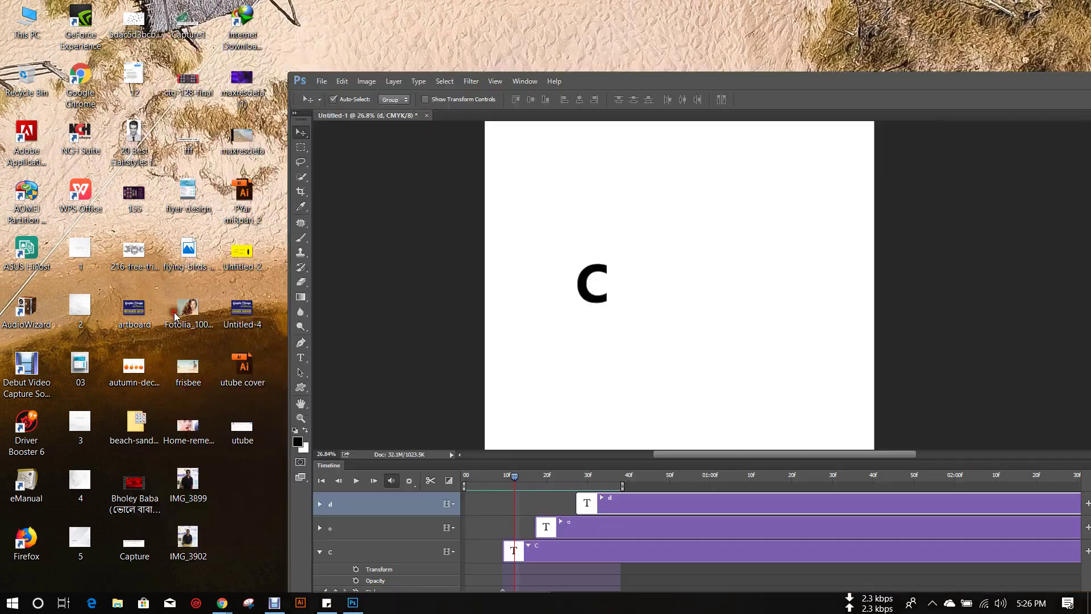
drag(432, 39, 589, 81)
click(94, 363)
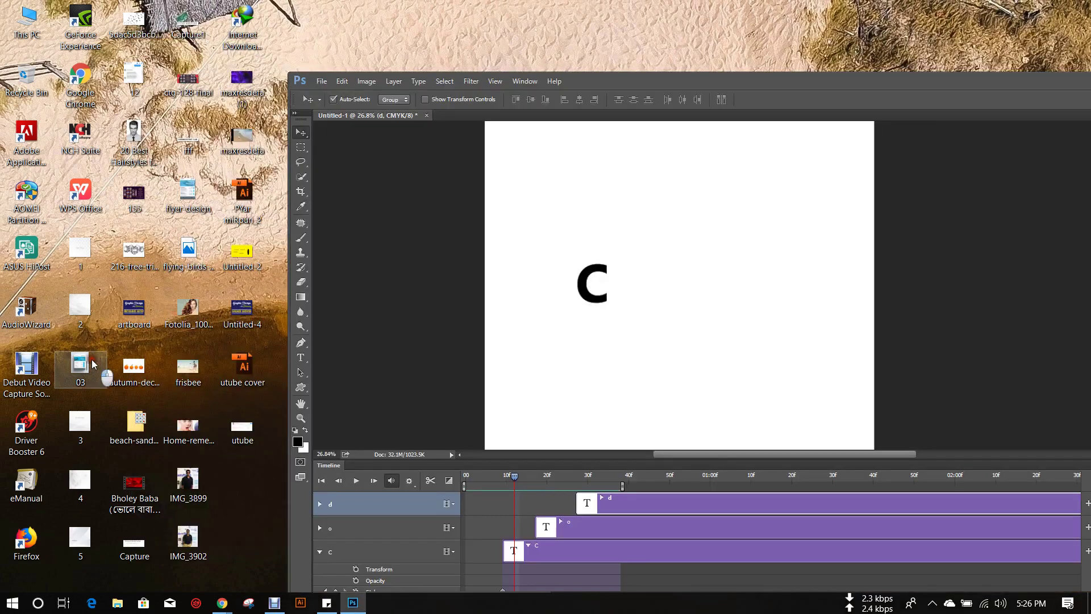
drag(94, 364, 757, 101)
double_click(814, 83)
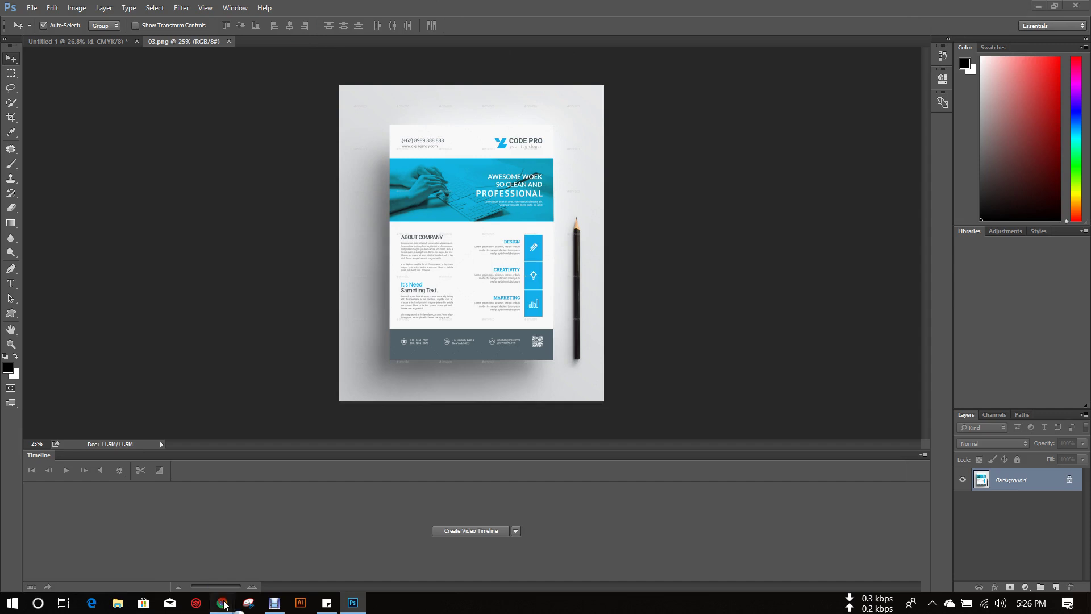
Switch to File Explorer and look through New Volume (G:) with its contents shown as extra large icons.
mouse_move(223, 601)
click(276, 563)
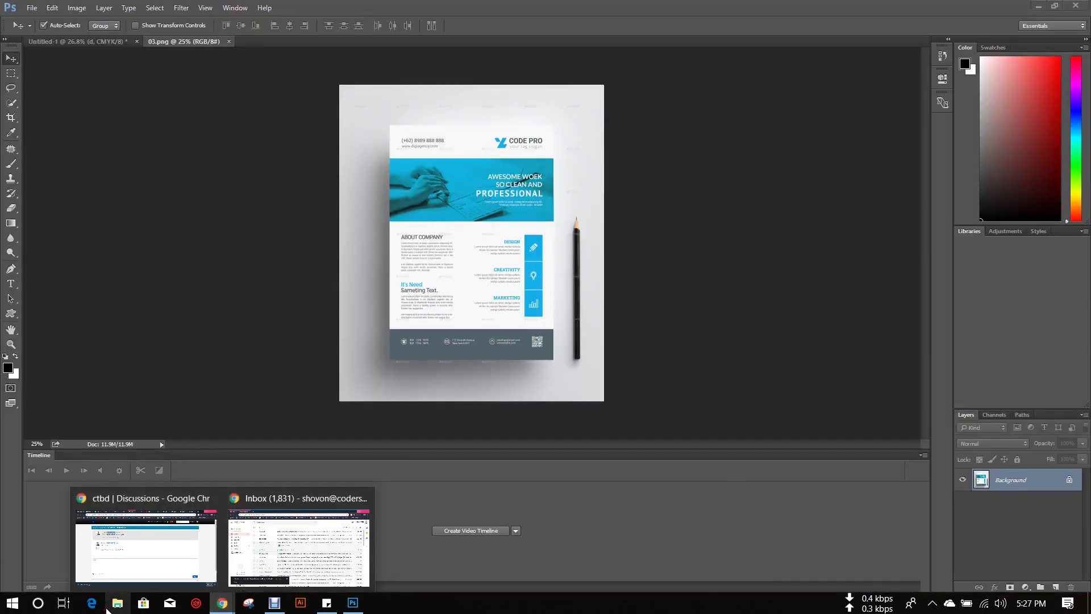
click(112, 606)
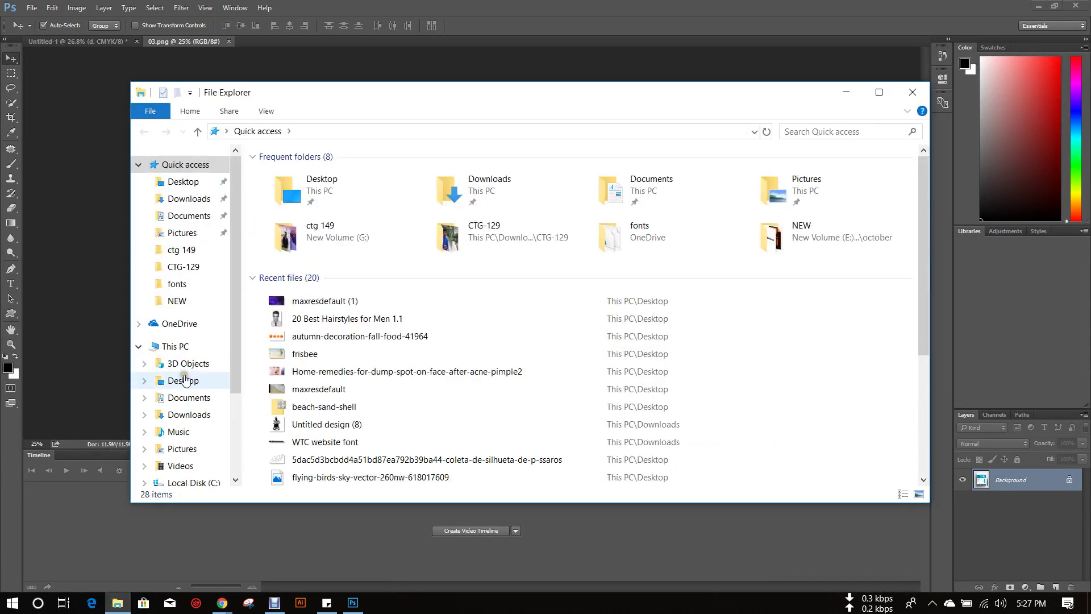
click(214, 438)
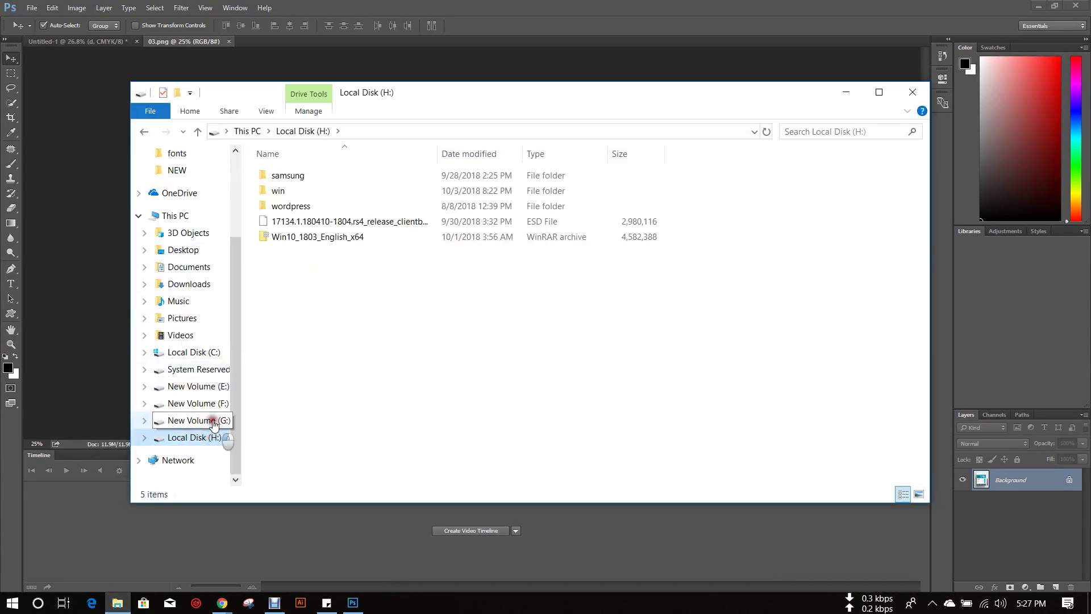
click(214, 420)
double_click(413, 100)
click(135, 24)
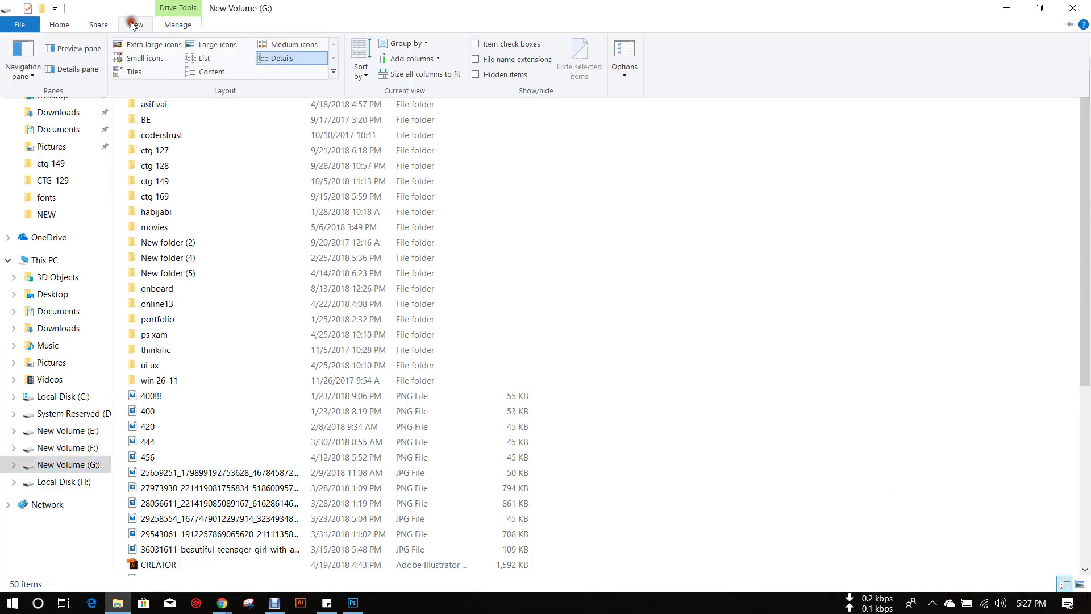
click(150, 44)
scroll(557, 264, down, 10)
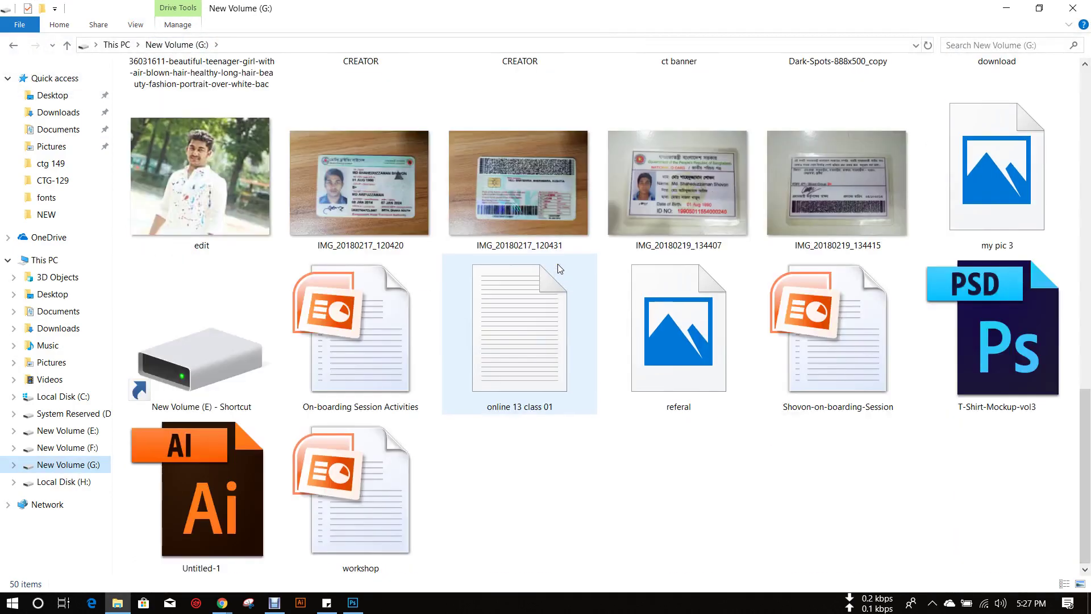
scroll(557, 264, up, 8)
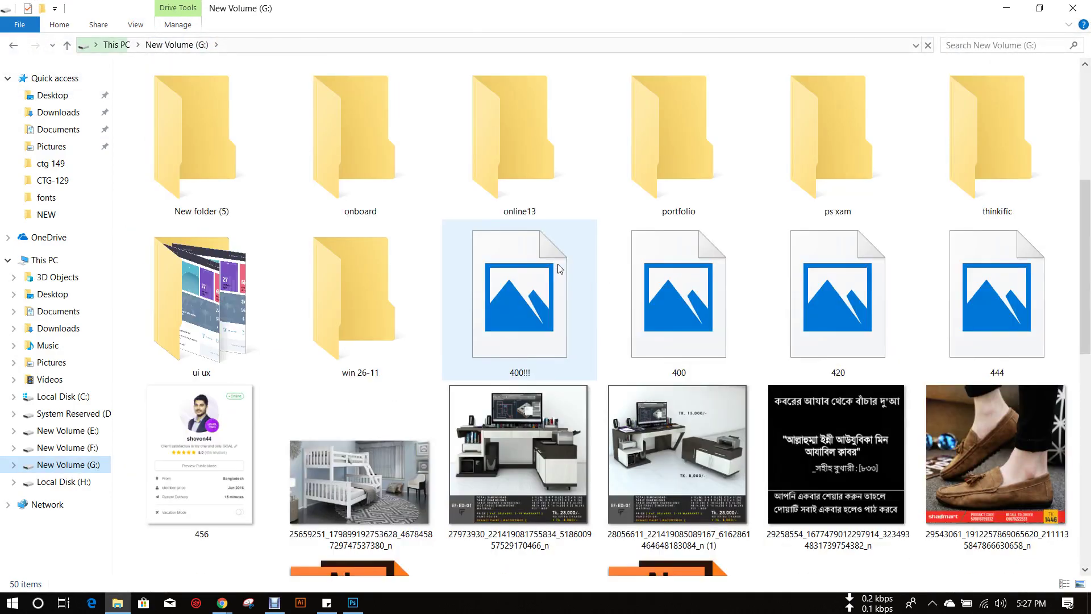
scroll(557, 263, up, 4)
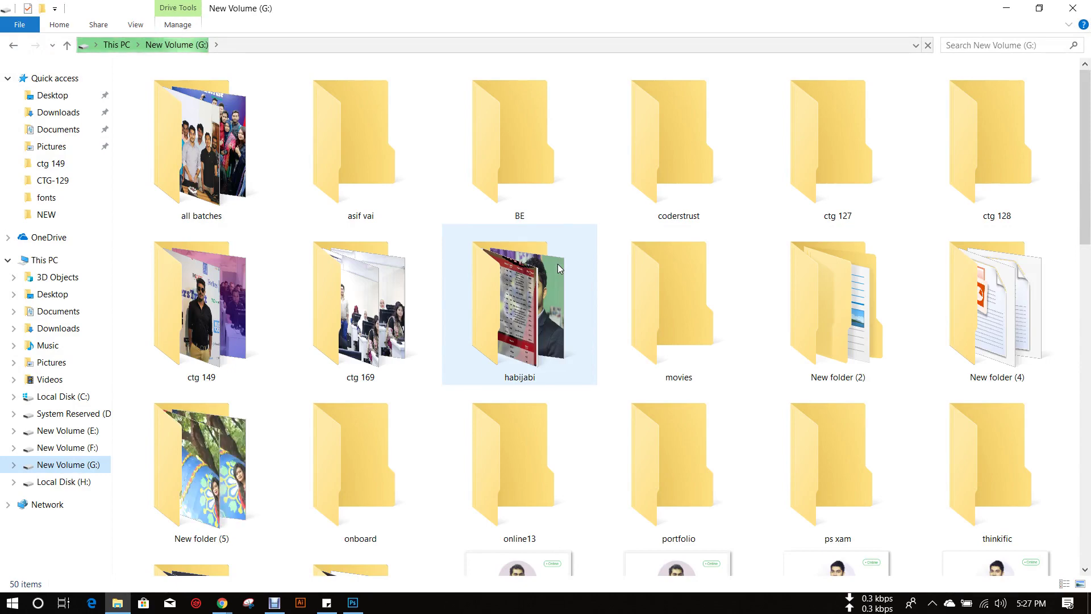
Look through the files on New Volume (F:) shown as extra large icons.
click(91, 447)
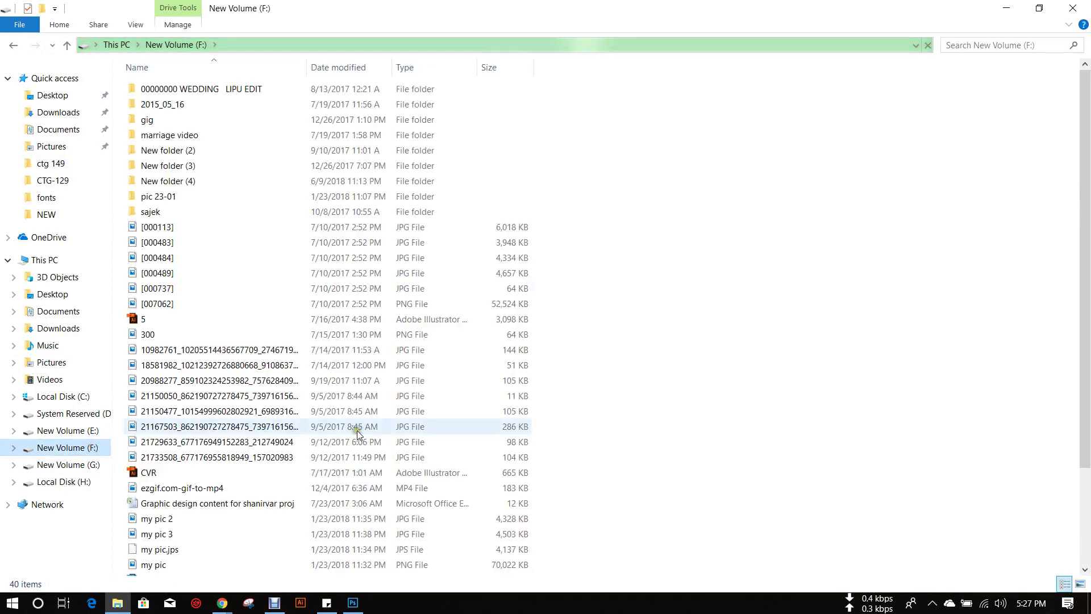
click(135, 25)
click(138, 44)
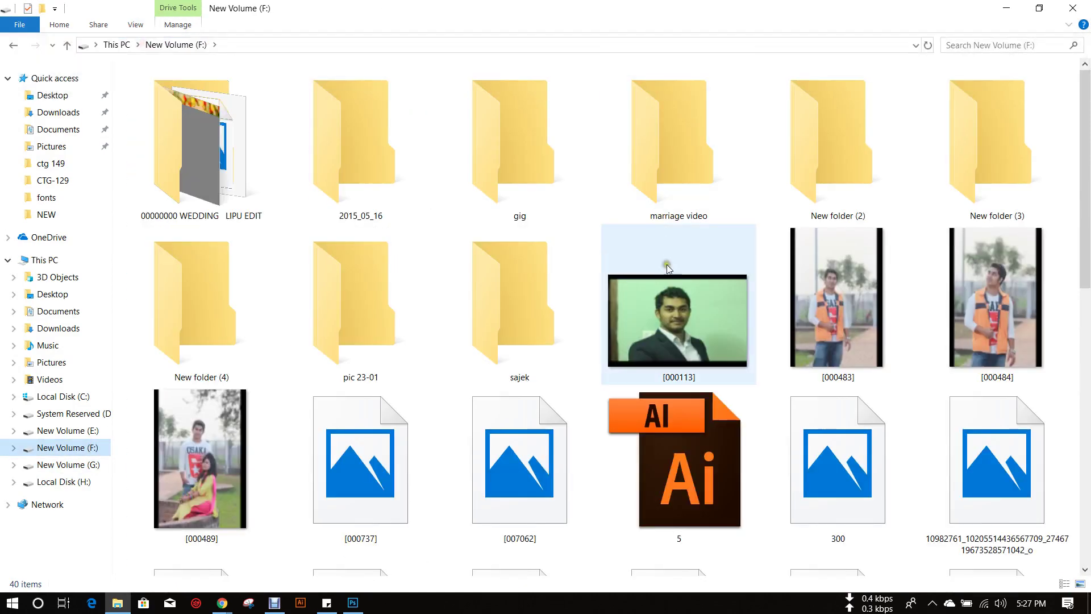
scroll(671, 274, down, 6)
scroll(671, 274, down, 3)
scroll(670, 274, up, 6)
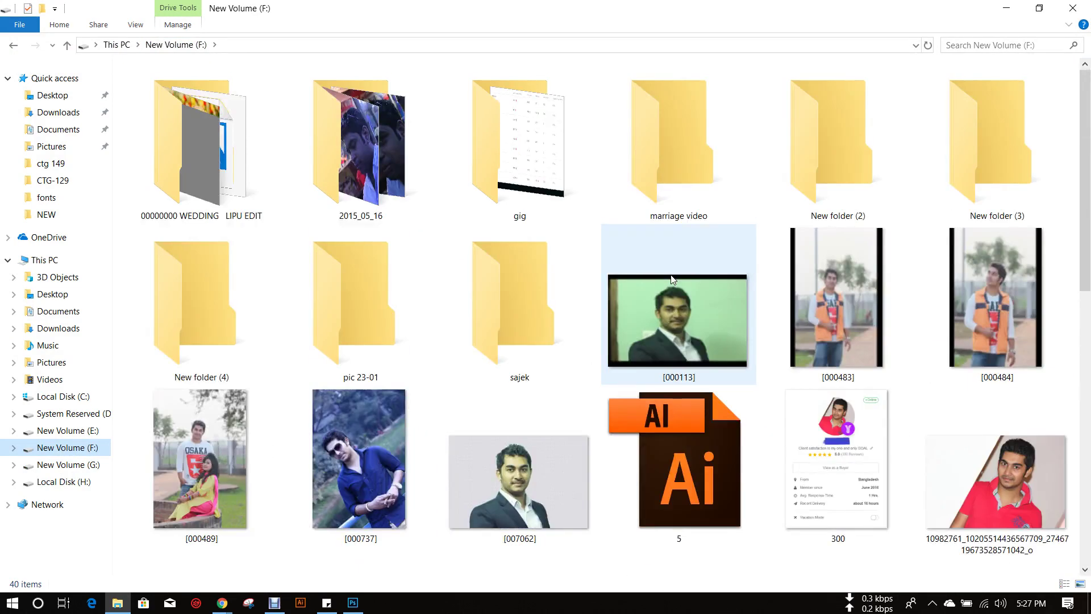
scroll(670, 275, down, 8)
Look over New Volume (E:) with extra large icons, and close File Explorer.
click(85, 430)
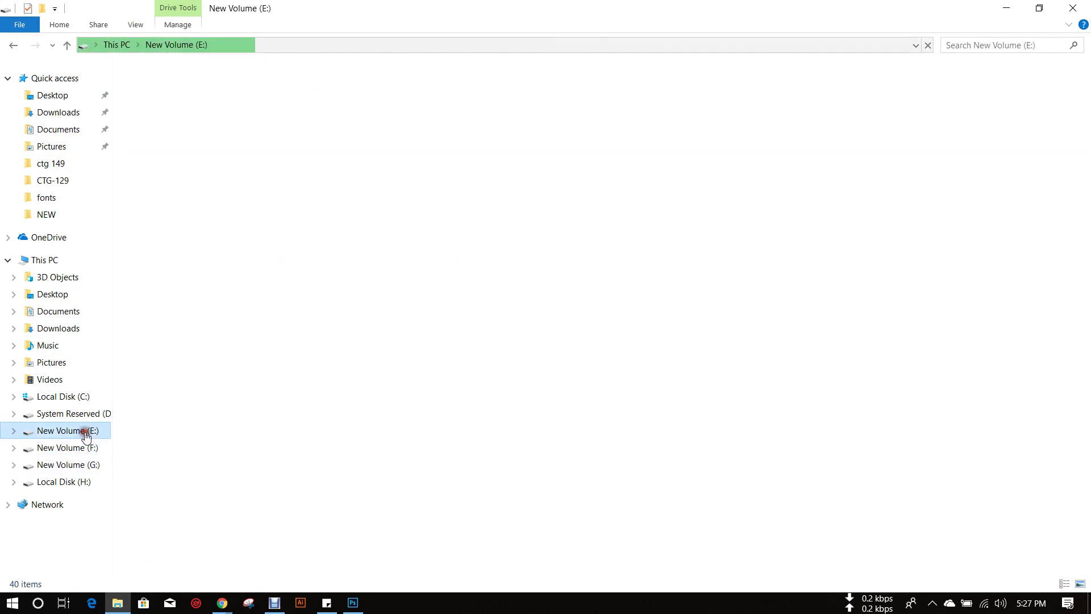
click(147, 26)
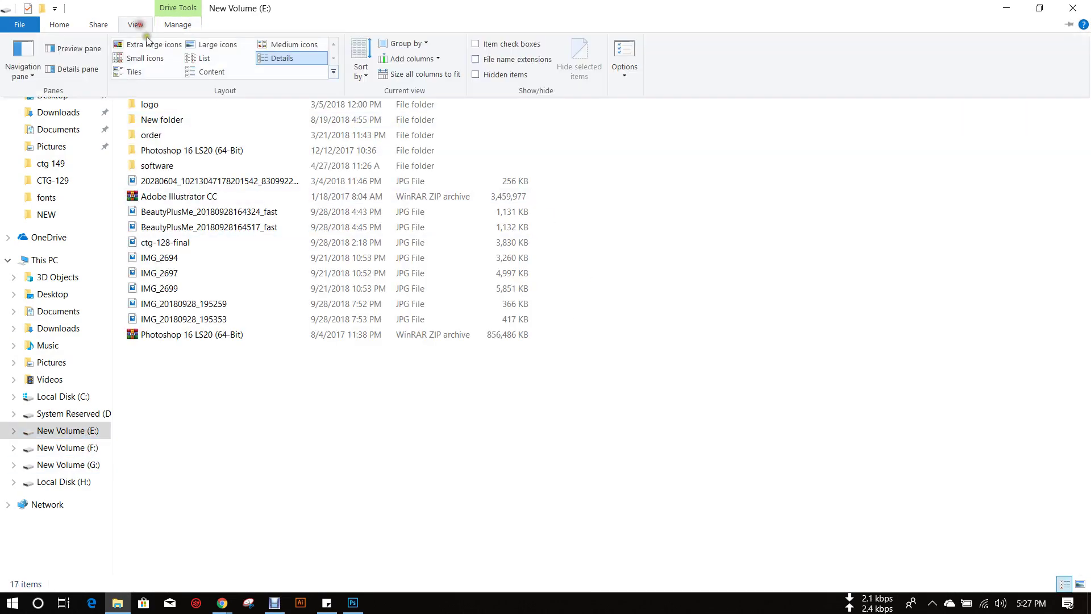
click(184, 41)
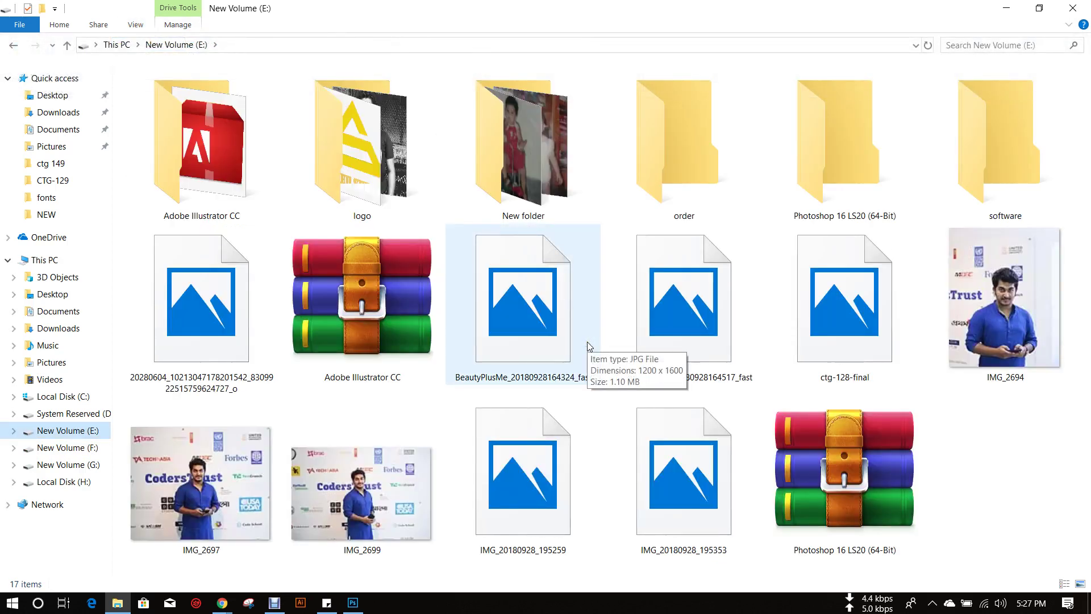
click(1072, 8)
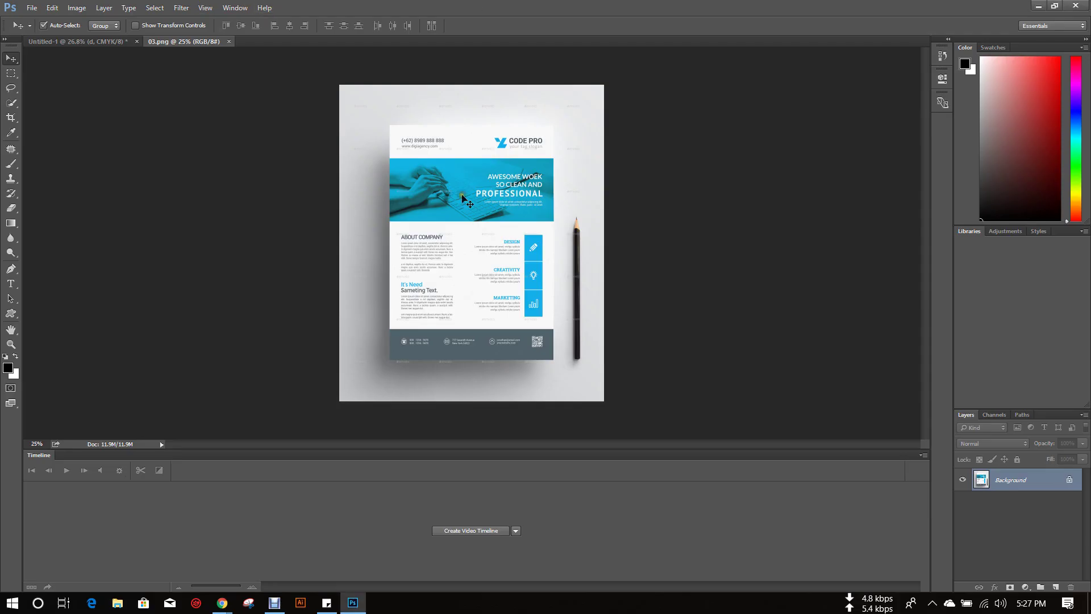
Close 03.png and the Untitled-1 document without saving changes.
click(227, 41)
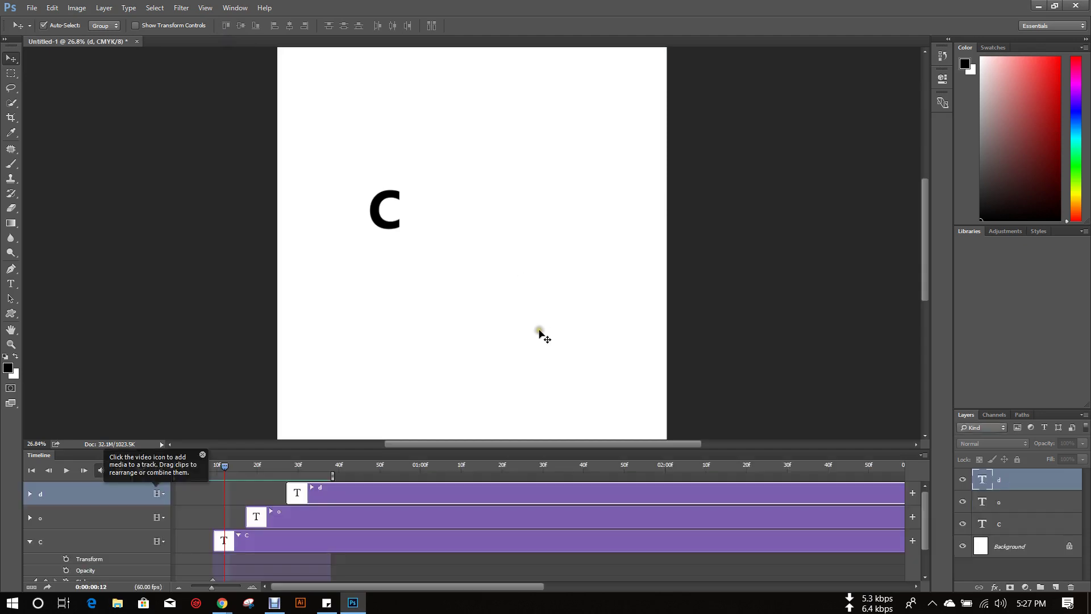
click(137, 42)
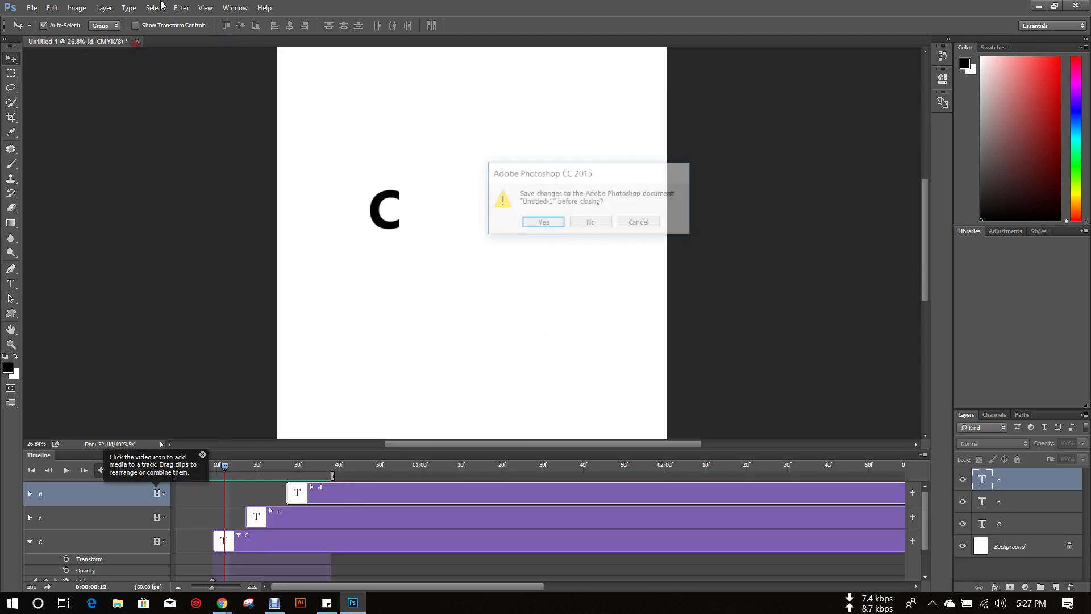
click(584, 221)
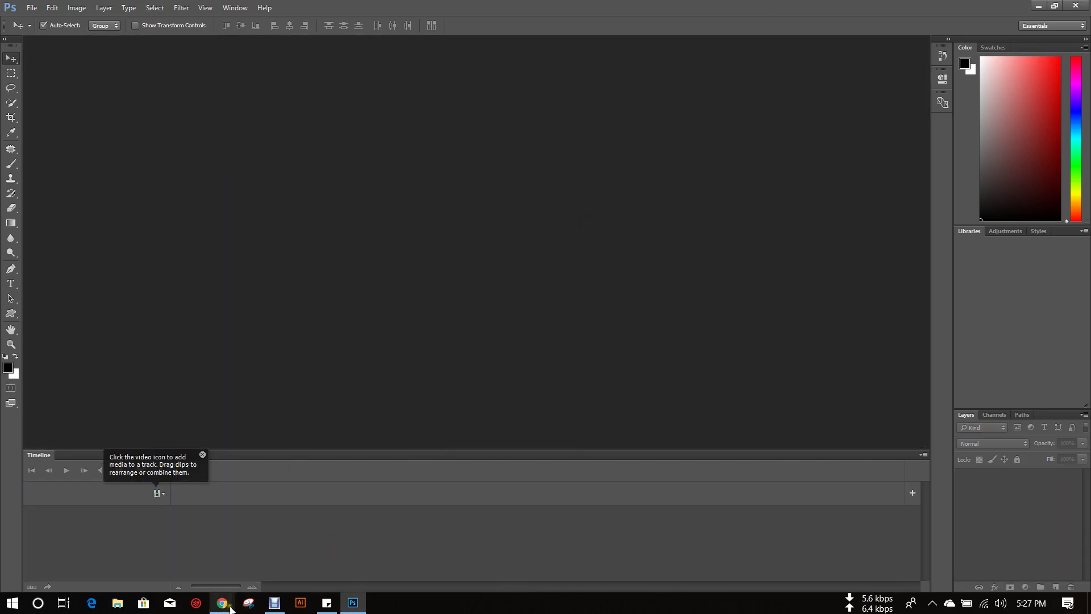
Switch to Chrome and publish the uploaded YouTube video "ctg 168 ps 02 p1".
mouse_move(231, 608)
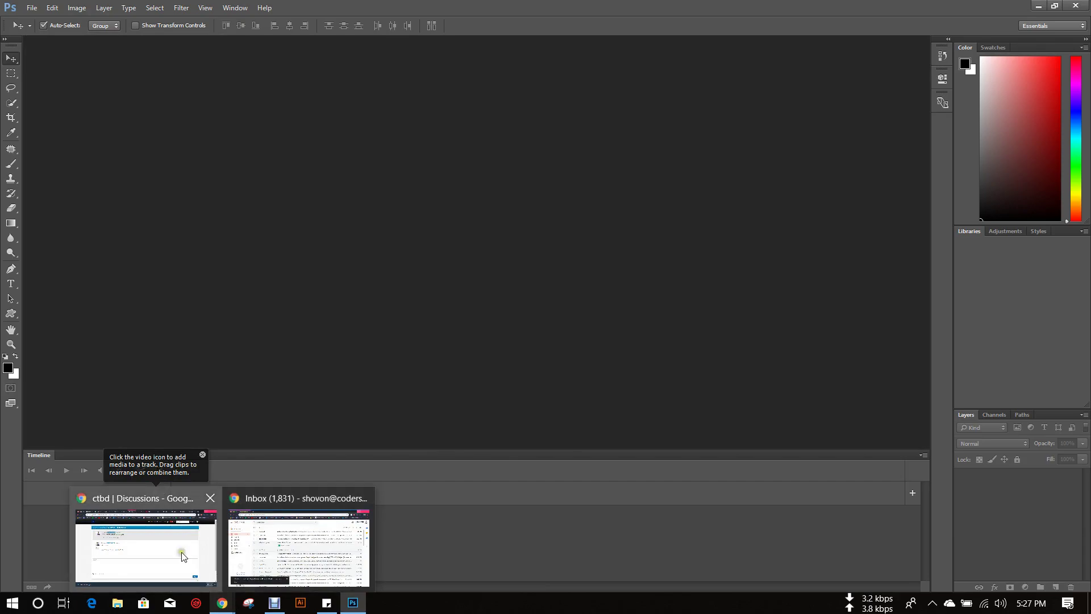
click(154, 528)
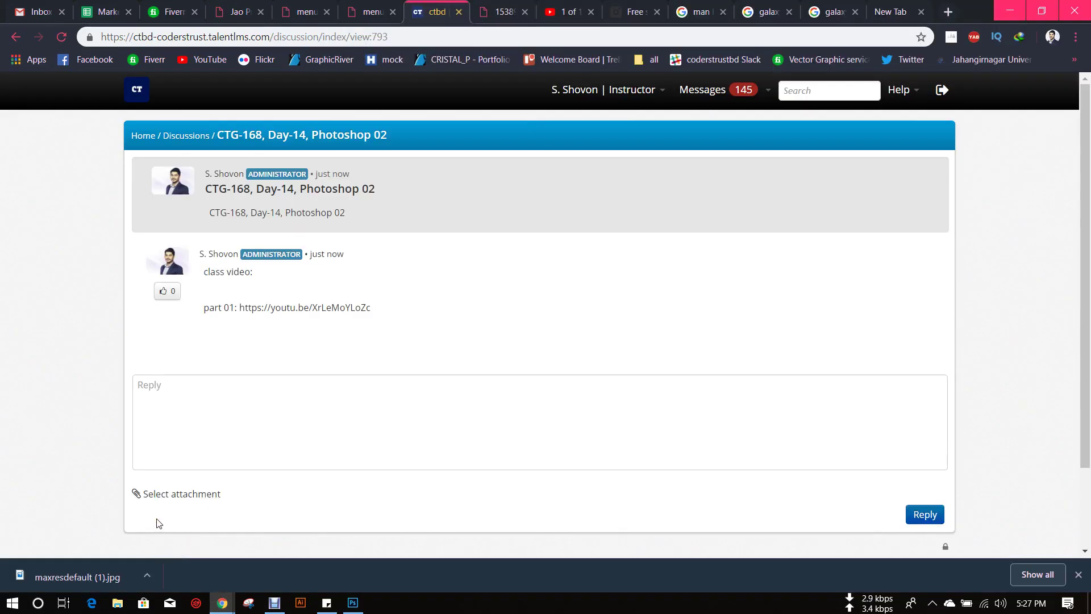
click(568, 11)
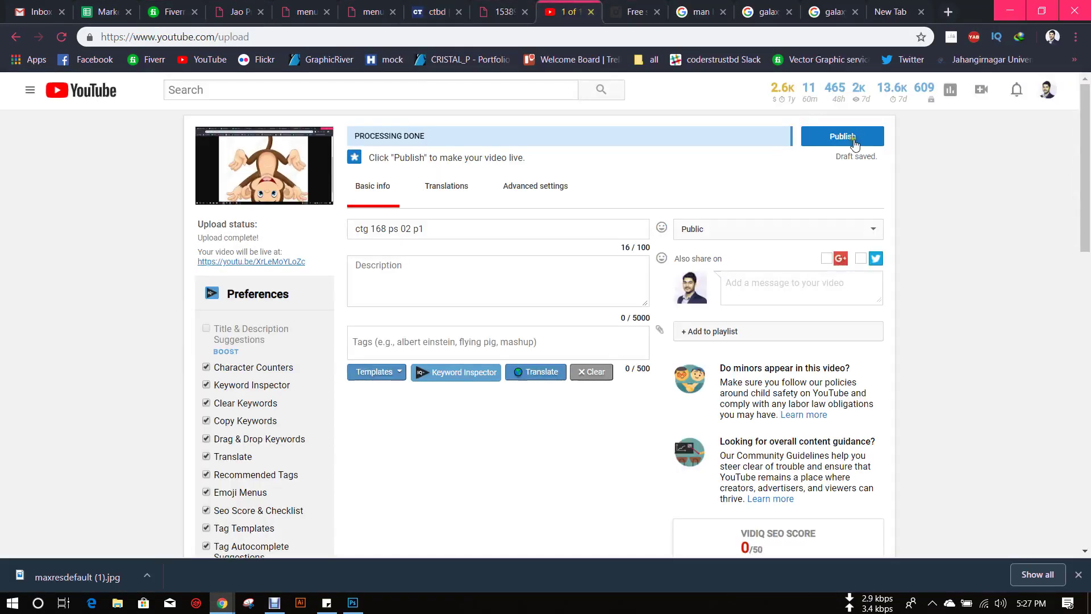
click(835, 138)
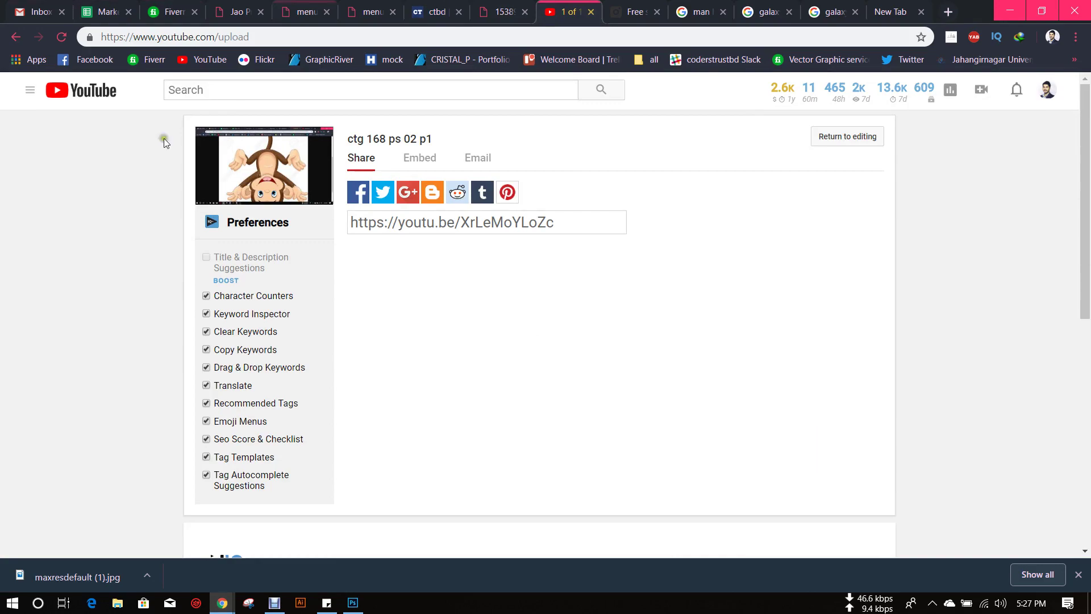
Switch back to Photoshop, close the Timeline panel, and minimize the Photoshop and Chrome windows.
click(352, 601)
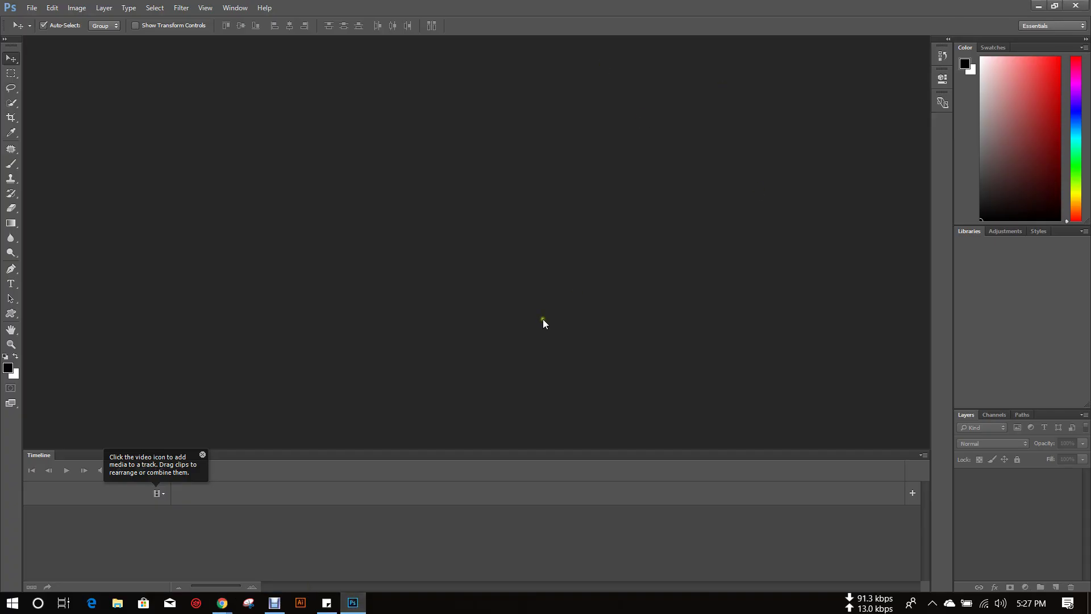
click(924, 455)
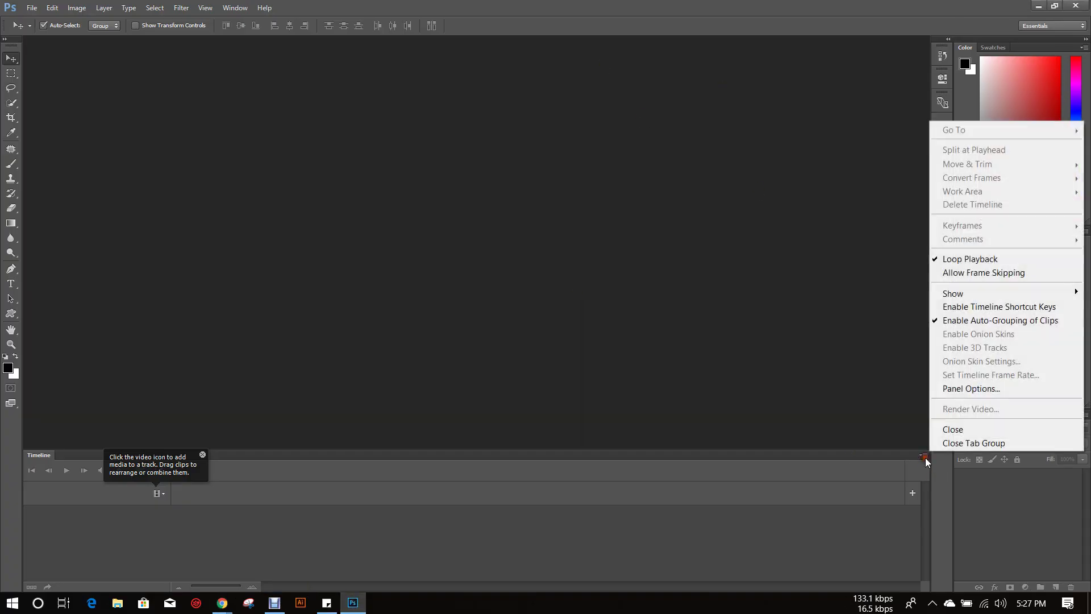
click(950, 432)
click(1039, 6)
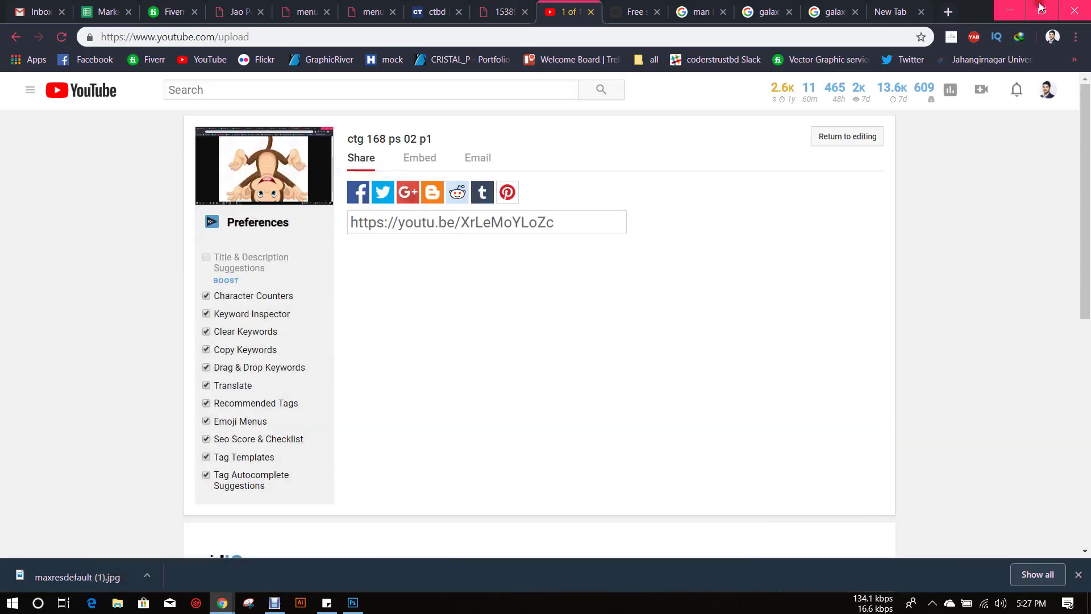
click(1010, 7)
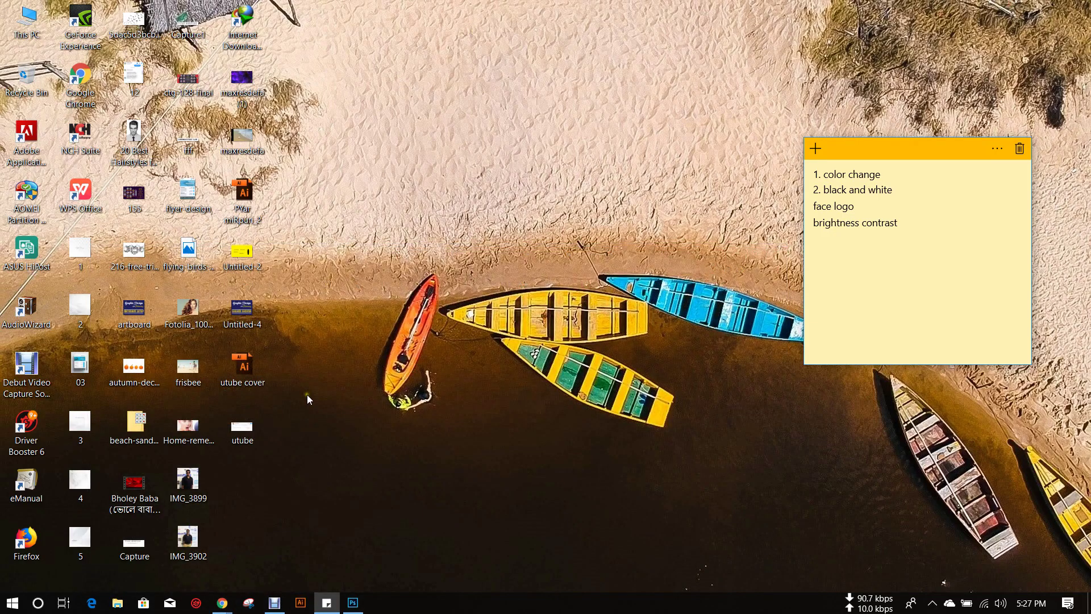
Preview 216-free-tribal-cat-vector-art.png from the desktop in Photos, close it, and open the image in Photoshop.
double_click(122, 251)
click(1076, 7)
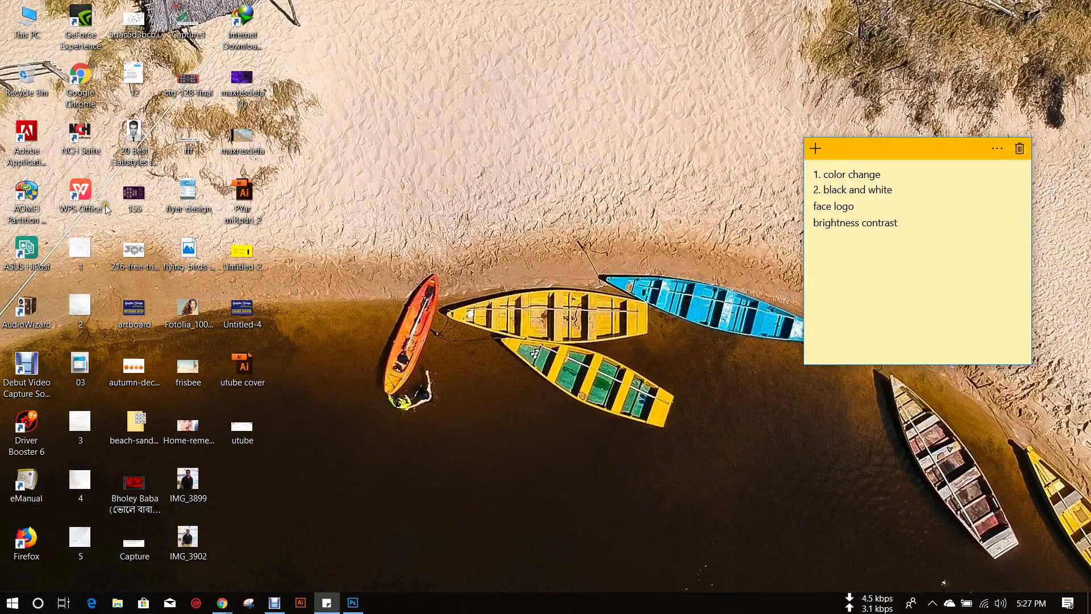
double_click(118, 253)
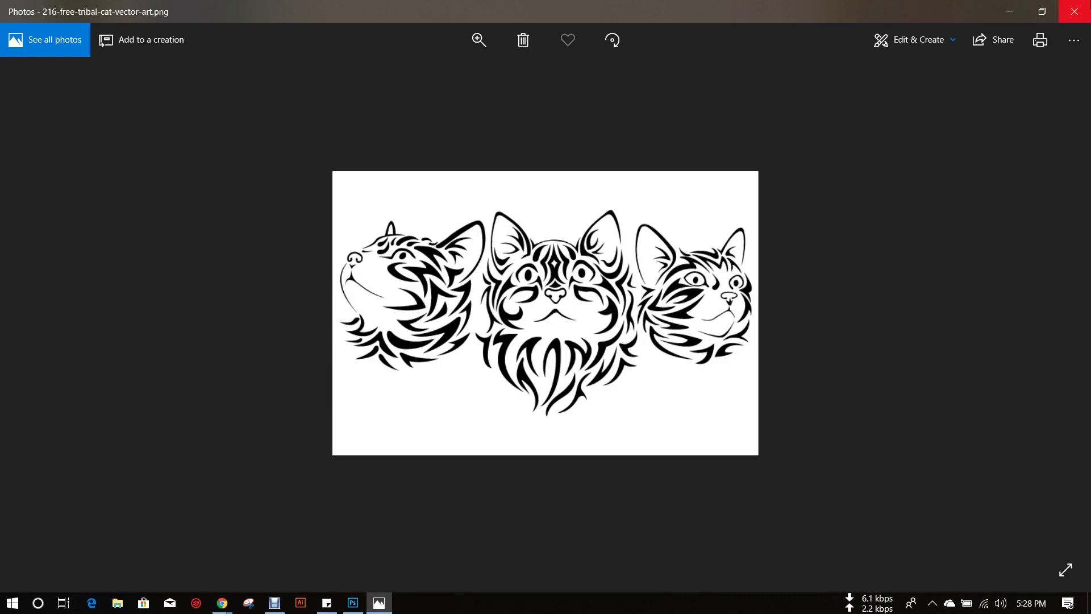
click(1074, 11)
drag(144, 254, 400, 500)
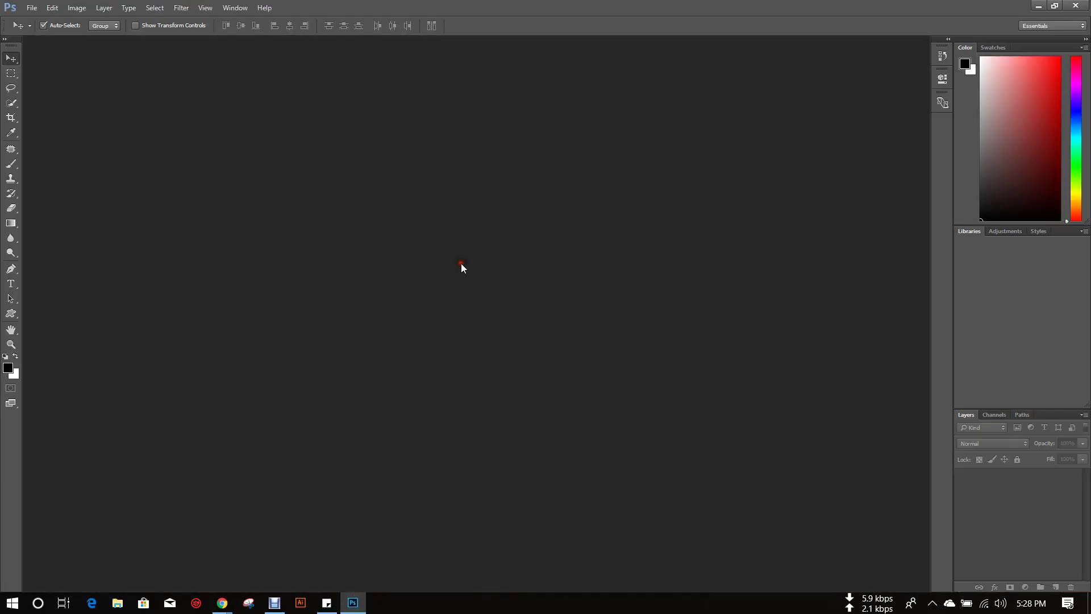
Select the white background of the cat drawing with Color Range, using sampled colors and a fuzziness of 83.
click(156, 8)
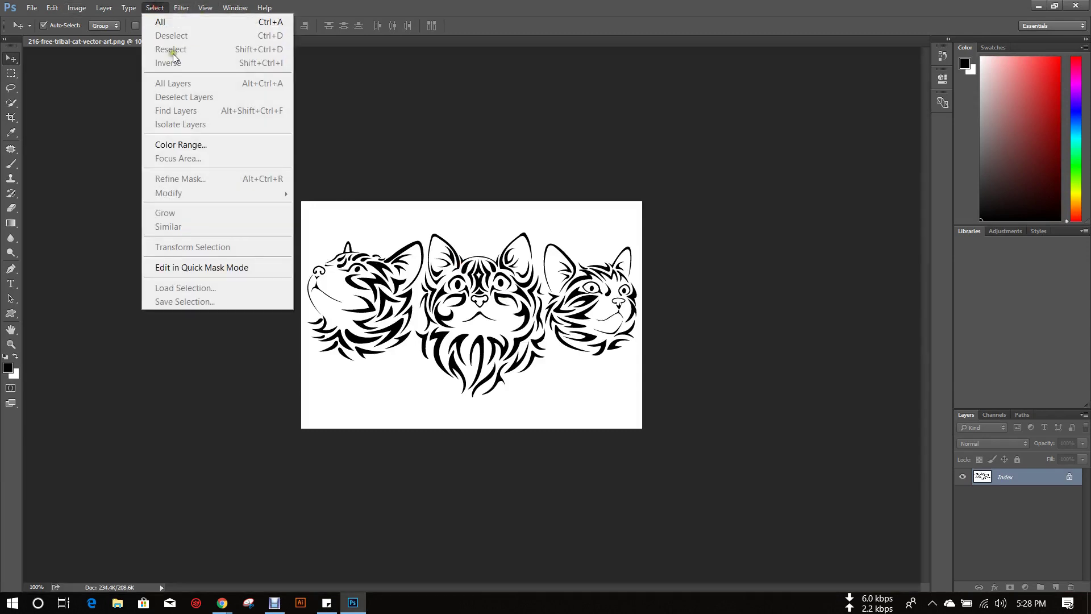
click(273, 143)
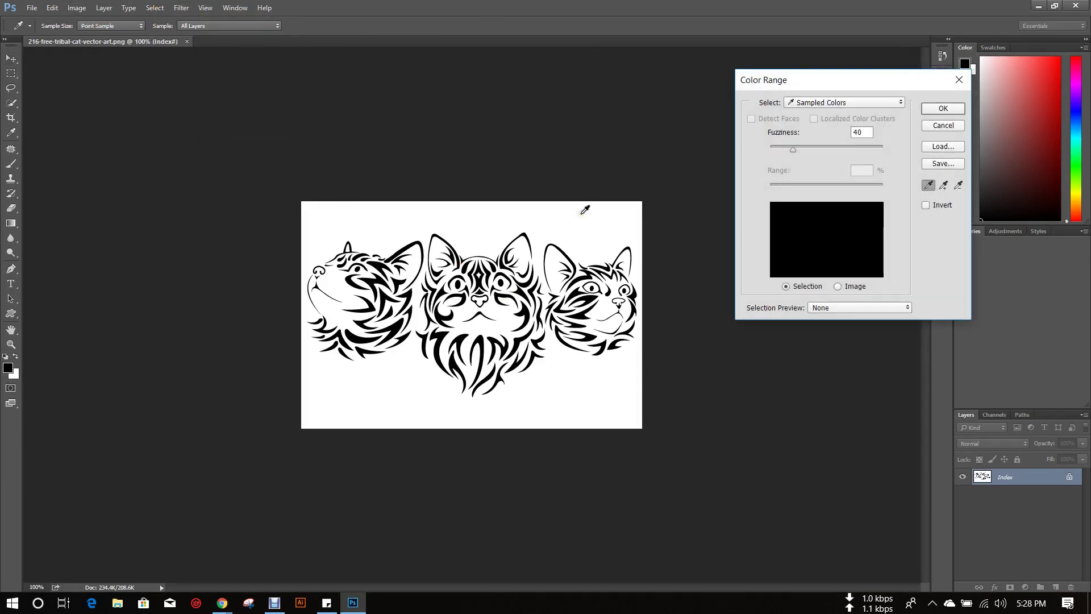
click(582, 213)
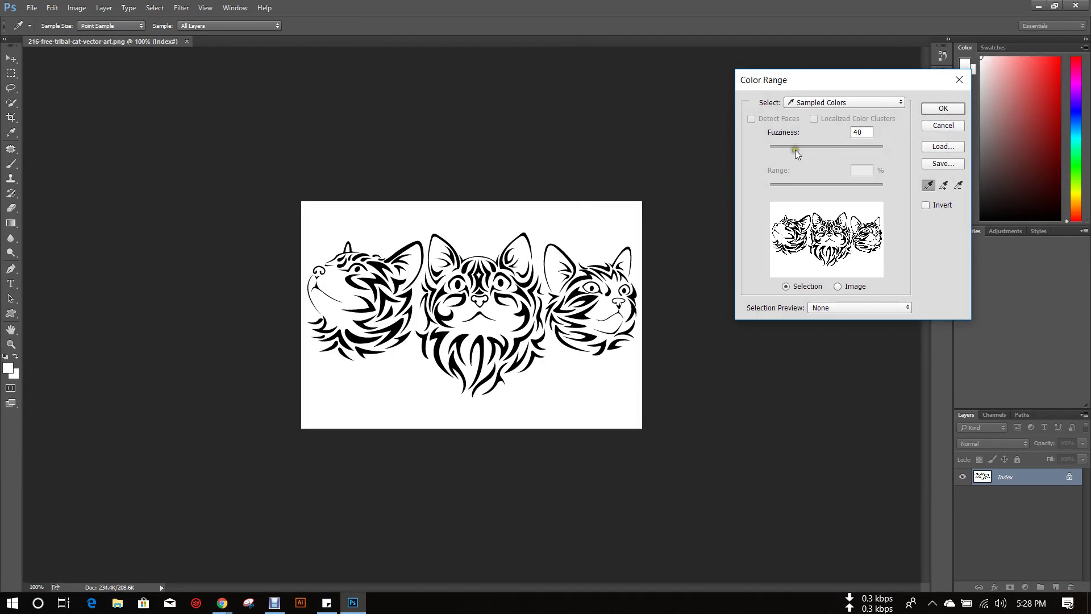
drag(830, 150, 845, 151)
click(943, 108)
key(v)
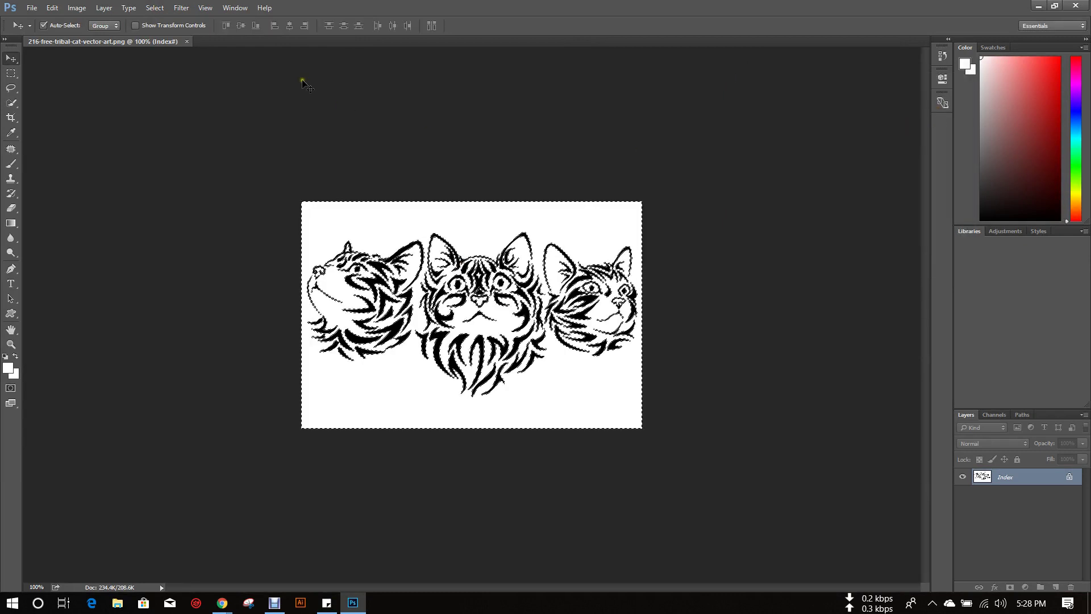
Invert the selection onto the black cat artwork, and clear the selection.
click(154, 7)
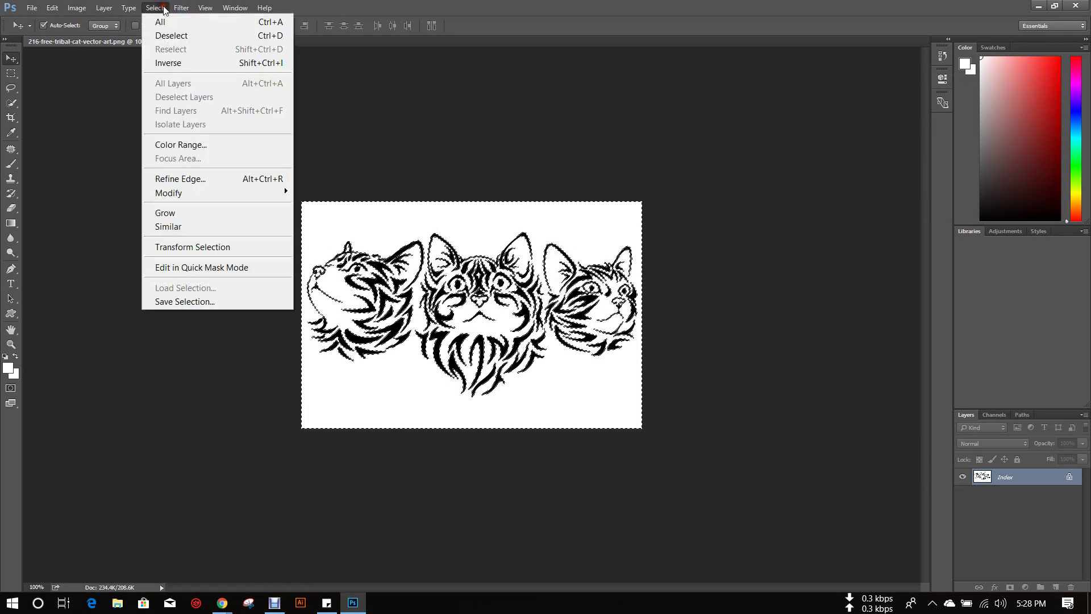
click(179, 63)
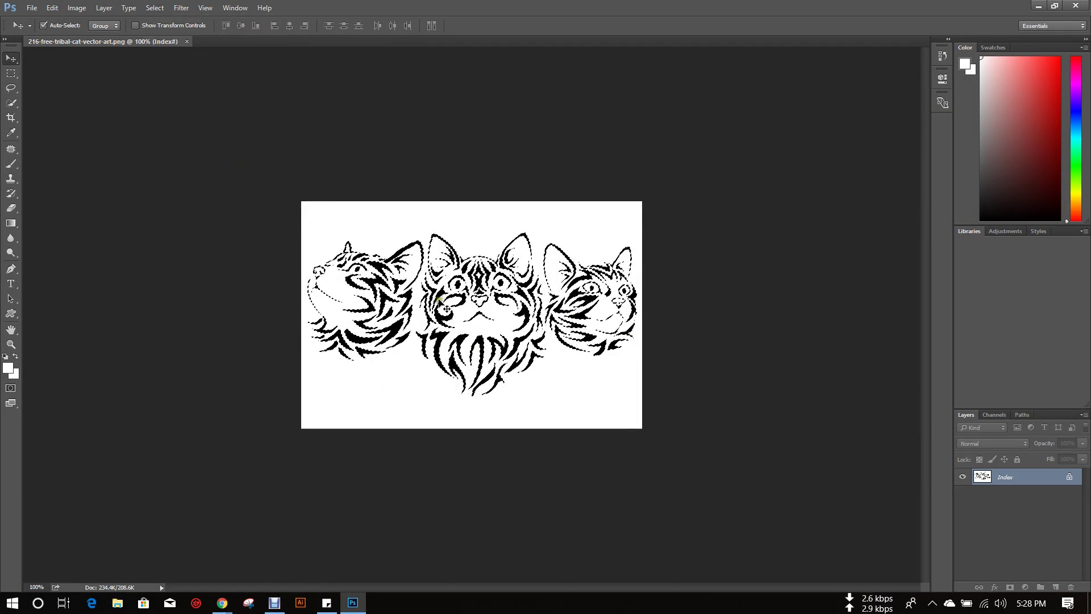
key(ctrl)
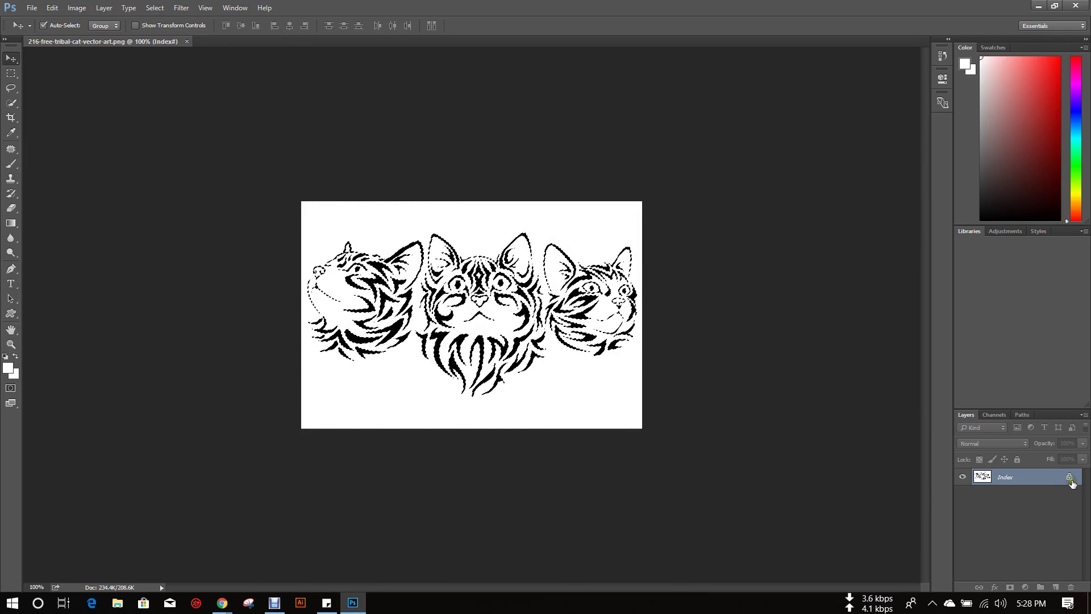
key(ctrl)
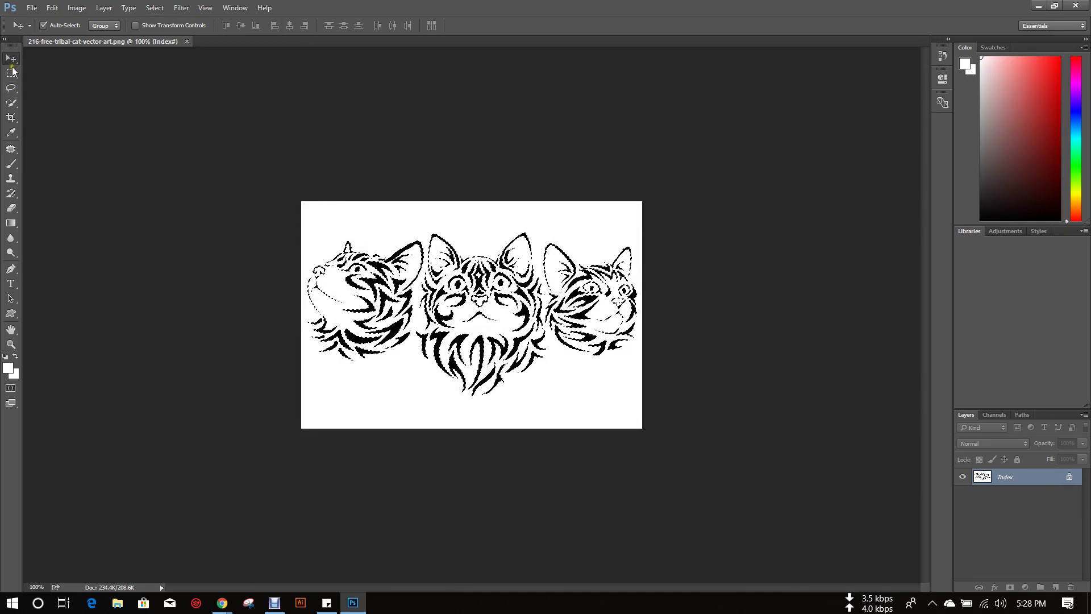
key(ctrl+d)
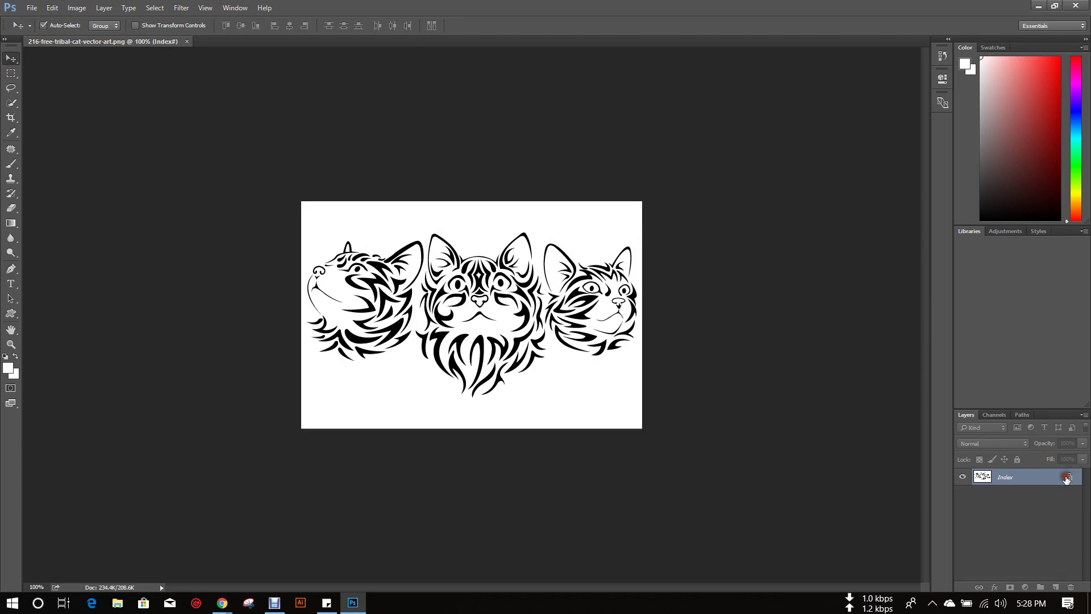
right_click(1060, 479)
key(Escape)
click(233, 8)
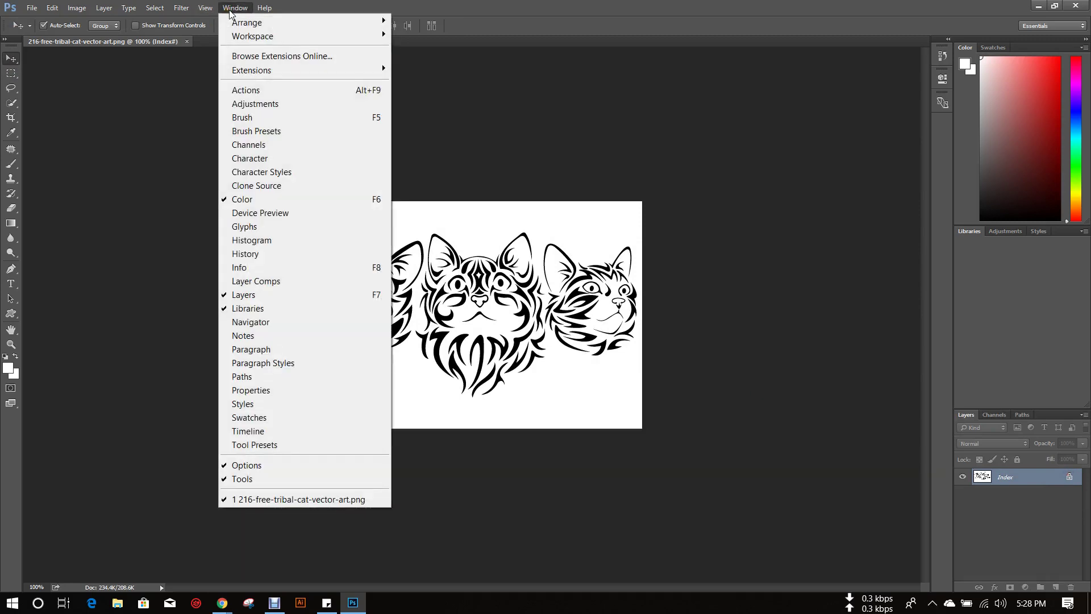
mouse_move(215, 12)
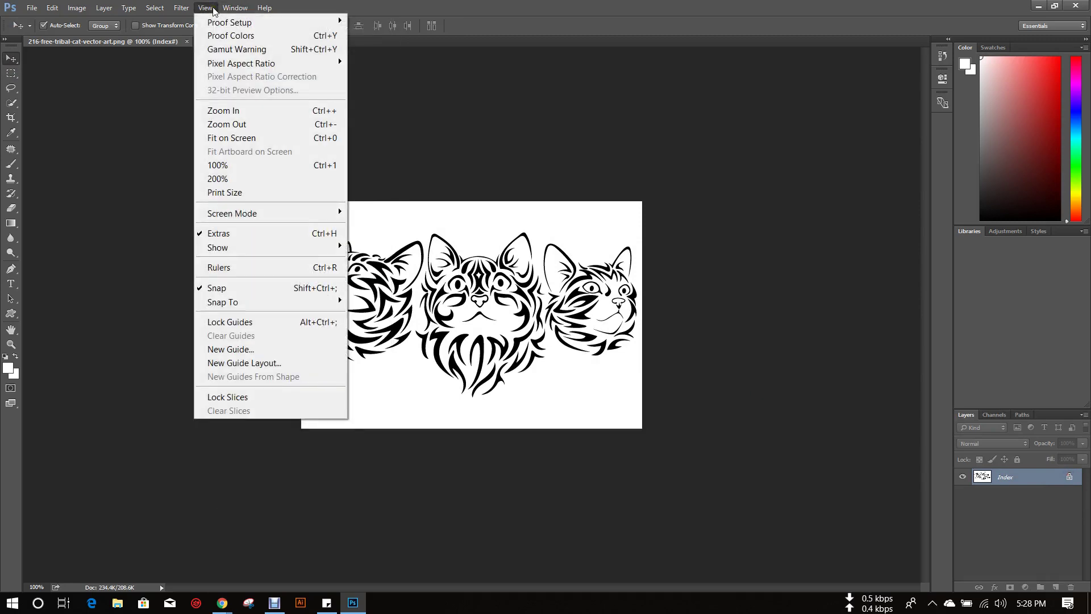
click(214, 11)
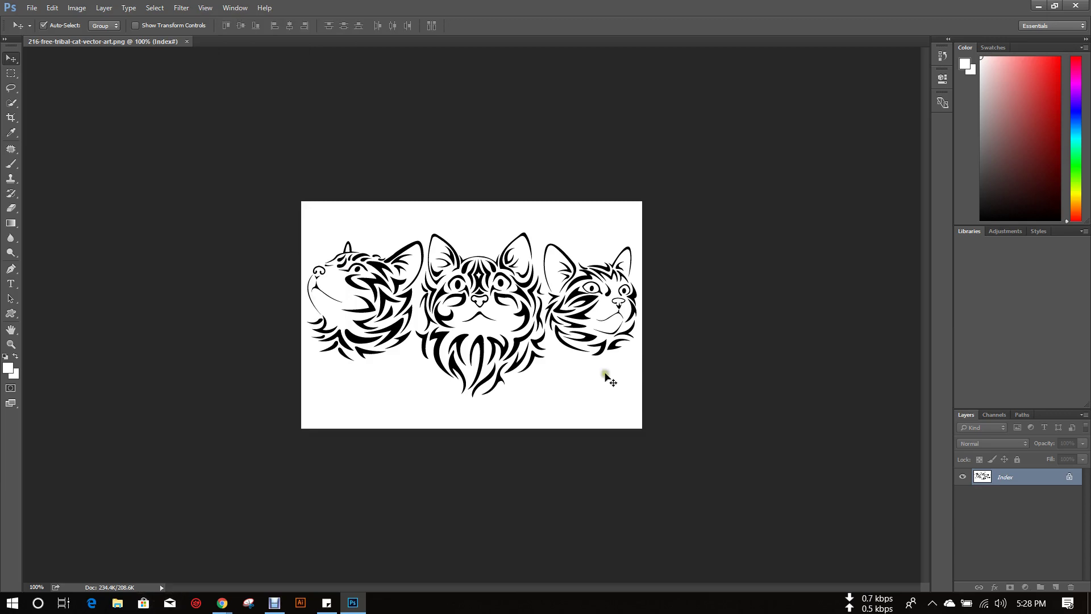
Minimize Photoshop and try to open 216-free-tribal-cat-vector-art.png from the desktop in it again.
click(1037, 7)
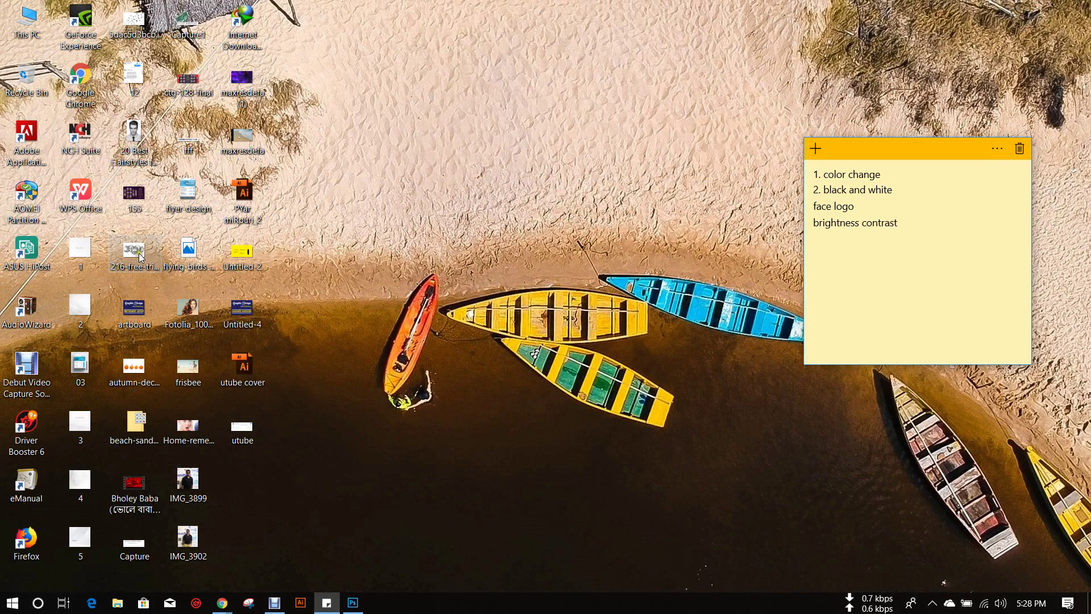
drag(139, 254, 512, 91)
drag(518, 145, 522, 153)
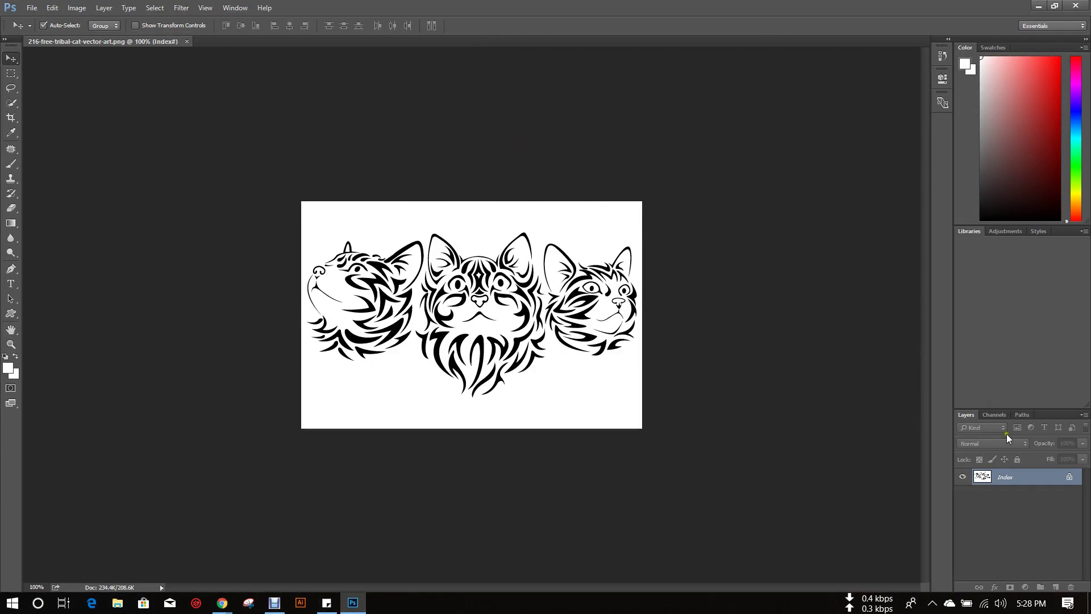
Export the locked Index layer as a PNG named Background to the Desktop folder.
click(1069, 479)
right_click(1070, 479)
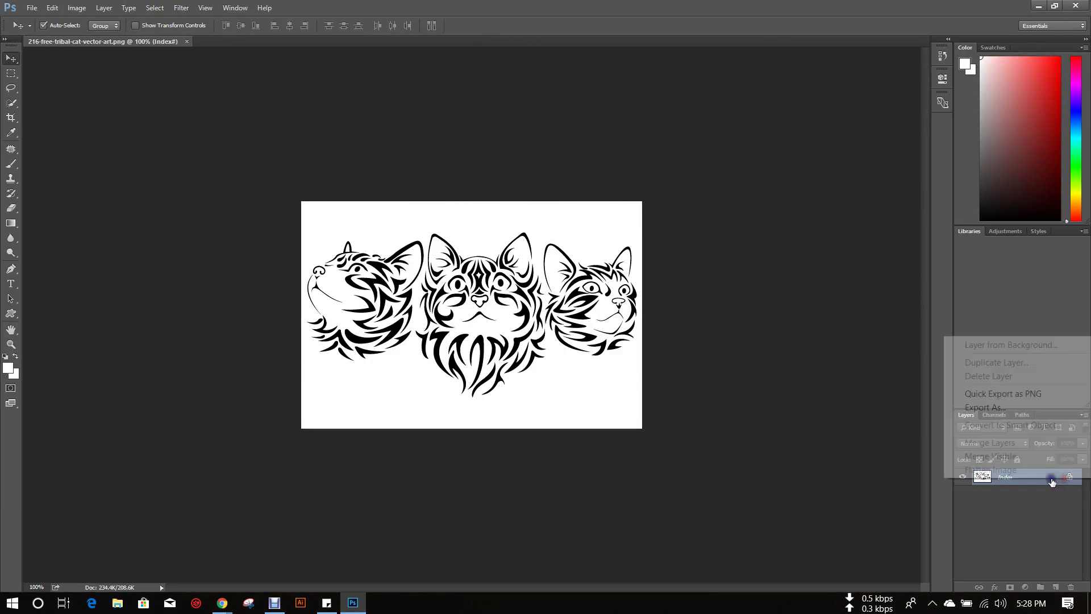
click(1027, 407)
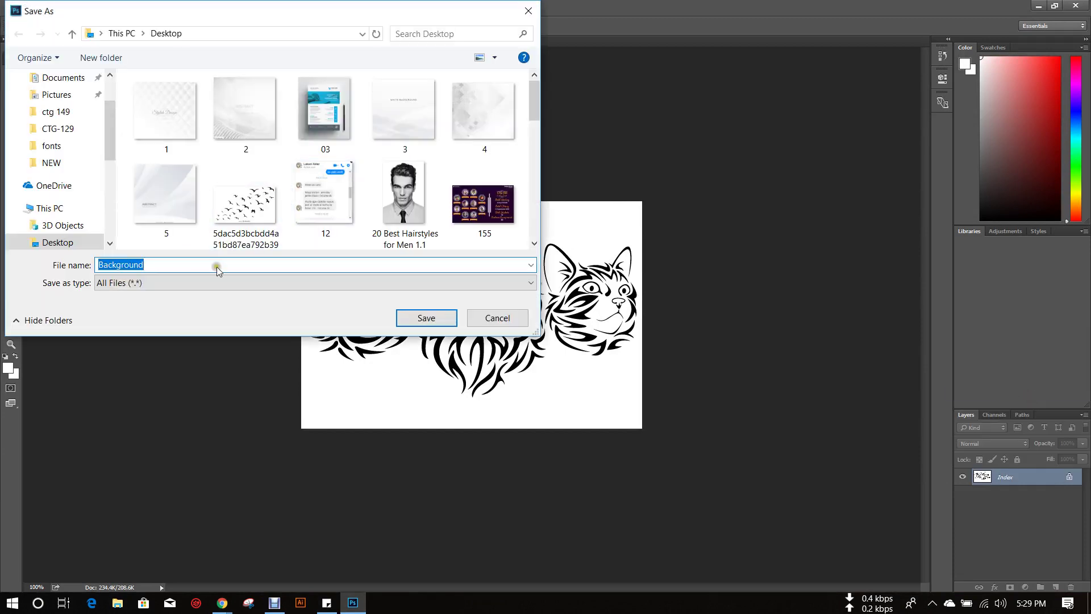
click(422, 317)
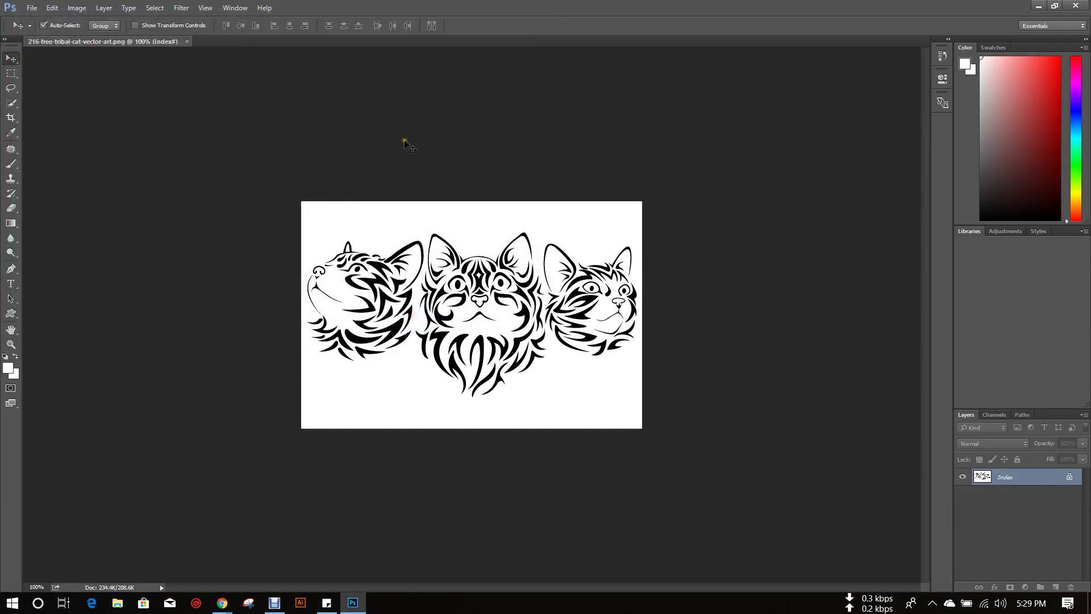
Switch to the Desktop folder in File Explorer and open the Background image in Photoshop.
click(1039, 6)
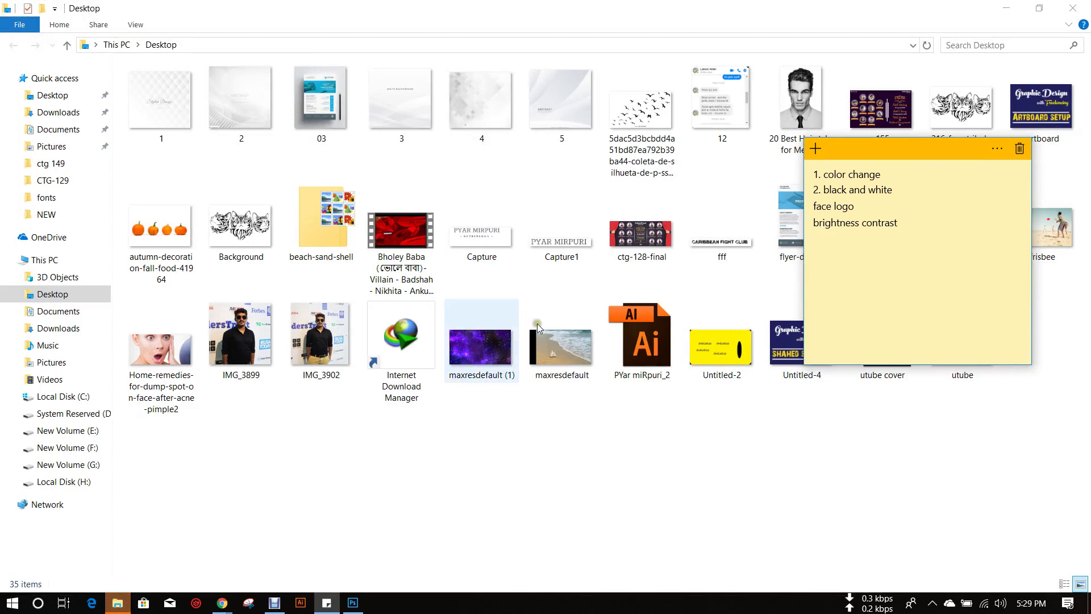
drag(948, 153, 624, 257)
click(233, 234)
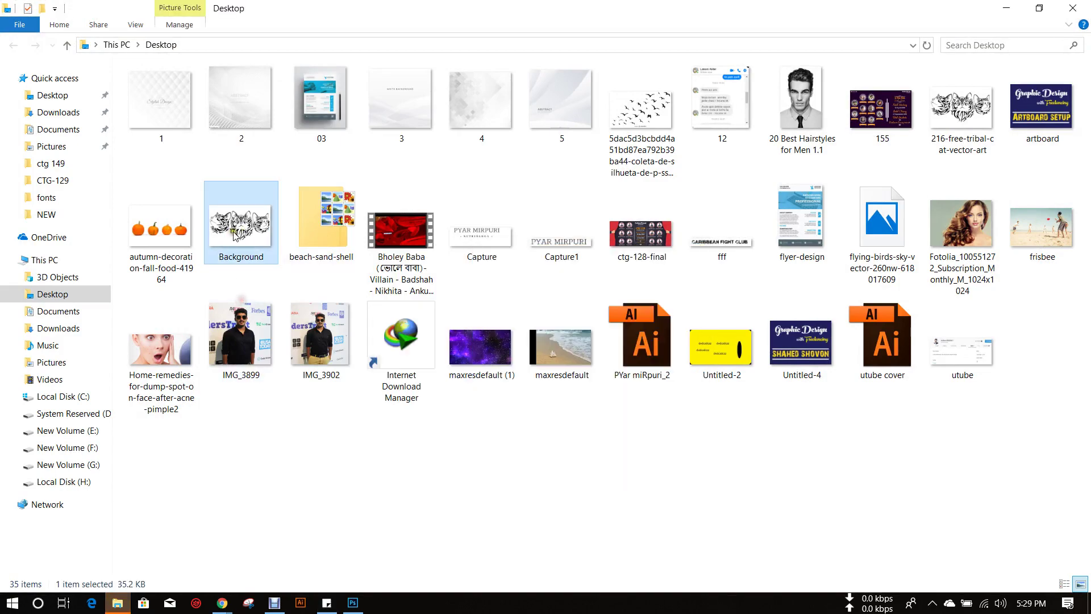
drag(234, 234, 523, 32)
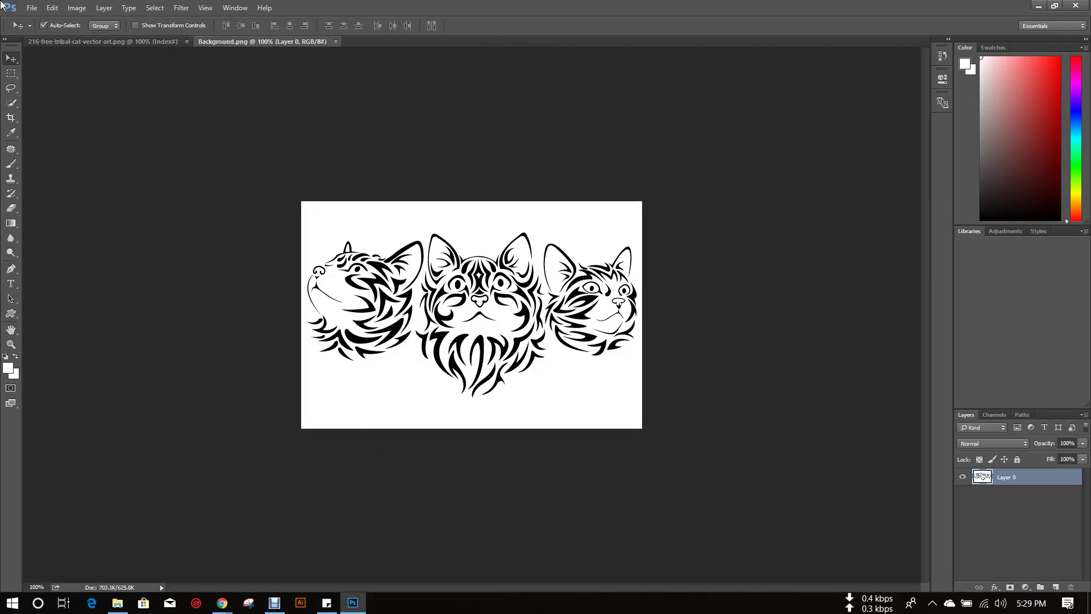
Select the white background of Background.png with Color Range at a fuzziness of 83, and invert the selection.
click(152, 8)
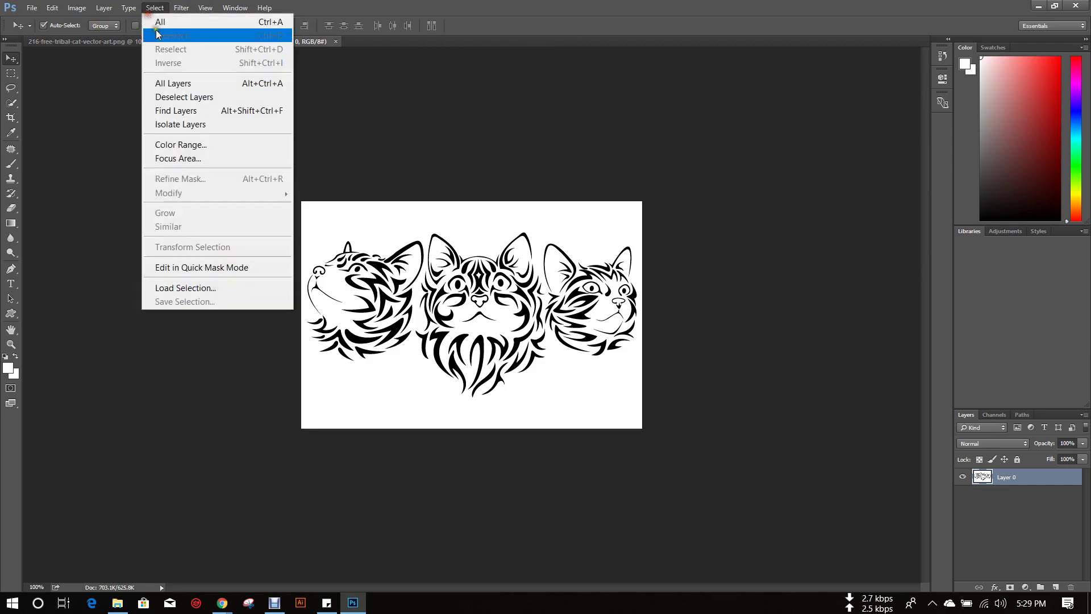
click(199, 139)
click(499, 214)
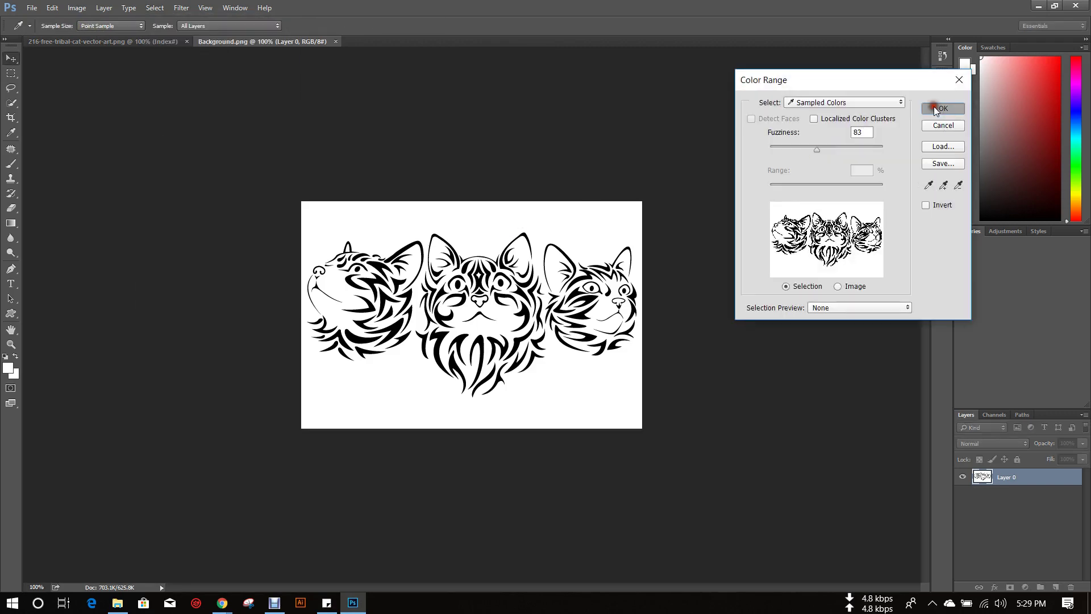
click(942, 108)
click(157, 9)
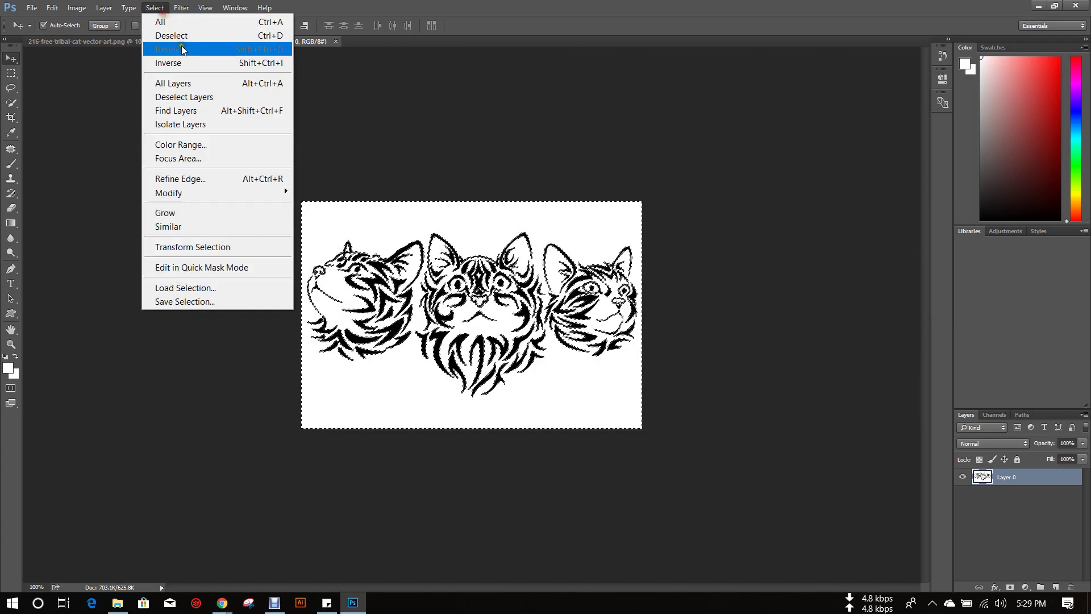
click(171, 62)
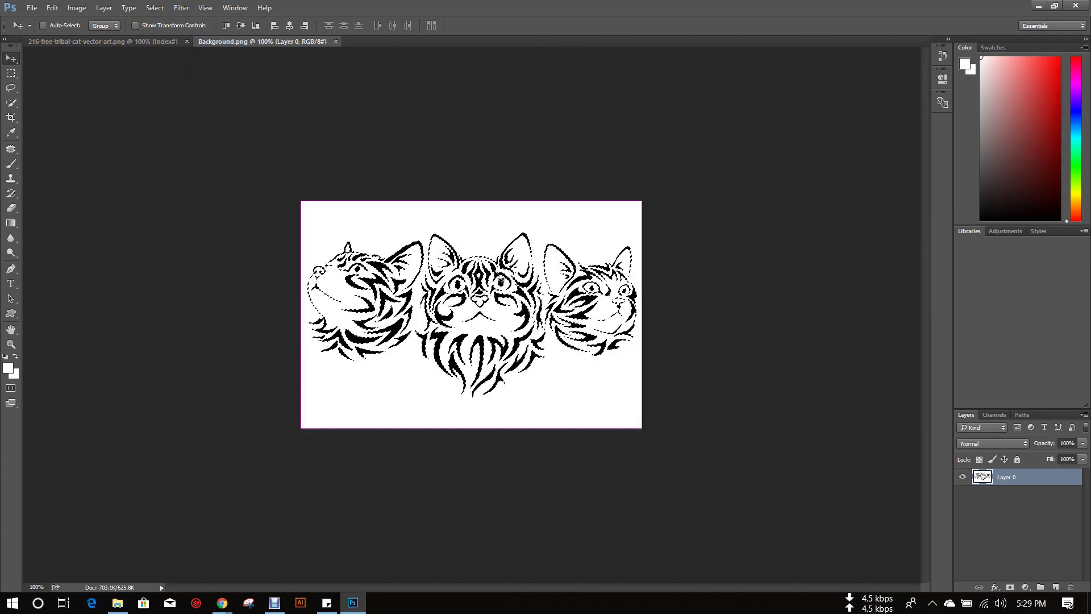
Copy the selected cat artwork to a new layer and hide Layer 0.
key(ctrl+j)
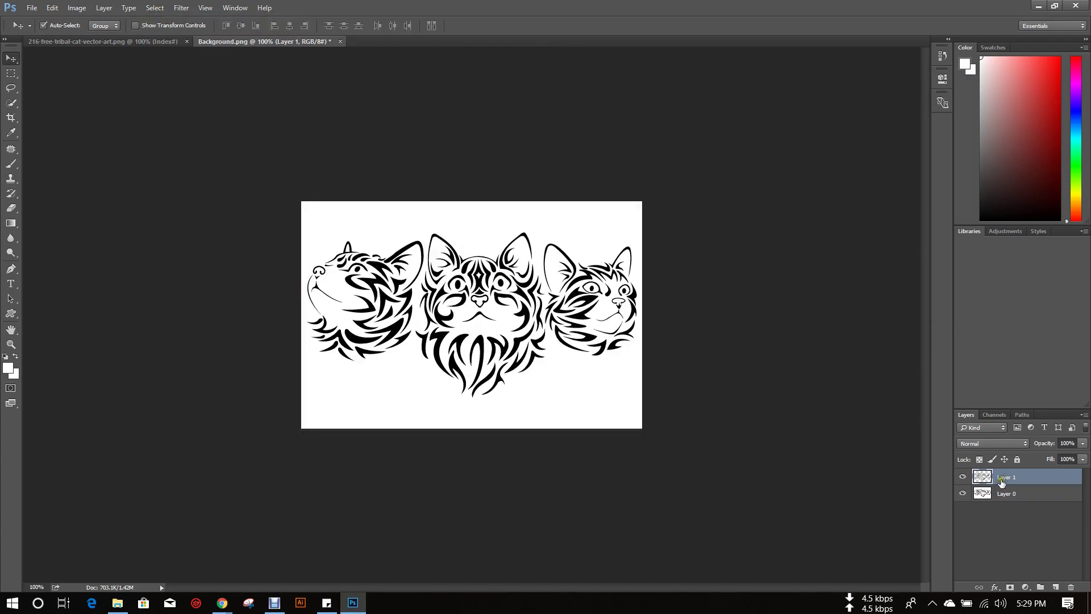
click(962, 493)
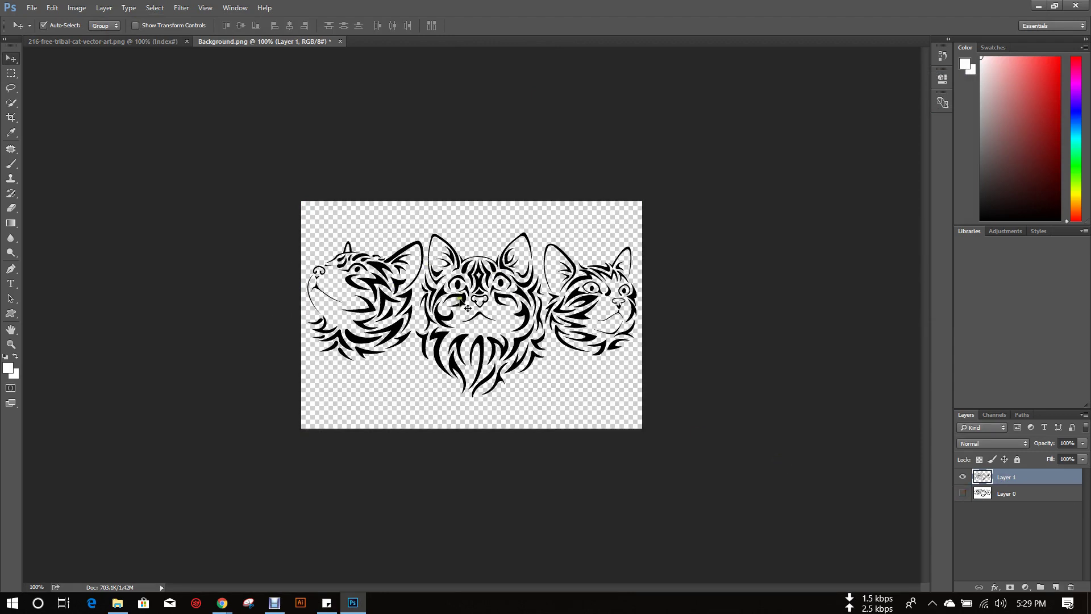
key(ctrl+plus)
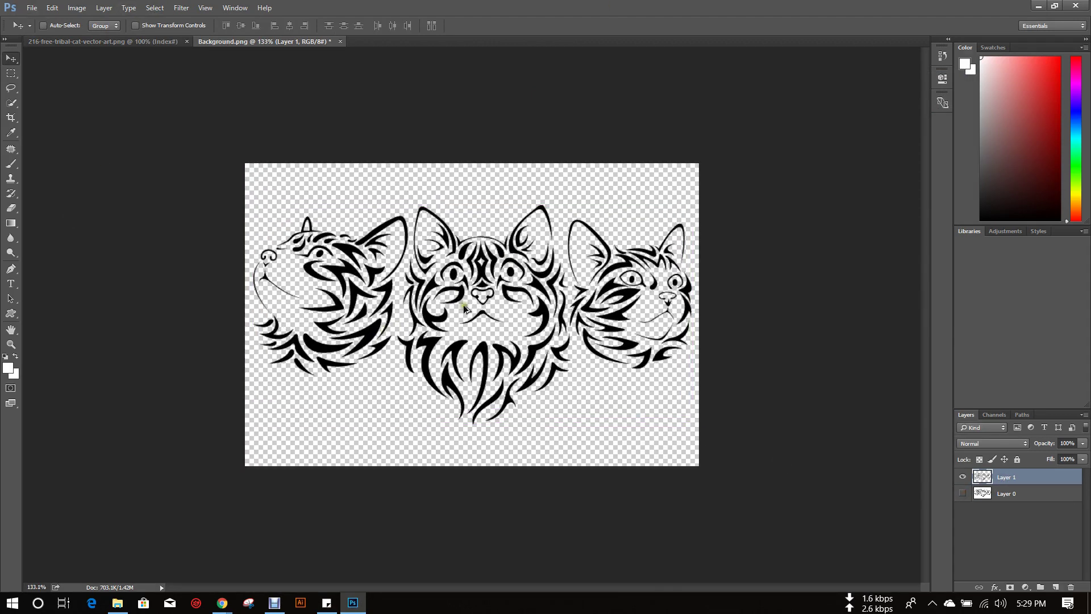
Recolor the cat artwork on Layer 1 by applying a Color Overlay in bright red.
click(995, 586)
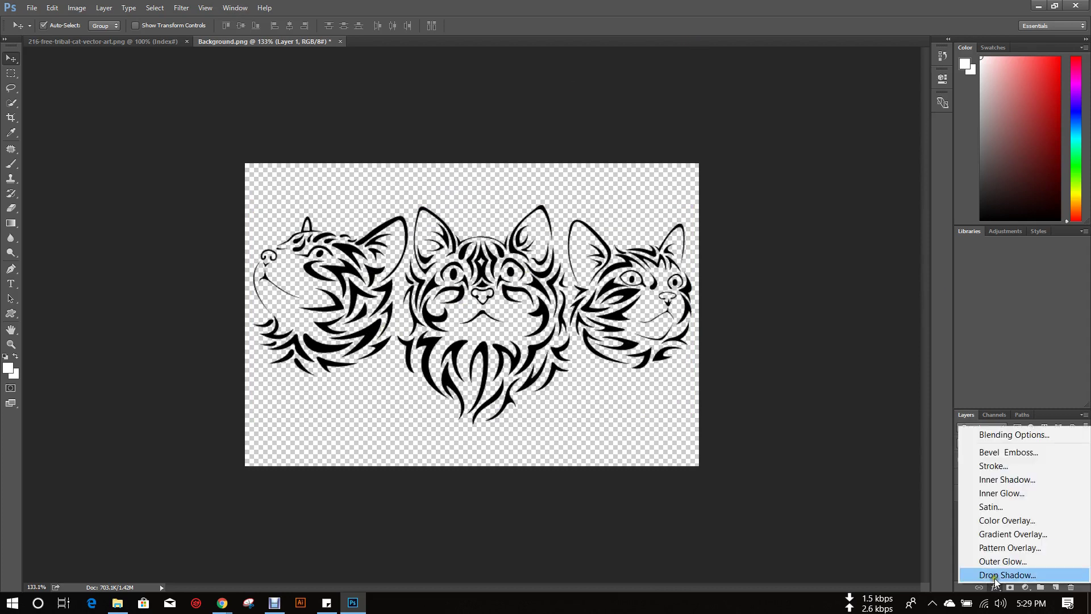
click(1026, 525)
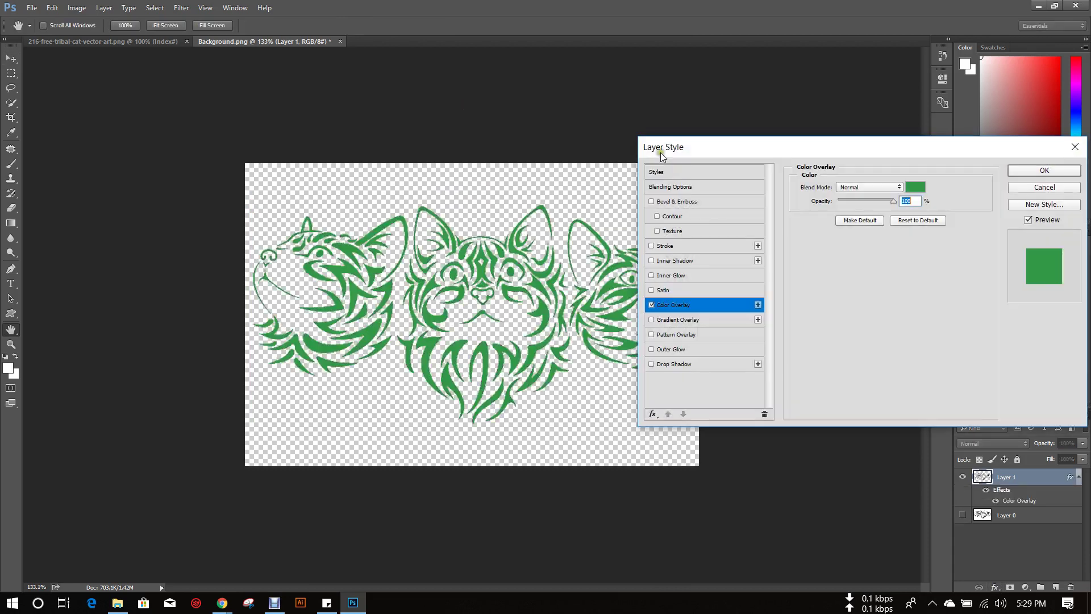
drag(660, 157, 704, 156)
click(958, 187)
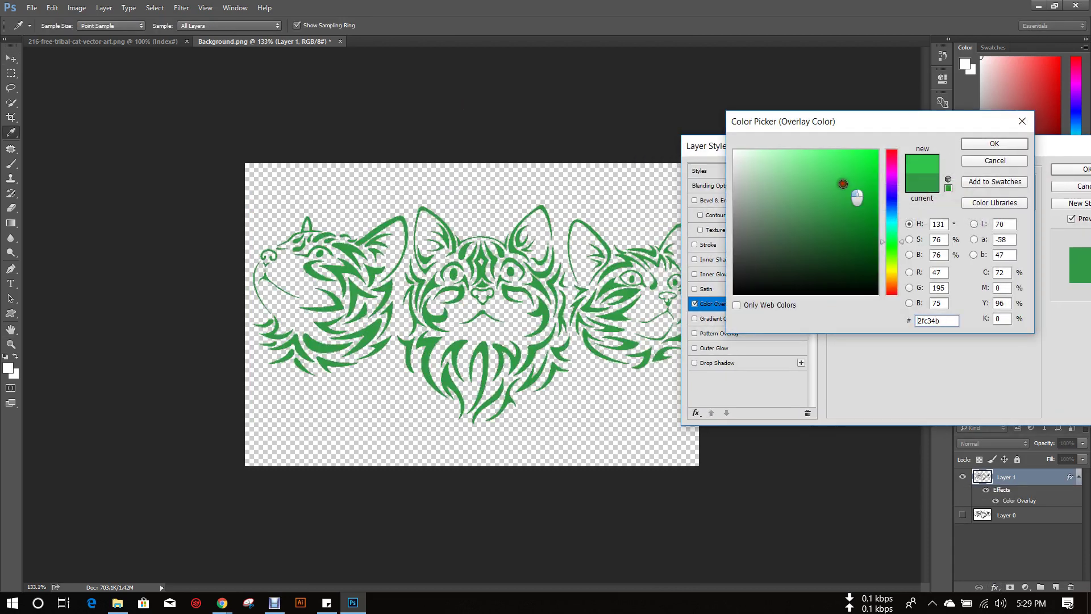
click(870, 162)
click(891, 205)
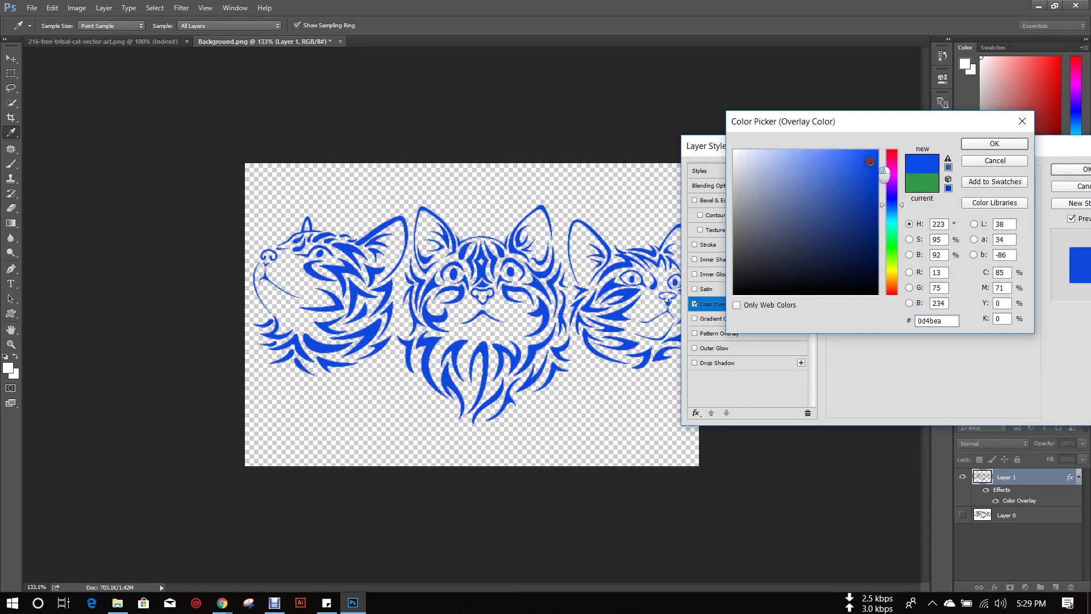
click(884, 153)
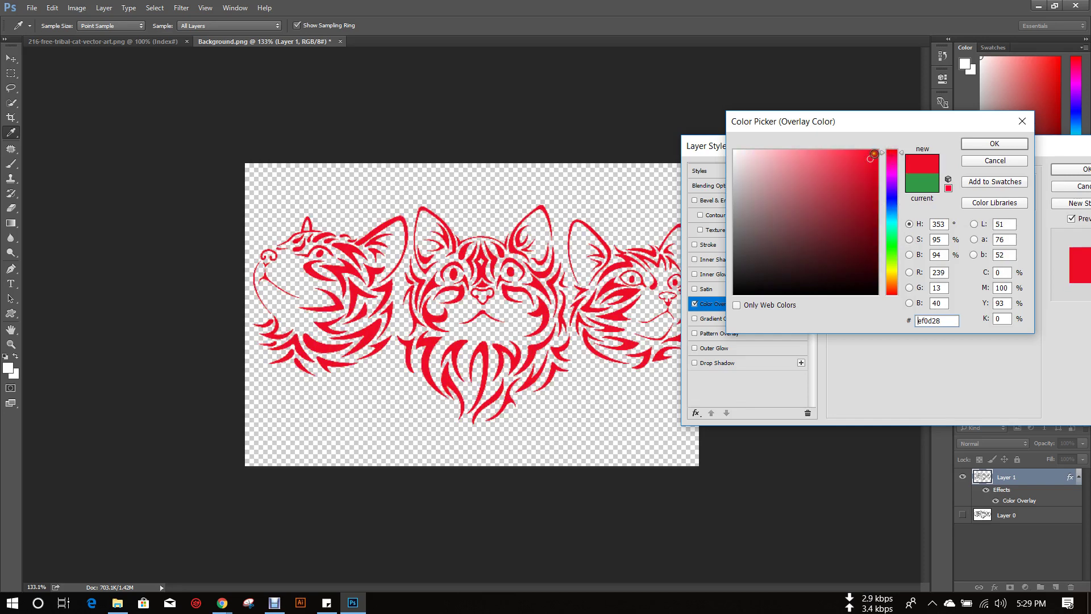
click(874, 153)
click(994, 144)
key(Return)
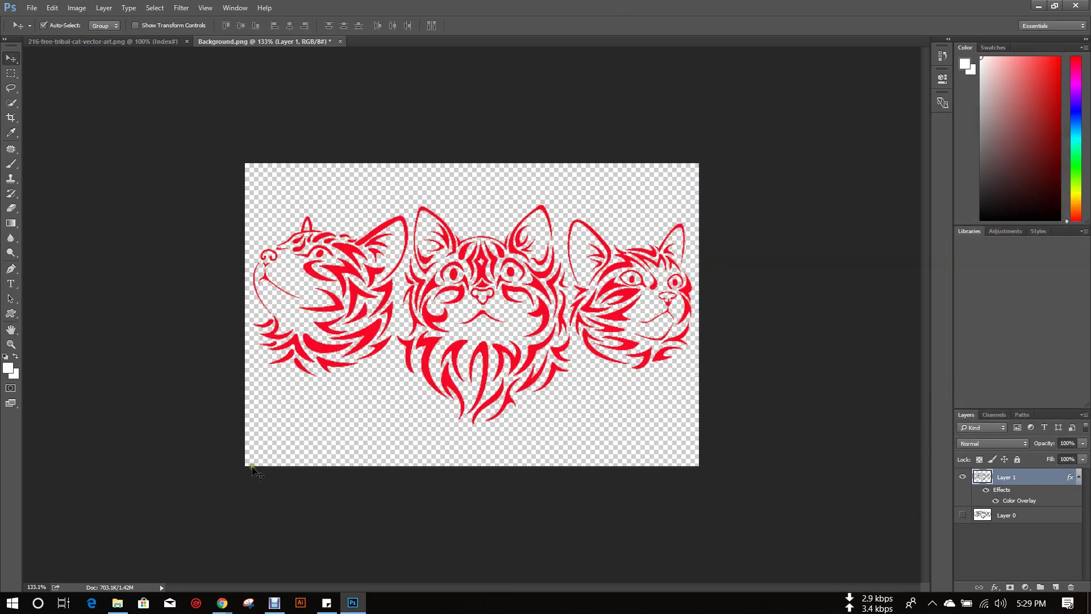
Switch to File Explorer and open the habijabi folder inside the win folder on Local Disk (H:).
click(117, 603)
click(71, 464)
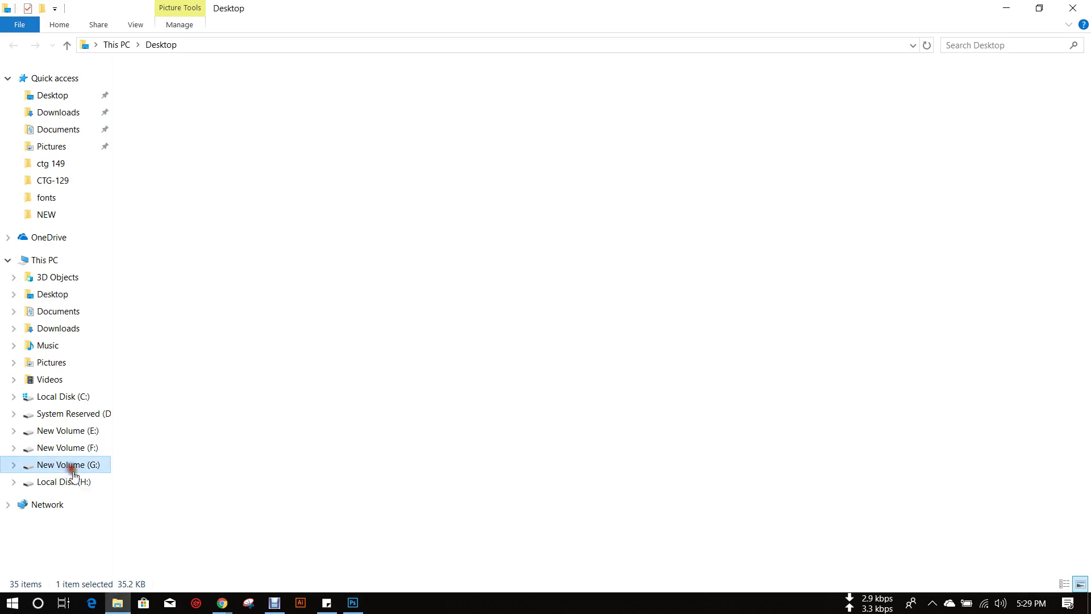
click(98, 482)
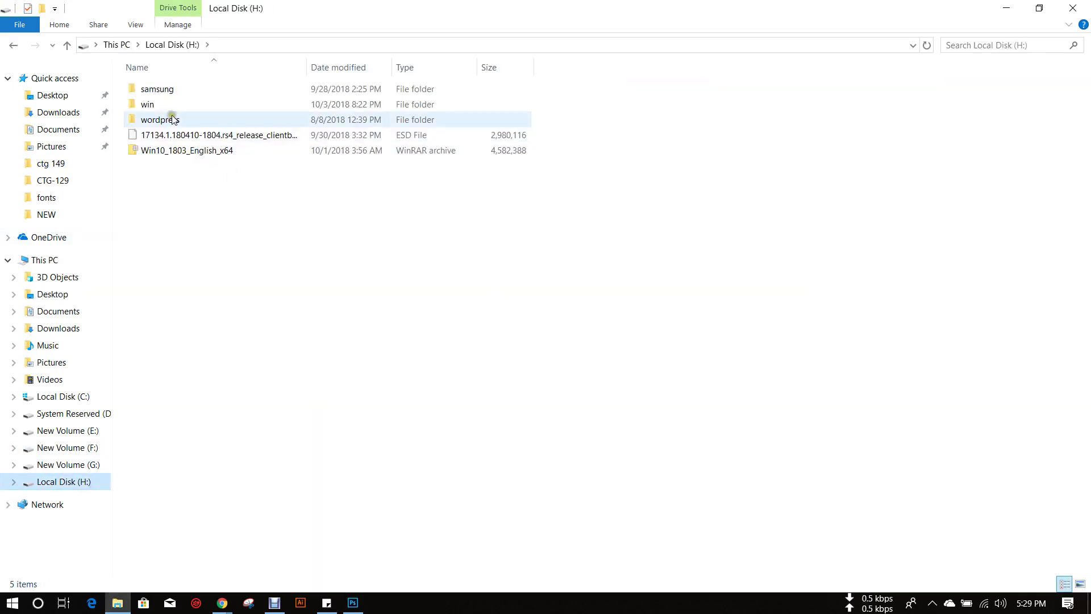
double_click(165, 101)
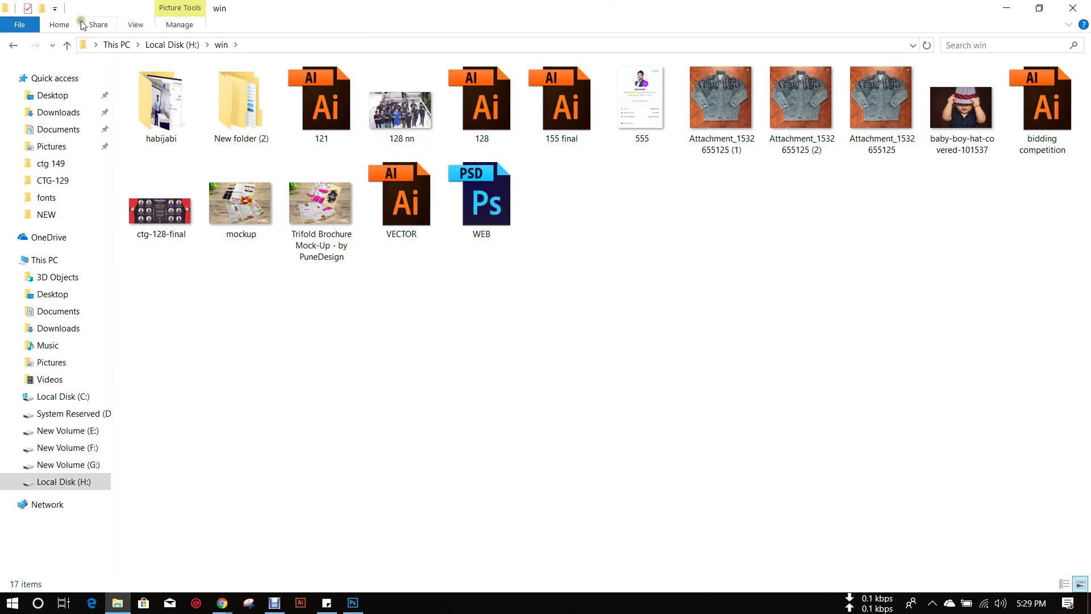
double_click(162, 103)
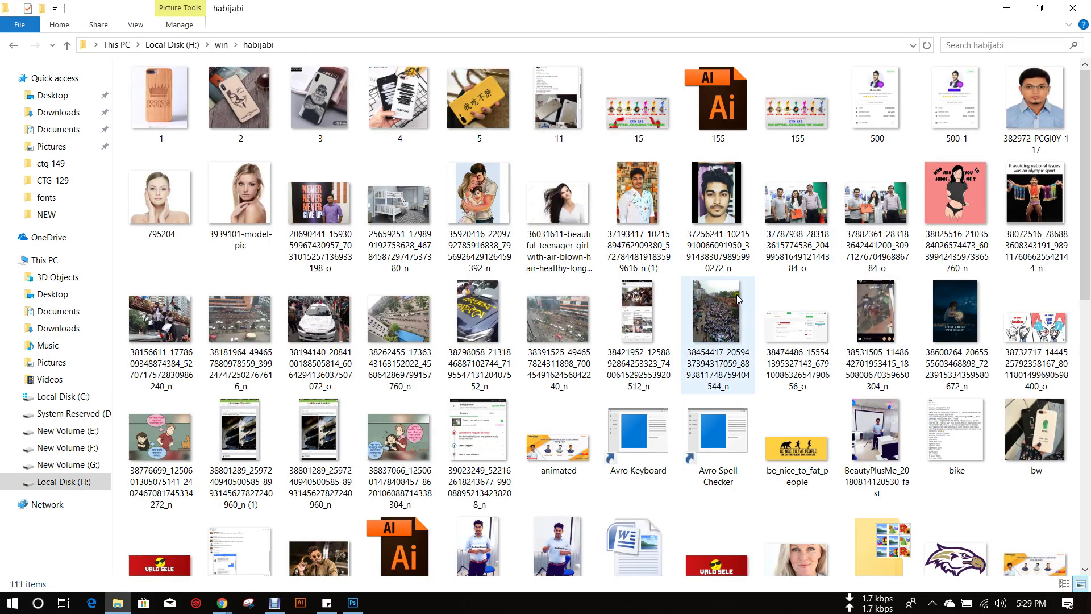
Find the logo with stroke PNG in the habijabi folder and open it for viewing.
scroll(737, 299, down, 5)
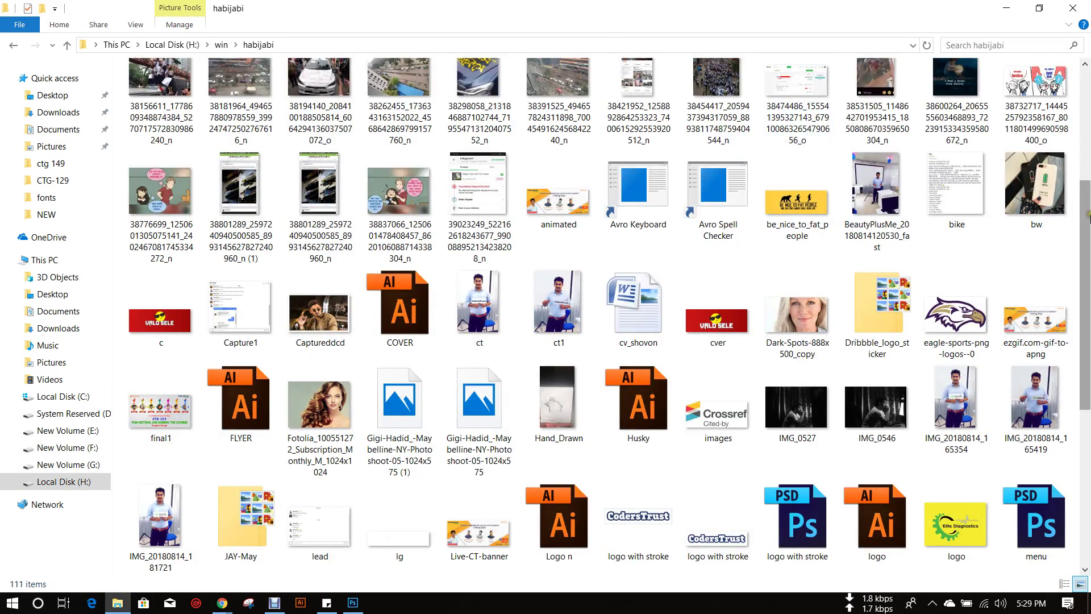
text(c)
scroll(681, 341, down, 2)
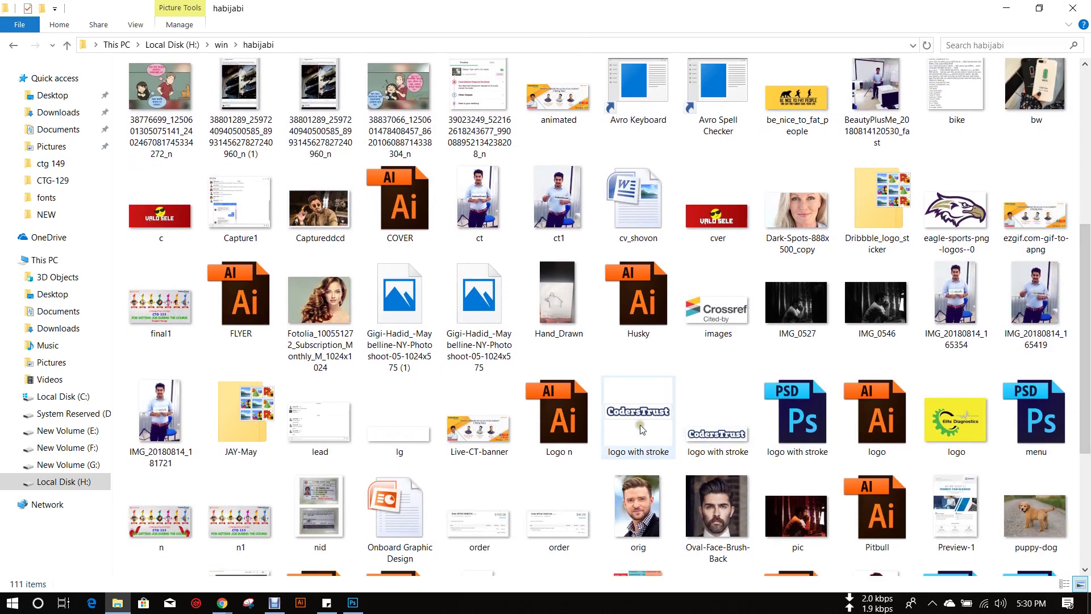
click(640, 429)
double_click(640, 429)
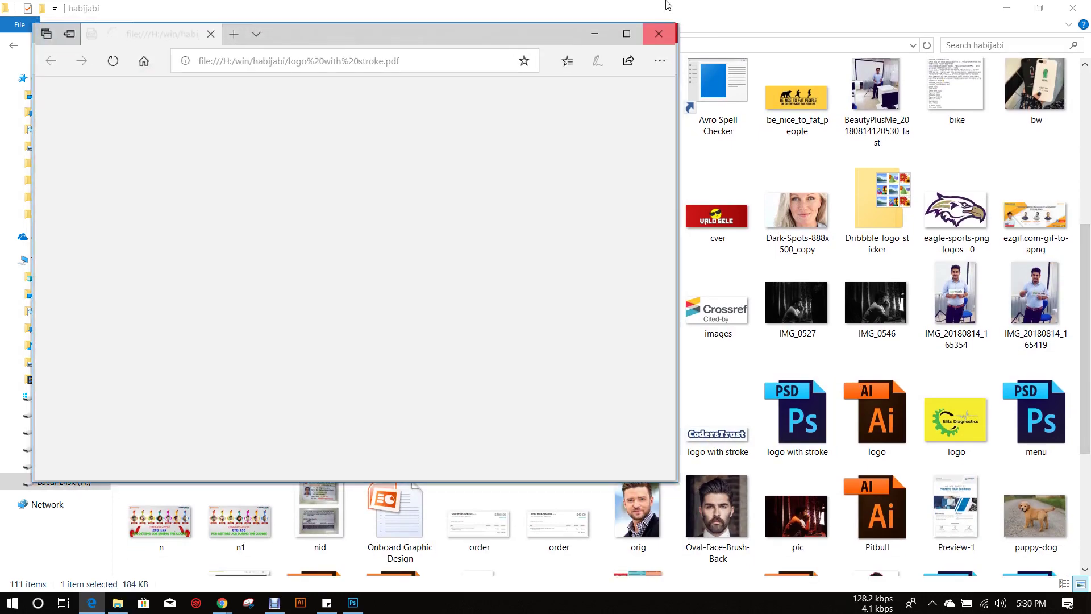
click(660, 29)
double_click(740, 428)
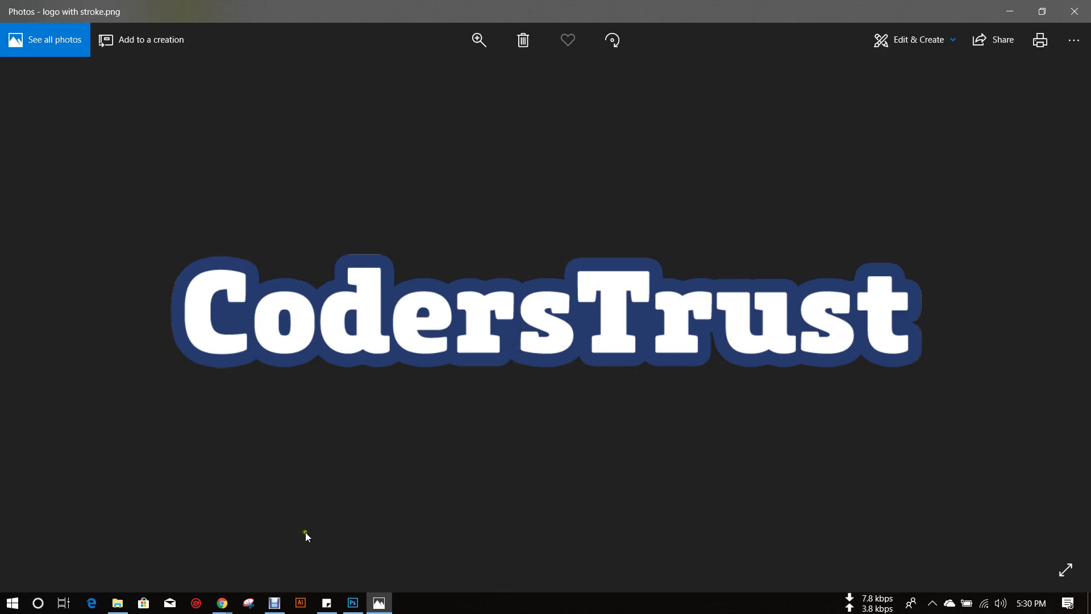
Return to the habijabi folder in File Explorer and open the logo AI file in Illustrator.
click(118, 603)
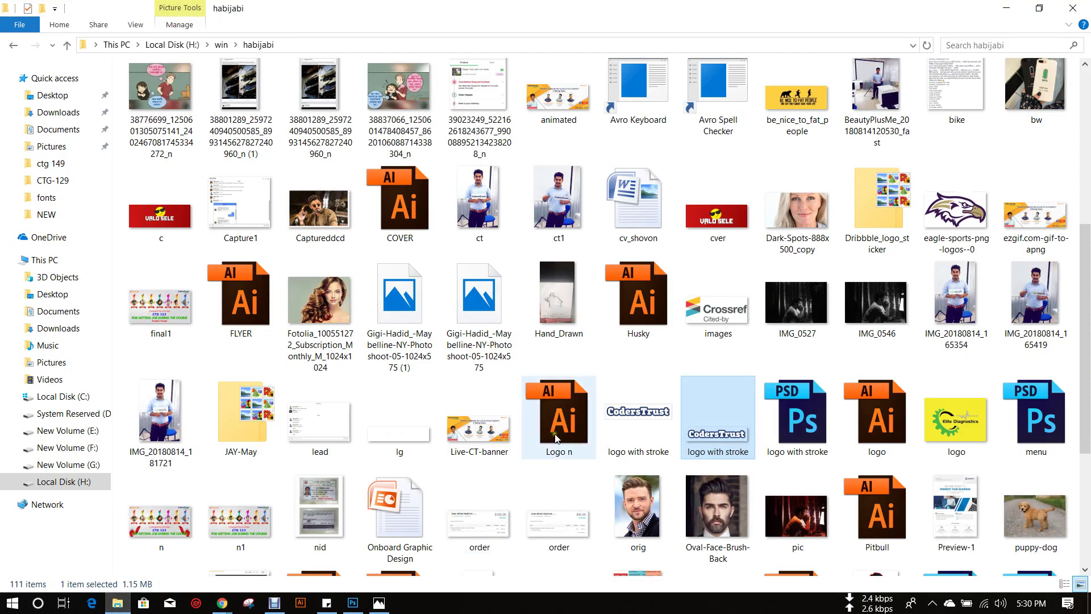
scroll(557, 437, down, 3)
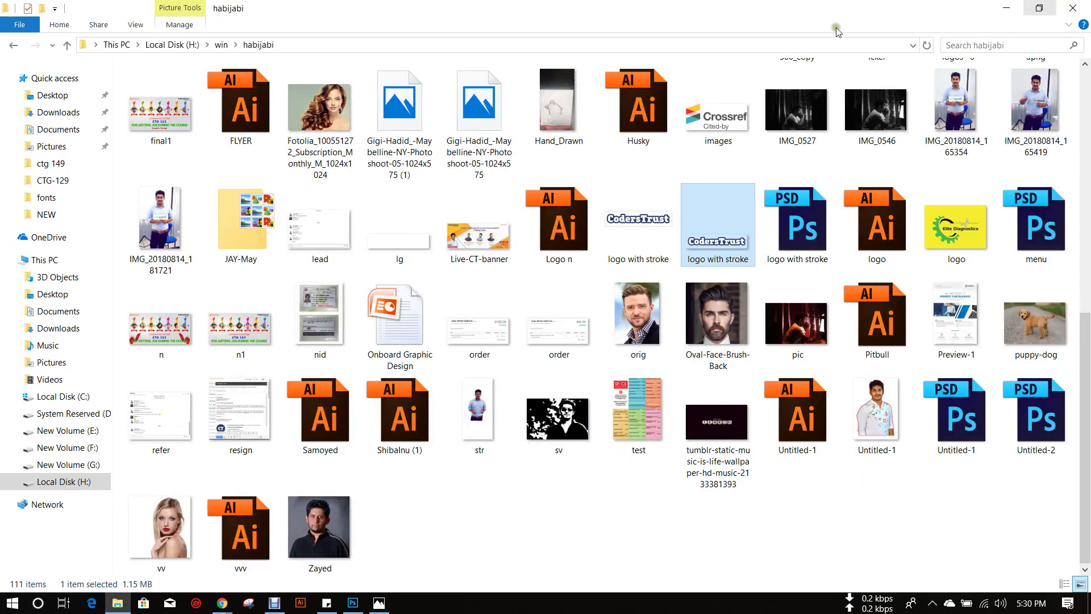
click(879, 221)
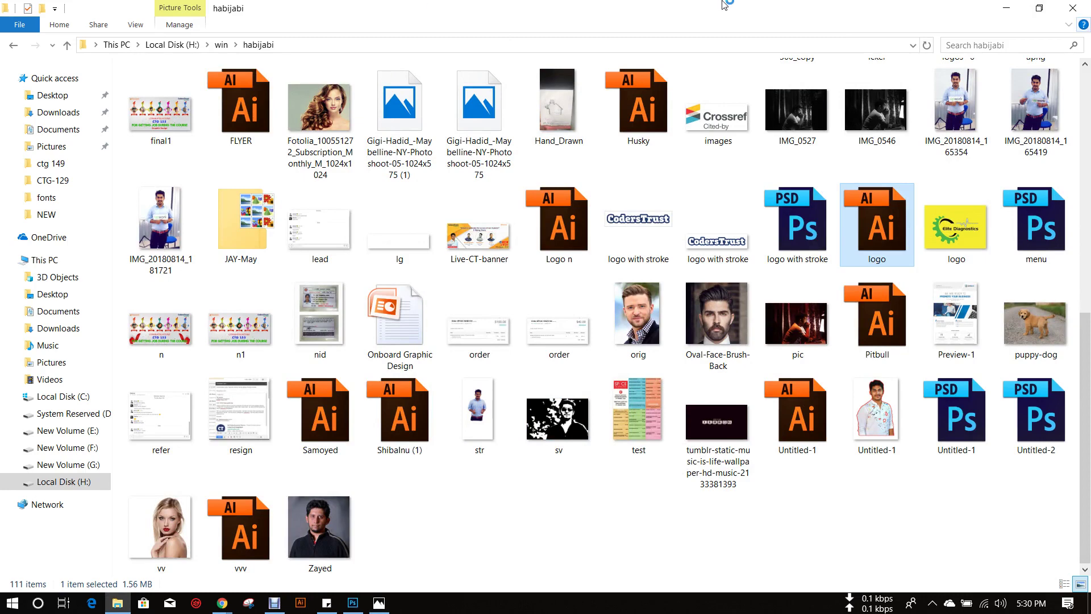
key(Return)
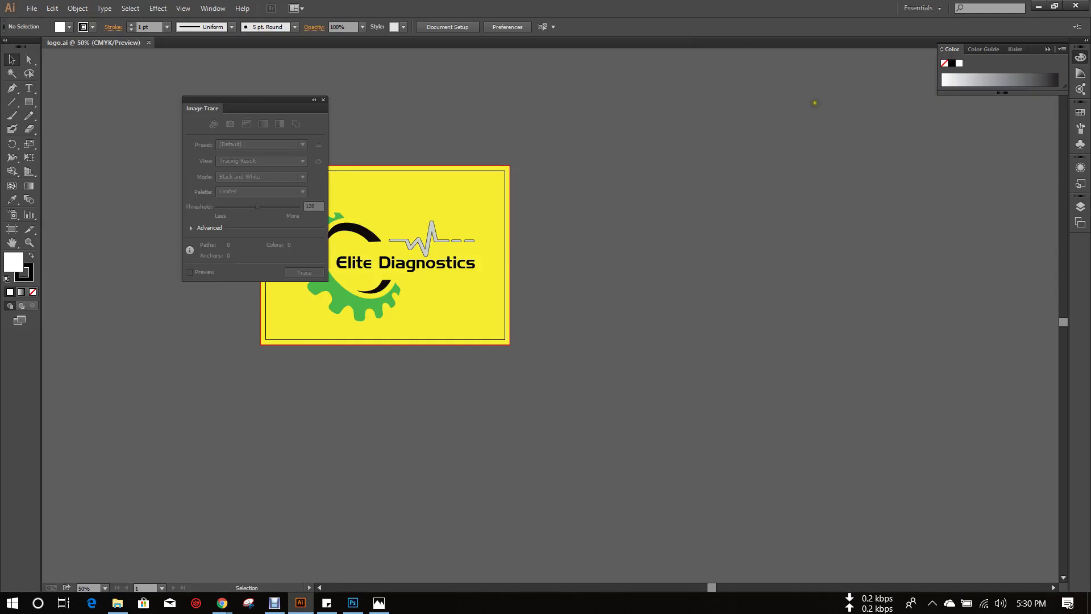
Move the Elite Diagnostics logo off the yellow card and ungroup it, setting the text apart above the gear.
scroll(568, 256, up, 2)
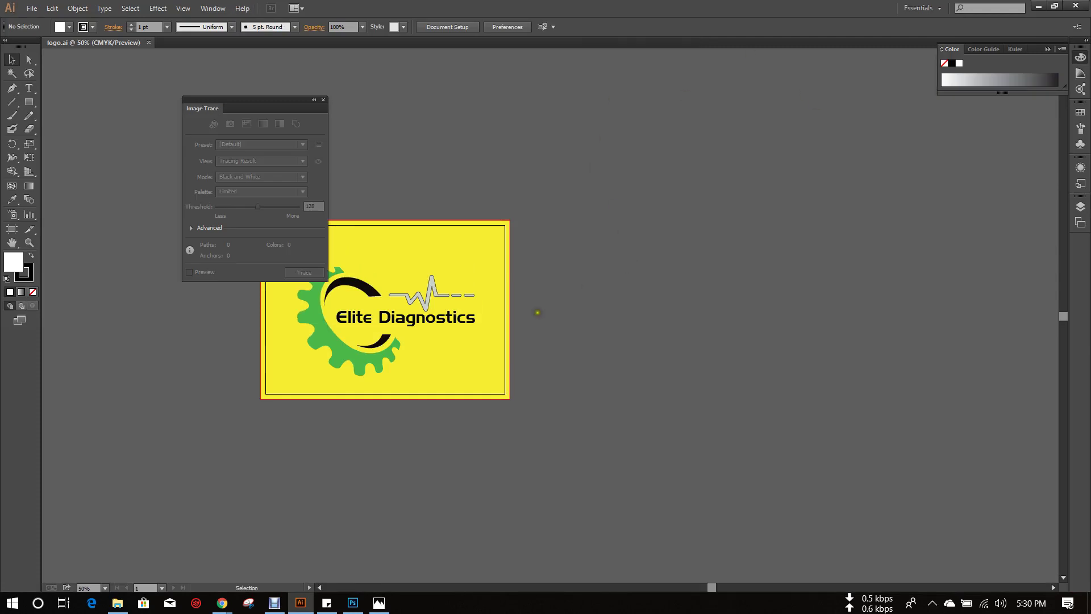
drag(480, 318, 478, 39)
right_click(703, 318)
click(760, 389)
click(850, 333)
right_click(705, 216)
click(768, 297)
click(769, 295)
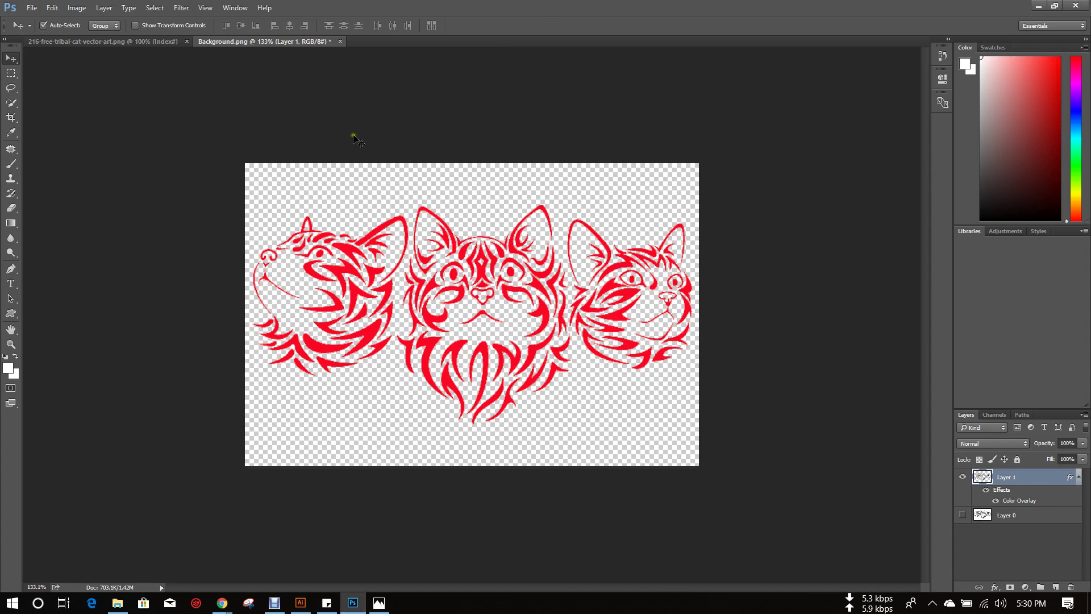
Try to carry the Elite Diagnostics text from Illustrator over to the Background.png document in Photoshop.
drag(353, 136, 390, 279)
click(301, 602)
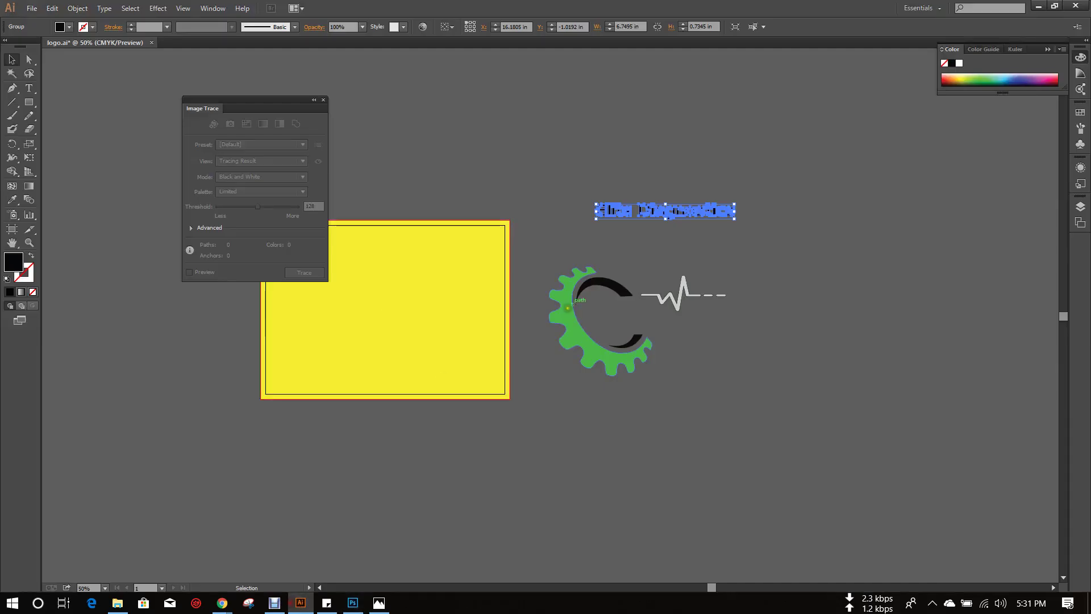
drag(664, 212, 682, 41)
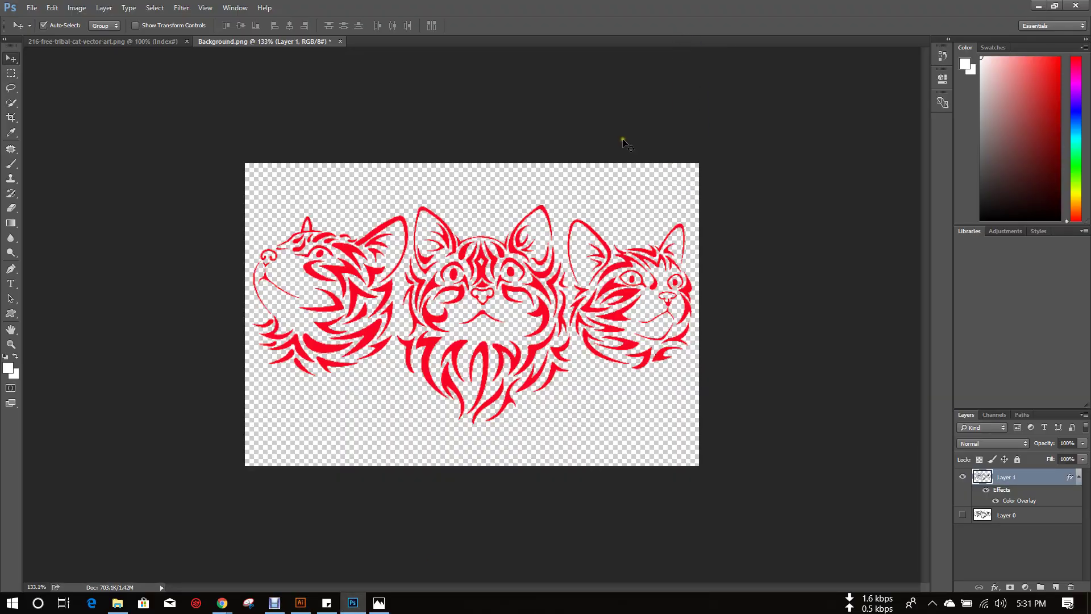
Add a new layer to Background.png and hide the cat artwork on Layer 1.
click(1054, 586)
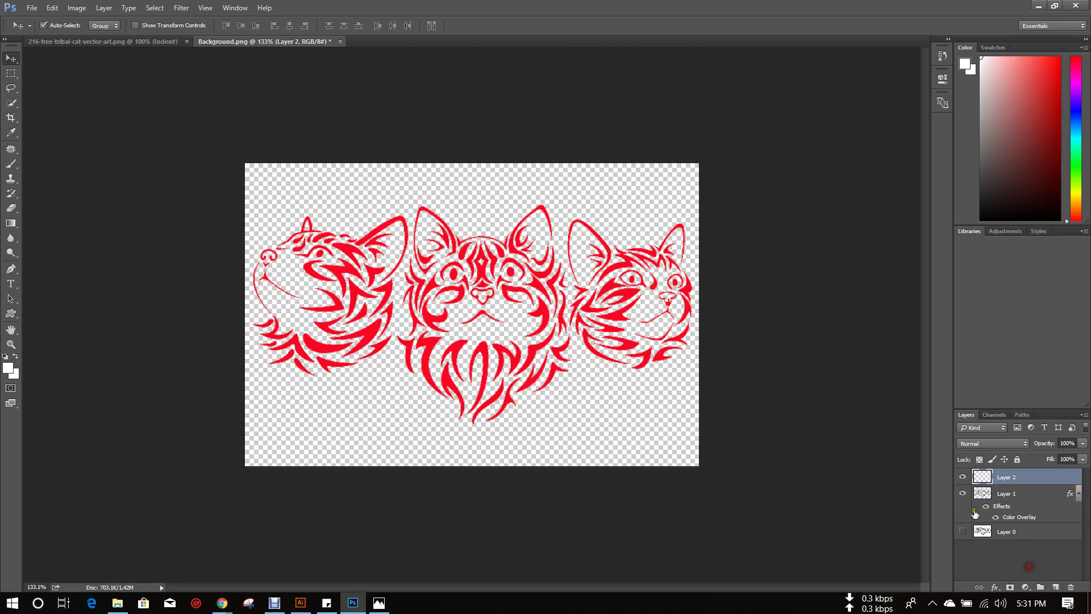
click(962, 492)
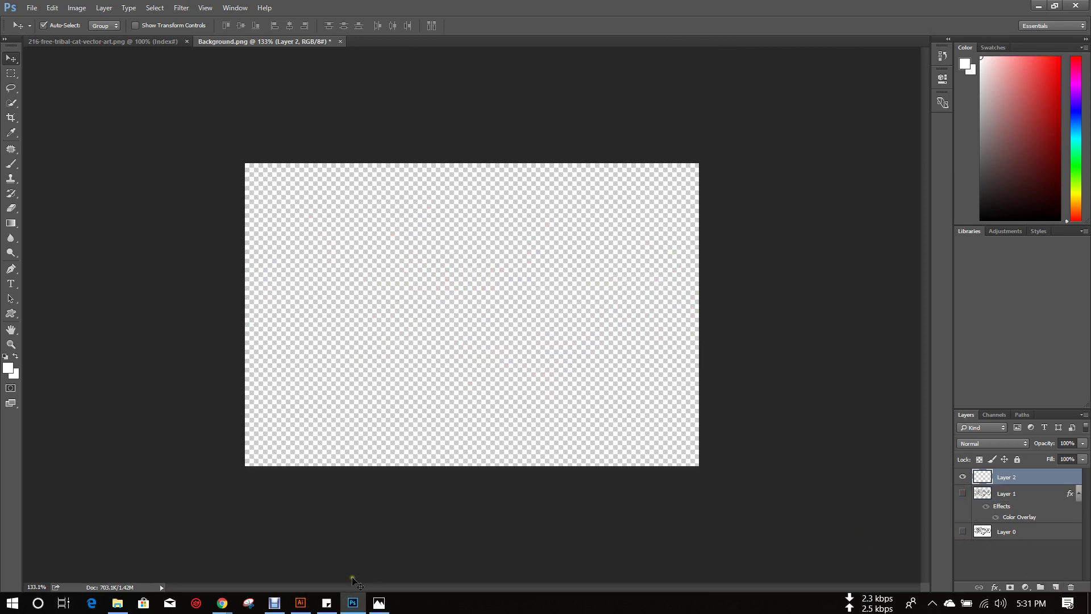
Bring the Elite Diagnostics text from Illustrator into Background.png as a Vector Smart Object and center it on the canvas.
click(301, 602)
drag(644, 212, 414, 353)
click(304, 597)
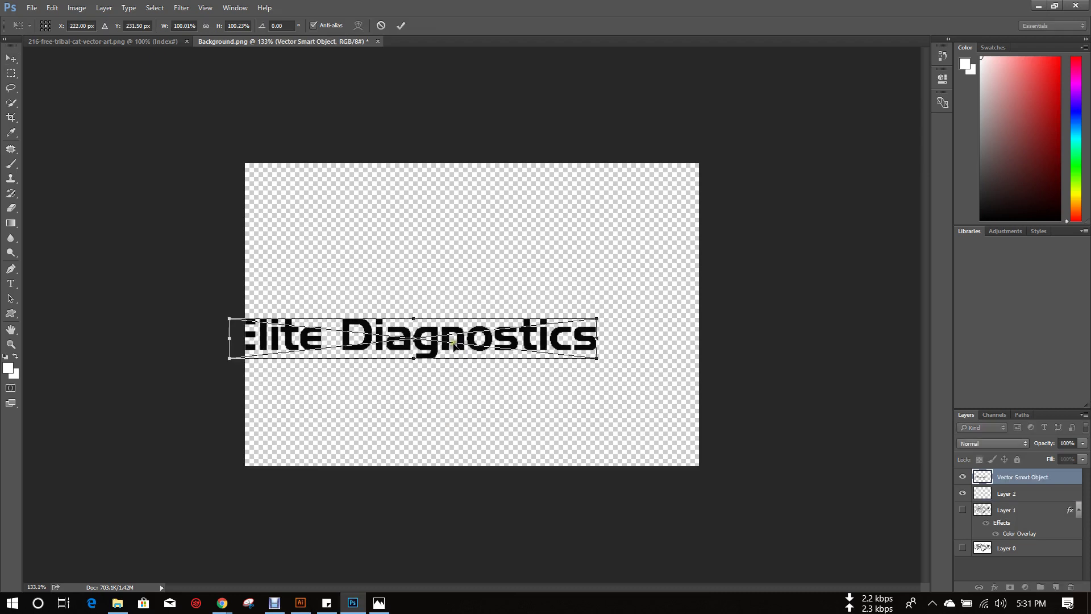
drag(455, 344, 514, 324)
key(Return)
key(ctrl+plus)
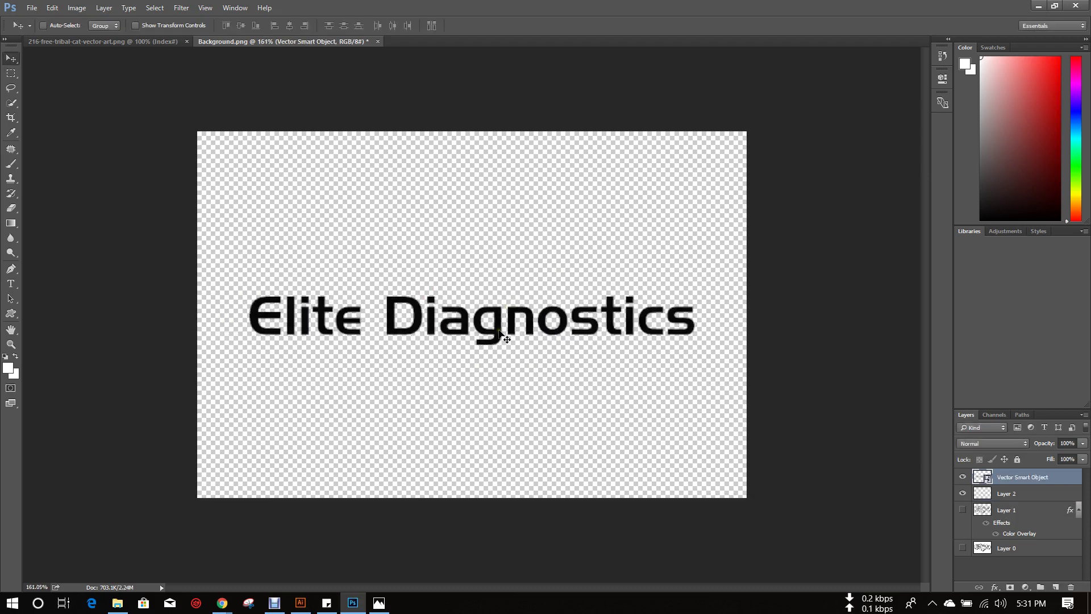
key(ctrl+plus)
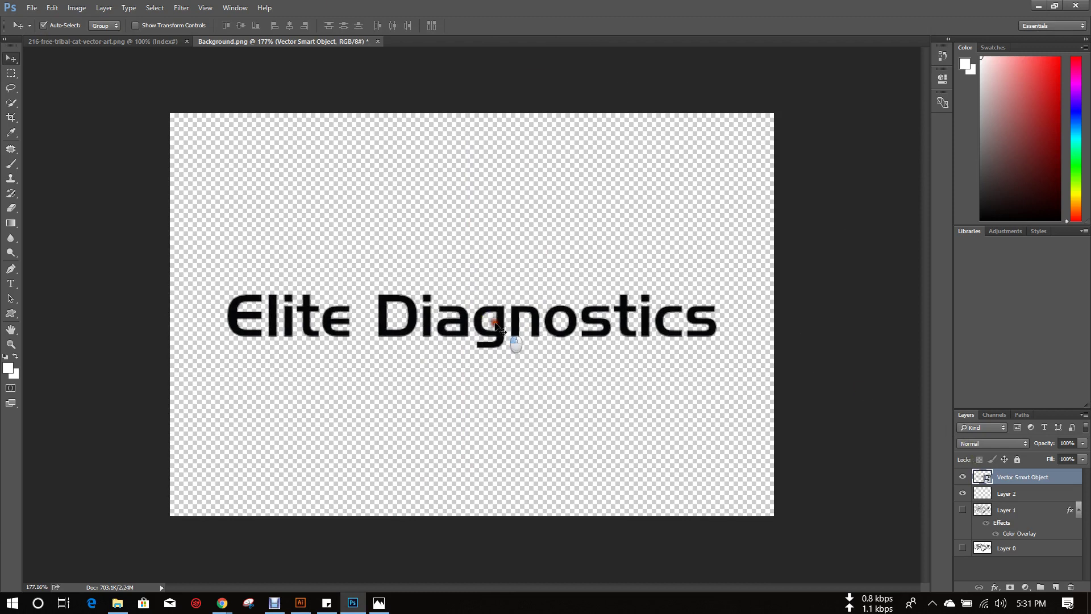
drag(508, 325, 508, 325)
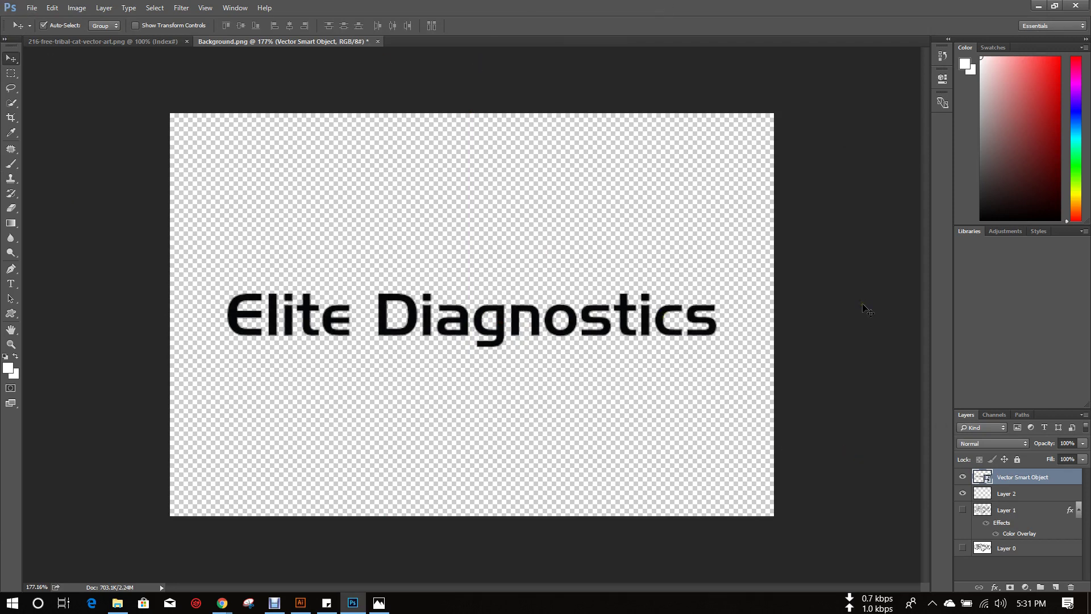
Add a Stroke effect in bright red to the Elite Diagnostics Vector Smart Object layer.
click(995, 587)
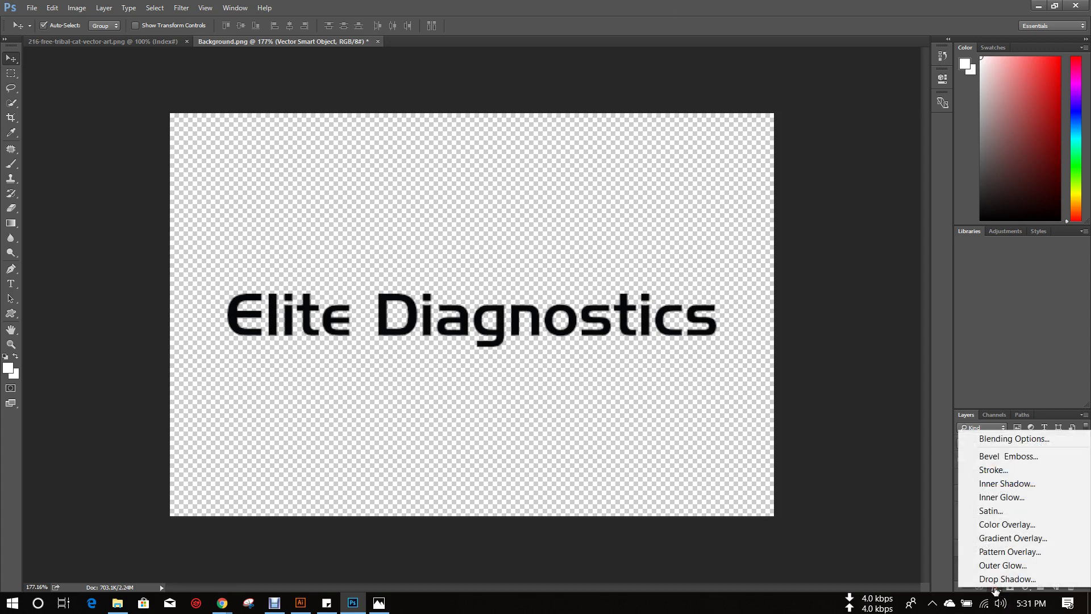
click(997, 470)
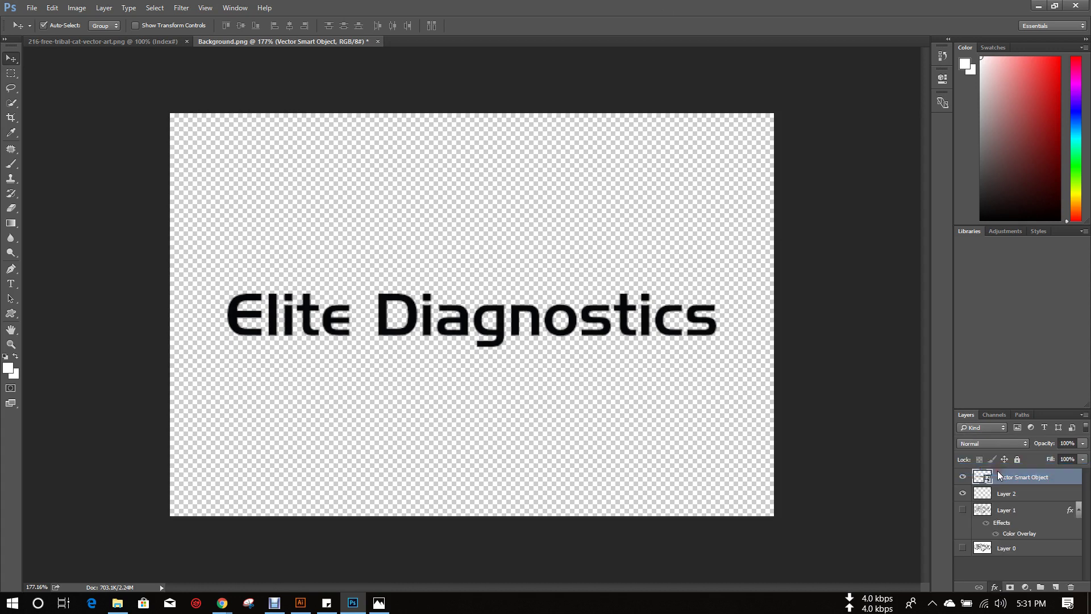
drag(604, 96, 877, 108)
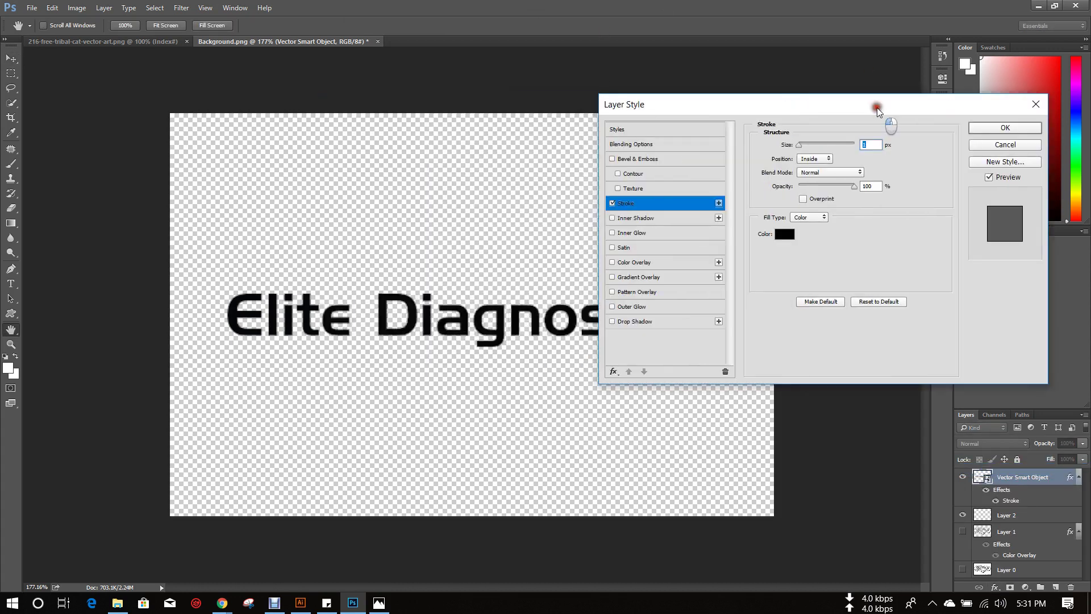
click(785, 235)
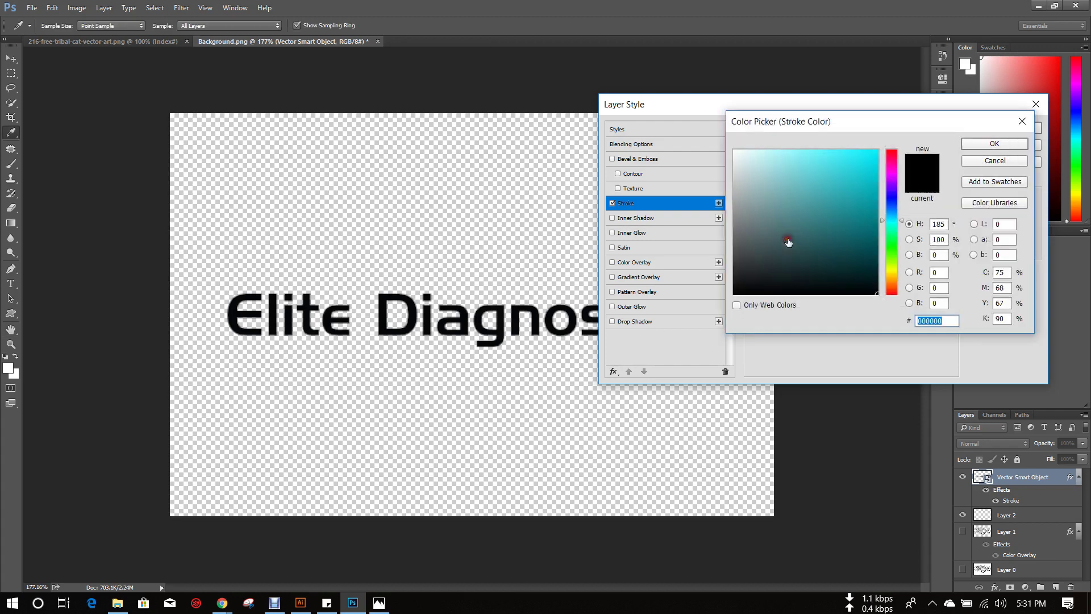
click(892, 152)
click(875, 154)
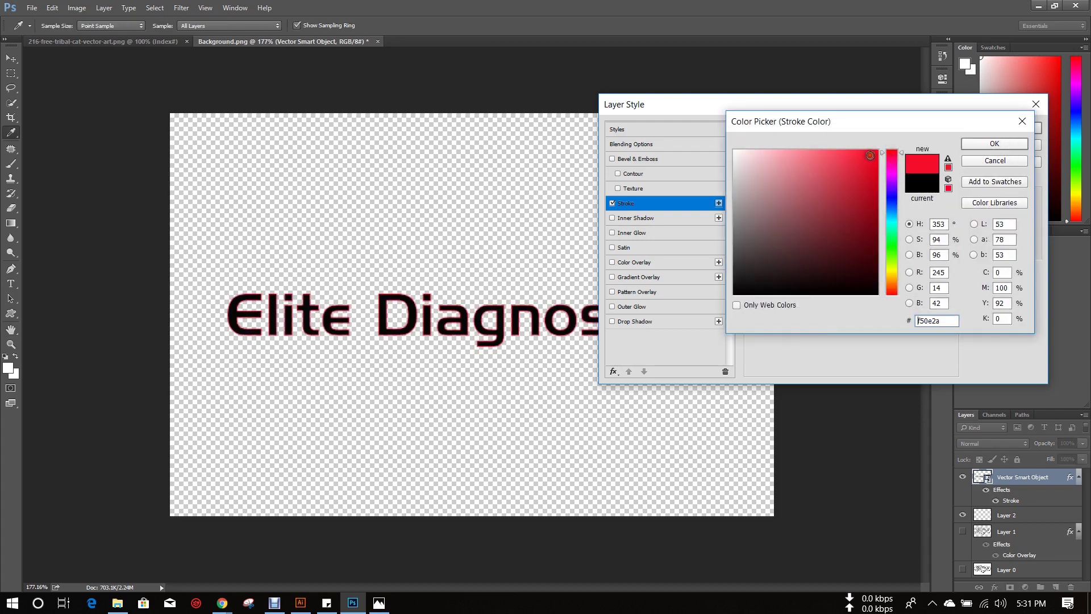
click(966, 143)
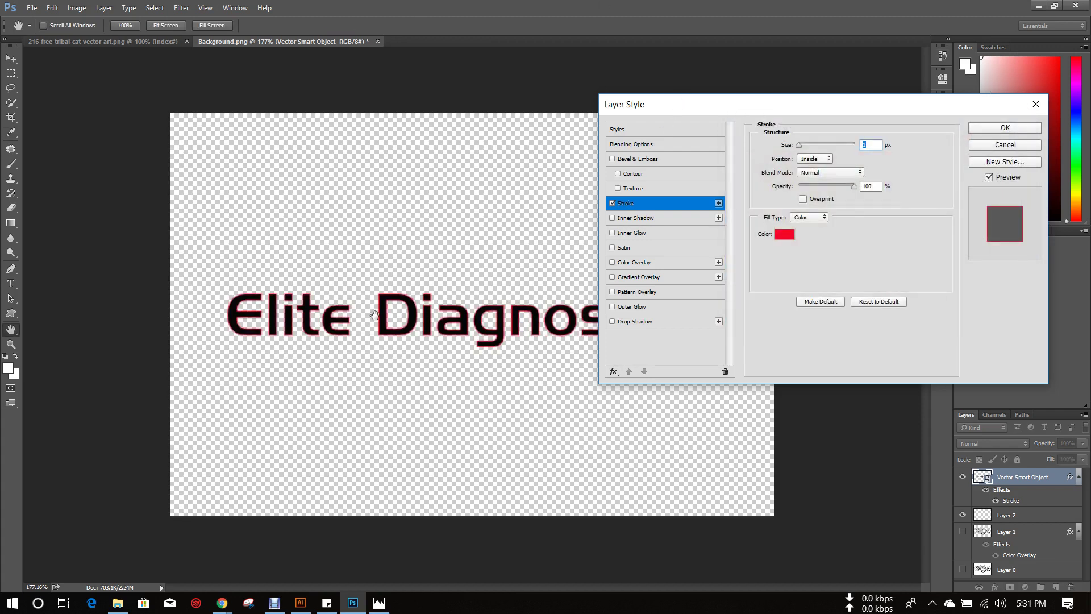
Set the stroke size to 3 px and view the outlined CodersTrust reference, logo with stroke.png, in Photos.
drag(859, 107, 894, 103)
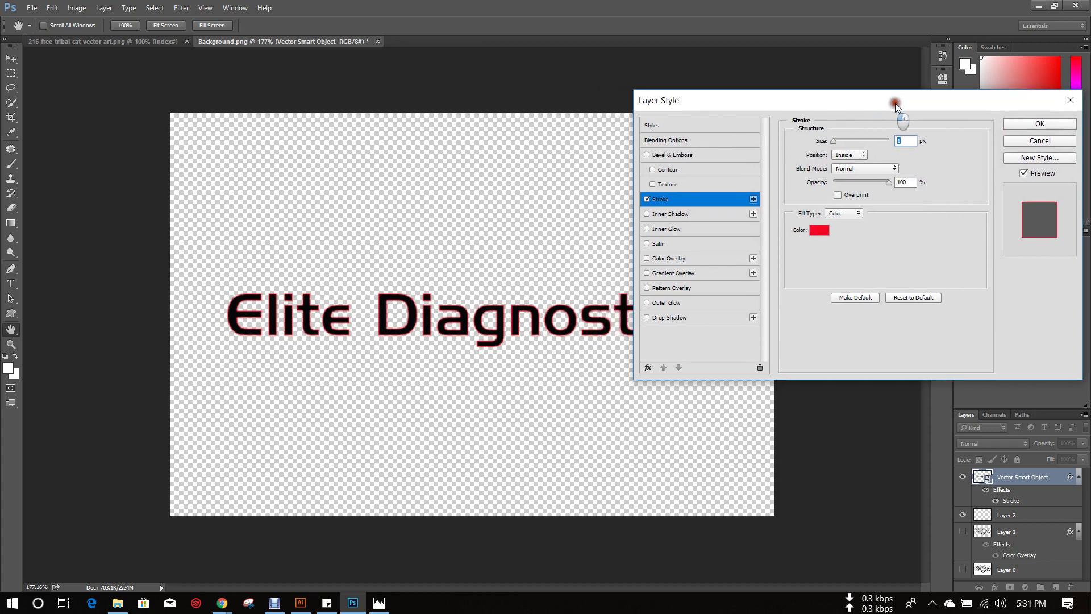
drag(847, 142, 836, 145)
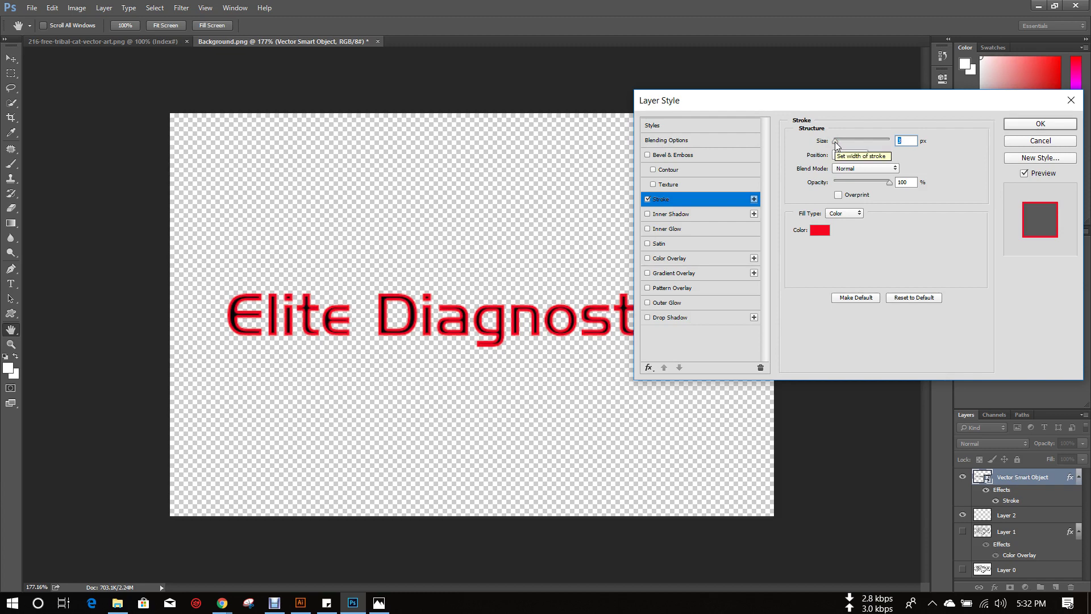
click(383, 605)
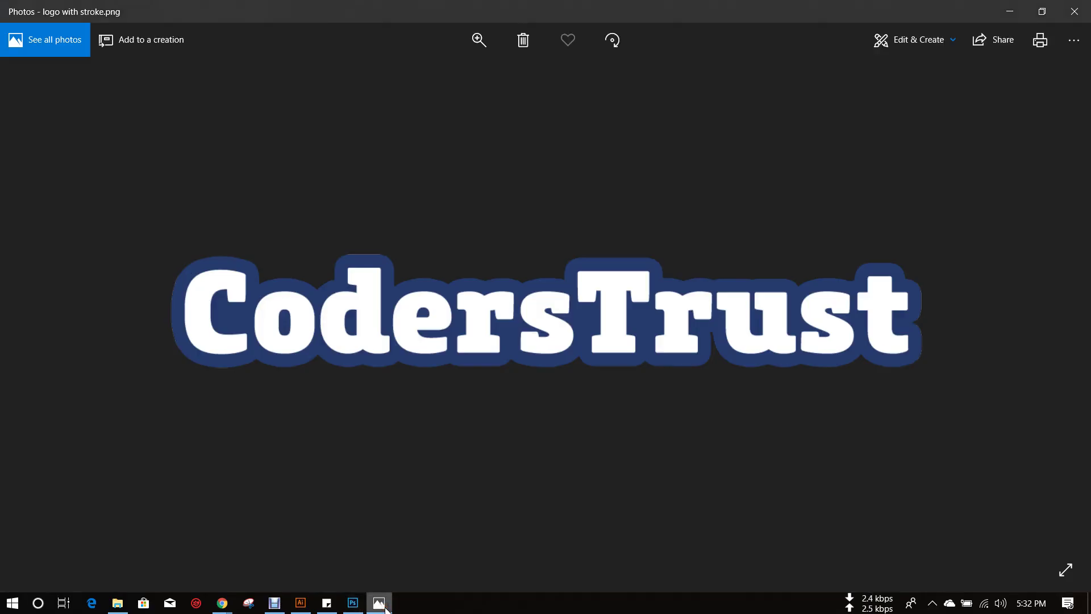
click(382, 604)
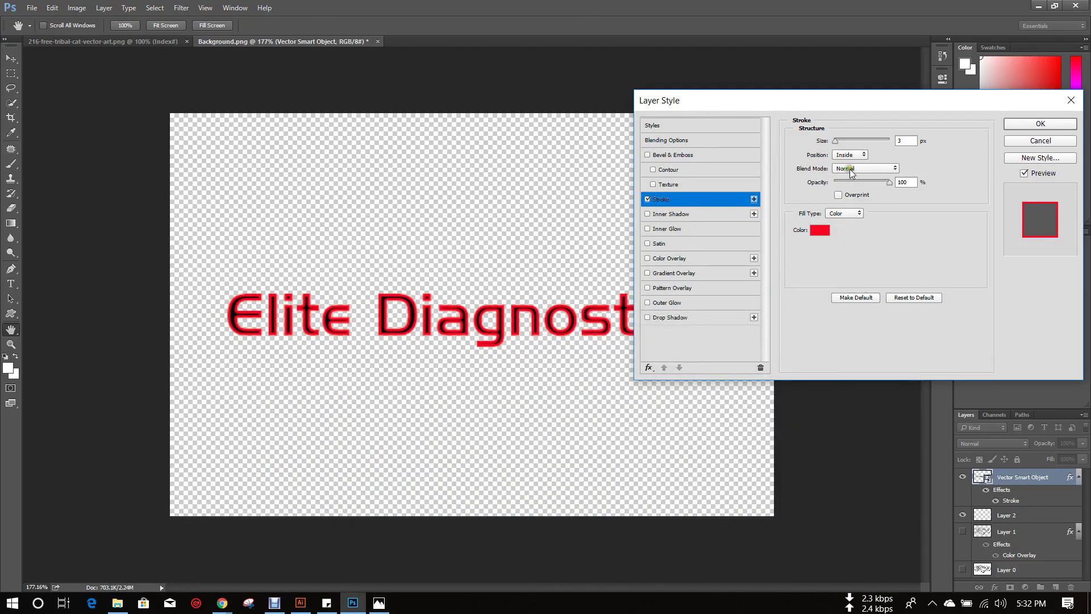
Compare the Outside and Inside stroke positions on the text and set the stroke position to Outside.
click(853, 155)
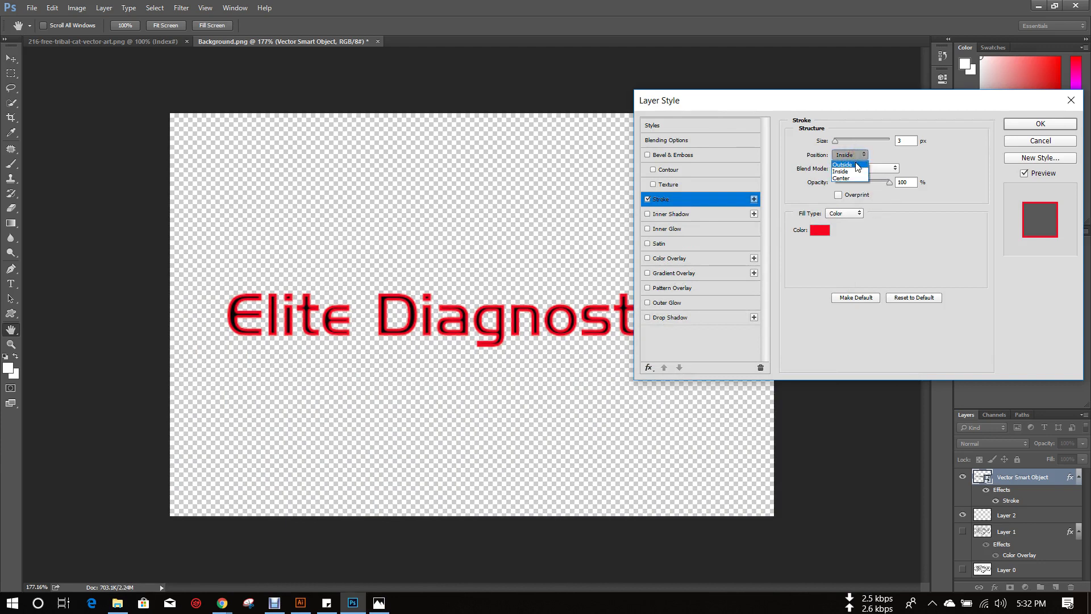
click(858, 165)
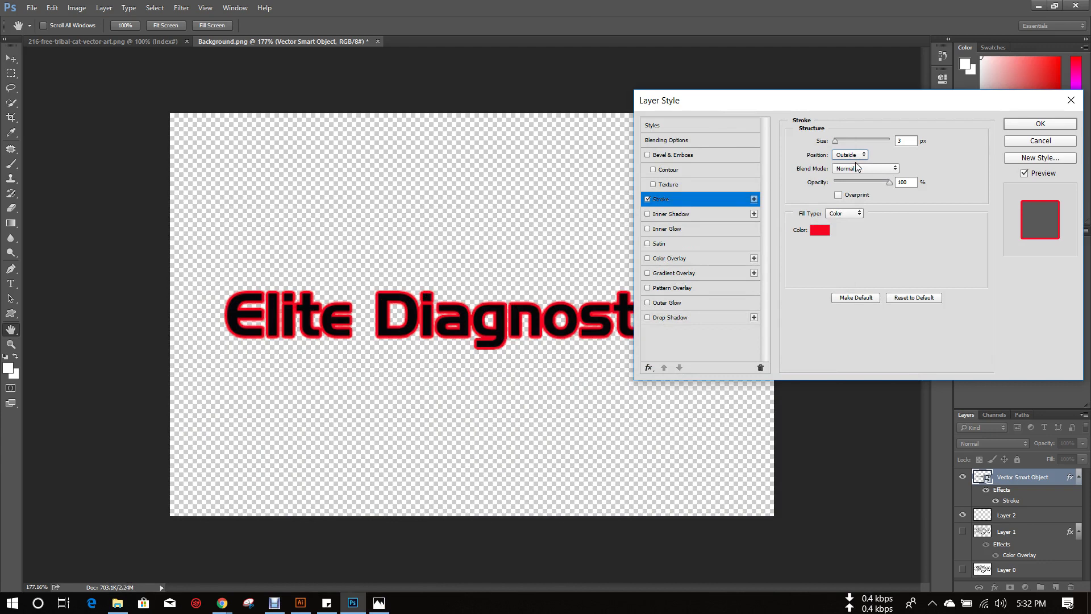
click(852, 156)
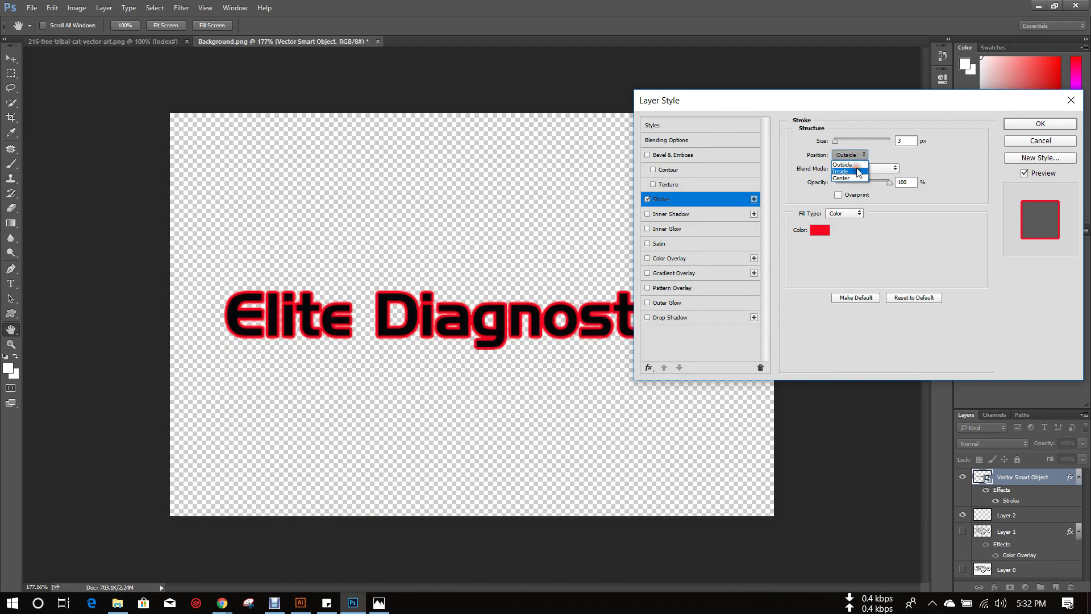
click(857, 165)
click(852, 155)
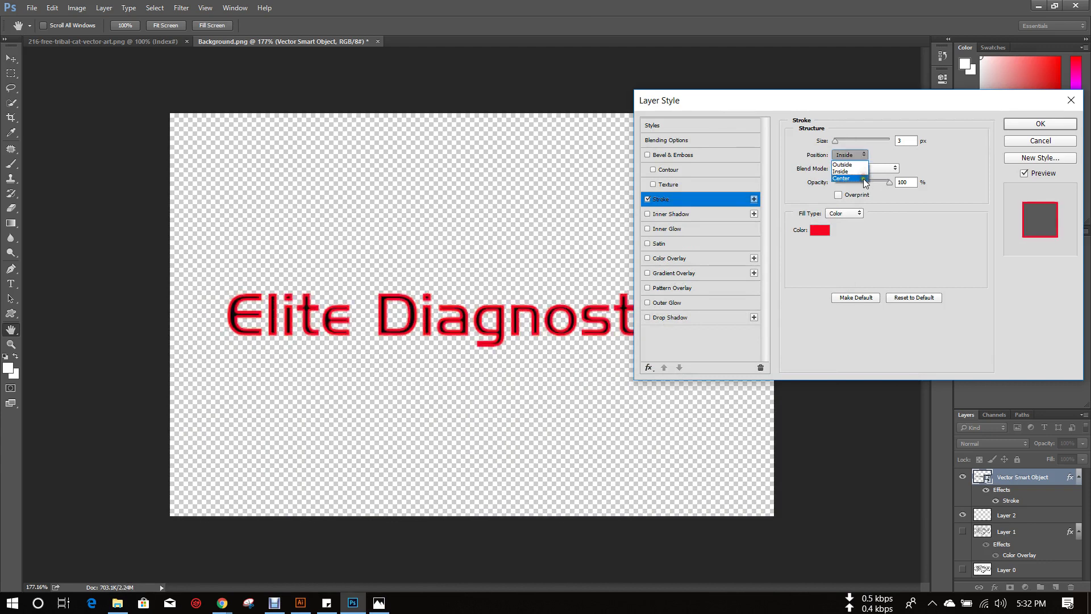
click(856, 174)
click(861, 156)
click(855, 157)
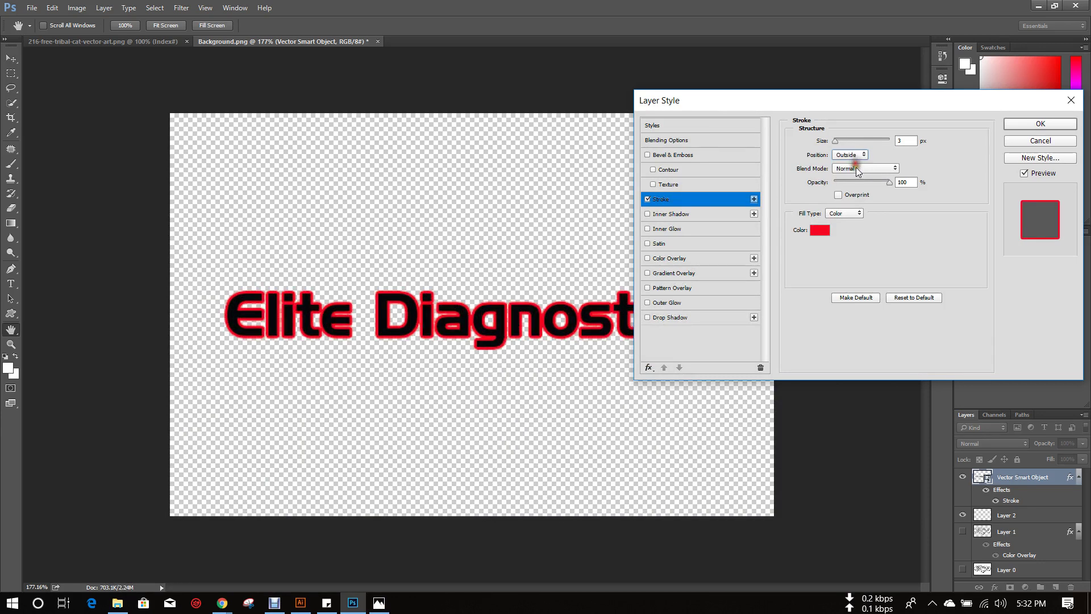
Increase the stroke size to 7 px, apply it and inspect the outlined text up close.
mouse_move(835, 141)
mouse_down()
mouse_move(848, 140)
mouse_move(839, 145)
mouse_up()
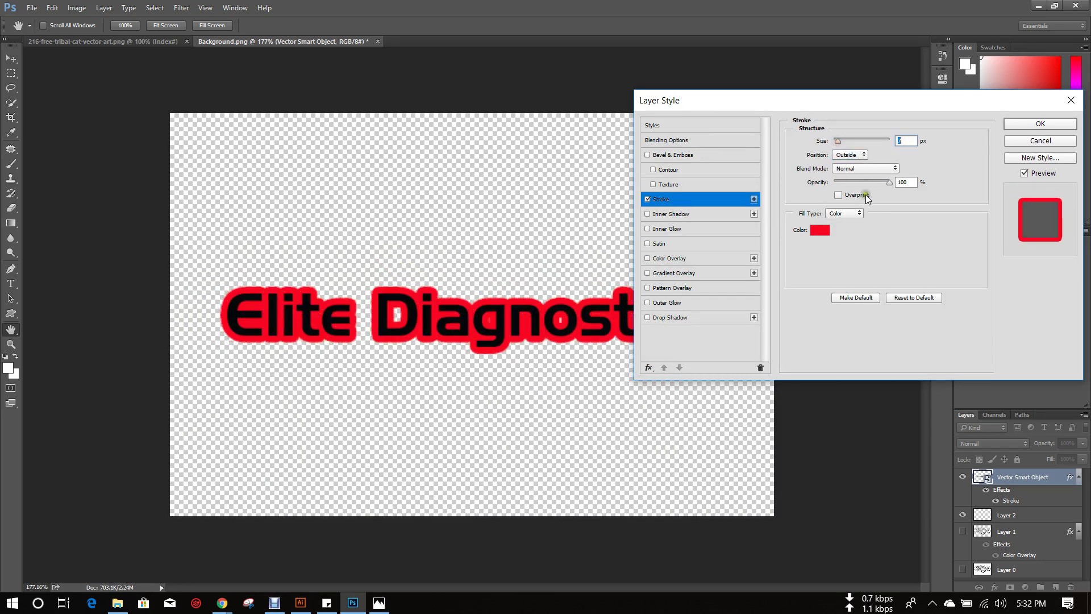
click(1010, 124)
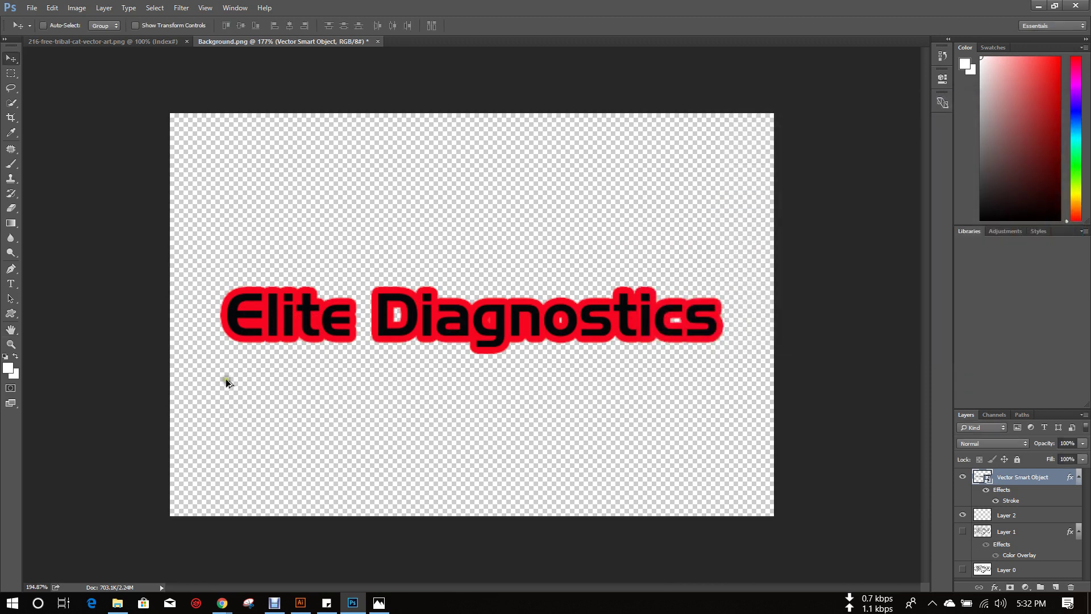
scroll(226, 378, up, 3)
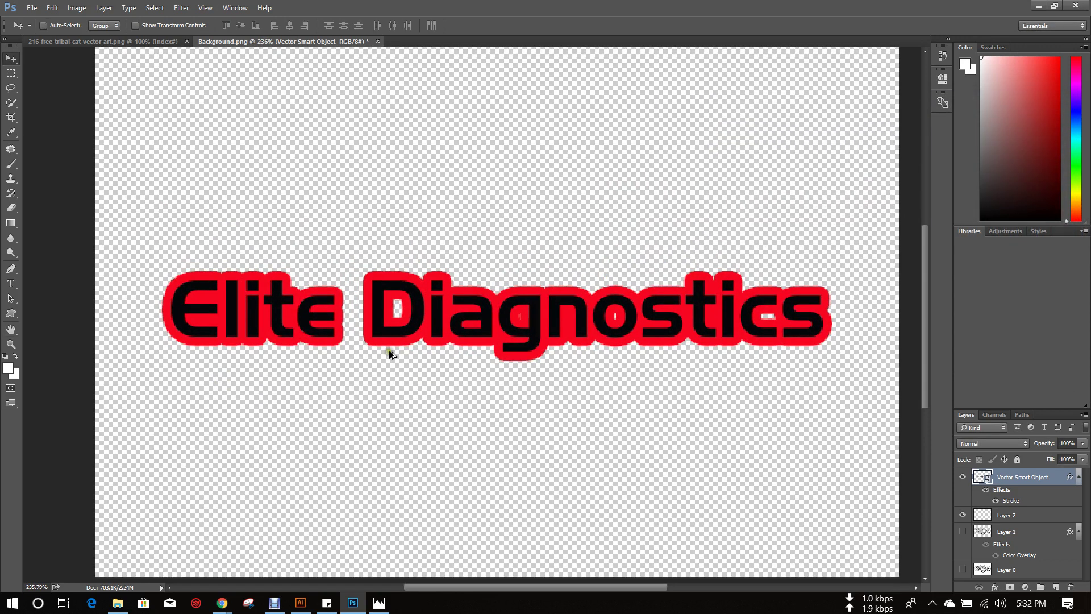
scroll(390, 353, up, 2)
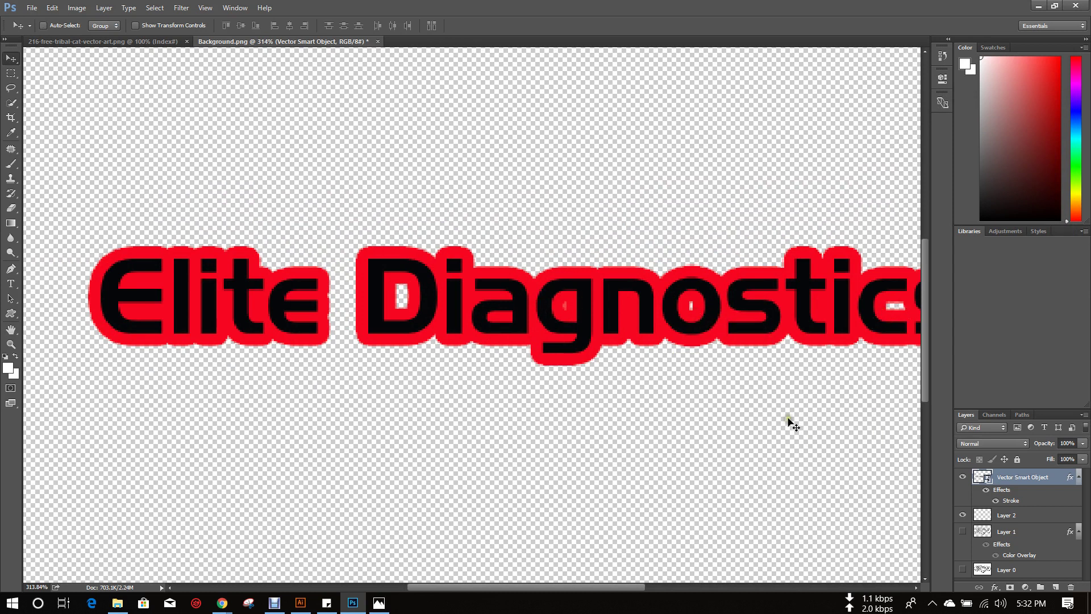
Undo the applied stroke and add the Stroke effect to the text again, keeping its position at Outside.
key(ctrl+z)
click(995, 591)
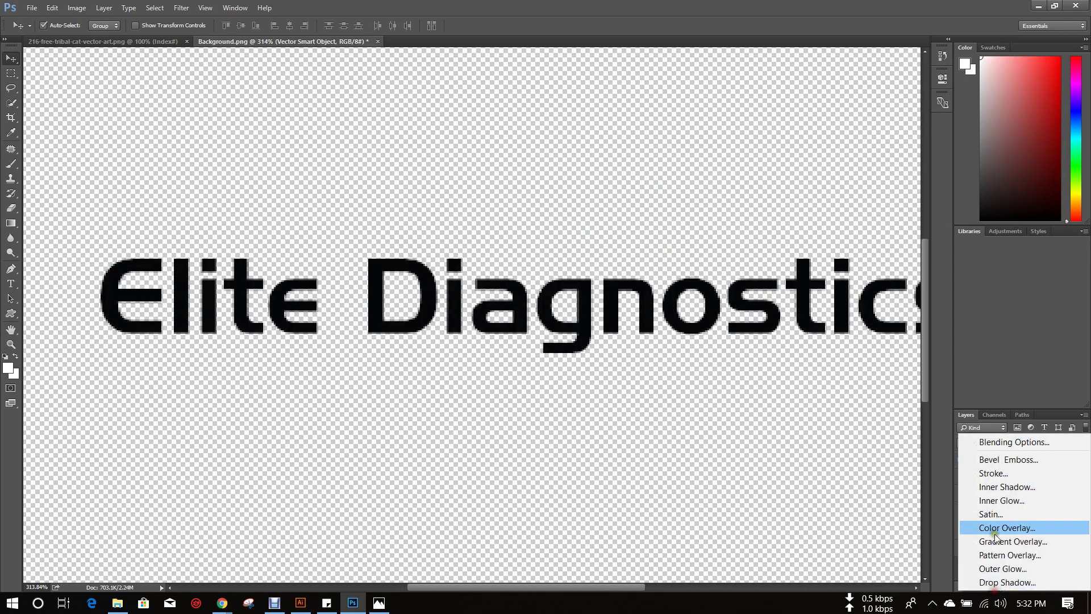
click(1013, 474)
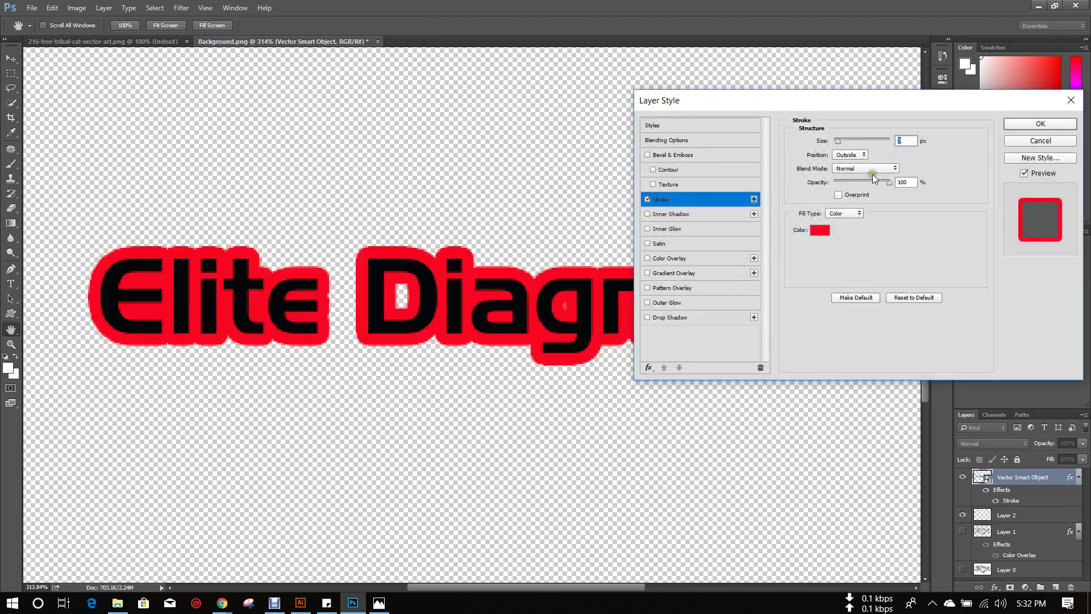
click(847, 155)
click(852, 154)
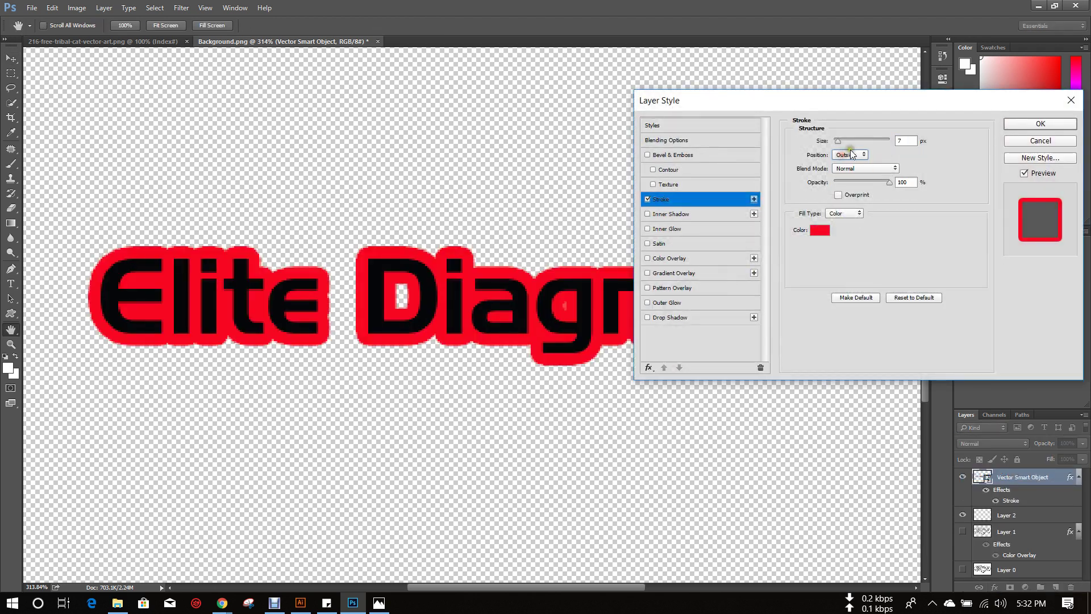
Try a stroke size of 9 px, set it to 10 px and apply the effect to the text.
double_click(904, 141)
text(9)
click(791, 172)
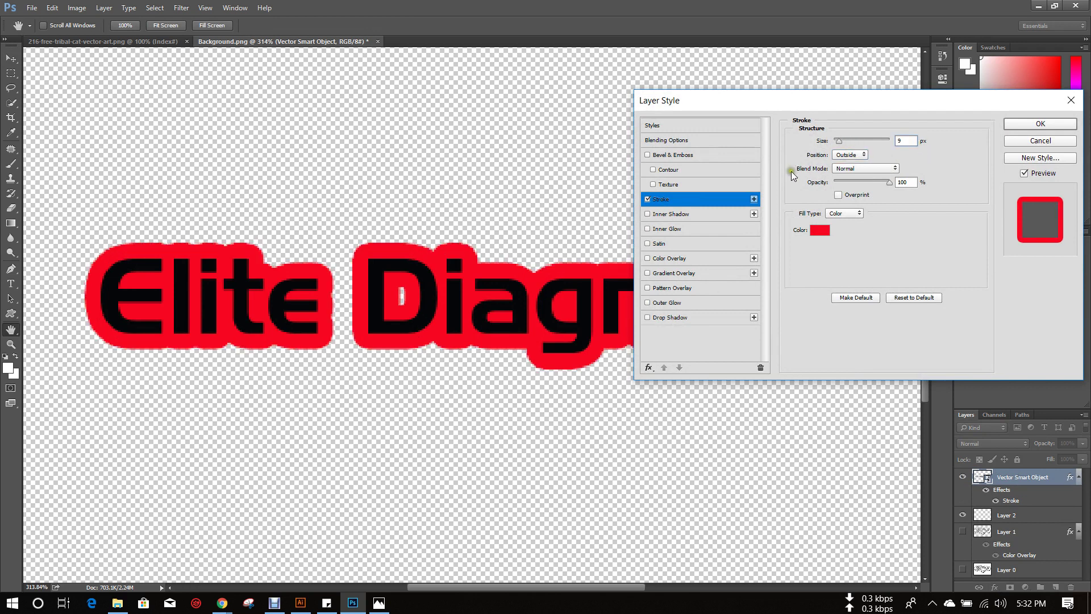
double_click(904, 142)
text(10)
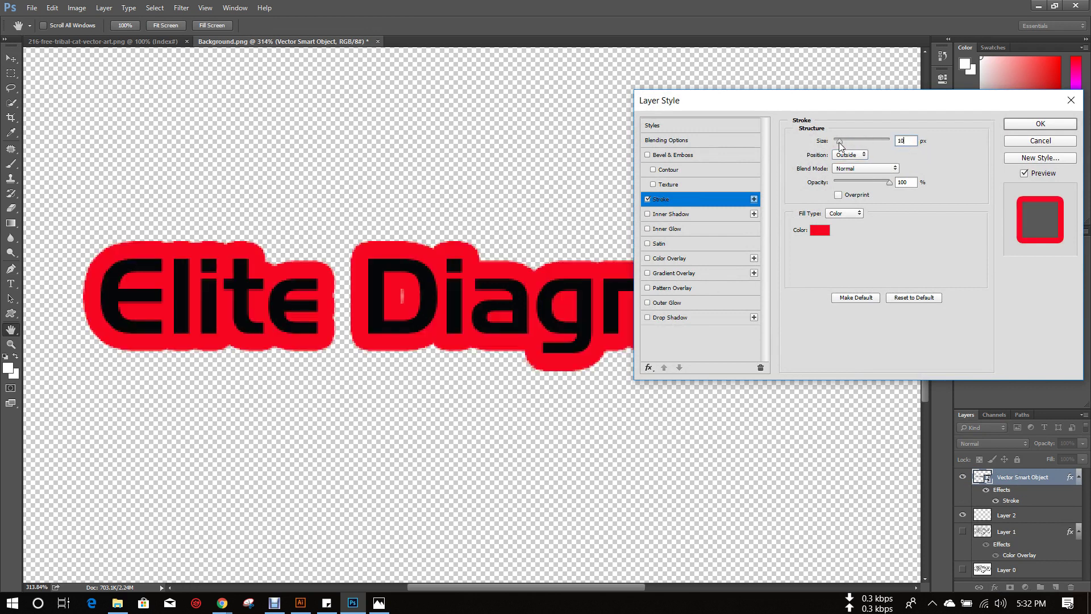
drag(949, 111, 842, 343)
click(907, 360)
key(v)
scroll(540, 295, down, 3)
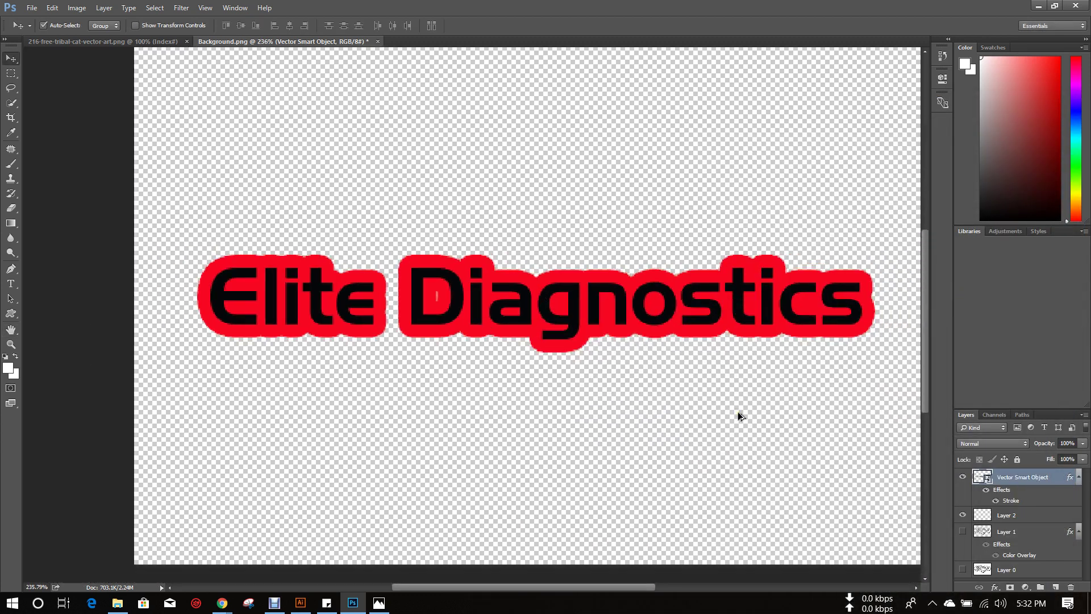
Switch to Illustrator, close logo.ai without saving changes and return to Background.png in Photoshop.
click(43, 25)
click(301, 602)
click(764, 249)
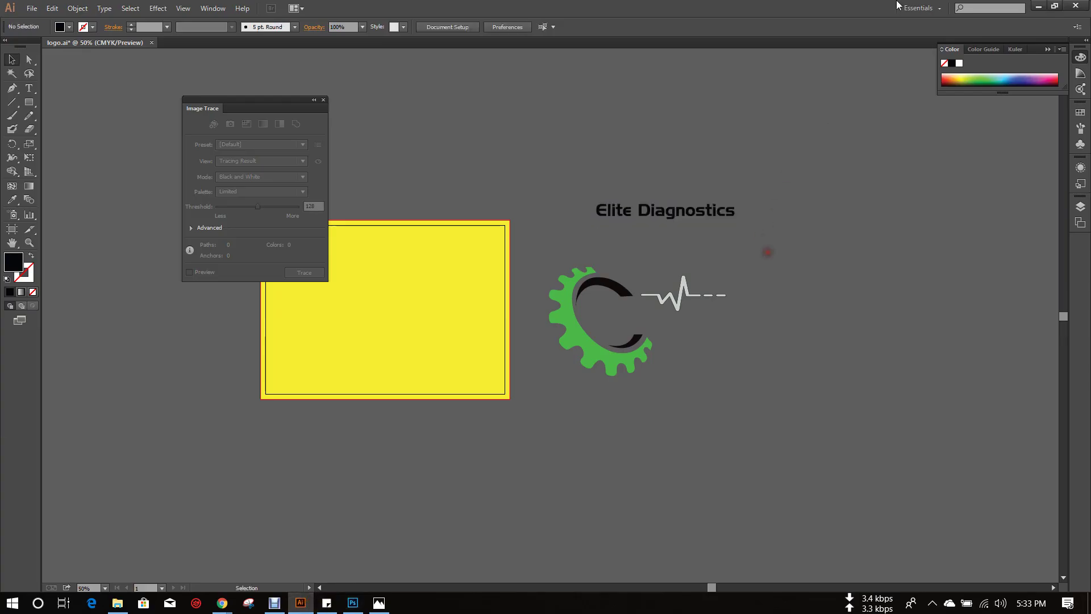
key(ctrl+w)
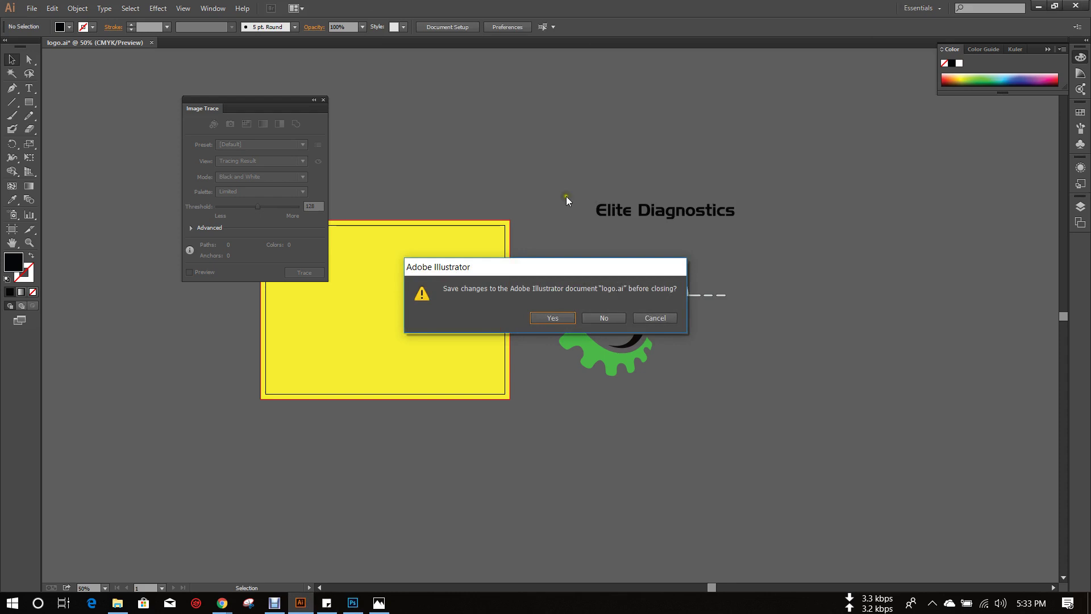
click(610, 315)
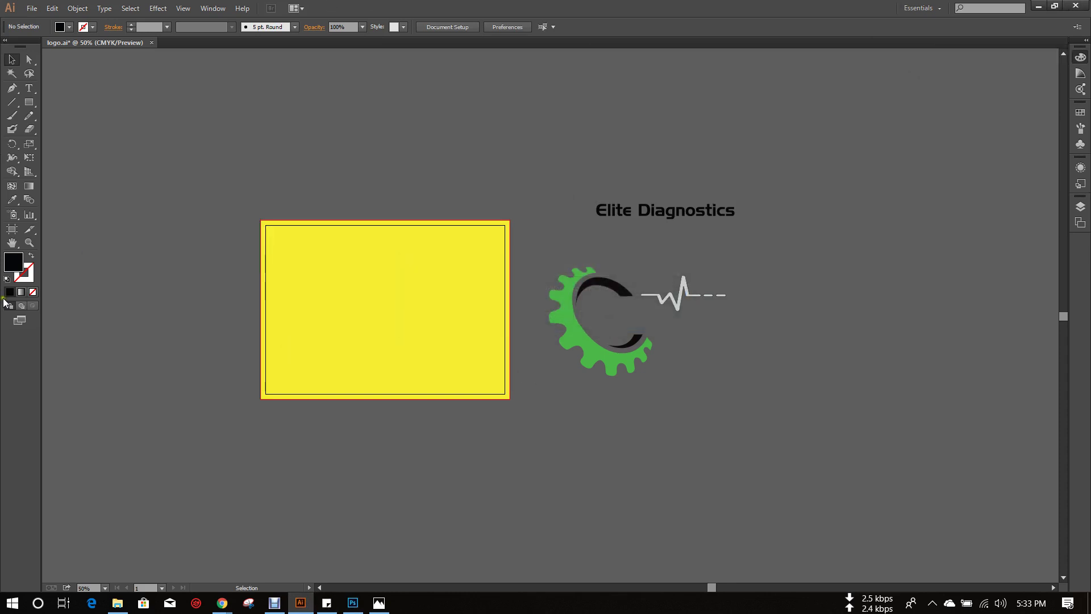
key(alt+Tab)
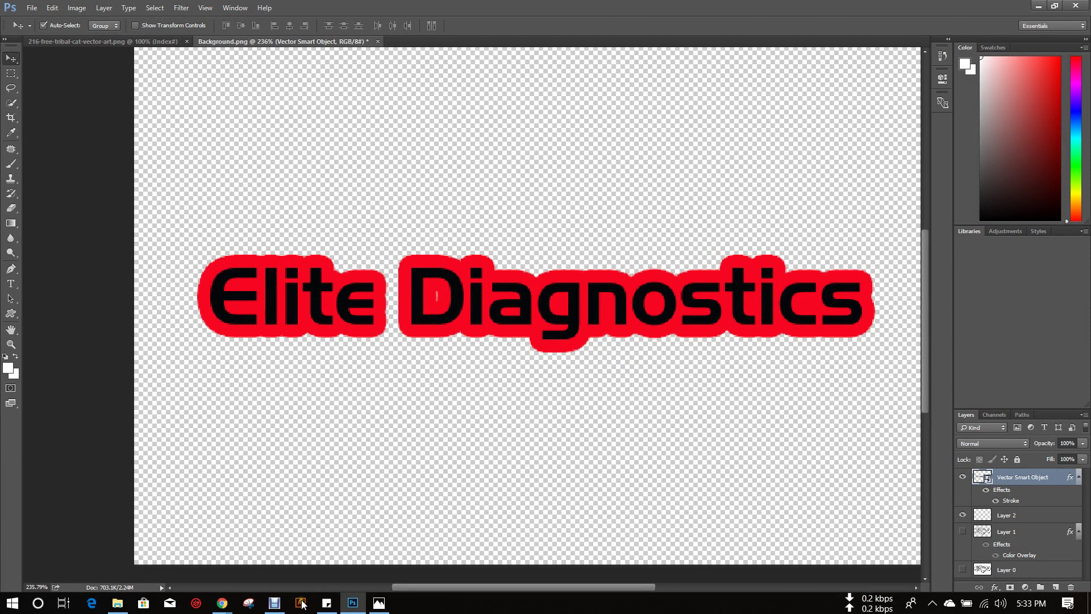
click(277, 607)
click(280, 610)
Draw a rectangle shape about 10 by 15 px over the gap inside the letter D of Diagnostics.
scroll(426, 297, up, 2)
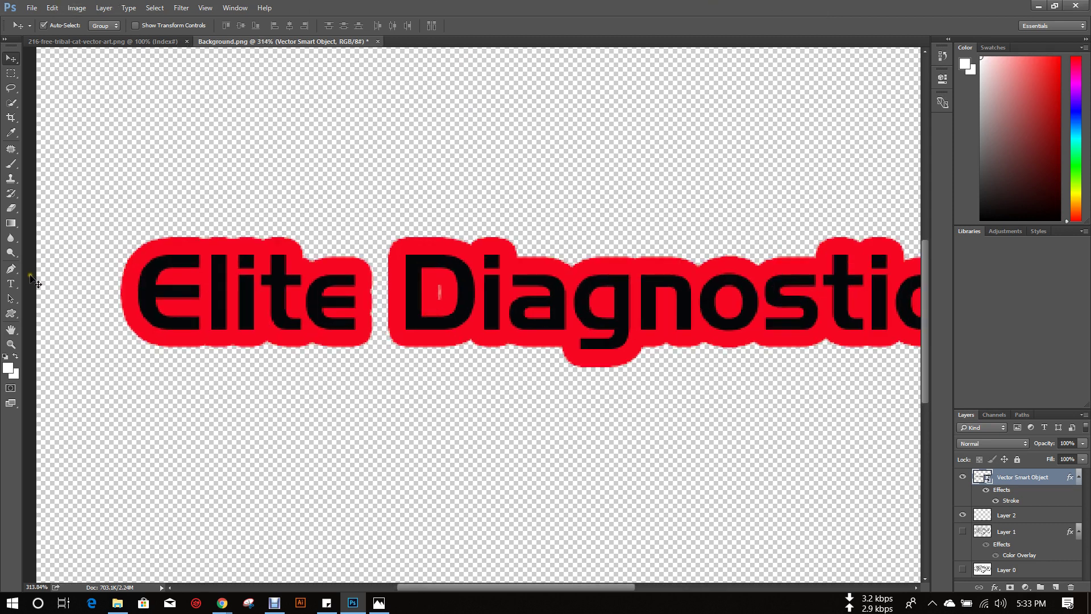
drag(11, 313, 54, 313)
scroll(374, 353, up, 1)
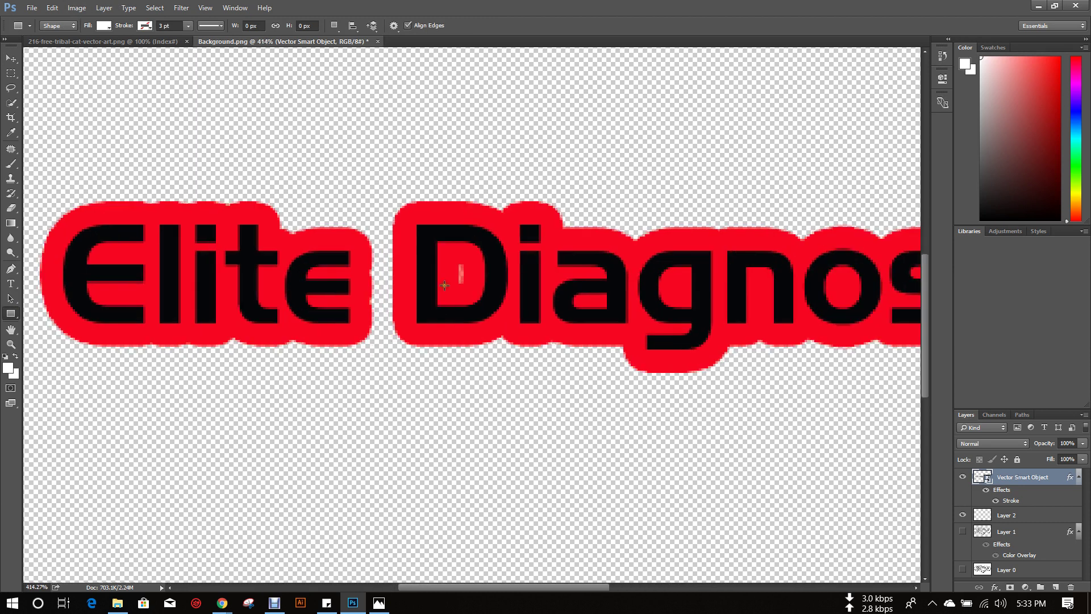
drag(450, 255, 474, 290)
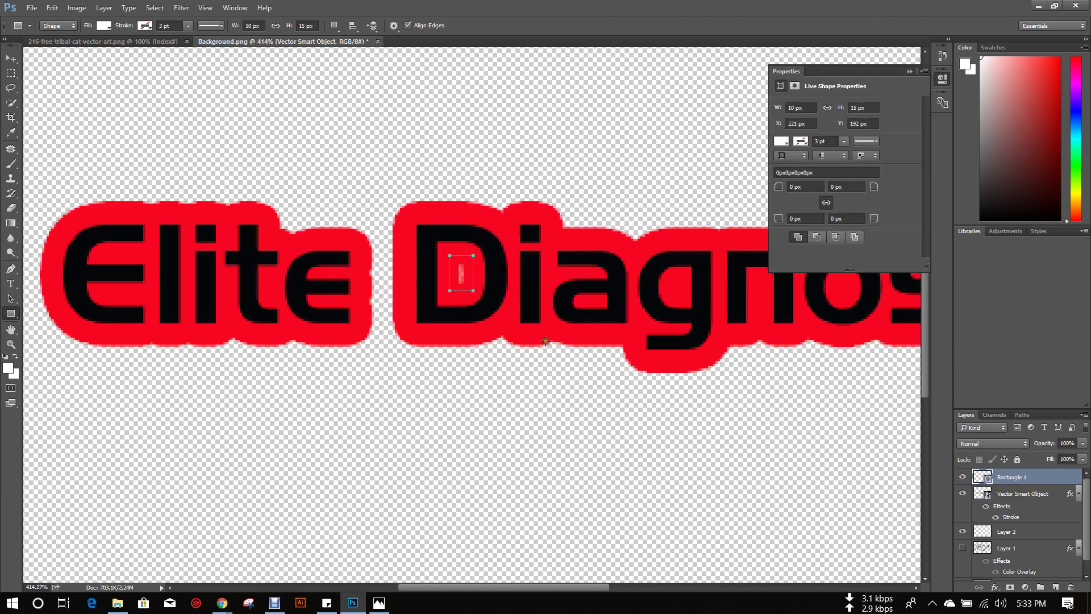
Fill the small rectangle with the red f80622 sampled from the text's stroke.
click(781, 141)
click(904, 170)
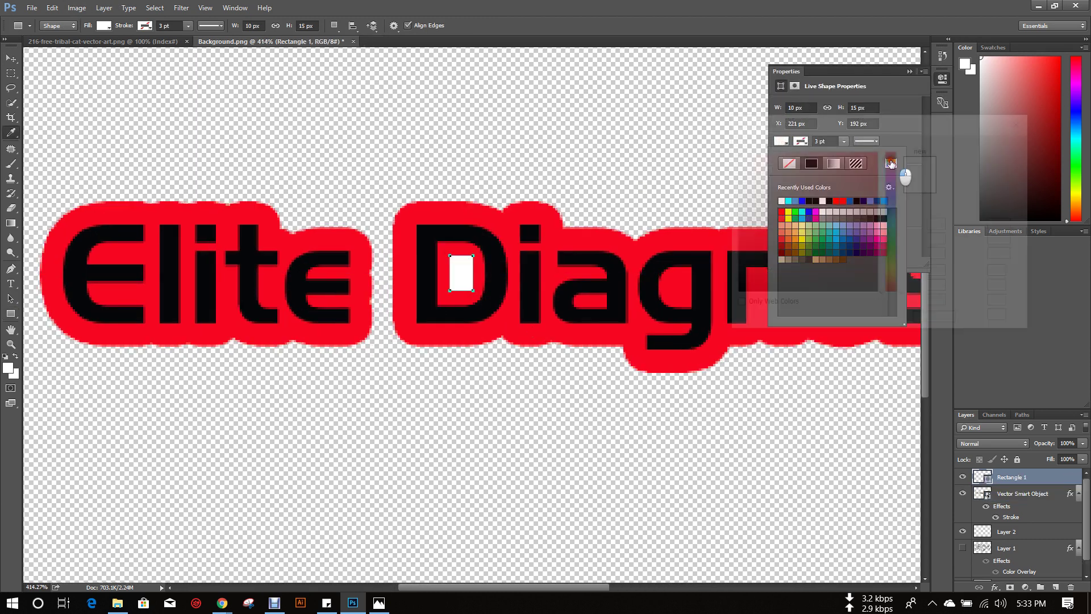
click(589, 249)
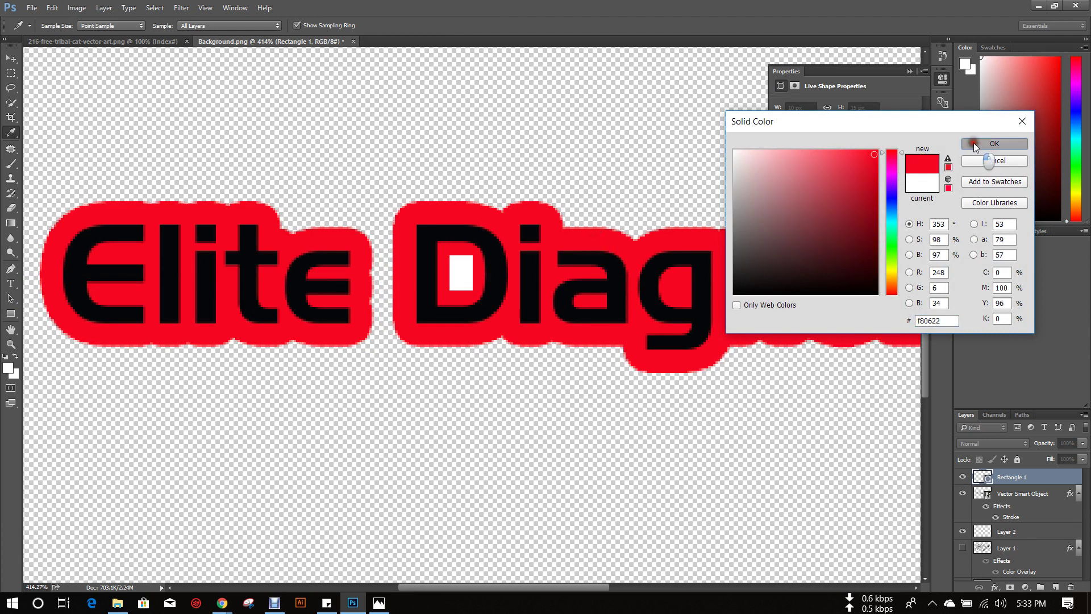
click(994, 143)
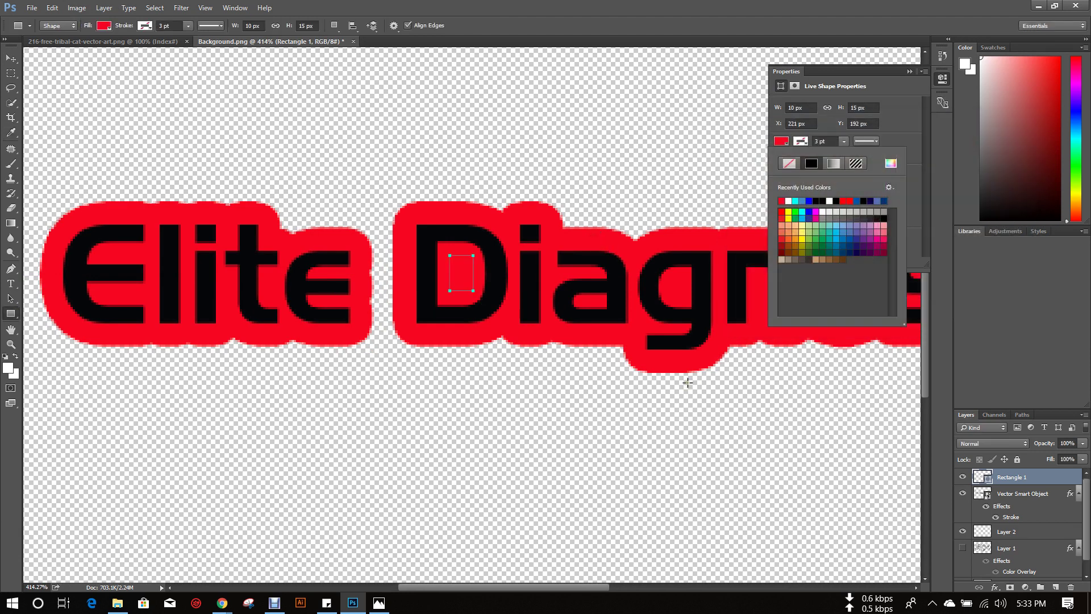
Finish editing the rectangle's fill, close its shape properties and bring the whole Elite Diagnostics logo into view.
click(10, 58)
scroll(451, 227, down, 2)
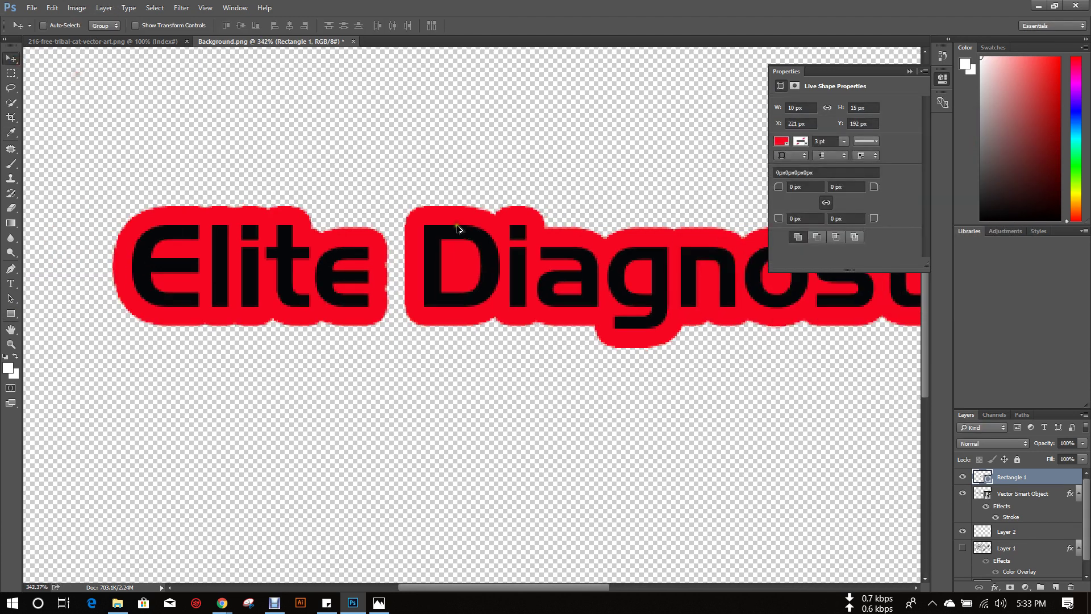
click(905, 71)
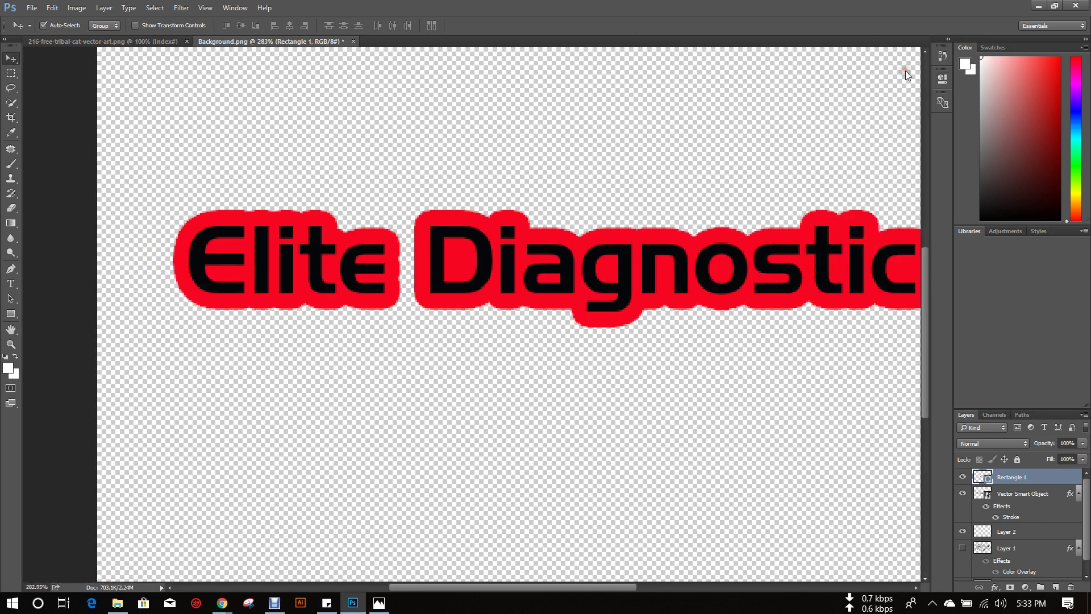
scroll(750, 115, down, 2)
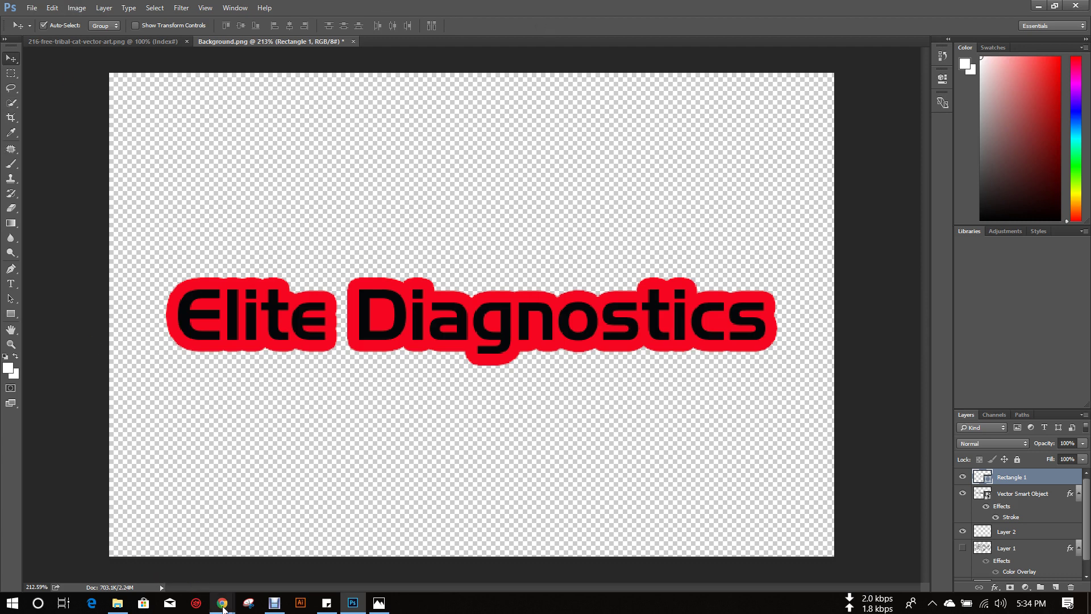
Switch to the Fiverr page in Chrome and search the services for background remove.
mouse_move(222, 607)
click(192, 534)
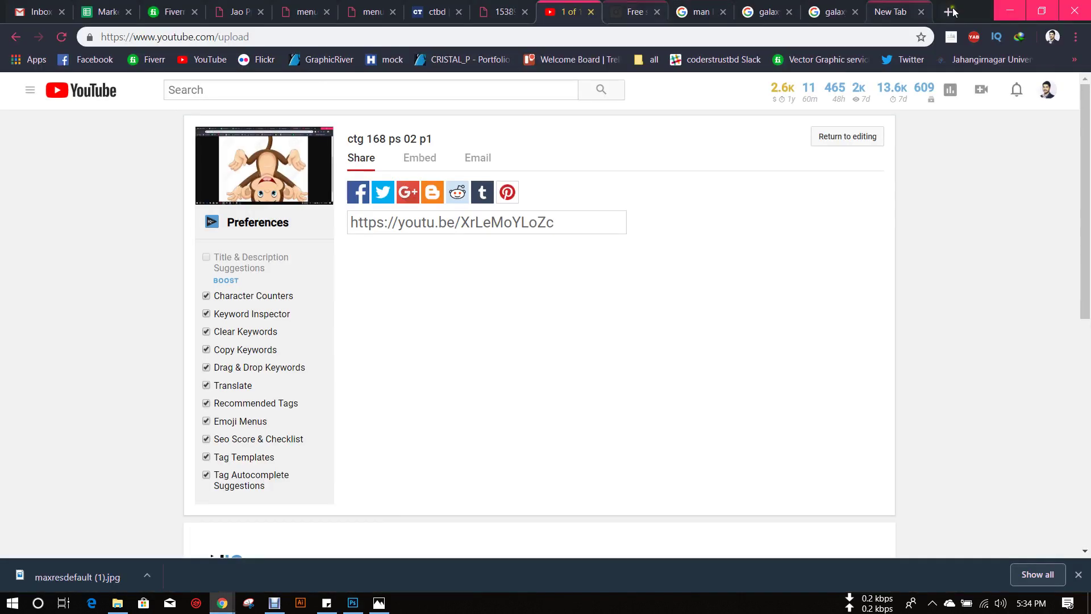
click(188, 5)
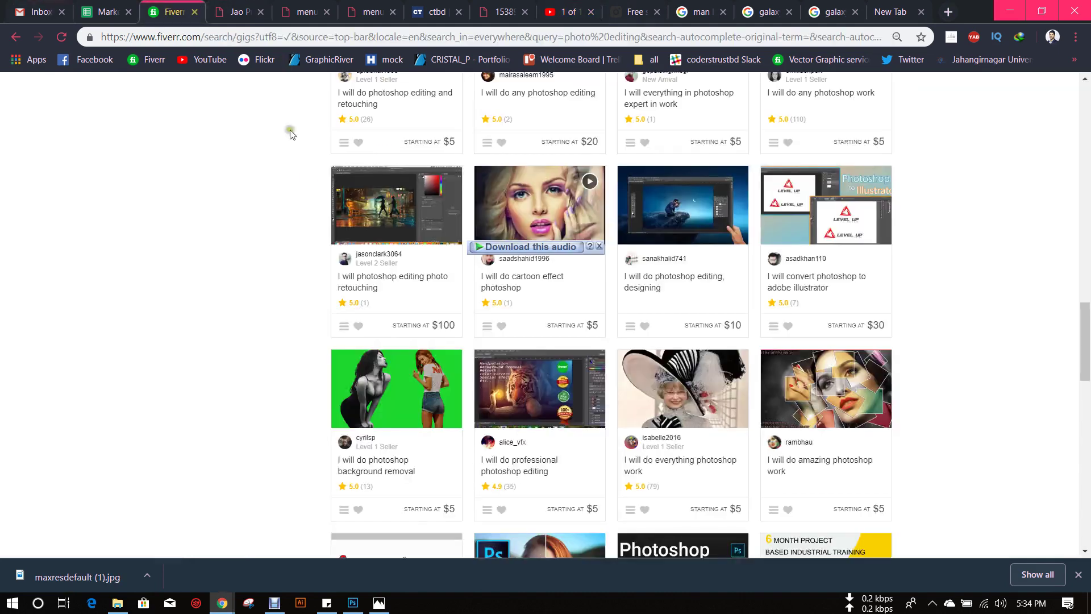
scroll(341, 204, up, 10)
click(299, 96)
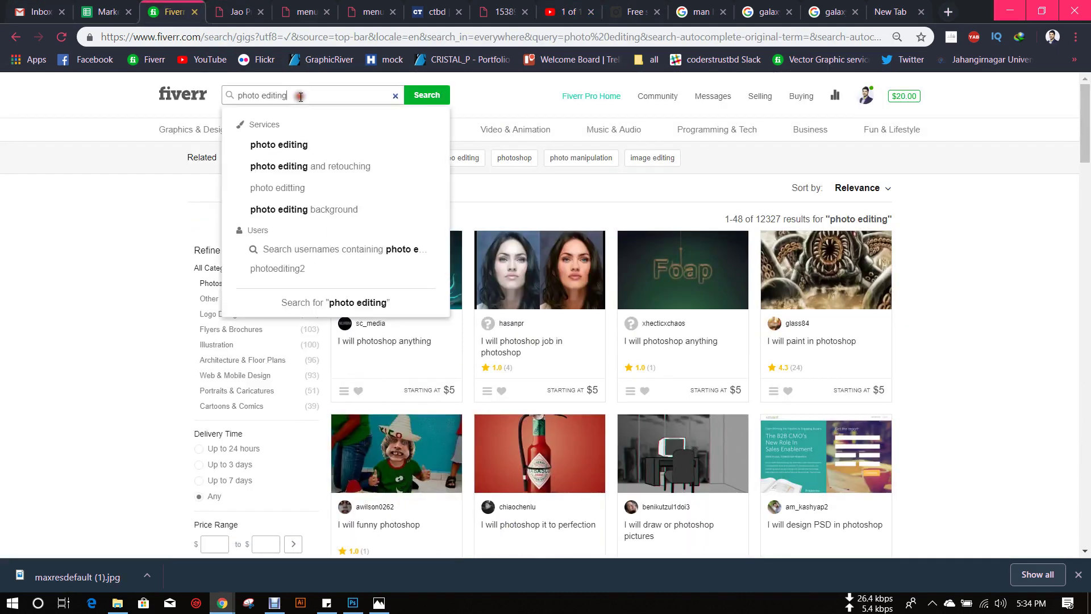
text(pho)
key(BackSpace)
key(BackSpace)
key(BackSpace)
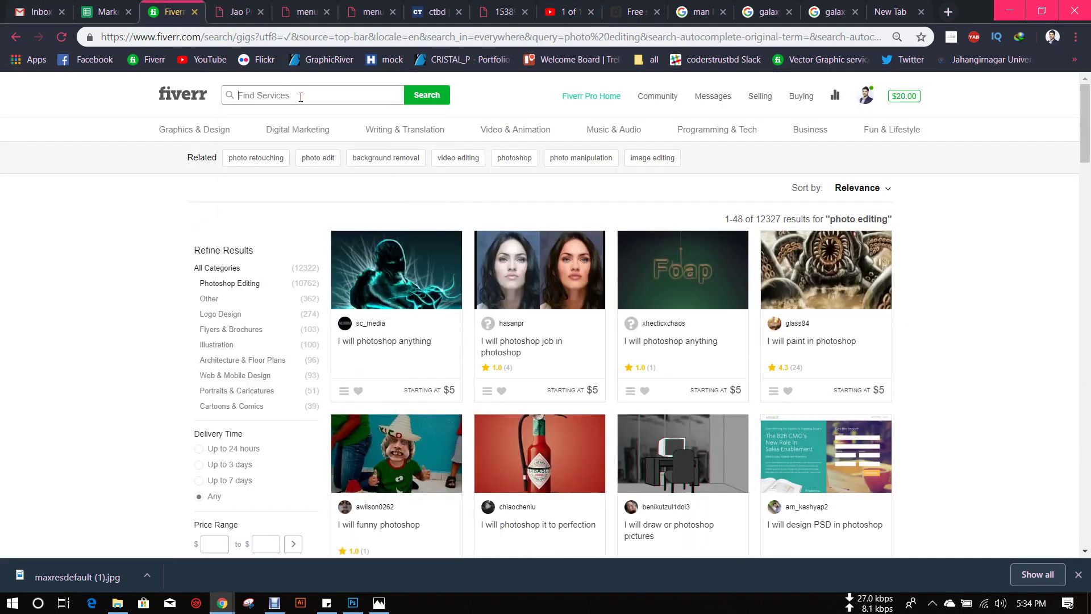
text(backgroun)
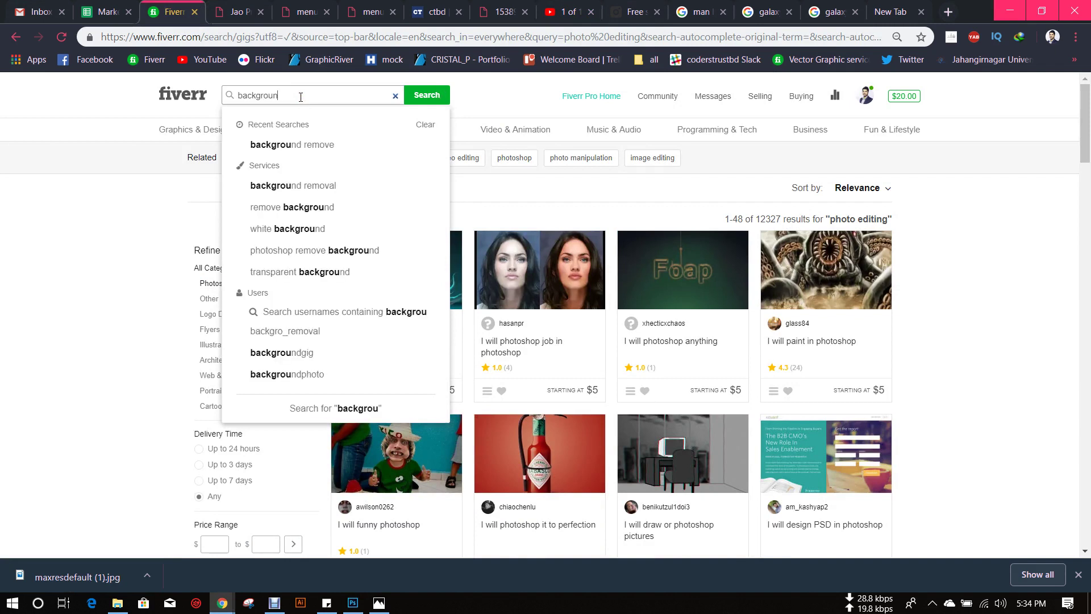
text(d remove)
key(Return)
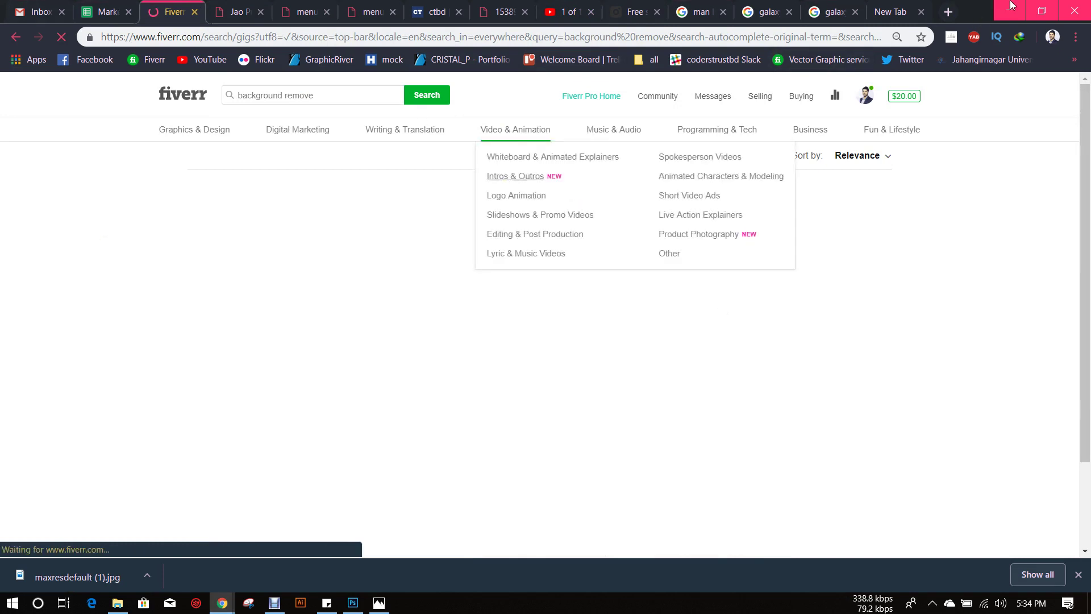
Open the red shoes, 15 images within 6 hours, 15 pics and any objects background-removal gigs in separate browser tabs.
scroll(536, 114, down, 3)
scroll(535, 113, up, 1)
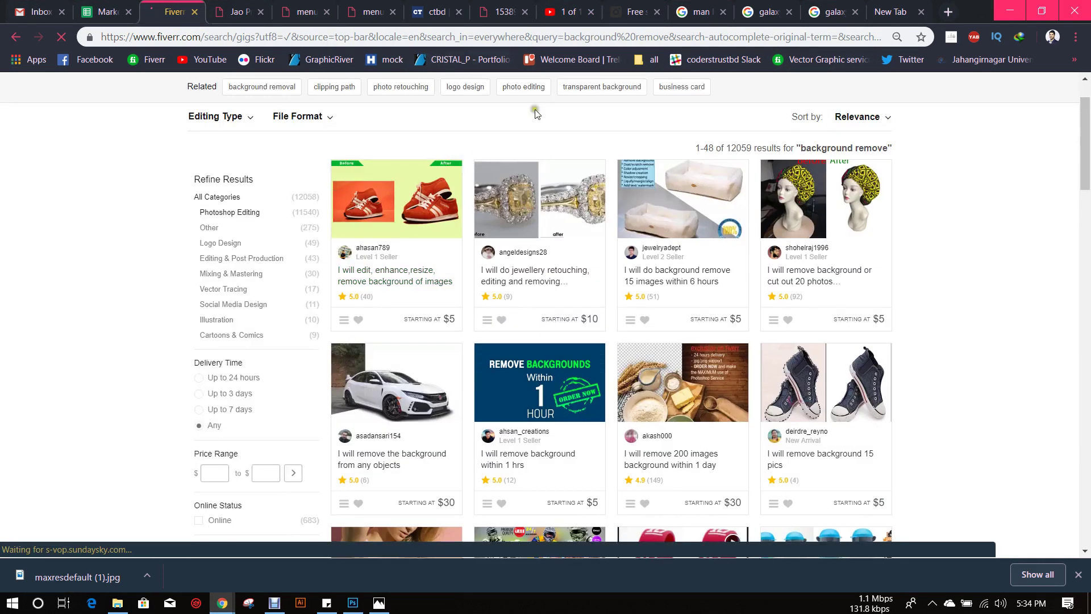
middle_click(395, 276)
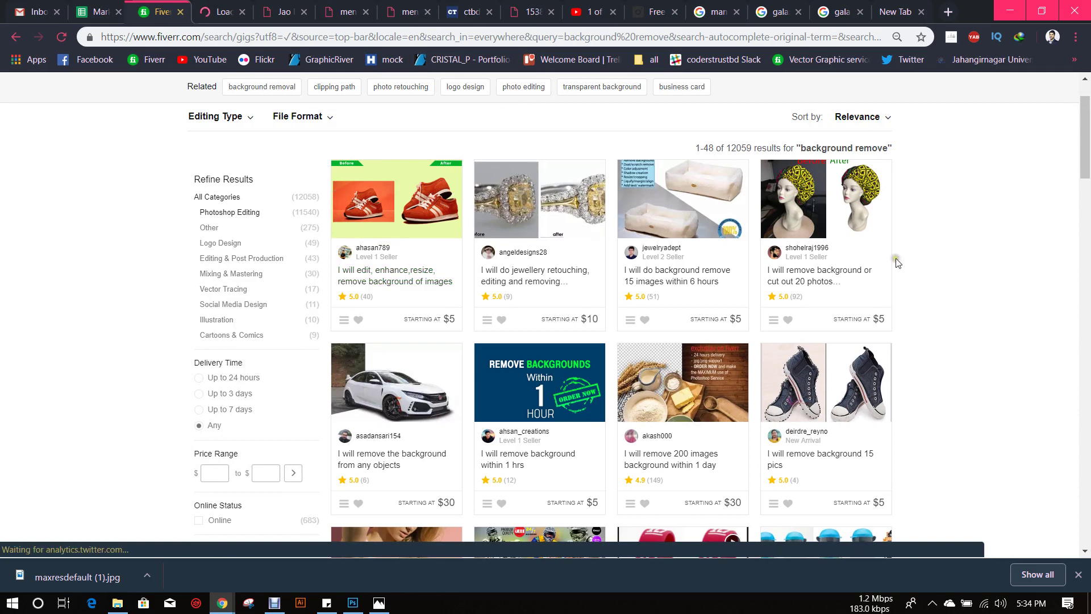
middle_click(679, 205)
middle_click(824, 390)
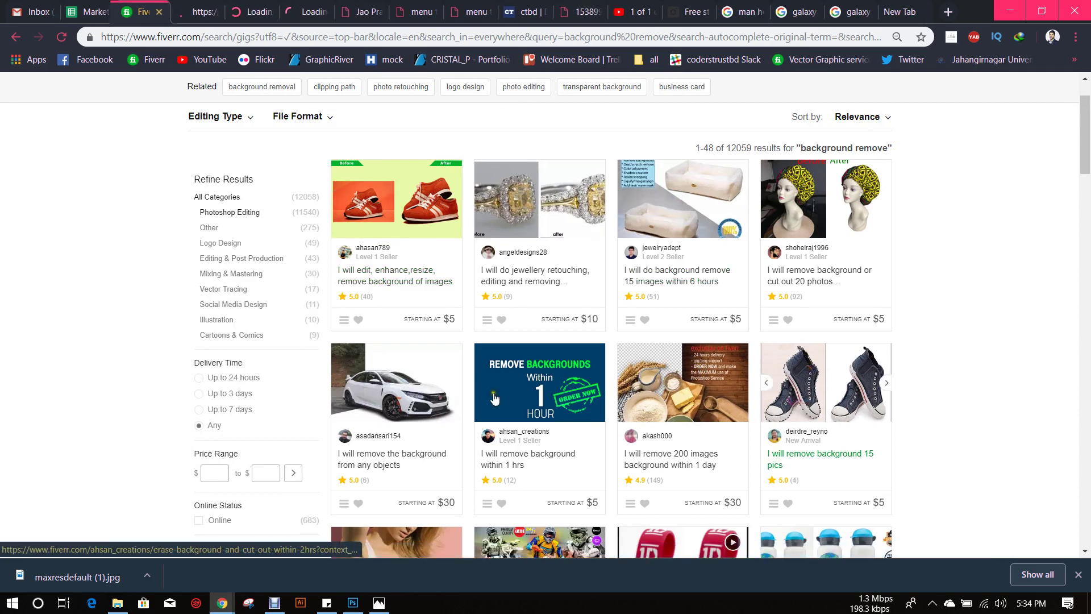
middle_click(407, 402)
scroll(407, 400, down, 4)
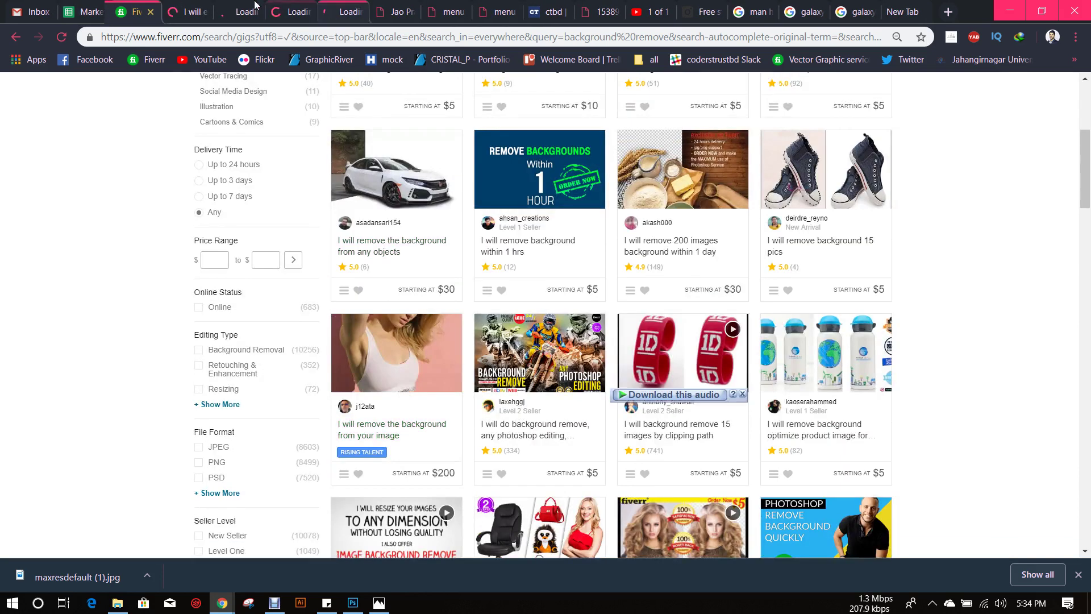
View the enlarged Loveucate logo sample in the gig for editing, enhancing, resizing and removing image backgrounds, and close it.
click(199, 6)
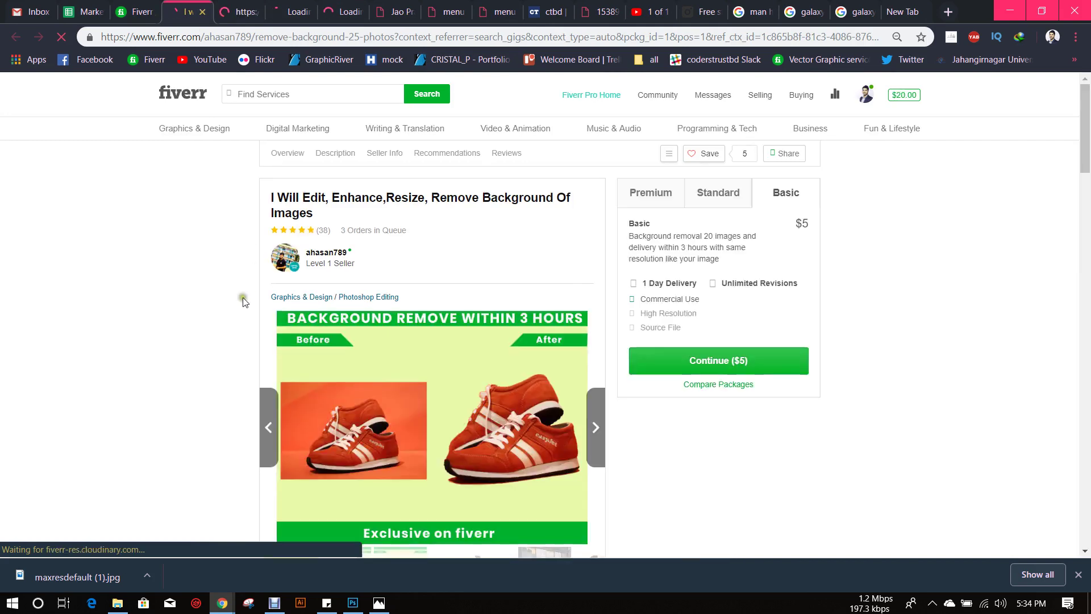
scroll(293, 193, down, 3)
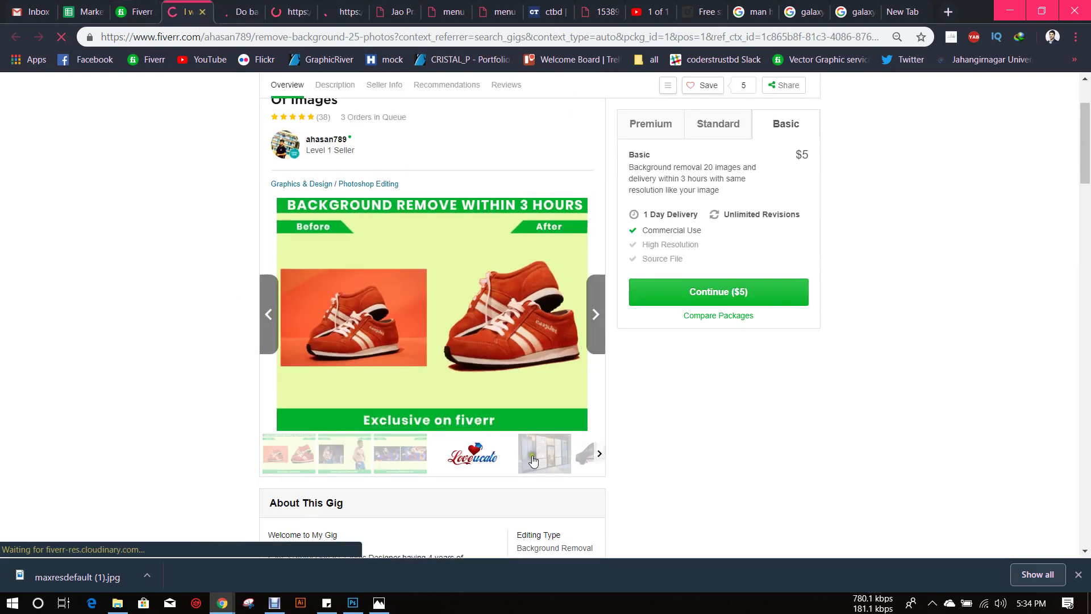
click(581, 462)
click(583, 462)
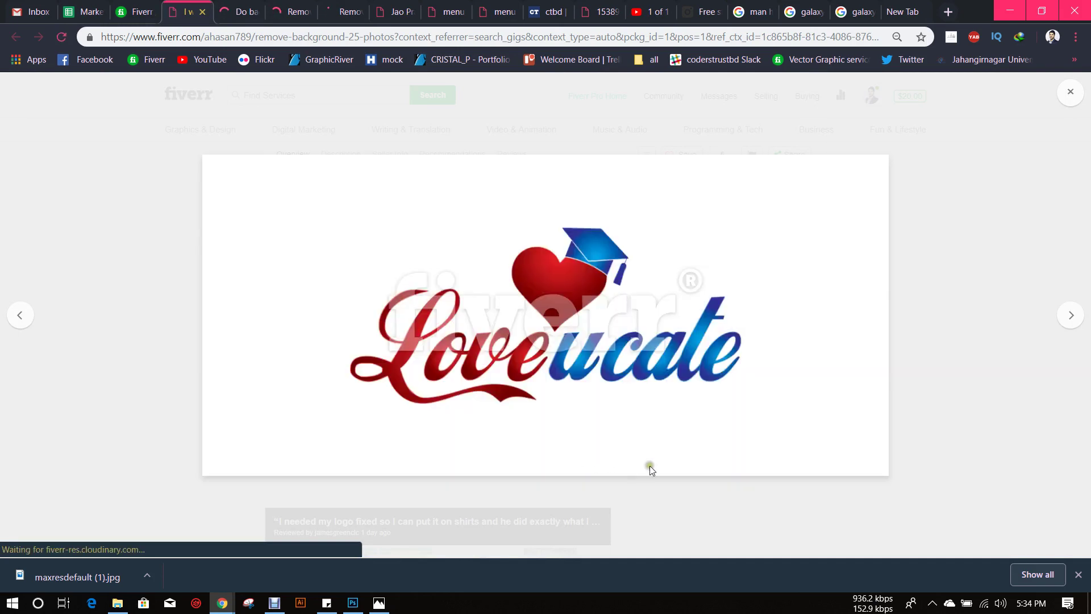
click(770, 509)
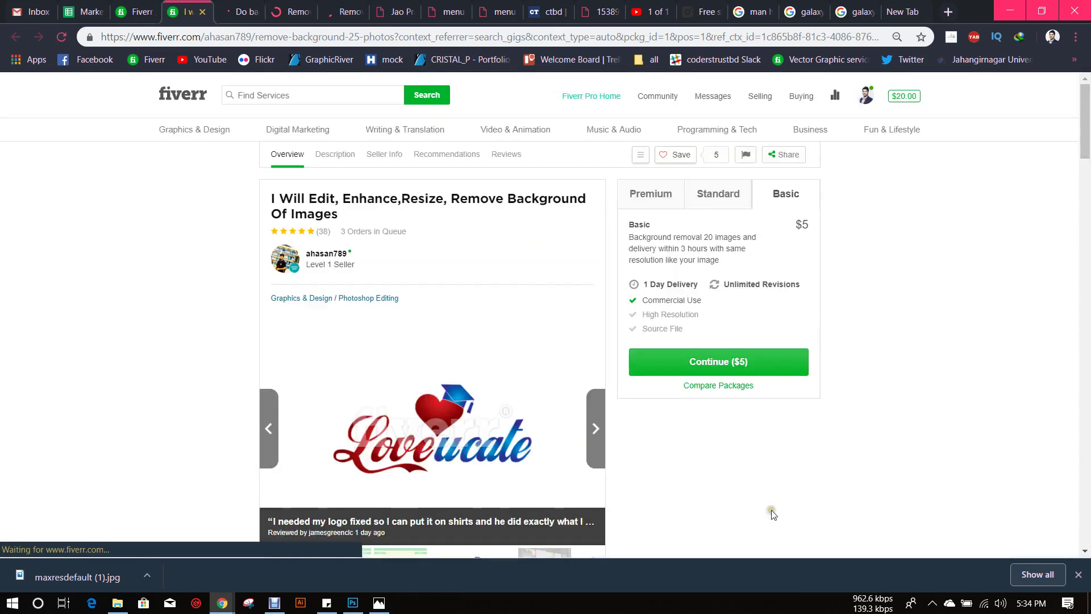
Browse the remaining delivered work samples in the first gig's gallery, from the storefront and van to the product photos.
click(585, 443)
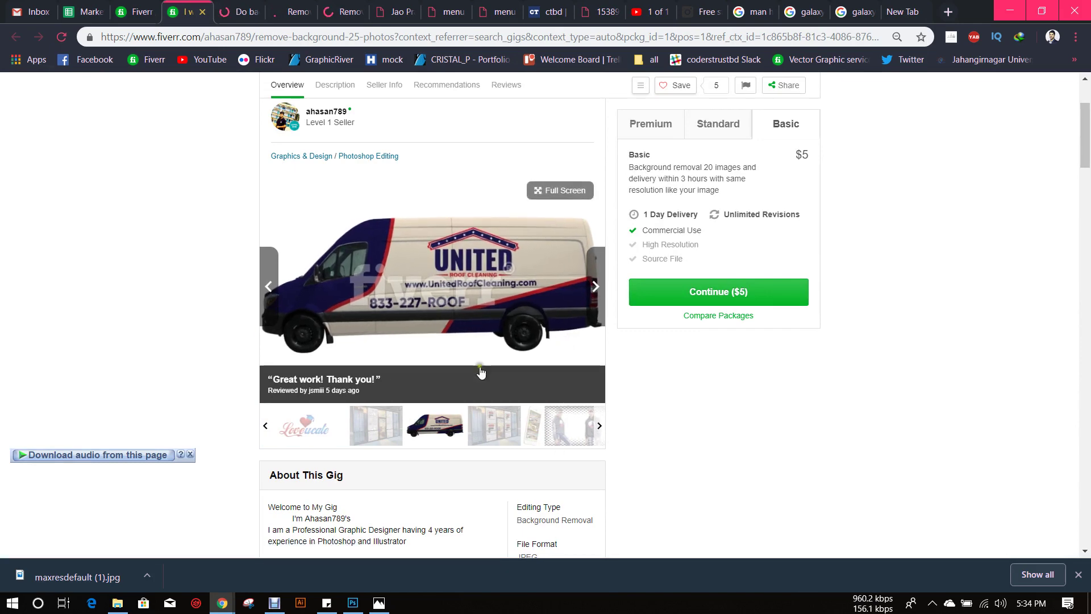
click(480, 427)
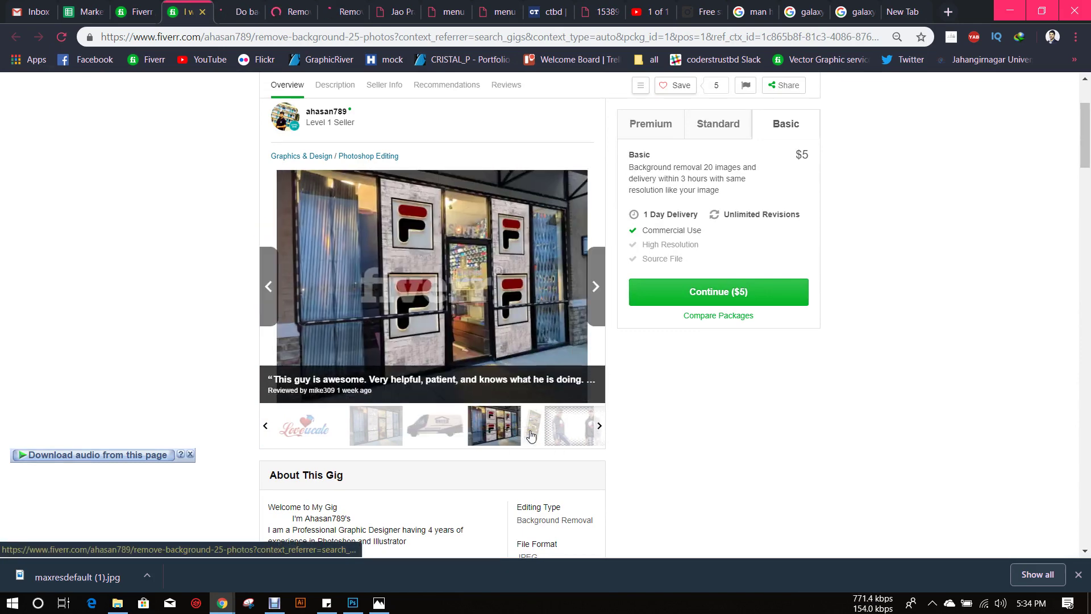
click(531, 435)
click(554, 434)
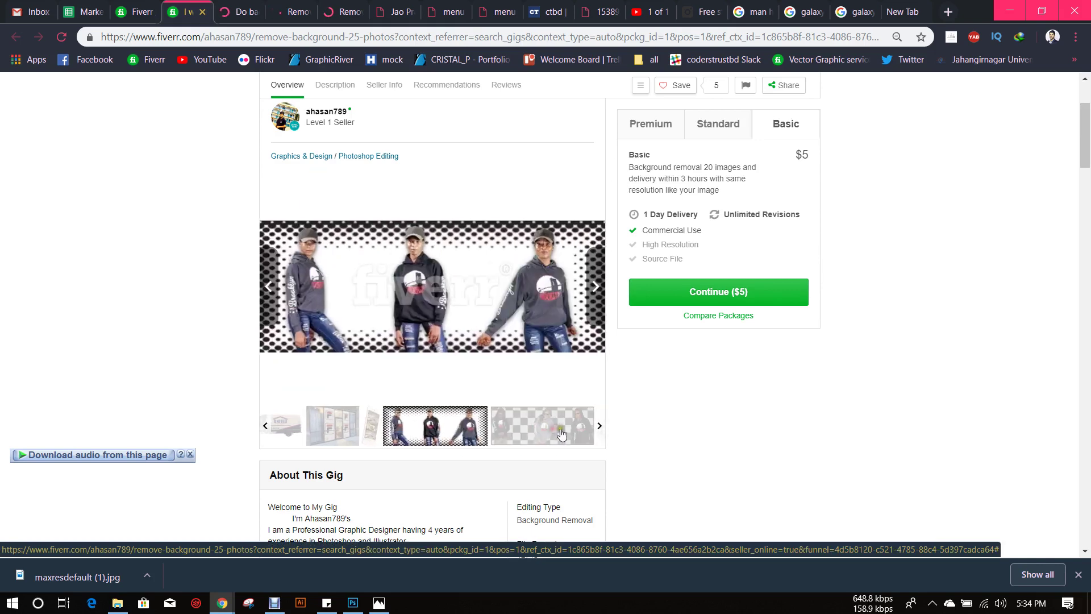
click(551, 433)
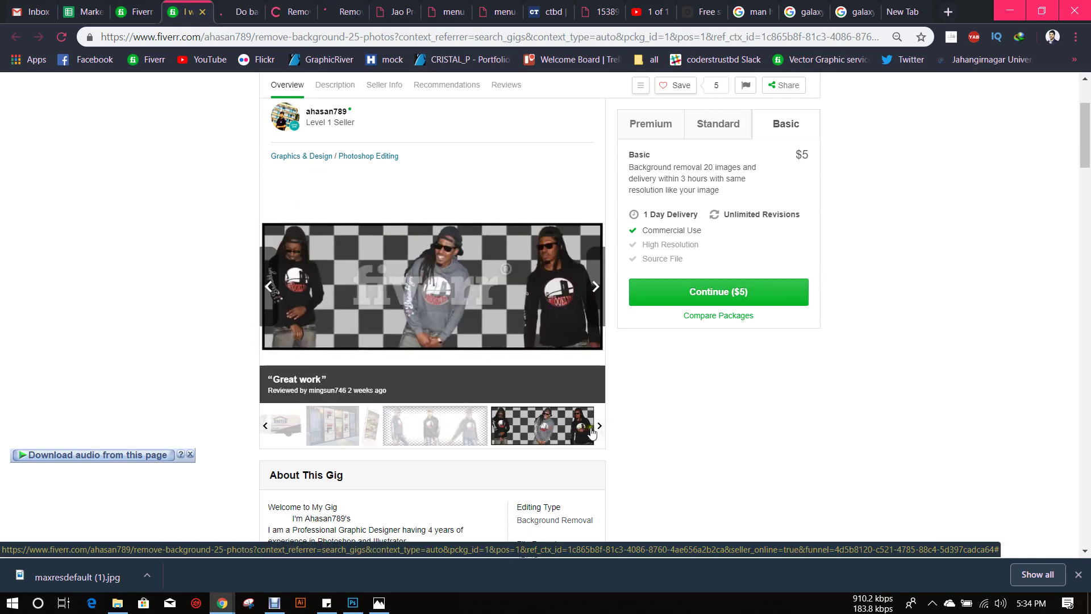
click(596, 430)
click(456, 434)
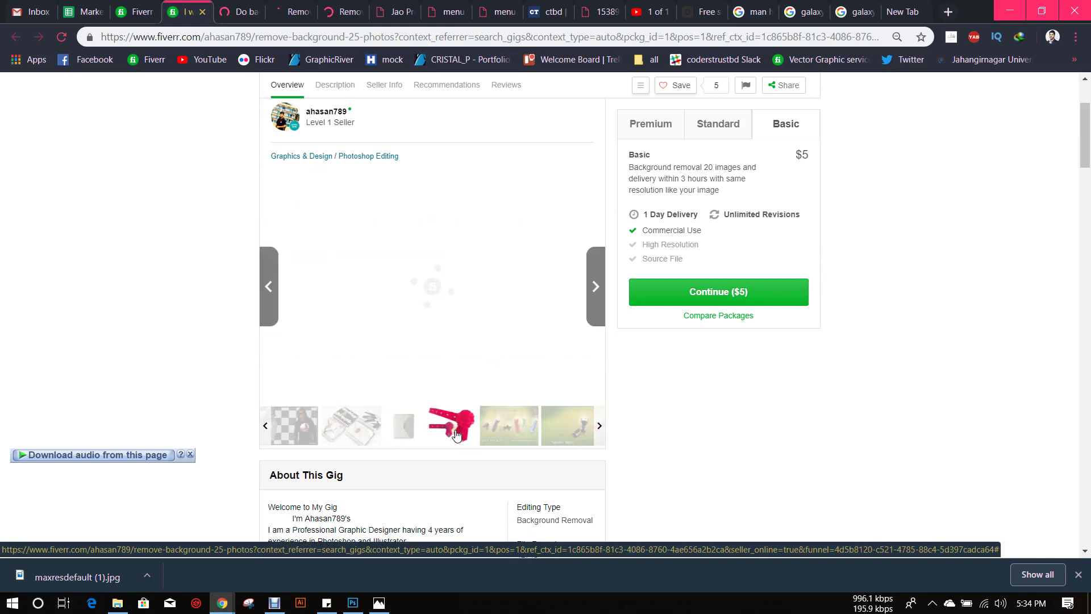
click(400, 432)
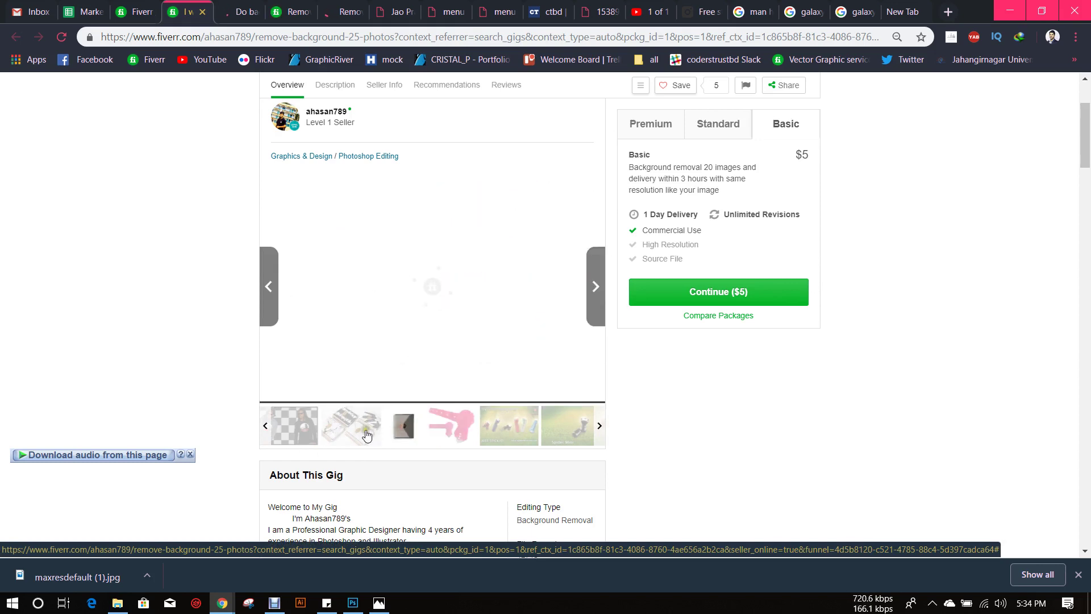
click(364, 431)
click(518, 429)
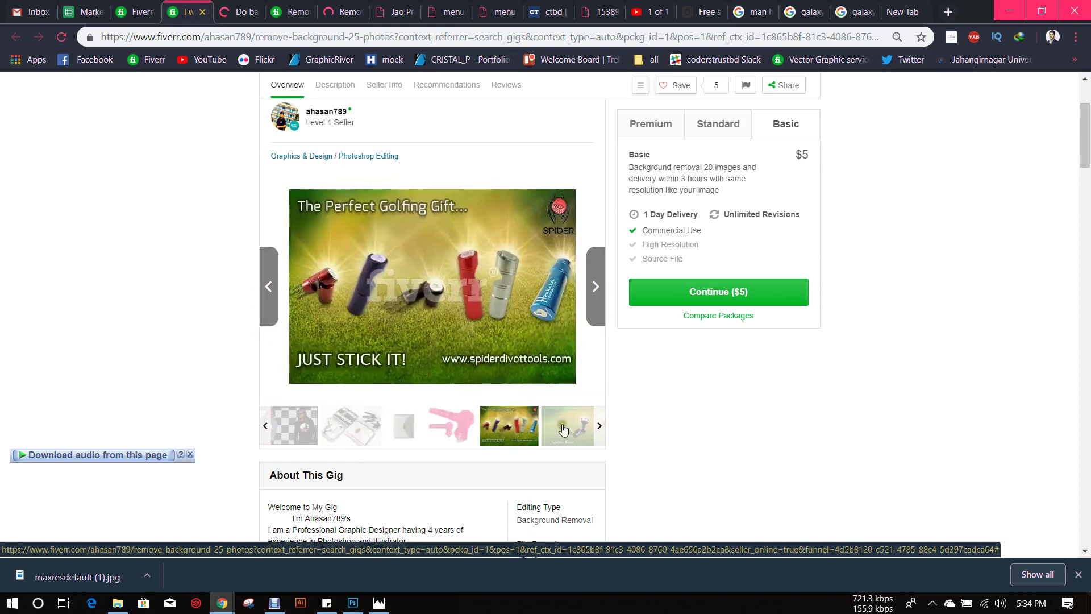
click(566, 430)
click(546, 433)
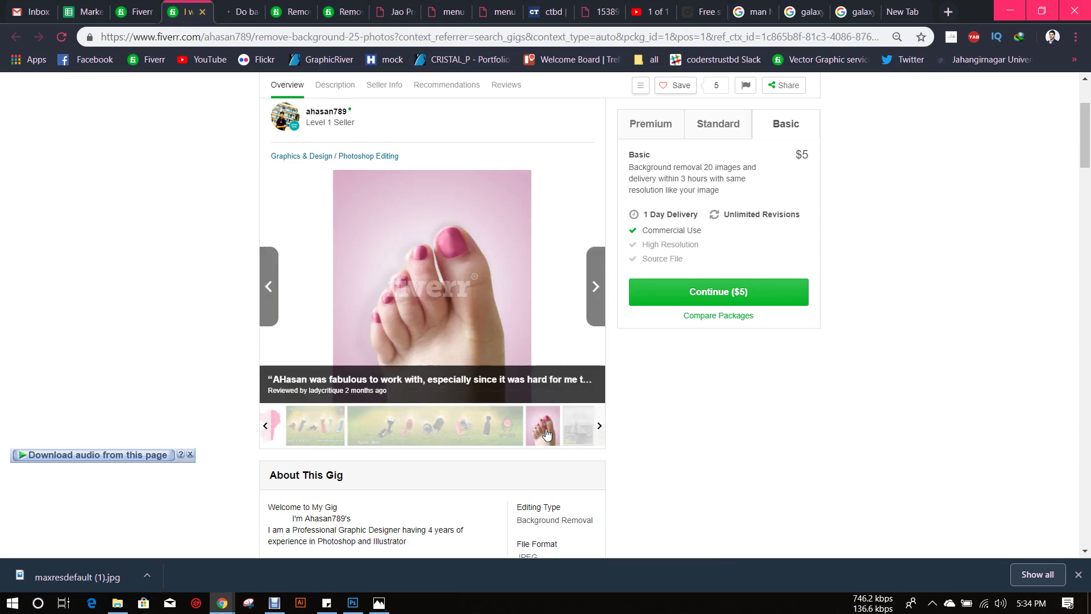
Browse the product photo samples in the gallery of the gig offering background removal for 15 images within 6 hours.
click(230, 5)
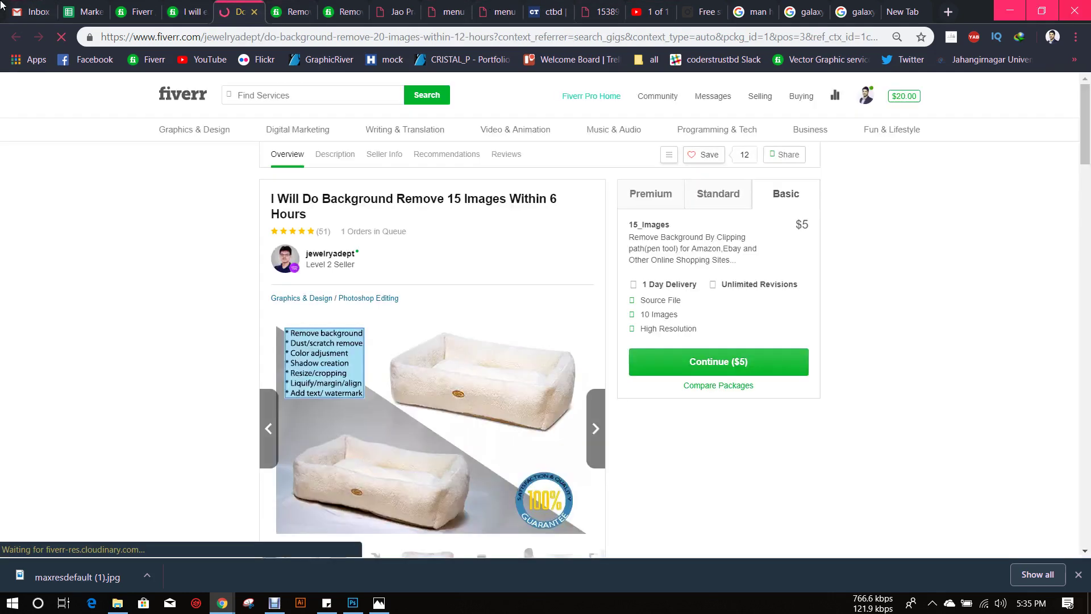
click(490, 415)
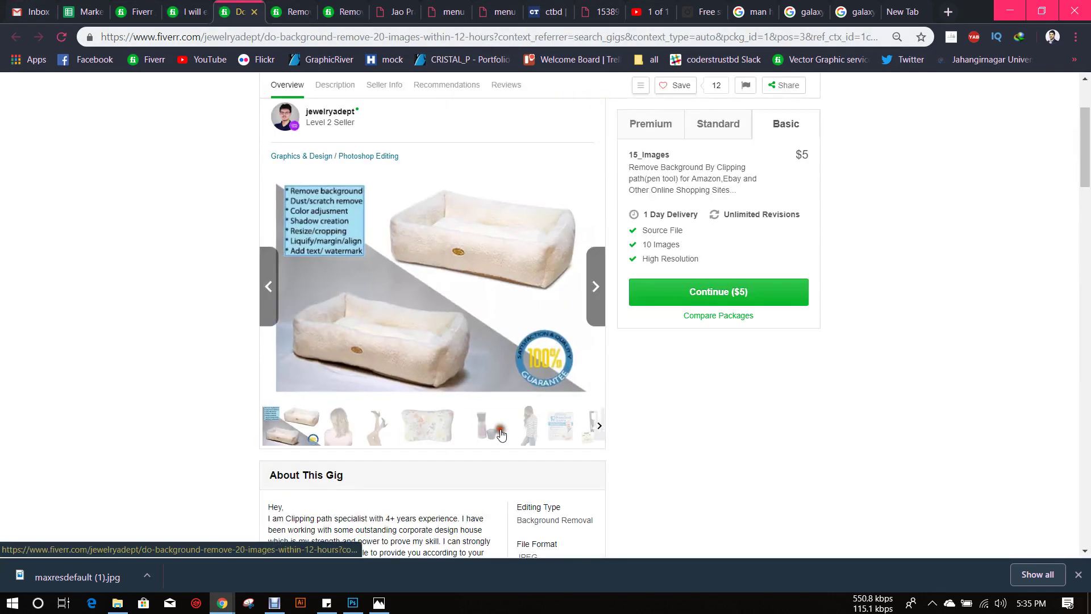
click(531, 430)
click(555, 431)
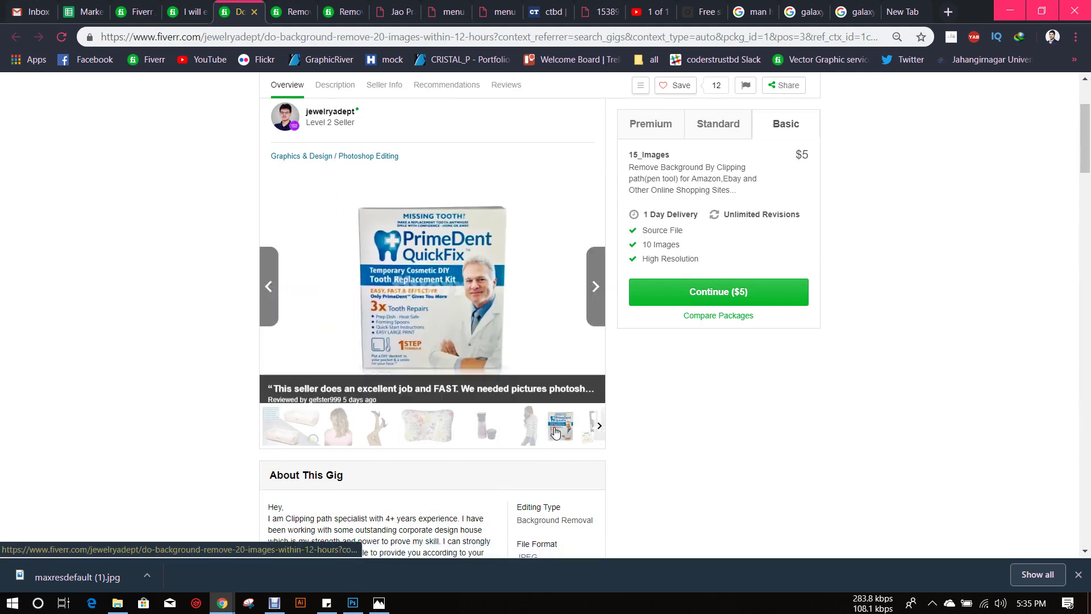
click(582, 432)
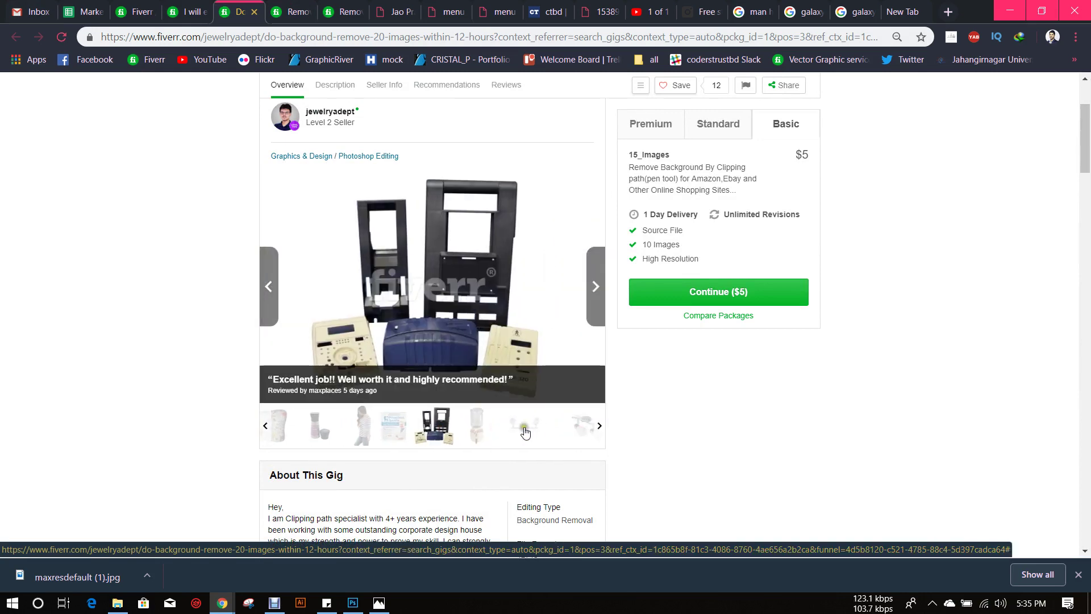
click(496, 430)
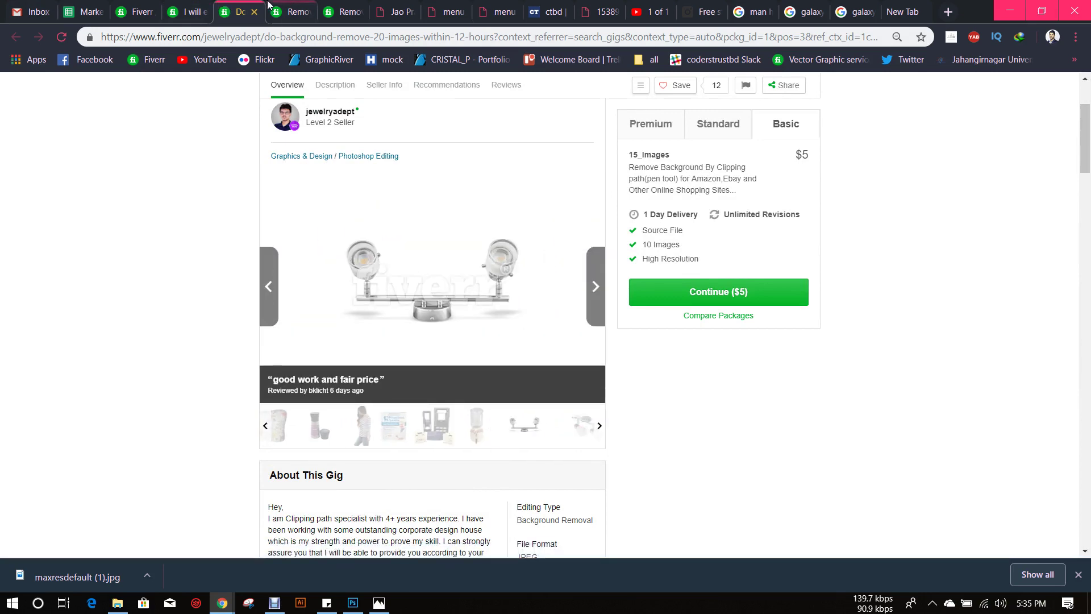
Examine the gallery and service description of the gig that removes backgrounds from 15 pics.
click(290, 11)
scroll(494, 318, down, 2)
scroll(496, 329, down, 6)
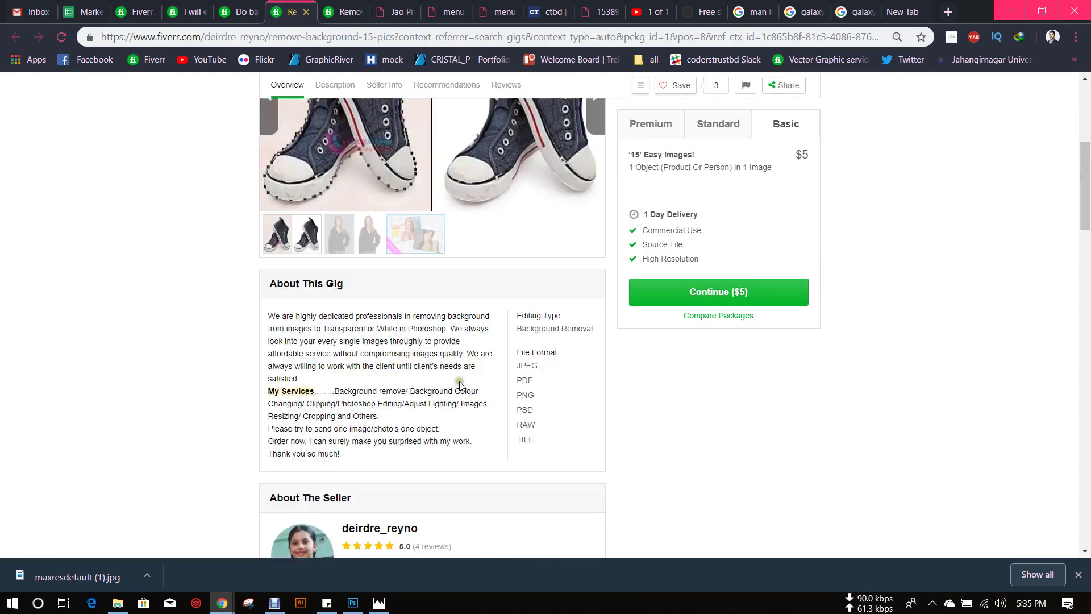
Return to the 15 images within 6 hours gig and read its full description and seller information.
click(250, 11)
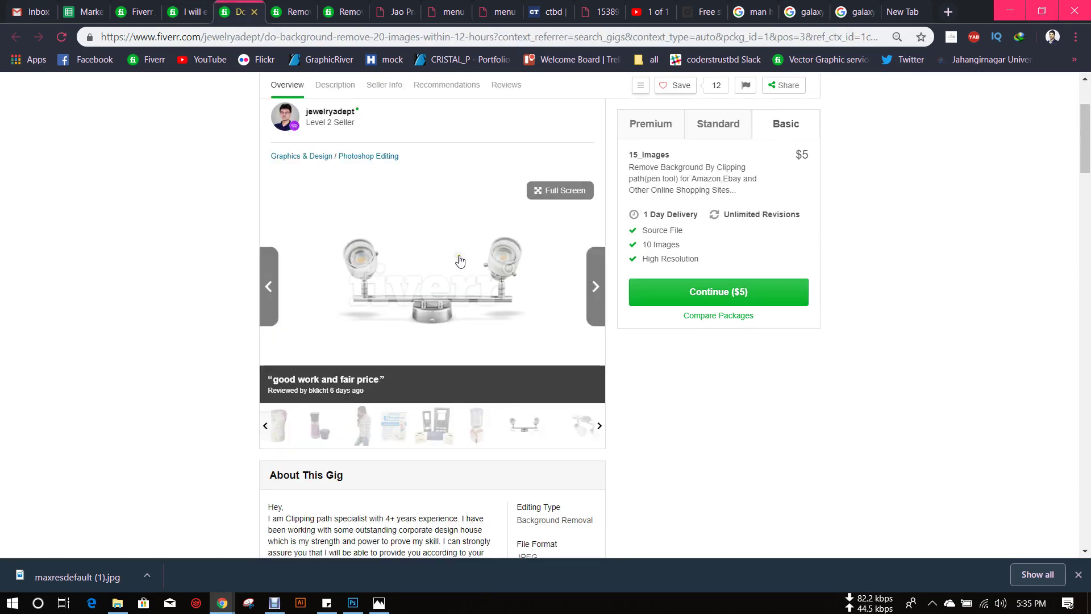
scroll(607, 232, down, 5)
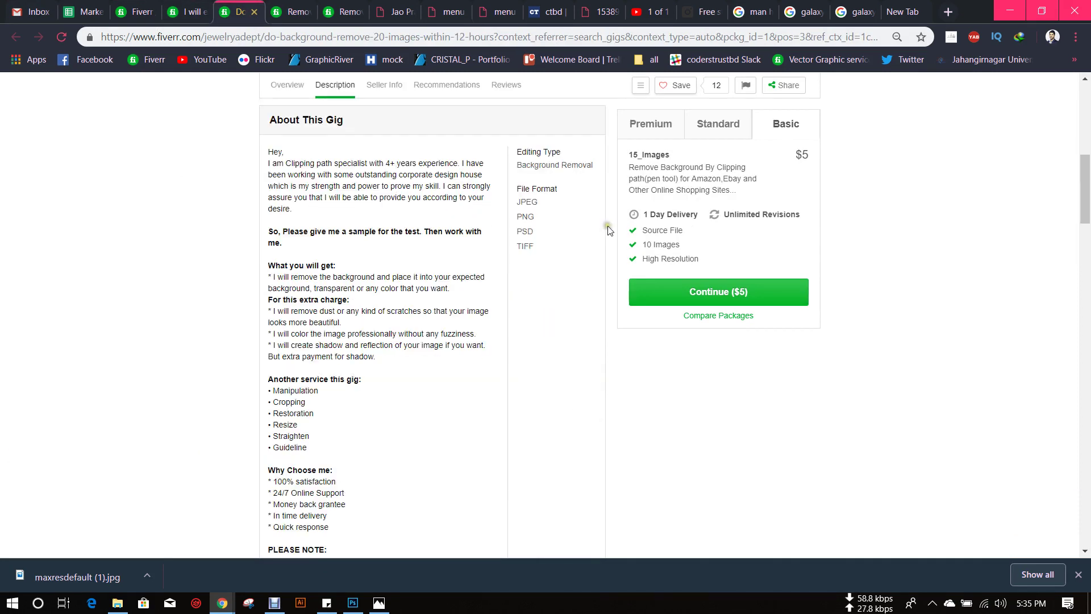
scroll(457, 136, down, 4)
scroll(242, 180, down, 1)
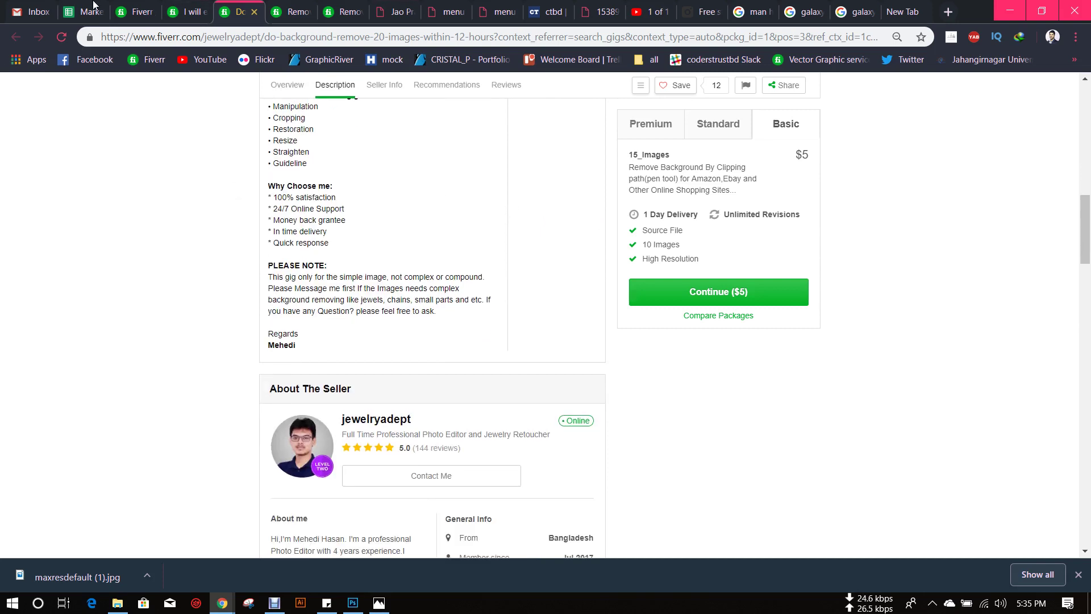
scroll(312, 234, down, 2)
scroll(59, 274, down, 2)
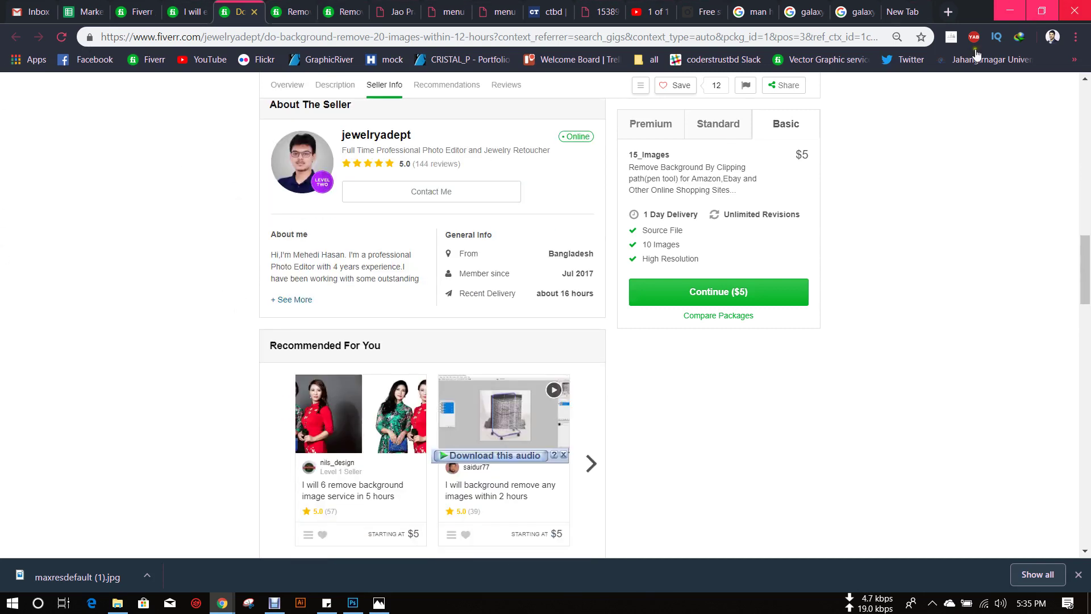
Review the seller details of the 15 pics gig and the description and seller information of the any objects gig.
click(282, 5)
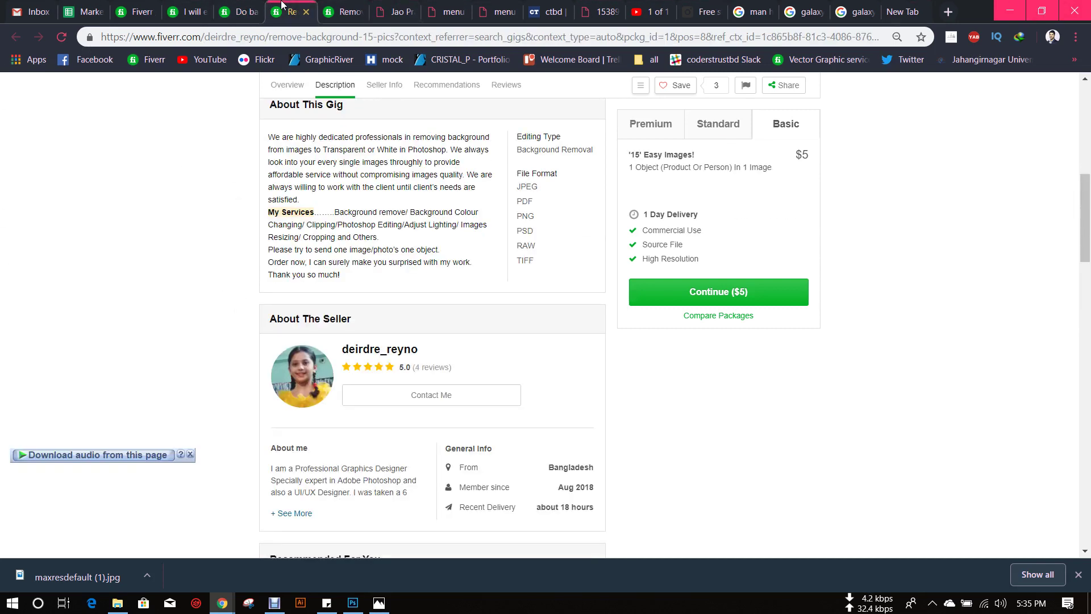
scroll(307, 170, down, 4)
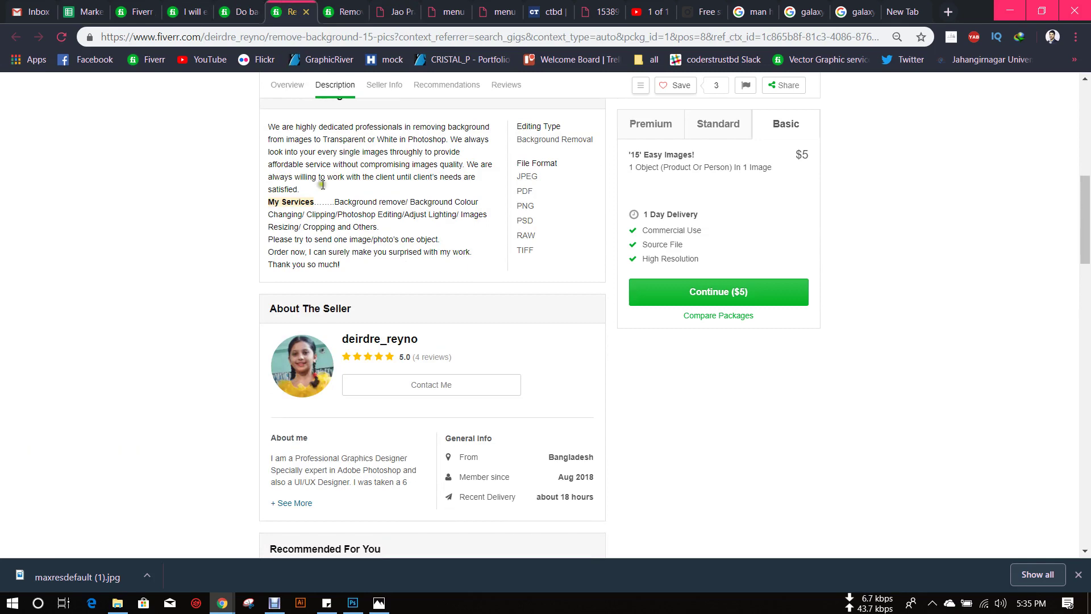
click(330, 17)
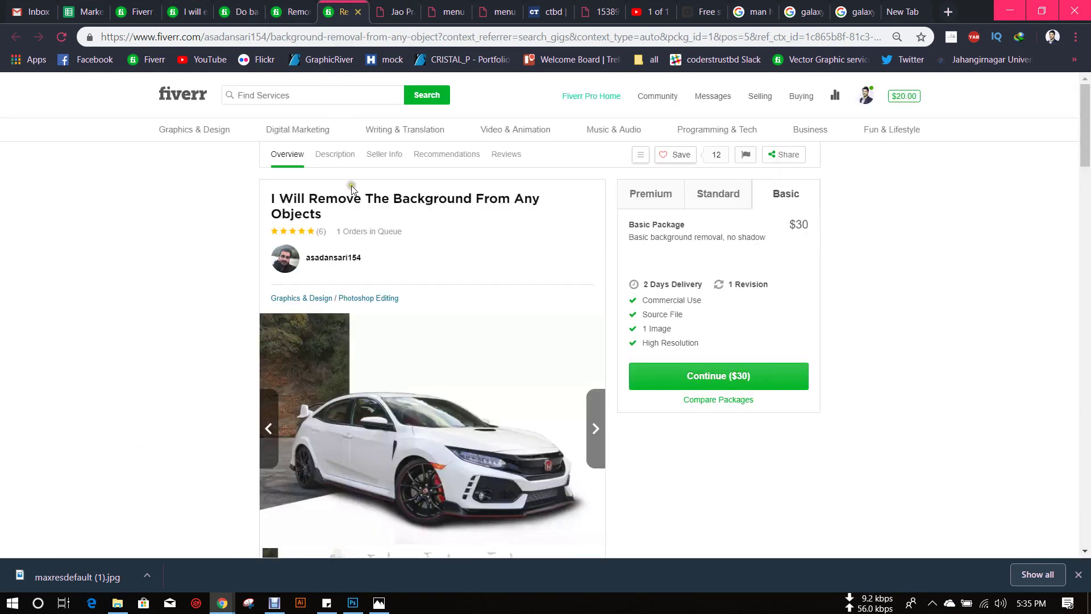
scroll(351, 188, down, 15)
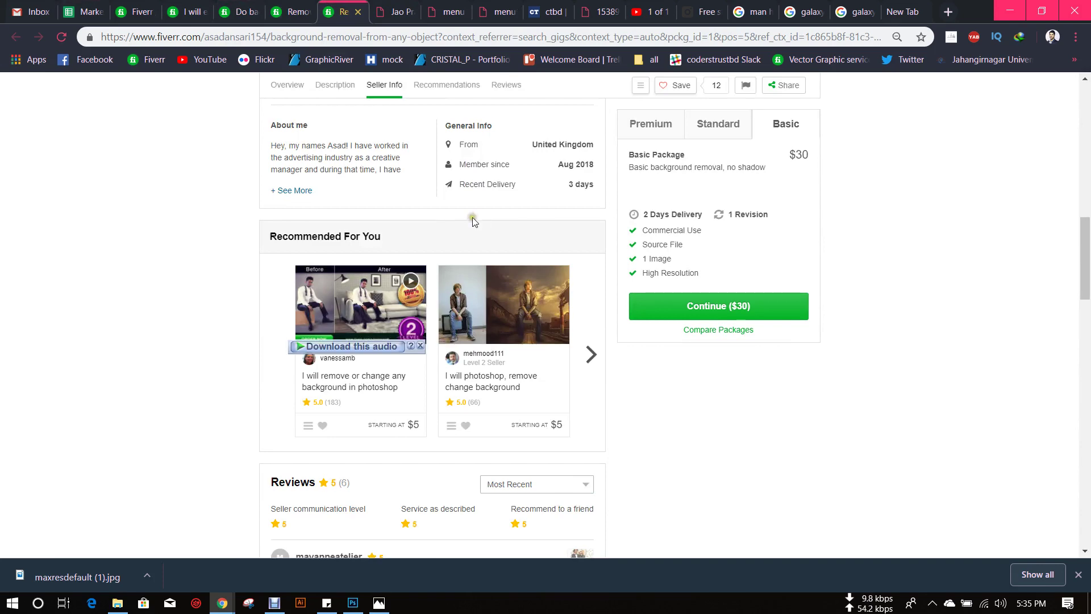
scroll(472, 217, up, 8)
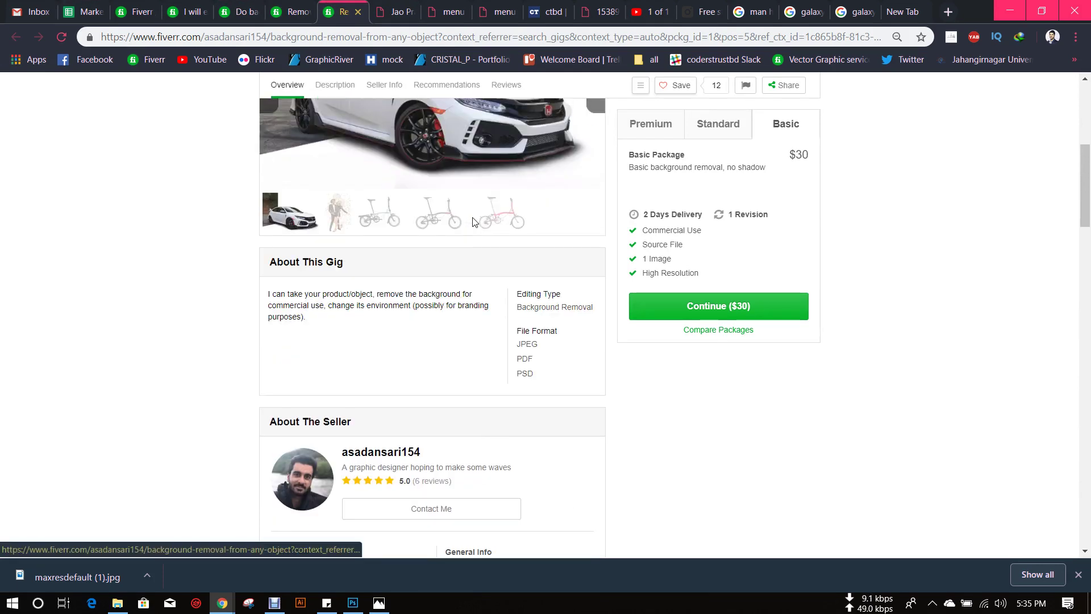